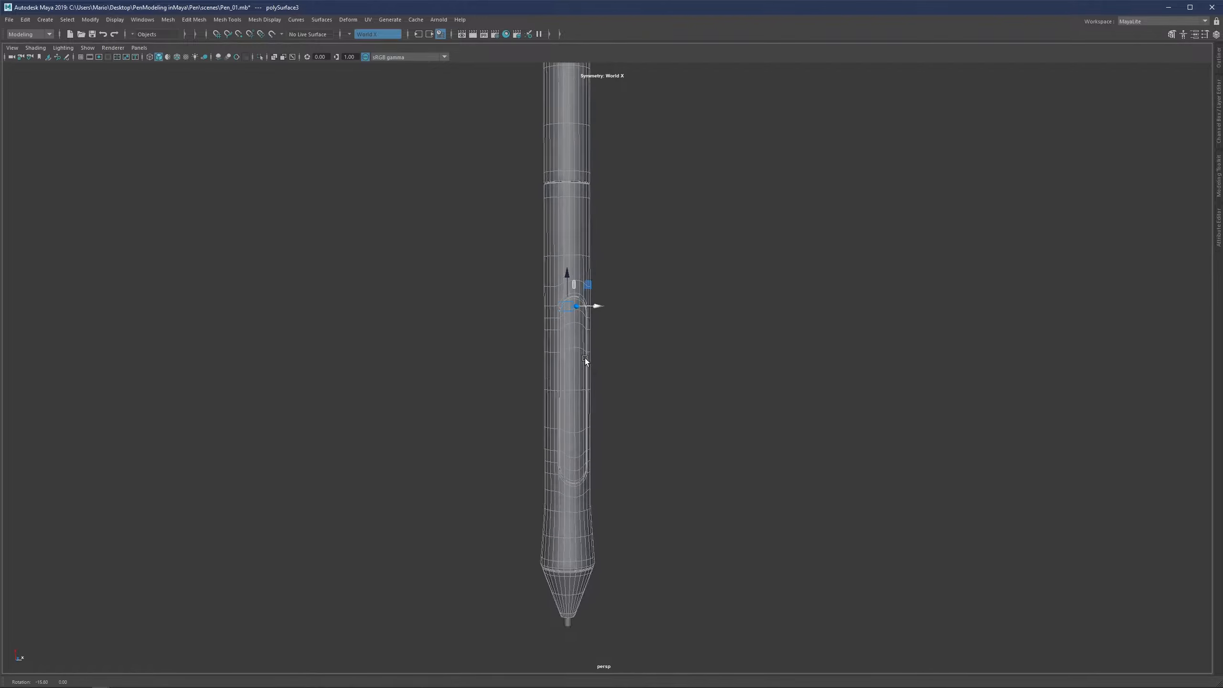
Inspect the smoothed pen body and its elongated button panel
{"action": "scroll", "coordinate": [560, 357], "scroll_direction": "up", "scroll_amount": 1}
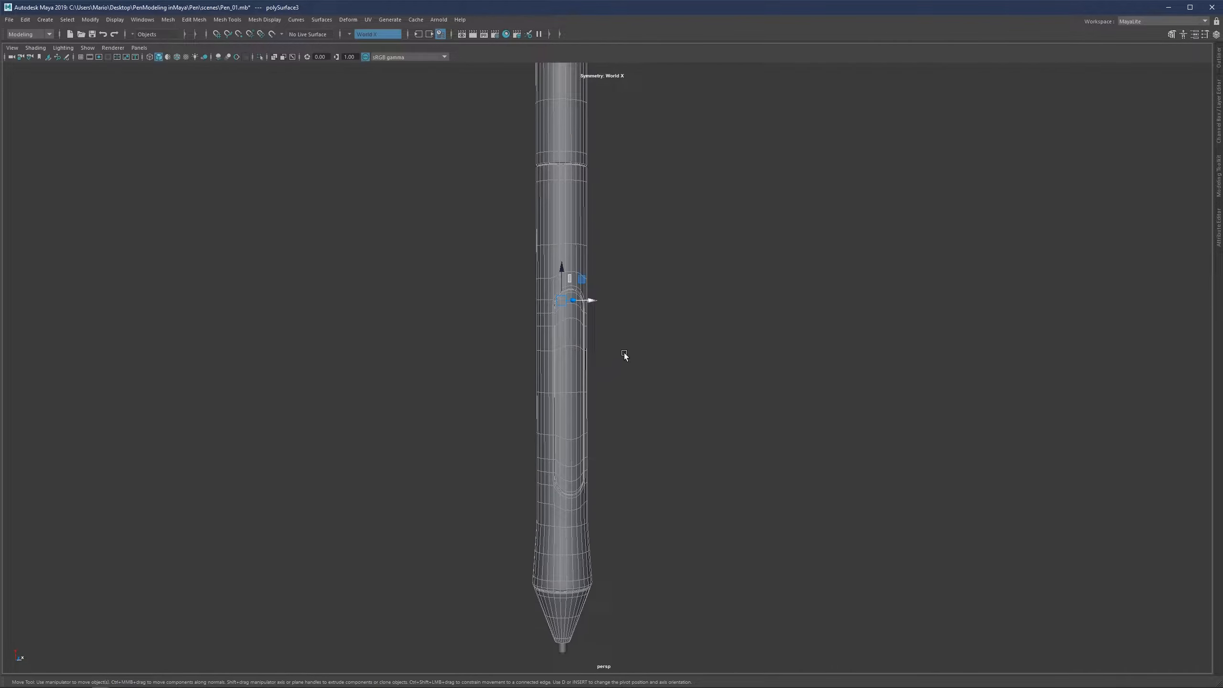
{"action": "left_click", "coordinate": [611, 355]}
{"action": "left_click", "coordinate": [576, 356]}
{"action": "left_click", "coordinate": [596, 342]}
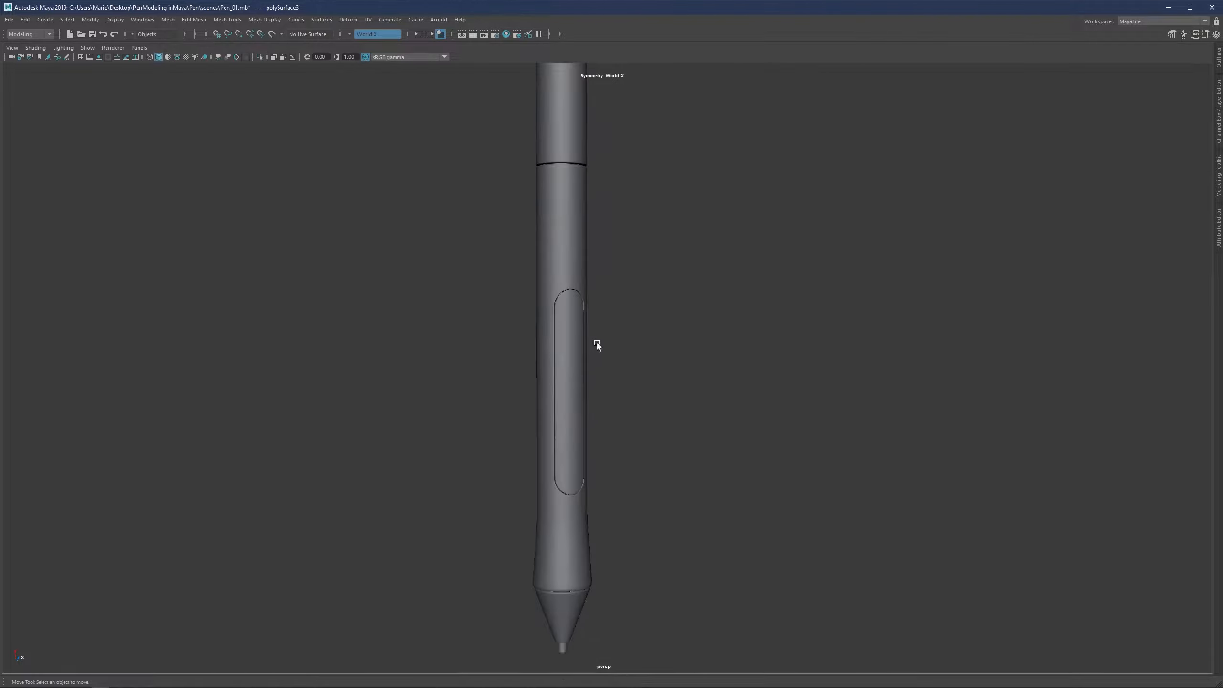
{"action": "scroll", "coordinate": [562, 355], "scroll_direction": "up", "scroll_amount": 5}
{"action": "left_click_drag", "start_coordinate": [550, 346], "coordinate": [538, 340], "text": "alt"}
{"action": "left_click", "coordinate": [538, 341]}
{"action": "key", "text": "1"}
{"action": "right_click_drag", "start_coordinate": [538, 340], "coordinate": [541, 411]}
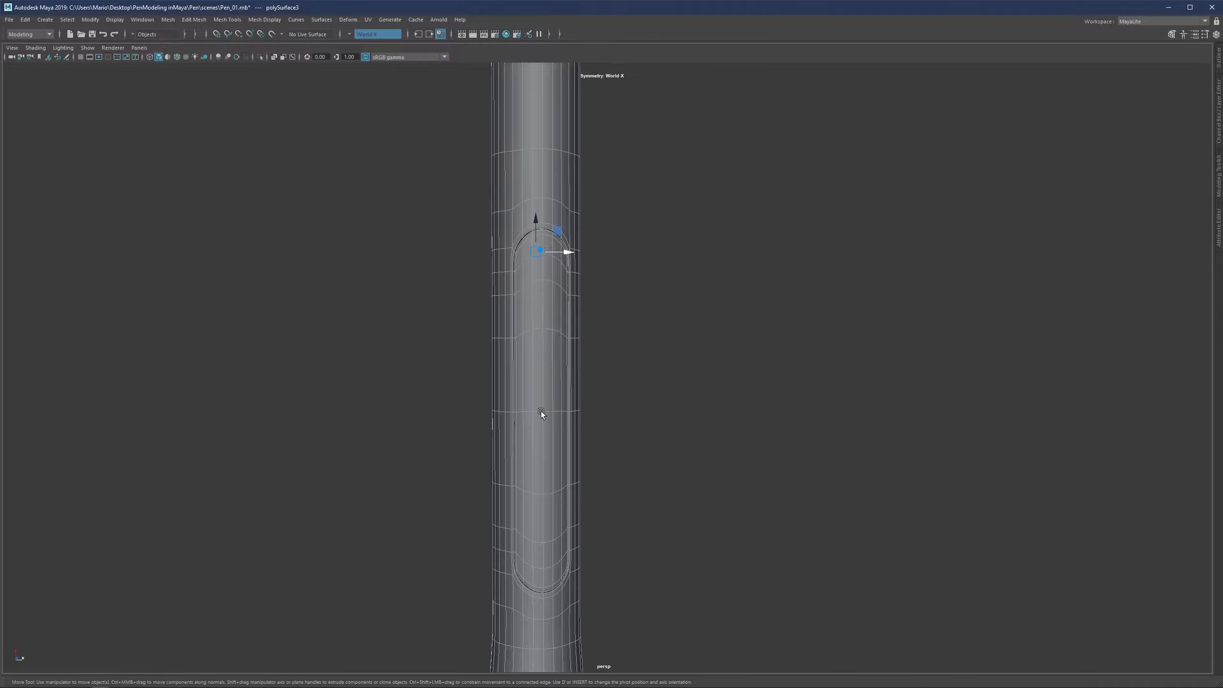
{"action": "left_click", "coordinate": [538, 381]}
{"action": "left_click", "coordinate": [590, 308]}
{"action": "left_click_drag", "start_coordinate": [554, 292], "coordinate": [580, 289], "text": "alt"}
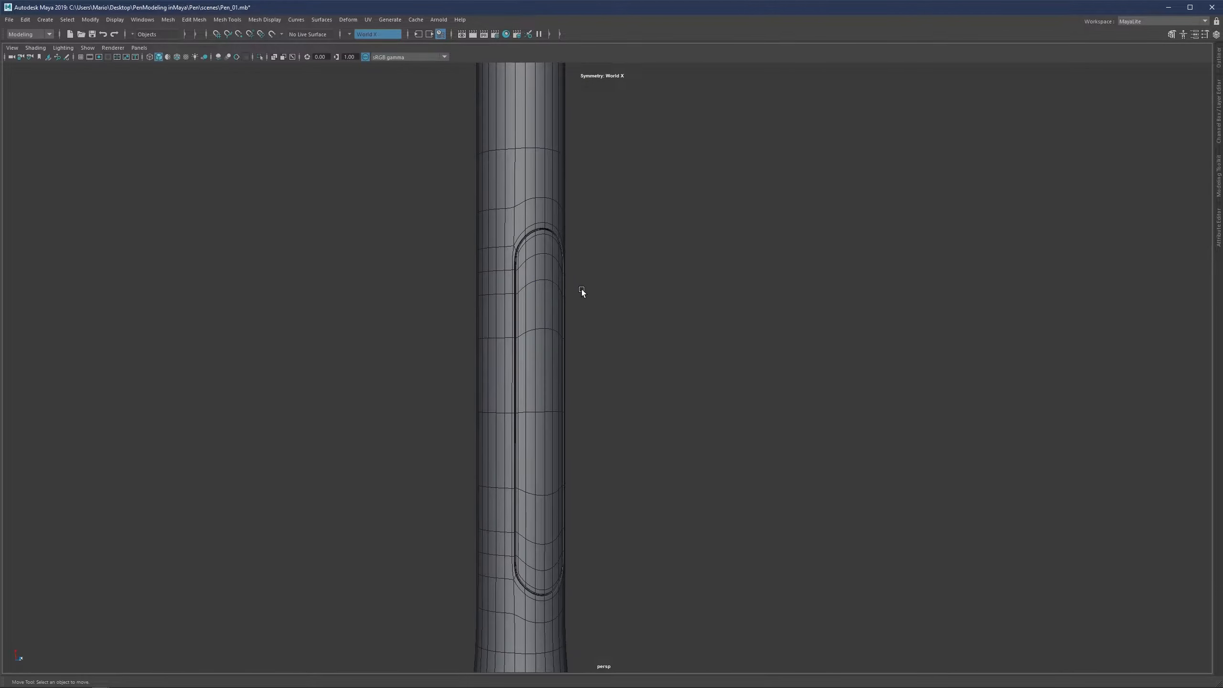
Turn off smooth mesh preview and examine the topology along the button panel down to its lower rounded end
{"action": "key", "text": "1"}
{"action": "key", "text": "q"}
{"action": "scroll", "coordinate": [506, 413], "scroll_direction": "up", "scroll_amount": 3}
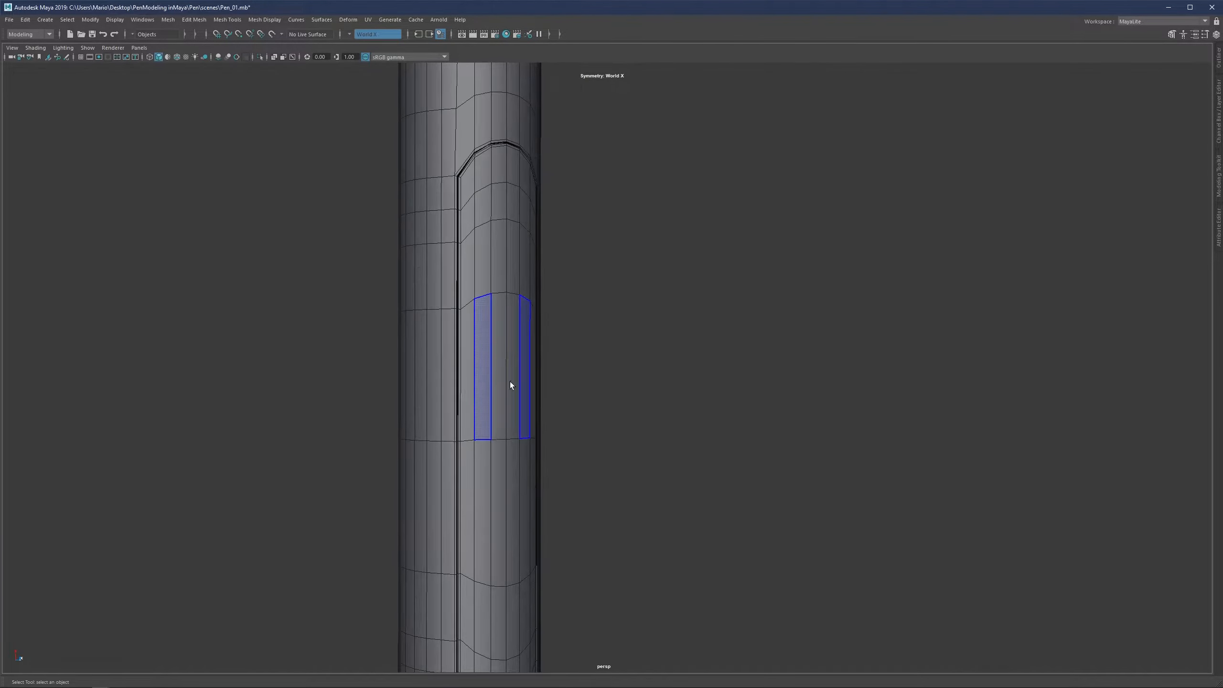
{"action": "middle_click_drag", "start_coordinate": [494, 414], "coordinate": [560, 346], "text": "alt"}
{"action": "scroll", "coordinate": [560, 346], "scroll_direction": "up", "scroll_amount": 2}
{"action": "right_click_drag", "start_coordinate": [541, 409], "coordinate": [539, 372]}
{"action": "scroll", "coordinate": [523, 393], "scroll_direction": "up", "scroll_amount": 2}
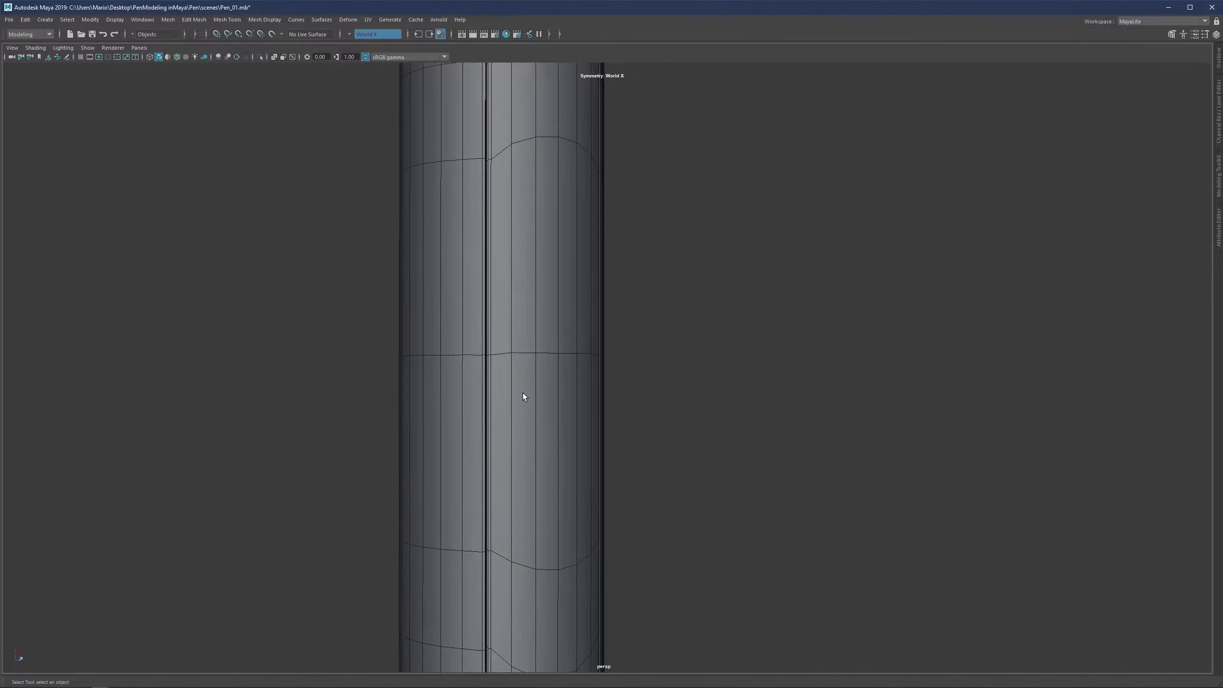
{"action": "middle_click_drag", "start_coordinate": [523, 393], "coordinate": [528, 306], "text": "alt"}
{"action": "left_click_drag", "start_coordinate": [528, 306], "coordinate": [510, 365], "text": "alt"}
{"action": "middle_click_drag", "start_coordinate": [509, 398], "coordinate": [508, 276], "text": "alt"}
{"action": "scroll", "coordinate": [505, 284], "scroll_direction": "up", "scroll_amount": 2}
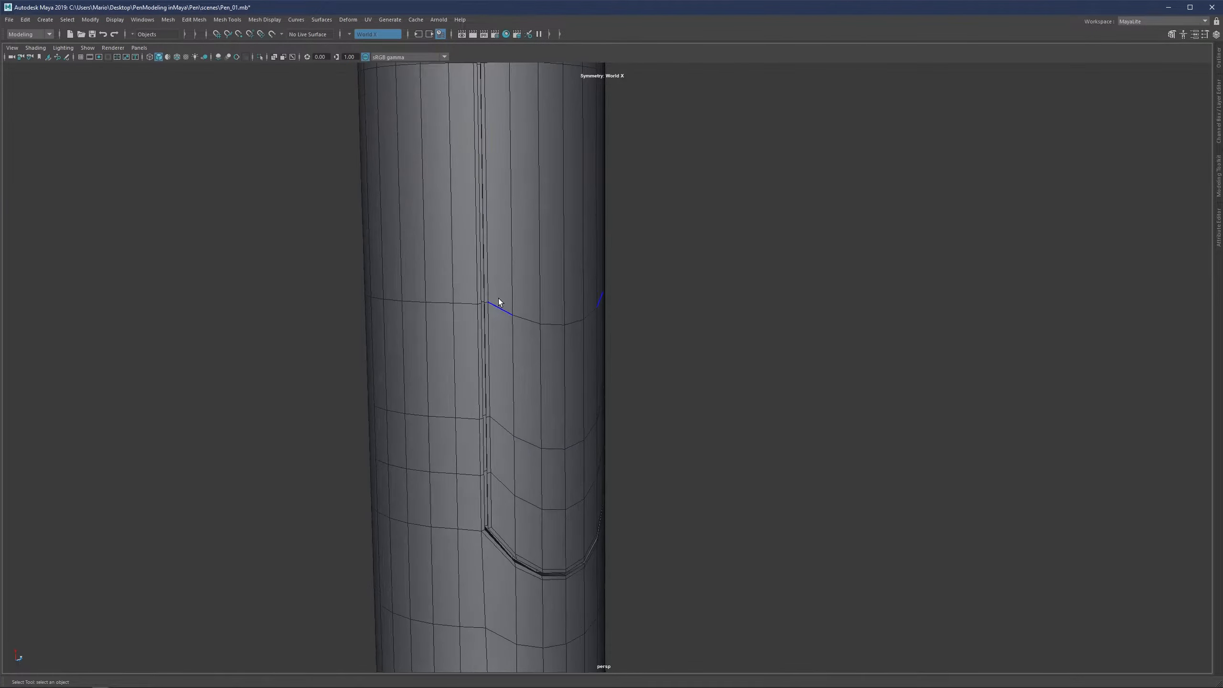
Detach the mesh along the edge loop running inside the groove around the elongated button panel
{"action": "key", "text": "ctrl+shift+x"}
{"action": "scroll", "coordinate": [478, 344], "scroll_direction": "up", "scroll_amount": 3}
{"action": "middle_click_drag", "start_coordinate": [430, 270], "coordinate": [523, 289], "text": "alt"}
{"action": "scroll", "coordinate": [523, 289], "scroll_direction": "up", "scroll_amount": 1}
{"action": "scroll", "coordinate": [523, 289], "scroll_direction": "up", "scroll_amount": 2}
{"action": "middle_click_drag", "start_coordinate": [510, 243], "coordinate": [552, 342], "text": "alt"}
{"action": "scroll", "coordinate": [552, 342], "scroll_direction": "up", "scroll_amount": 2}
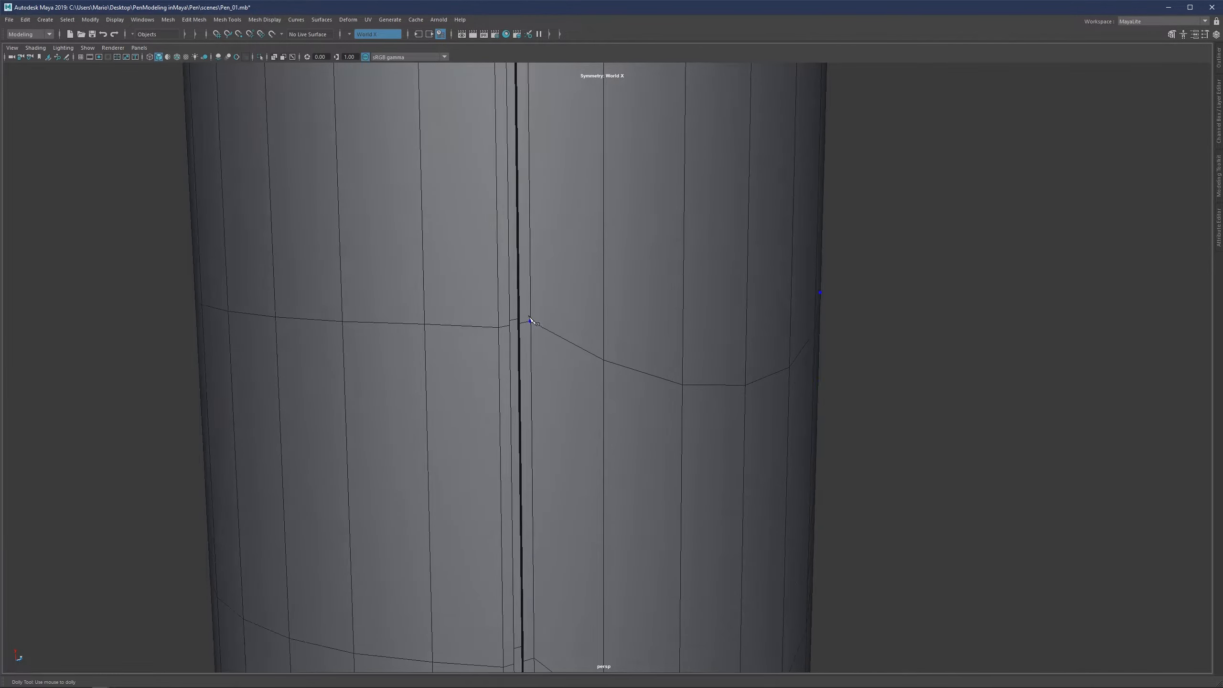
{"action": "left_click_drag", "start_coordinate": [532, 318], "coordinate": [528, 317], "text": "alt"}
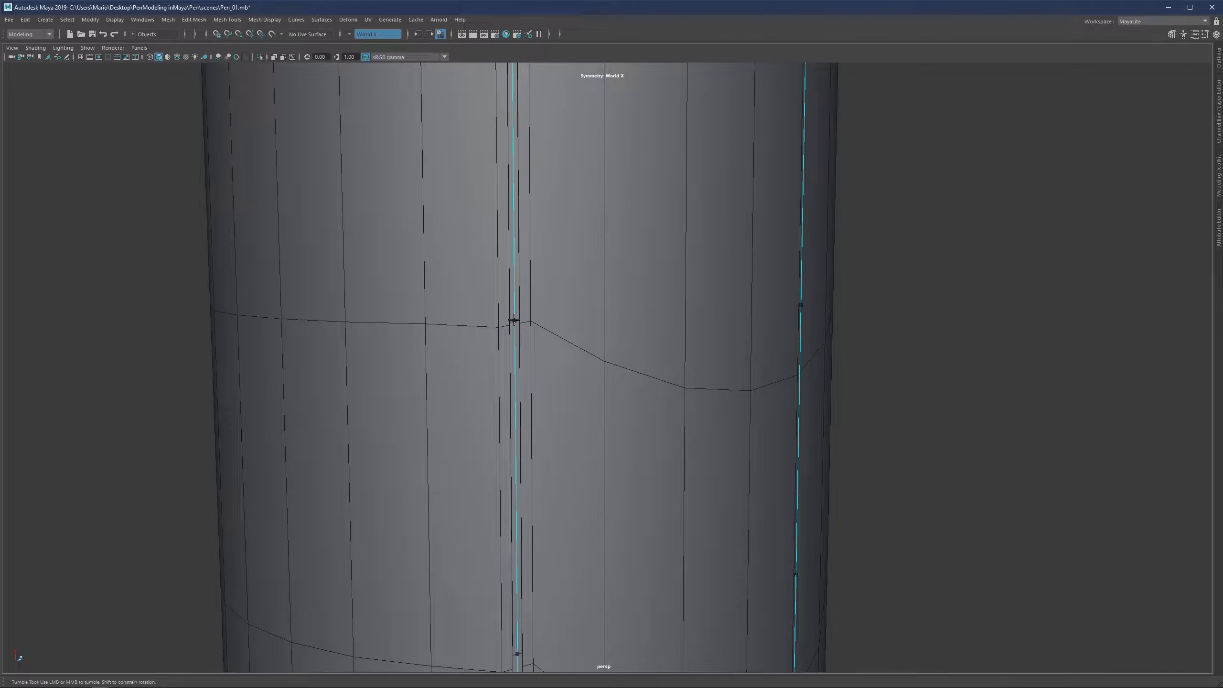
{"action": "key", "text": "q"}
{"action": "left_click", "coordinate": [514, 317]}
{"action": "double_click", "coordinate": [515, 317]}
{"action": "scroll", "coordinate": [520, 326], "scroll_direction": "down", "scroll_amount": 5}
{"action": "left_click_drag", "start_coordinate": [523, 329], "coordinate": [620, 330], "text": "alt"}
{"action": "right_click", "coordinate": [624, 286], "text": "shift"}
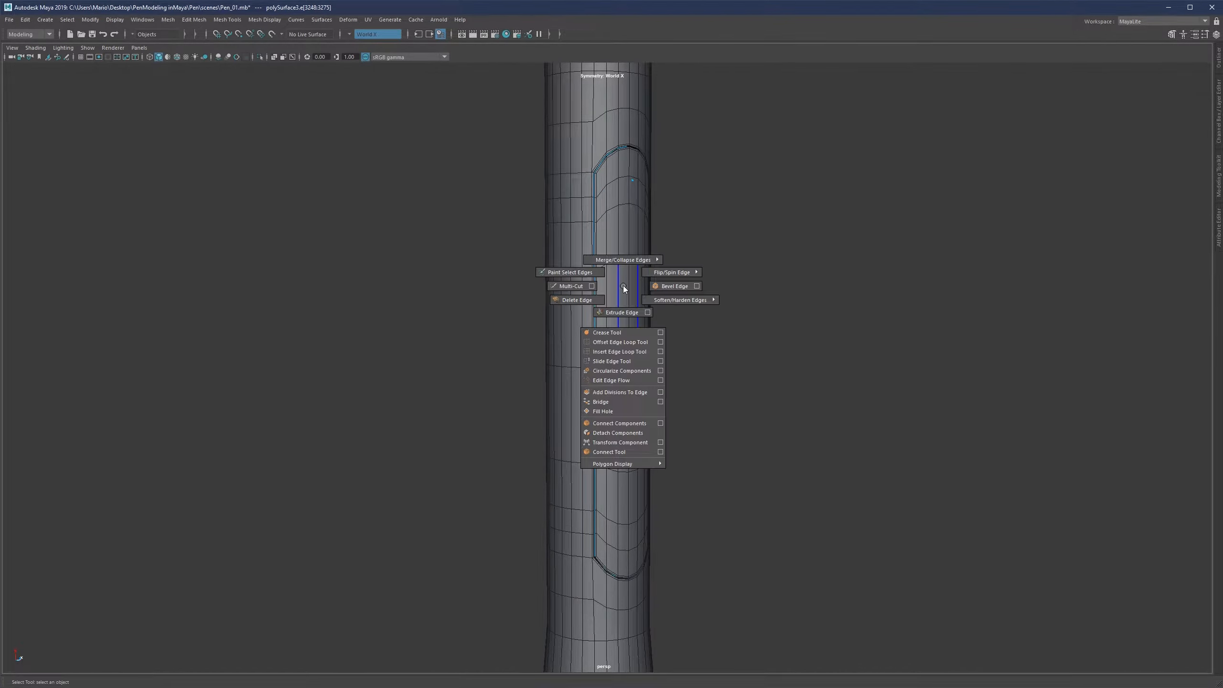
{"action": "left_click", "coordinate": [621, 434]}
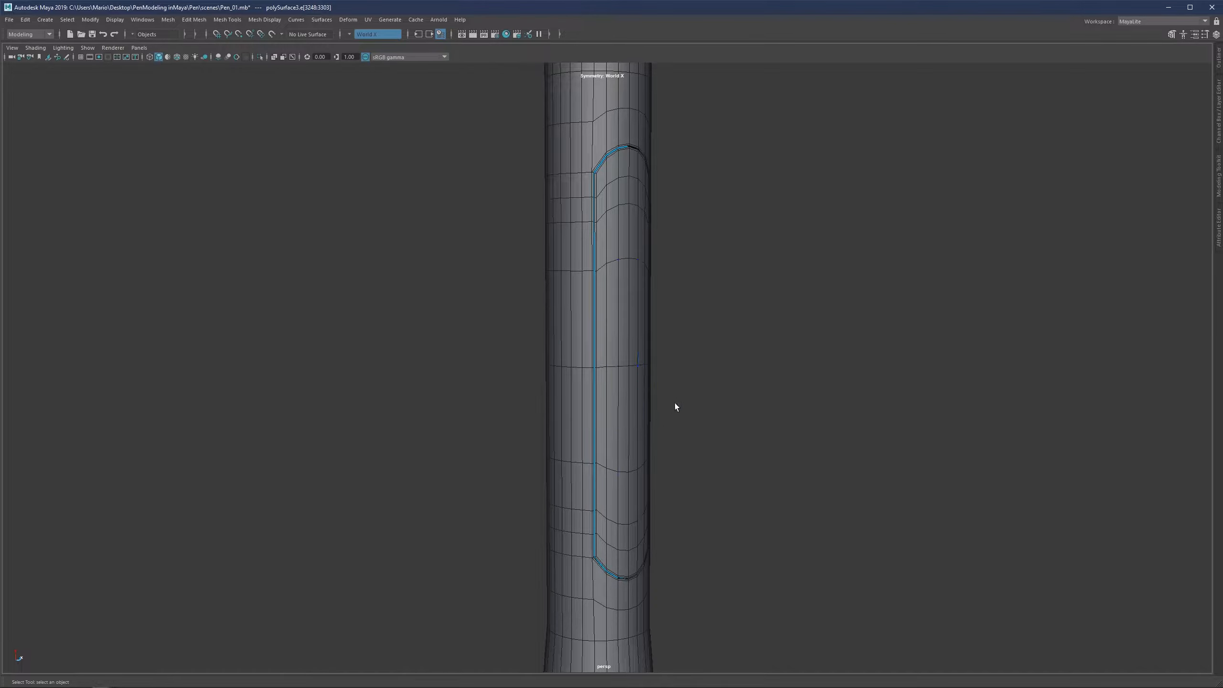
Check the separation by selecting the button panel's connected faces and the surrounding body's connected faces in turn
{"action": "left_click", "coordinate": [708, 335]}
{"action": "right_click_drag", "start_coordinate": [707, 311], "coordinate": [703, 332]}
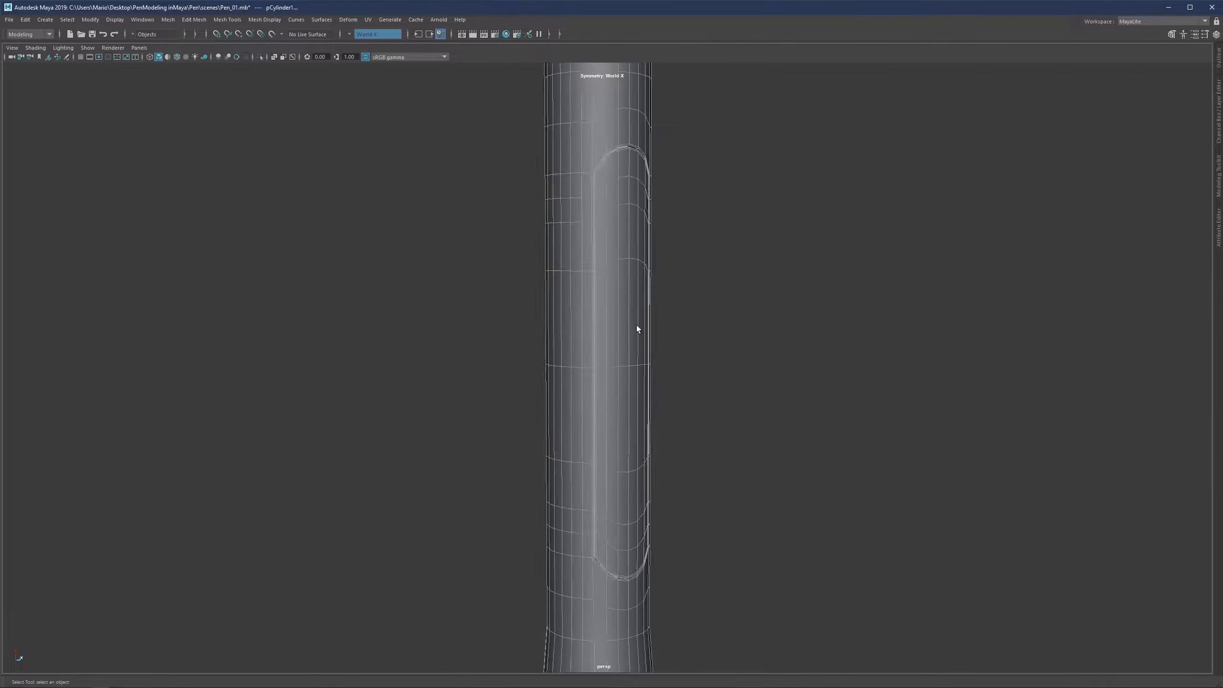
{"action": "right_click_drag", "start_coordinate": [633, 309], "coordinate": [624, 339]}
{"action": "double_click", "coordinate": [625, 339]}
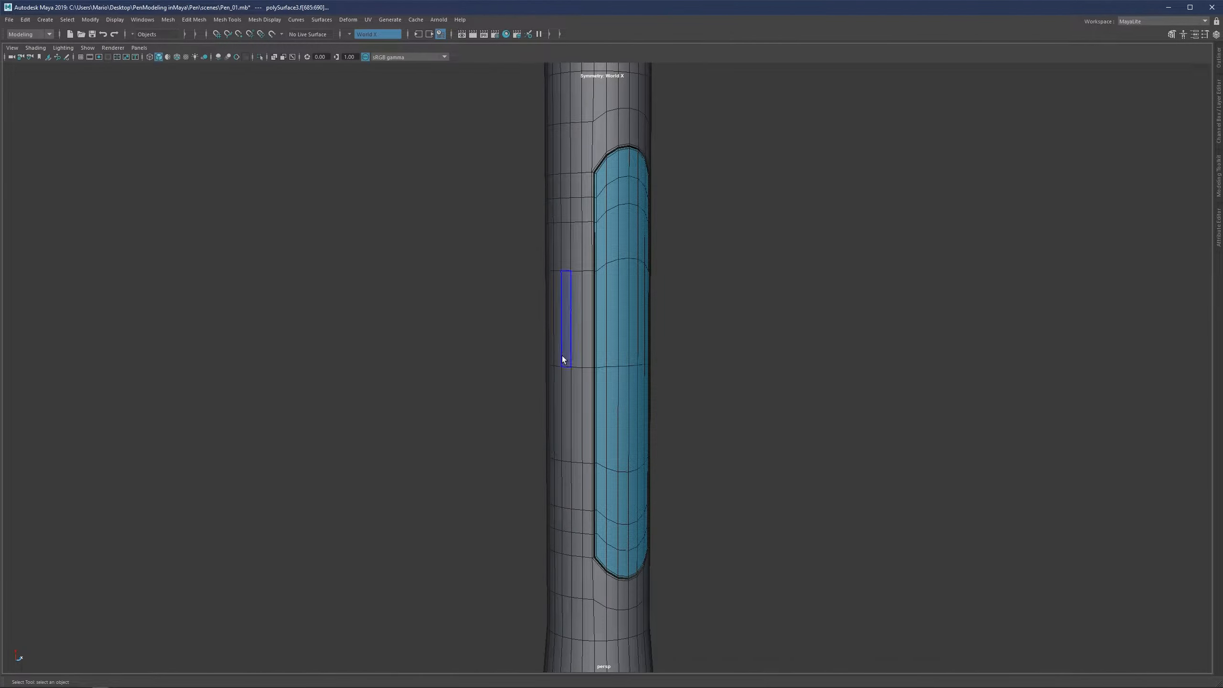
{"action": "double_click", "coordinate": [563, 357]}
Turn on smooth mesh preview and recheck the panel and body as separate face shells
{"action": "scroll", "coordinate": [562, 356], "scroll_direction": "down", "scroll_amount": 4}
{"action": "left_click_drag", "start_coordinate": [581, 359], "coordinate": [570, 347], "text": "alt"}
{"action": "key", "text": "3"}
{"action": "right_click_drag", "start_coordinate": [667, 341], "coordinate": [705, 308]}
{"action": "left_click", "coordinate": [705, 308]}
{"action": "scroll", "coordinate": [621, 346], "scroll_direction": "down", "scroll_amount": 2}
{"action": "left_click_drag", "start_coordinate": [621, 346], "coordinate": [609, 327], "text": "alt"}
{"action": "left_click", "coordinate": [606, 346]}
{"action": "right_click_drag", "start_coordinate": [616, 355], "coordinate": [620, 399]}
{"action": "double_click", "coordinate": [604, 352]}
{"action": "left_click", "coordinate": [678, 303]}
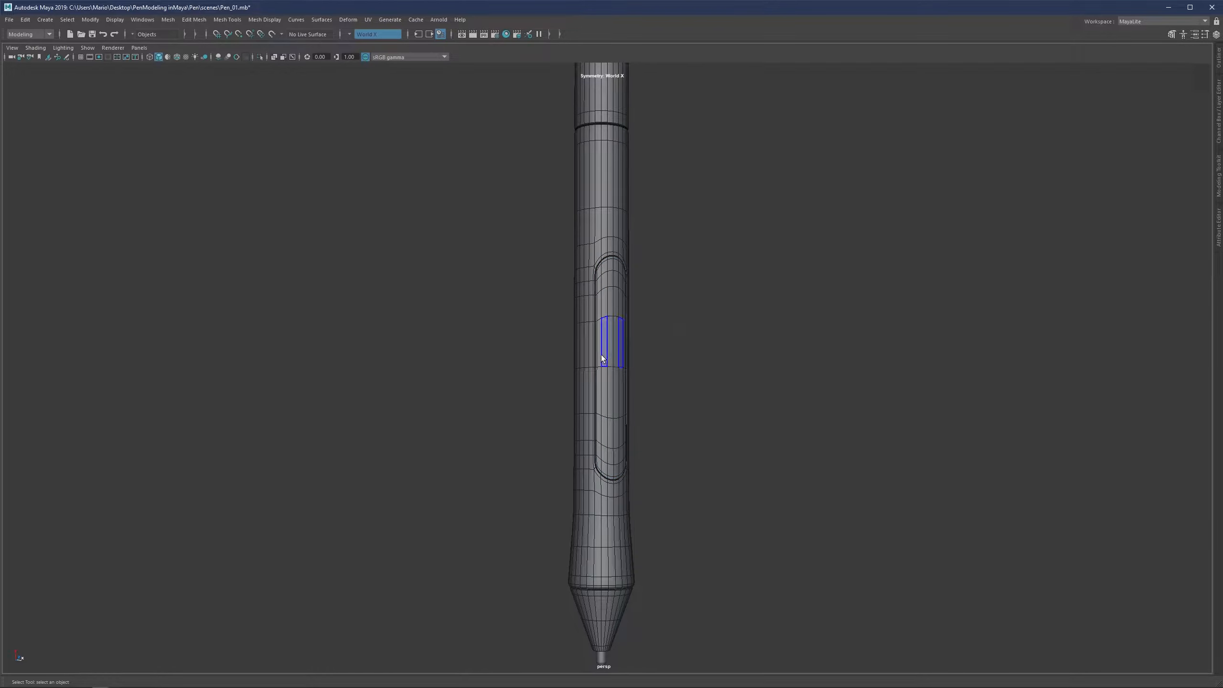
{"action": "left_click_drag", "start_coordinate": [601, 355], "coordinate": [603, 348], "text": "alt"}
{"action": "double_click", "coordinate": [607, 340]}
{"action": "double_click", "coordinate": [579, 356]}
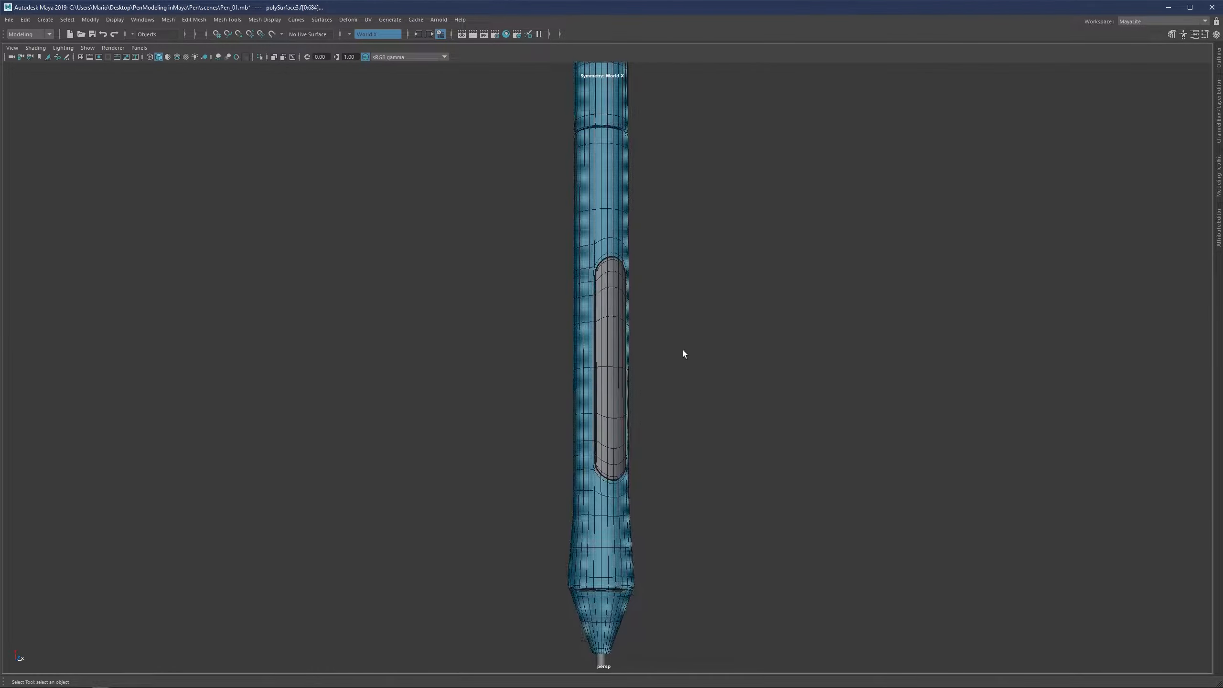
{"action": "left_click", "coordinate": [713, 306]}
Smooth all faces of the detached button panel with 1 division
{"action": "scroll", "coordinate": [610, 330], "scroll_direction": "up", "scroll_amount": 3}
{"action": "left_click", "coordinate": [618, 373]}
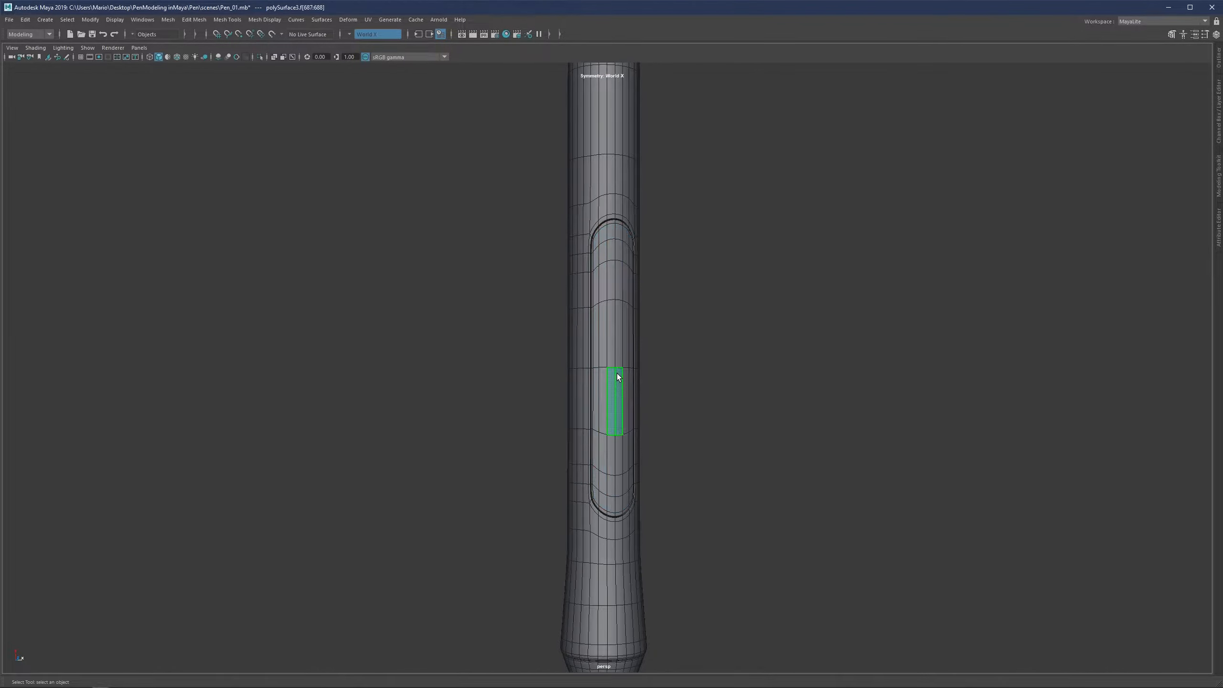
{"action": "double_click", "coordinate": [617, 373]}
{"action": "left_click_drag", "start_coordinate": [625, 340], "coordinate": [619, 302]}
{"action": "double_click", "coordinate": [606, 336]}
{"action": "right_click", "coordinate": [611, 310], "text": "shift"}
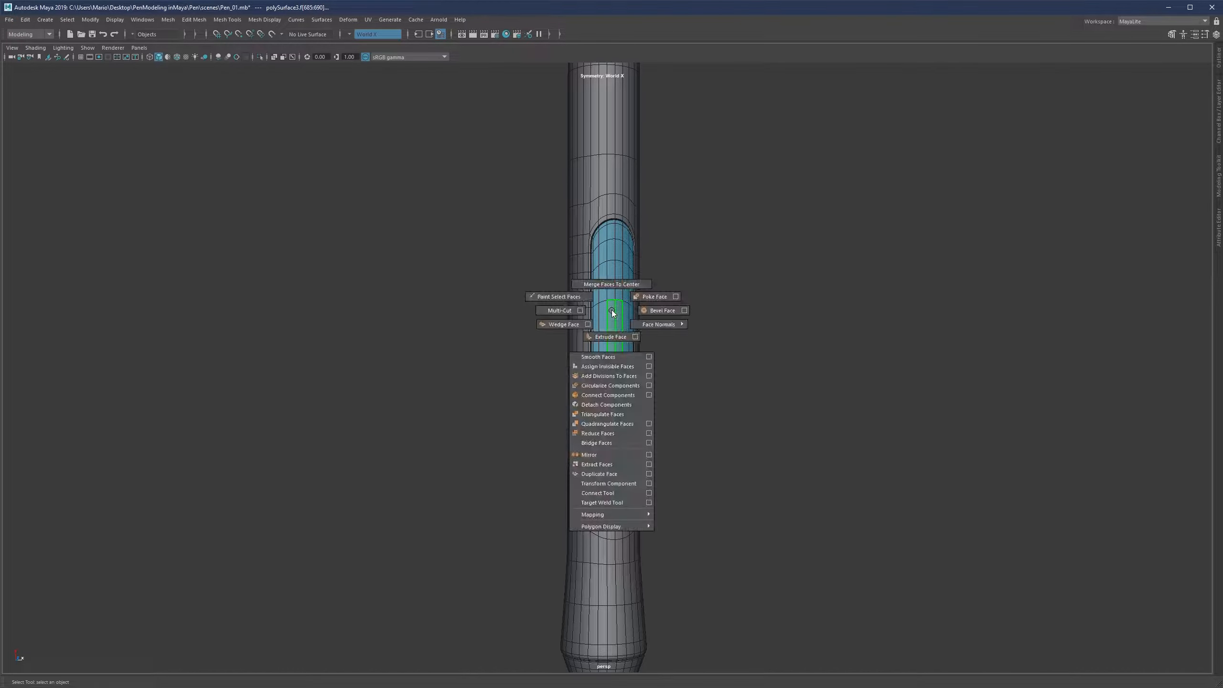
{"action": "right_click_drag", "start_coordinate": [601, 352], "coordinate": [601, 358], "text": "shift"}
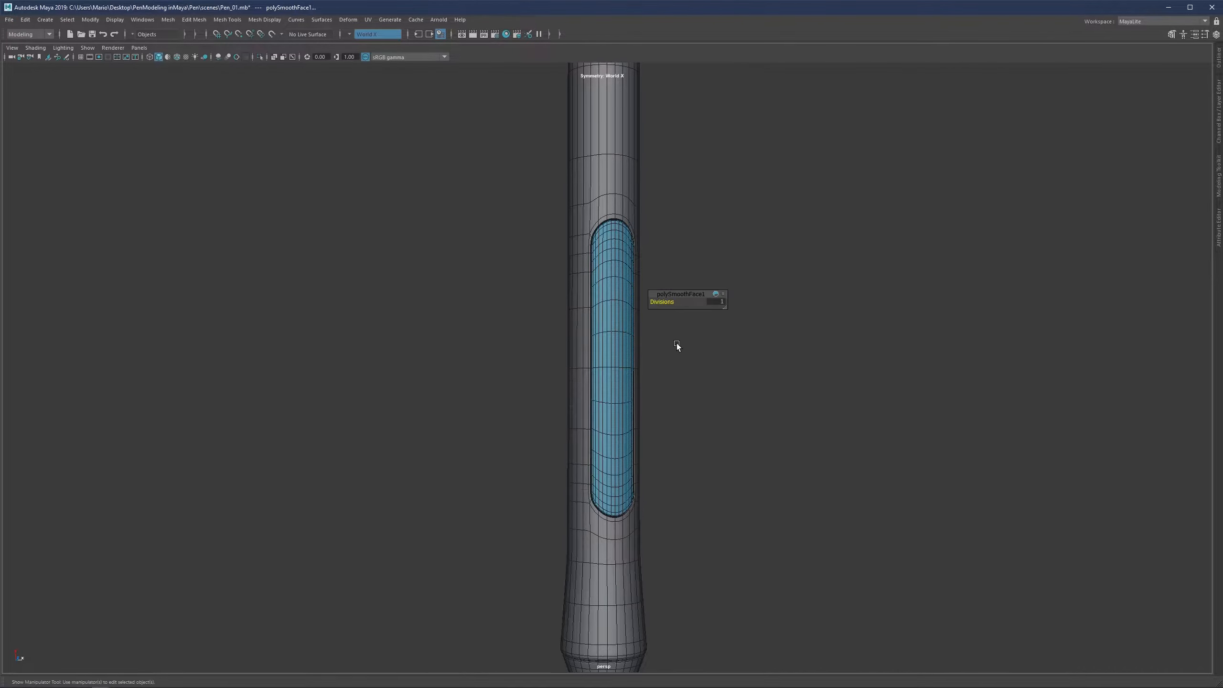
{"action": "left_click", "coordinate": [674, 345]}
{"action": "scroll", "coordinate": [674, 346], "scroll_direction": "up", "scroll_amount": 5}
{"action": "scroll", "coordinate": [680, 343], "scroll_direction": "up", "scroll_amount": 1}
{"action": "middle_click_drag", "start_coordinate": [592, 303], "coordinate": [574, 282], "text": "alt"}
{"action": "left_click_drag", "start_coordinate": [573, 282], "coordinate": [608, 320], "text": "alt"}
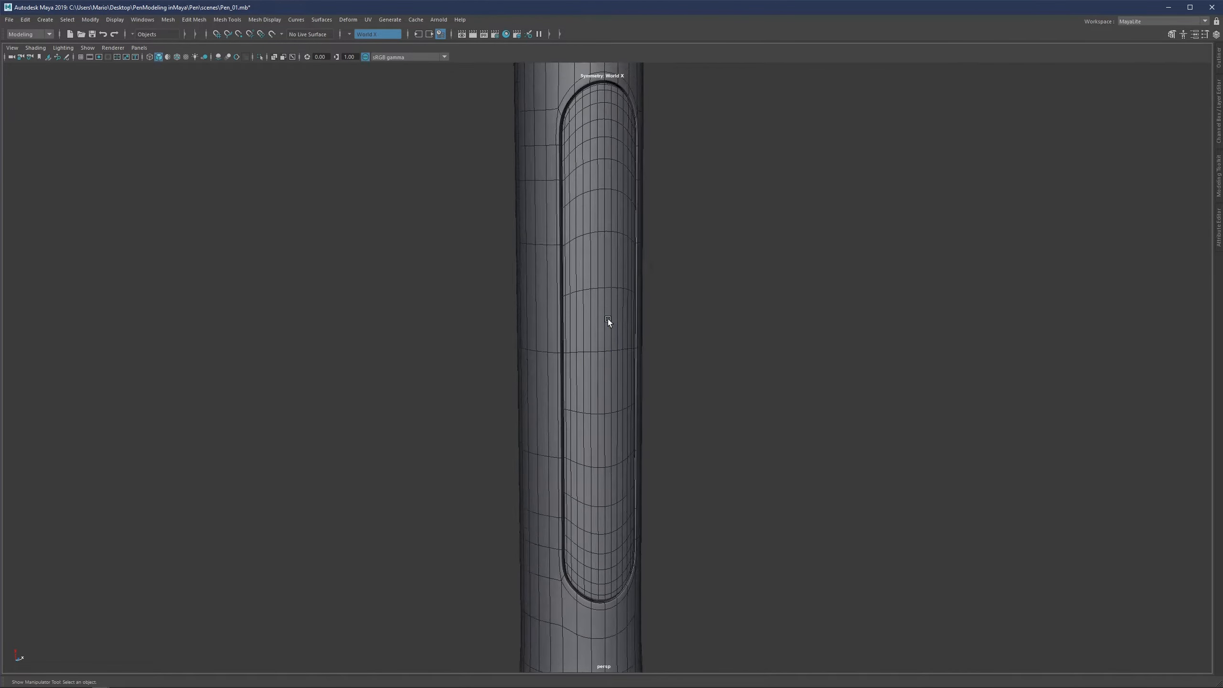
{"action": "left_click_drag", "start_coordinate": [590, 371], "coordinate": [597, 349], "text": "alt"}
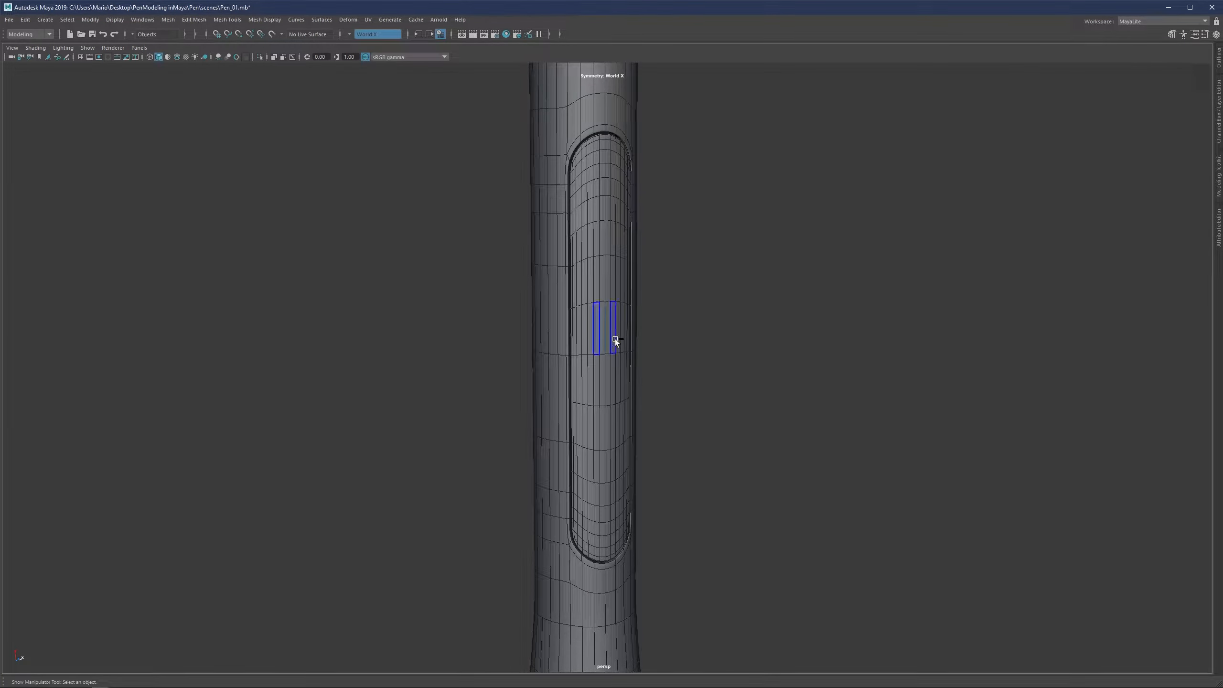
Undo the face smoothing and the detachment around the button panel
{"action": "key", "text": "ctrl+z"}
{"action": "key", "text": "ctrl+z"}
{"action": "key", "text": "ctrl+z"}
{"action": "key", "text": "ctrl+z"}
{"action": "key", "text": "ctrl+z"}
{"action": "key", "text": "ctrl+z"}
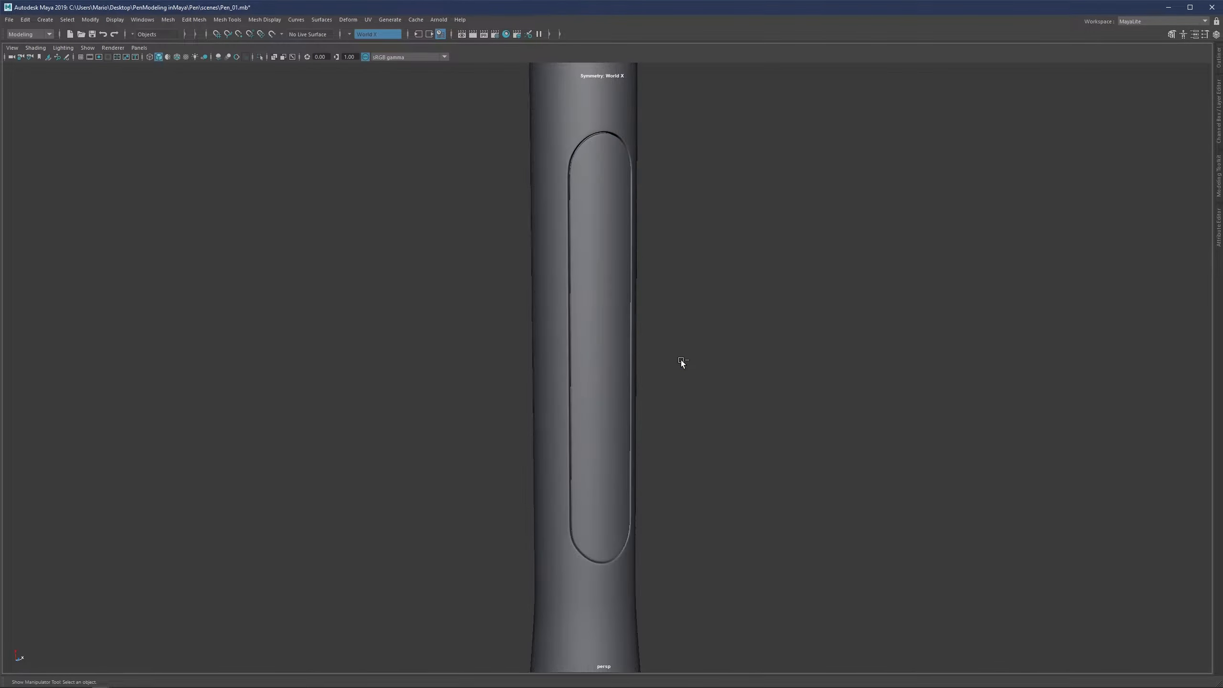
{"action": "key", "text": "ctrl+z"}
{"action": "key", "text": "ctrl+z"}
{"action": "key", "text": "ctrl+z"}
{"action": "key", "text": "ctrl+z"}
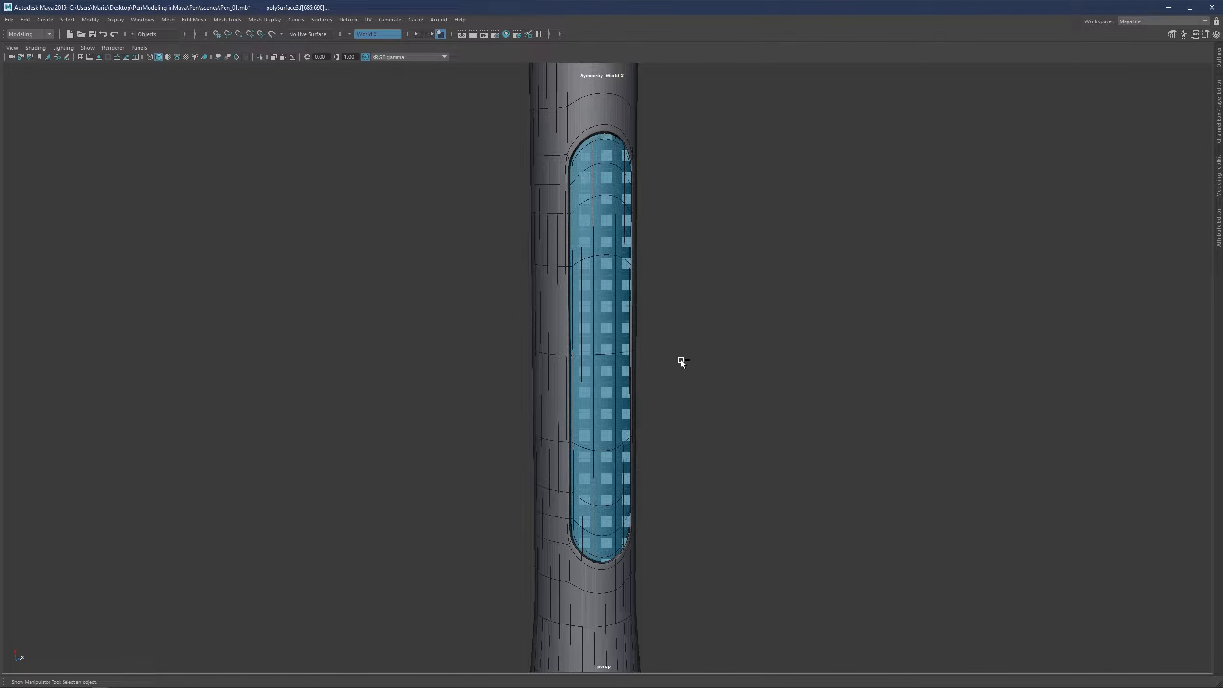
{"action": "key", "text": "ctrl+z"}
{"action": "key", "text": "ctrl+z"}
{"action": "key", "text": "ctrl+z"}
{"action": "key", "text": "ctrl+z"}
{"action": "key", "text": "ctrl+z"}
{"action": "key", "text": "ctrl+z"}
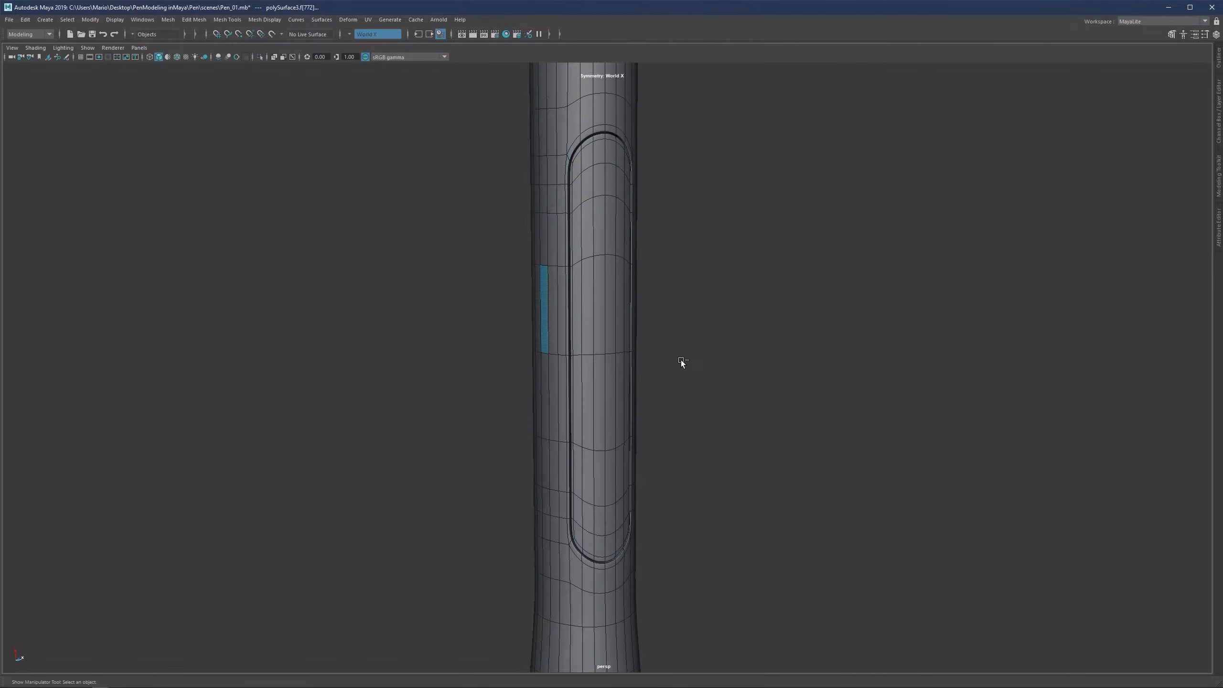
{"action": "key", "text": "ctrl+z"}
{"action": "key", "text": "ctrl+z"}
{"action": "key", "text": "ctrl+z"}
{"action": "key", "text": "ctrl+z"}
{"action": "key", "text": "ctrl+z"}
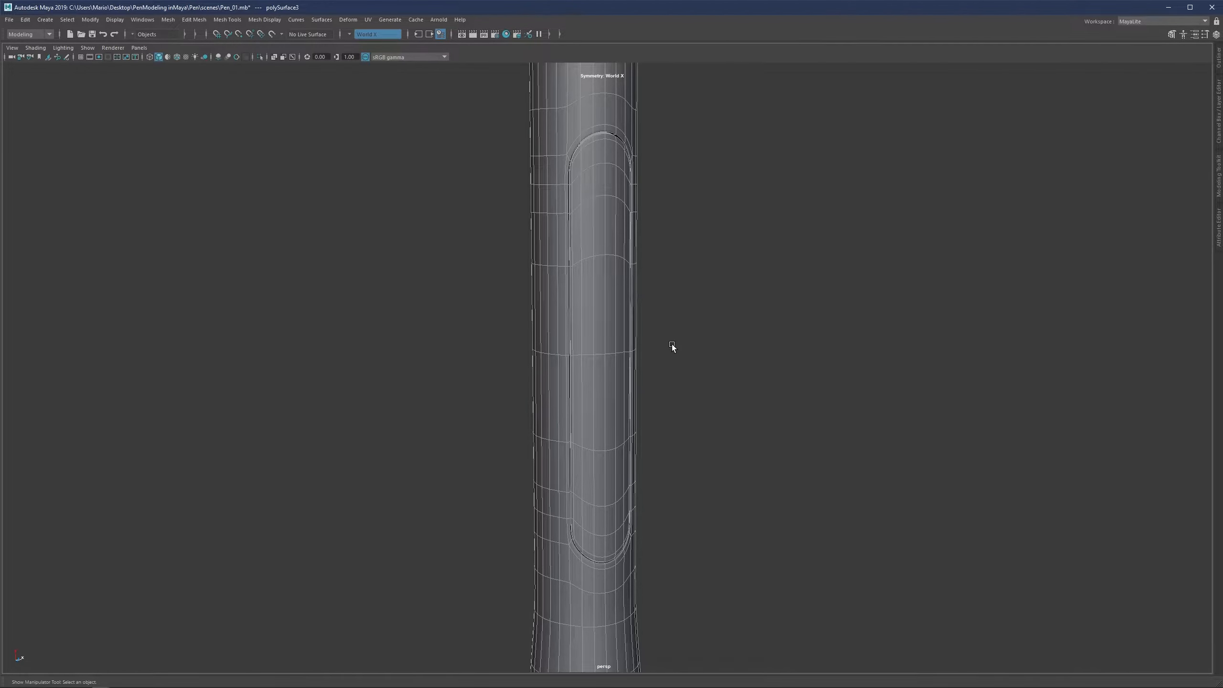
Compare the pen's button panel with the reference image in the front view
{"action": "left_click", "coordinate": [692, 299]}
{"action": "key", "text": "q"}
{"action": "scroll", "coordinate": [605, 274], "scroll_direction": "down", "scroll_amount": 4}
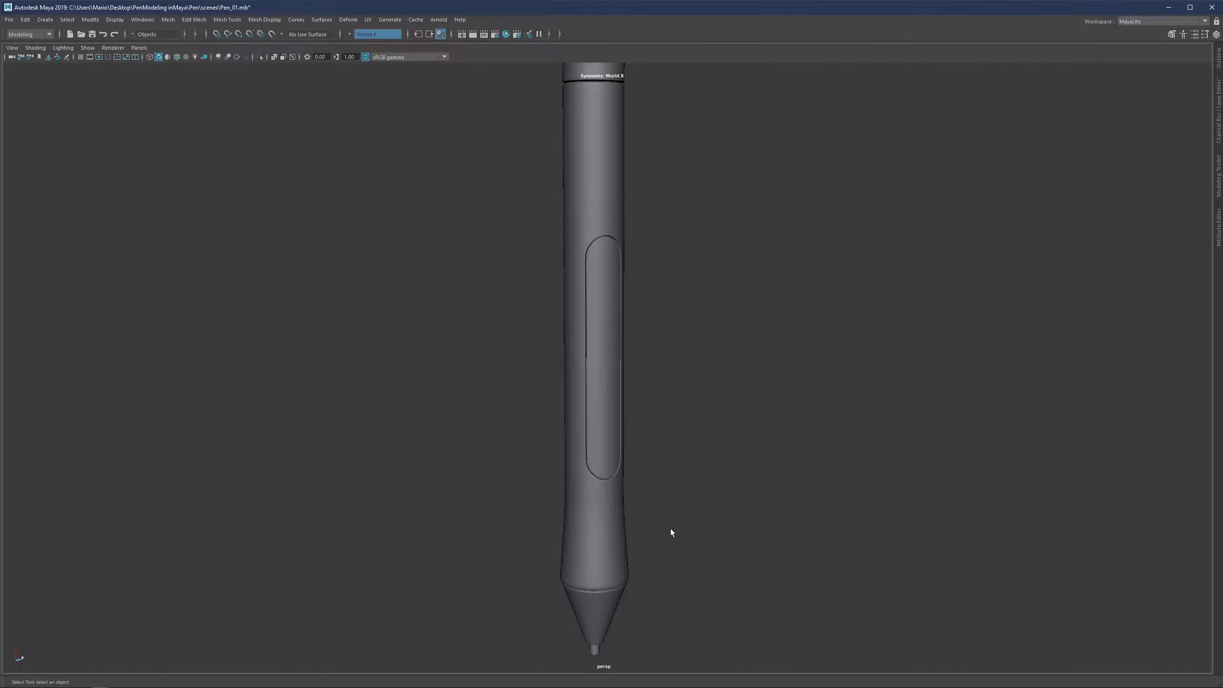
{"action": "left_click", "coordinate": [591, 400]}
{"action": "scroll", "coordinate": [613, 403], "scroll_direction": "up", "scroll_amount": 5}
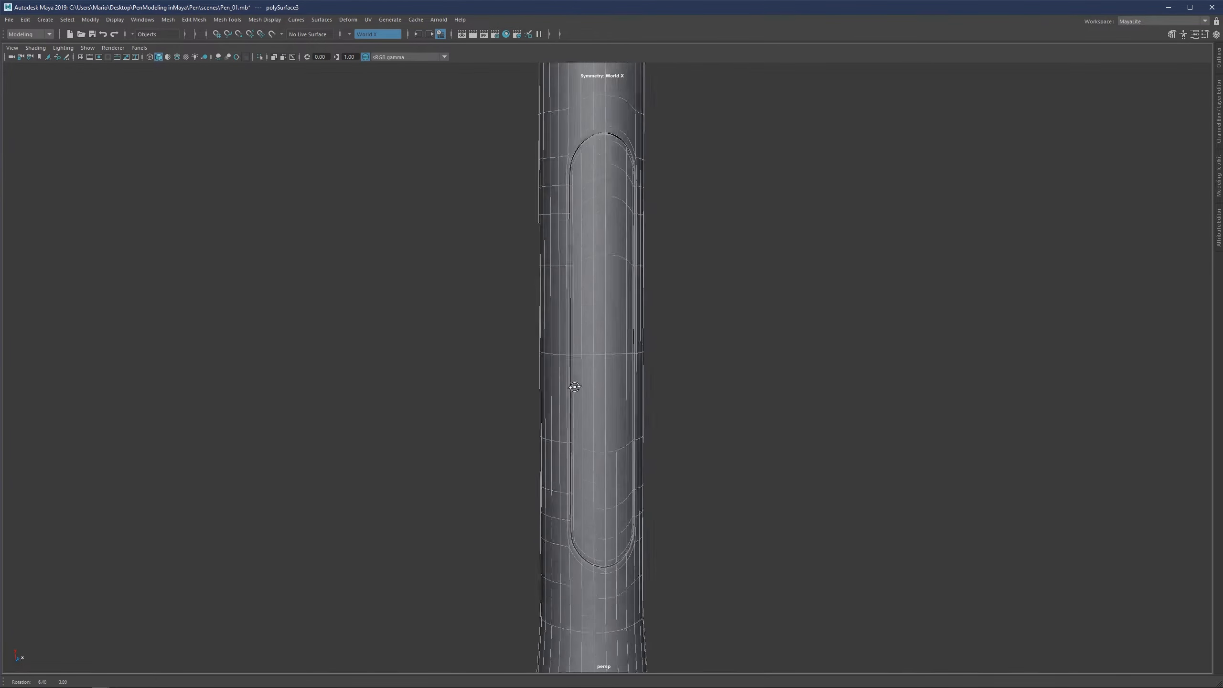
{"action": "scroll", "coordinate": [567, 385], "scroll_direction": "down", "scroll_amount": 3}
{"action": "key", "text": "space"}
{"action": "scroll", "coordinate": [251, 398], "scroll_direction": "up", "scroll_amount": 5}
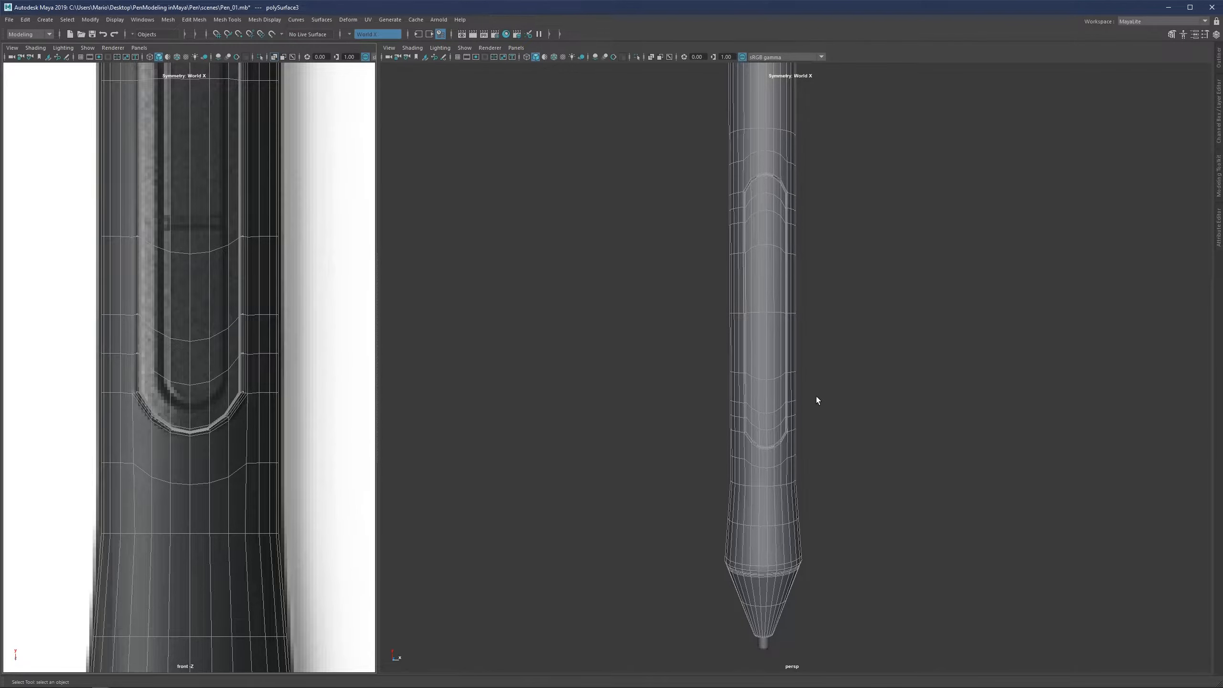
{"action": "key", "text": "space"}
{"action": "scroll", "coordinate": [518, 410], "scroll_direction": "down", "scroll_amount": 2}
{"action": "scroll", "coordinate": [520, 409], "scroll_direction": "up", "scroll_amount": 5}
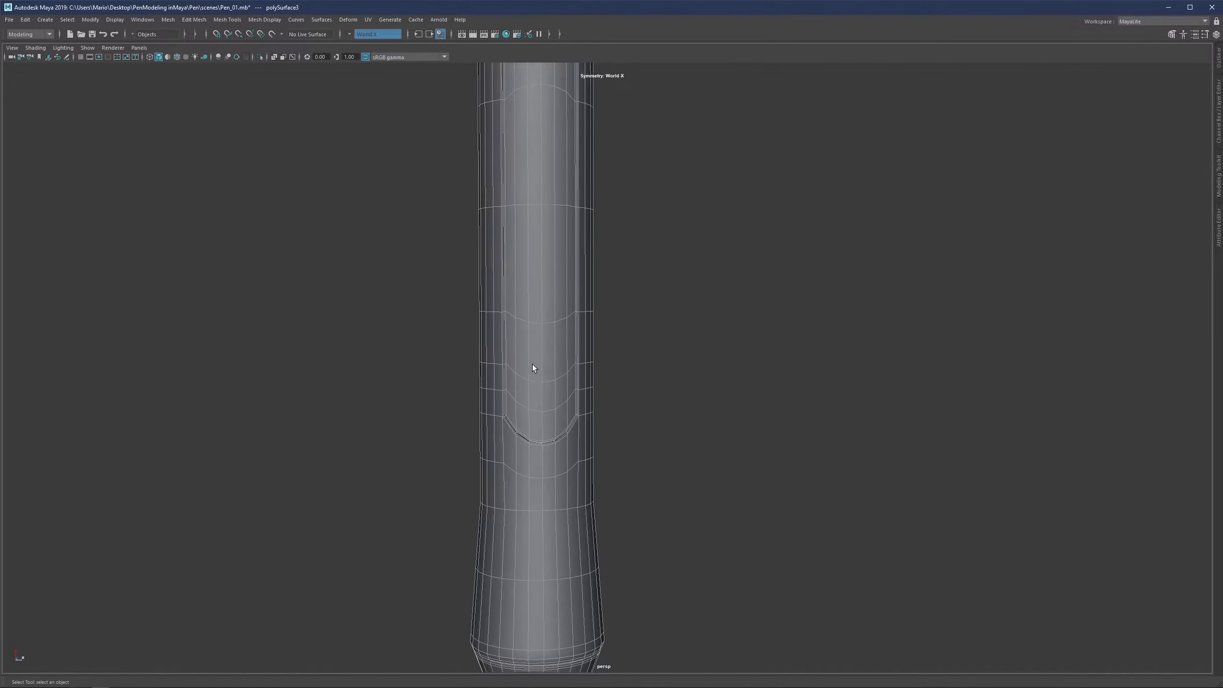
Extrude all faces of the elongated button panel enclosed by the groove with an offset of 0.163
{"action": "right_click_drag", "start_coordinate": [533, 364], "coordinate": [521, 418]}
{"action": "scroll", "coordinate": [519, 417], "scroll_direction": "up", "scroll_amount": 2}
{"action": "left_click", "coordinate": [495, 422]}
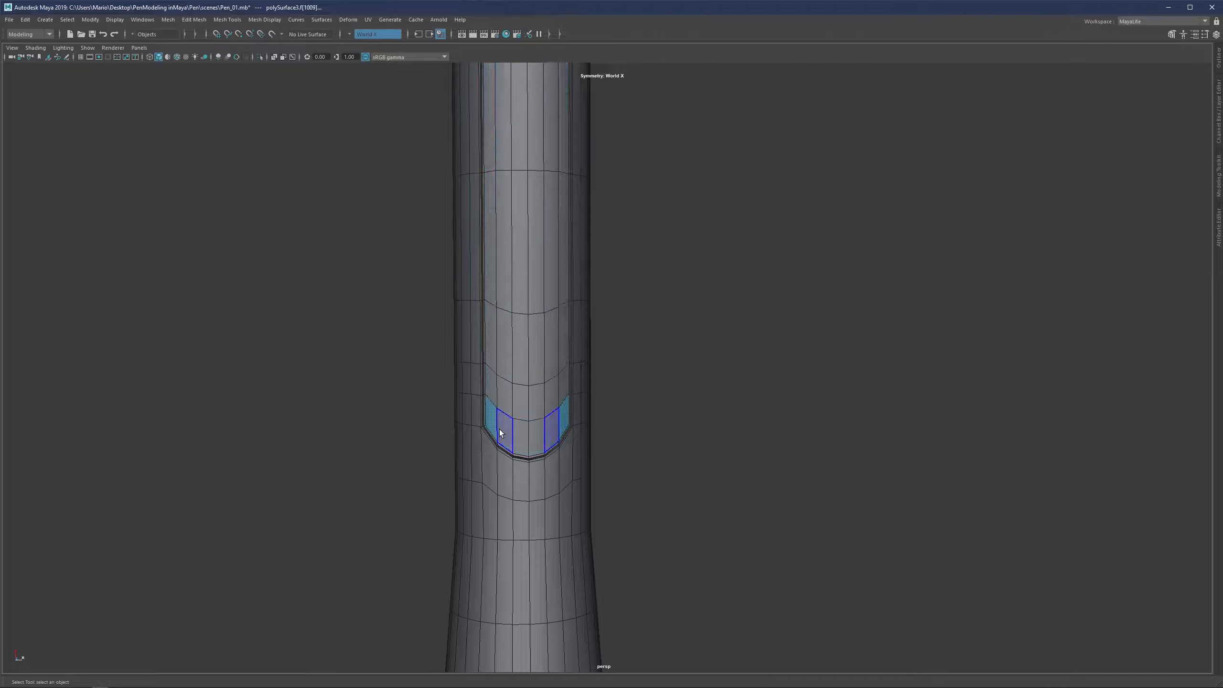
{"action": "scroll", "coordinate": [522, 164], "scroll_direction": "down", "scroll_amount": 2}
{"action": "middle_click_drag", "start_coordinate": [520, 192], "coordinate": [530, 468], "text": "alt"}
{"action": "double_click", "coordinate": [516, 275], "text": "shift"}
{"action": "left_click", "coordinate": [538, 270], "text": "shift"}
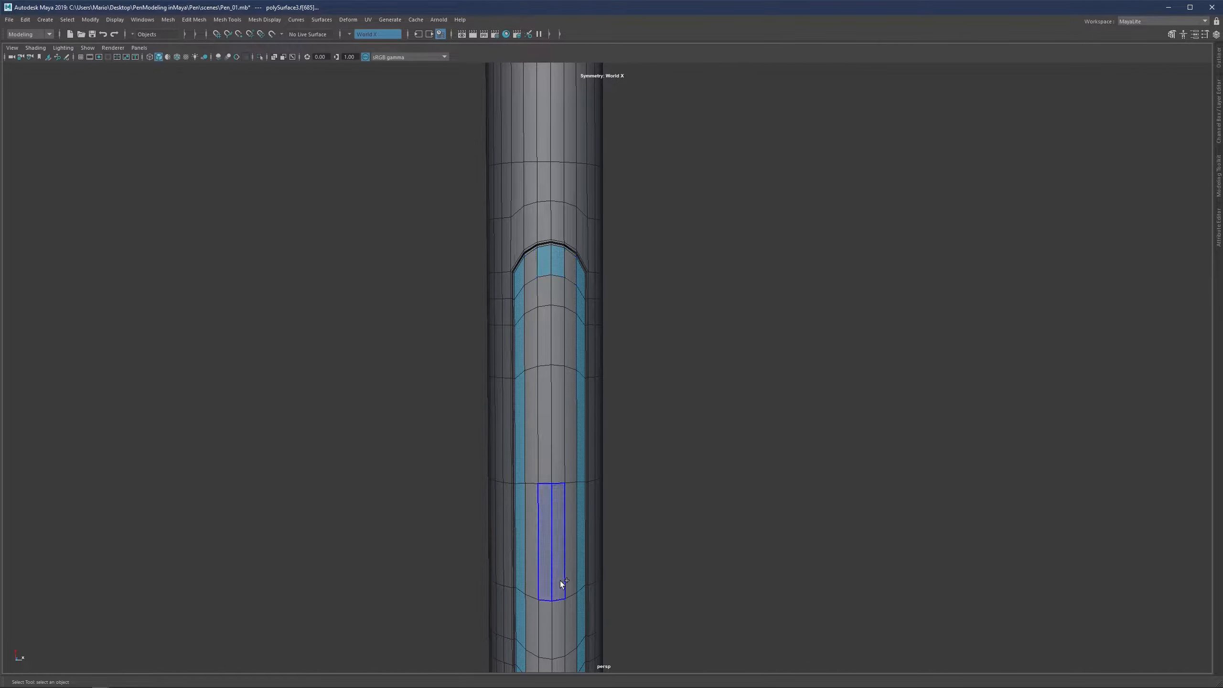
{"action": "left_click_drag", "start_coordinate": [560, 580], "coordinate": [555, 642], "text": "alt"}
{"action": "double_click", "coordinate": [555, 662], "text": "shift"}
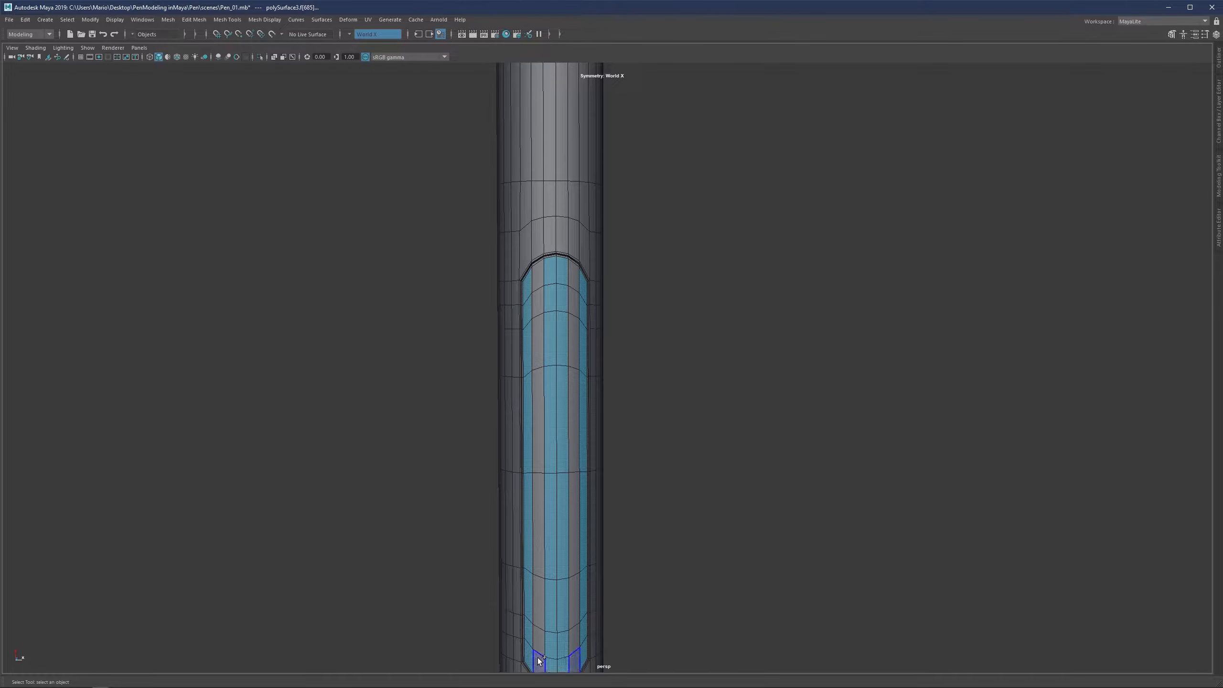
{"action": "left_click", "coordinate": [538, 659], "text": "shift"}
{"action": "left_click", "coordinate": [535, 277], "text": "shift"}
{"action": "double_click", "coordinate": [539, 635], "text": "shift"}
{"action": "middle_click_drag", "start_coordinate": [562, 484], "coordinate": [581, 375], "text": "alt"}
{"action": "scroll", "coordinate": [586, 245], "scroll_direction": "up", "scroll_amount": 1}
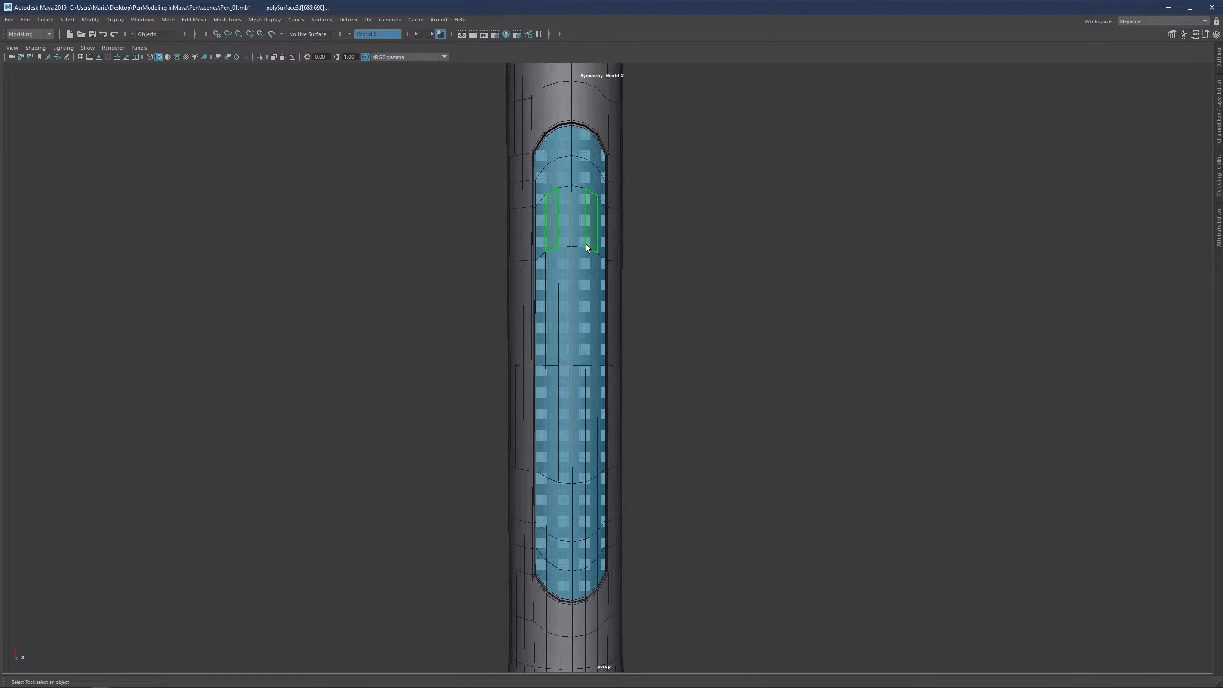
{"action": "key", "text": "ctrl+e"}
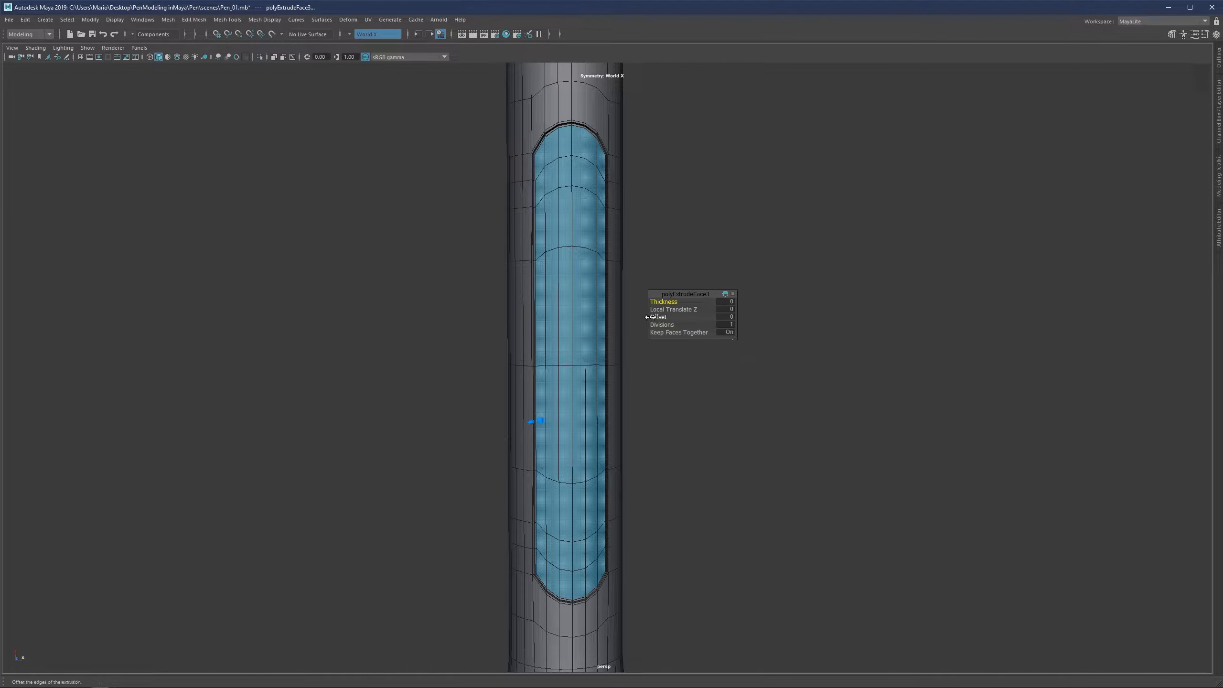
{"action": "left_click_drag", "start_coordinate": [647, 317], "coordinate": [724, 318]}
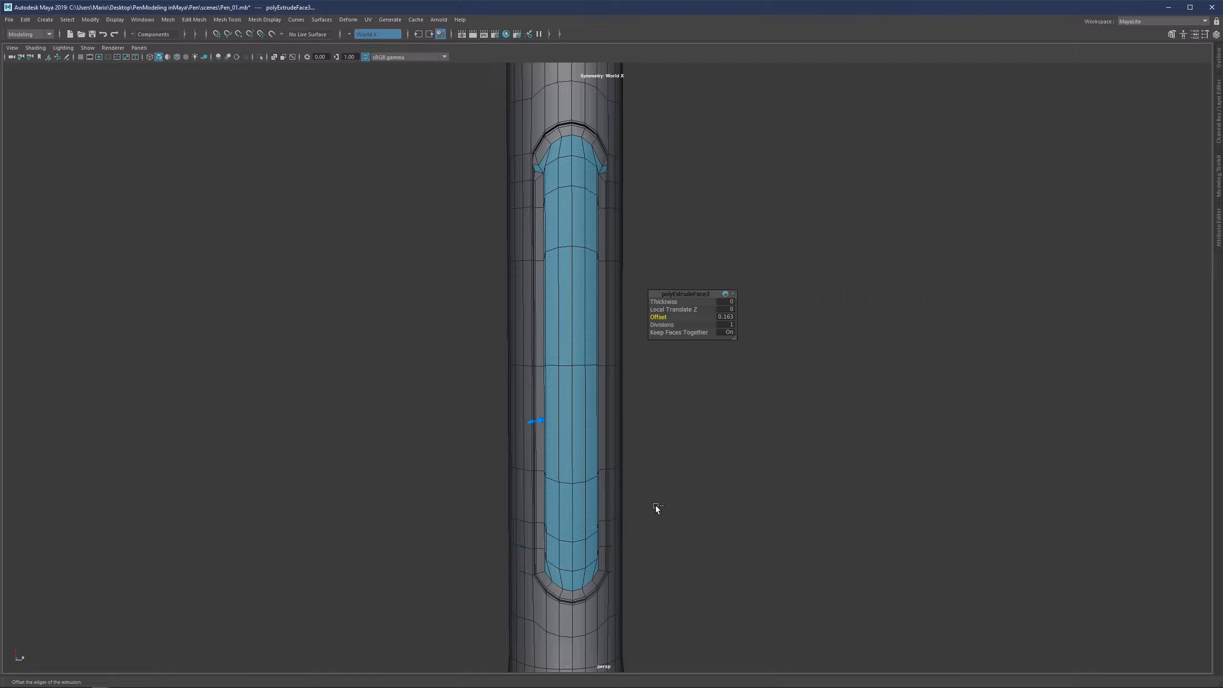
{"action": "scroll", "coordinate": [563, 509], "scroll_direction": "up", "scroll_amount": 4}
{"action": "scroll", "coordinate": [513, 369], "scroll_direction": "down", "scroll_amount": 1}
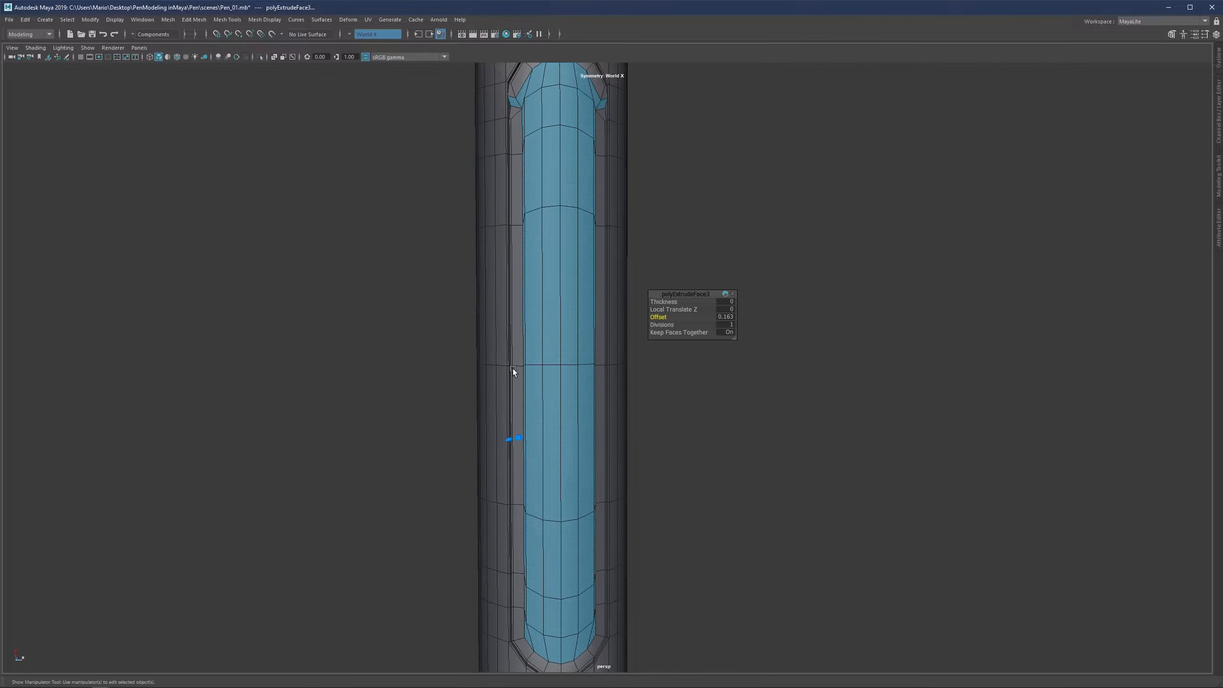
Undo the extrusion of the elongated button panel and the face selection made for it
{"action": "key", "text": "ctrl+z"}
{"action": "key", "text": "ctrl+z"}
{"action": "key", "text": "ctrl+z"}
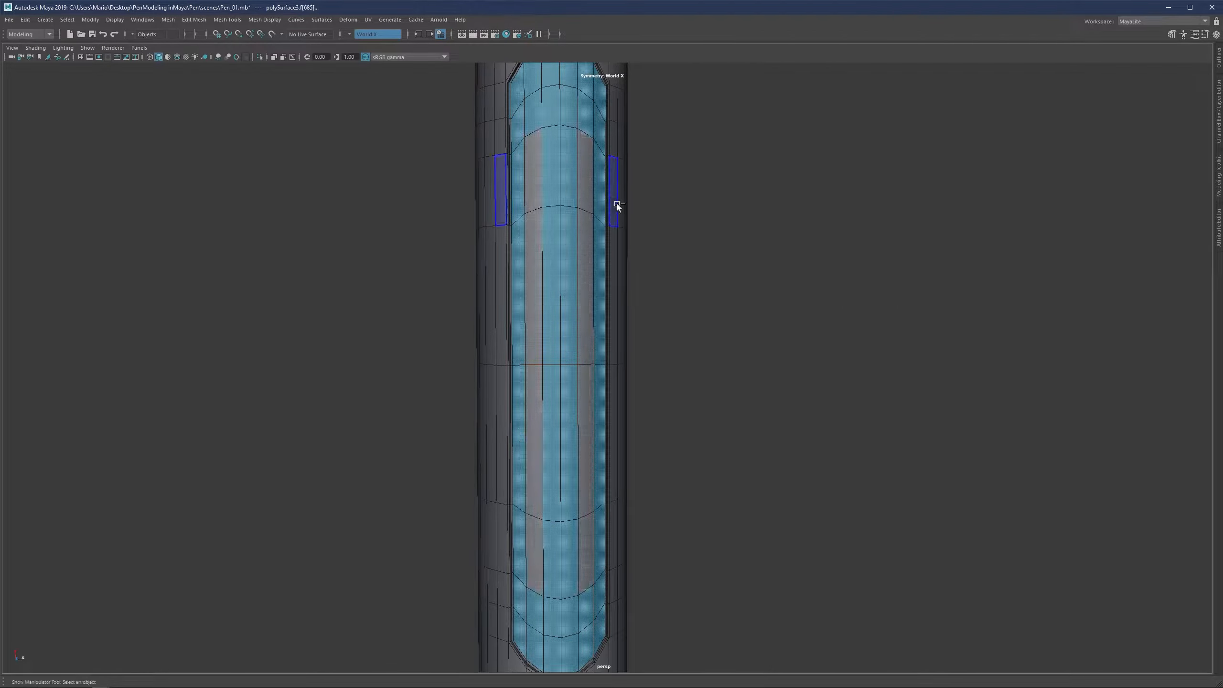
{"action": "key", "text": "ctrl+z"}
{"action": "key", "text": "ctrl+z"}
{"action": "key", "text": "ctrl+z"}
{"action": "key", "text": "ctrl+z"}
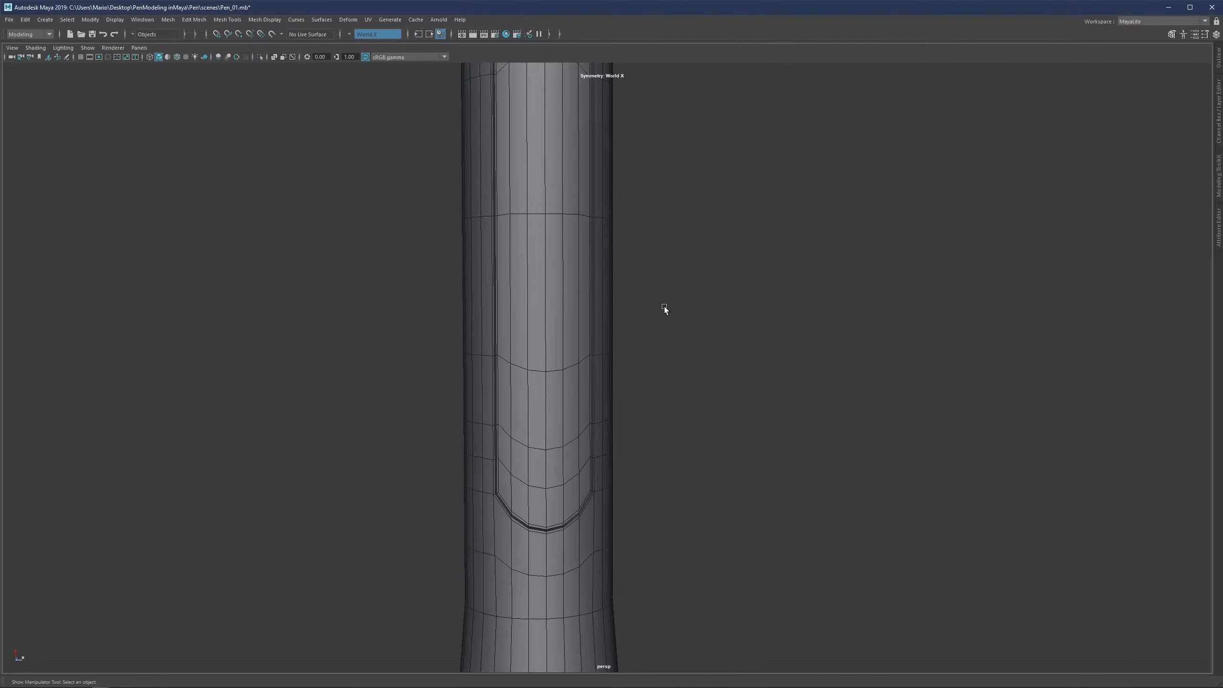
Move the edges and vertices at the panel's lower end down toward the rounded inner button outline in the front reference image
{"action": "scroll", "coordinate": [557, 456], "scroll_direction": "down", "scroll_amount": 1}
{"action": "left_click_drag", "start_coordinate": [556, 452], "coordinate": [533, 454], "text": "alt"}
{"action": "key", "text": "q"}
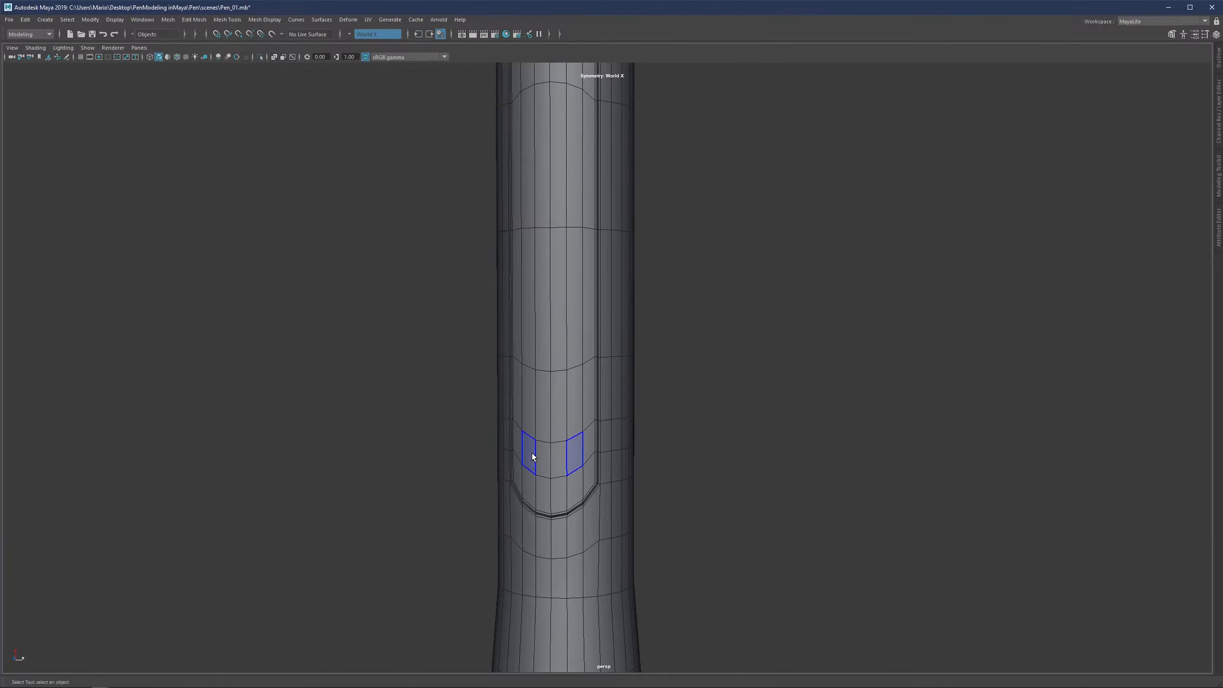
{"action": "key", "text": "space"}
{"action": "scroll", "coordinate": [207, 382], "scroll_direction": "up", "scroll_amount": 6}
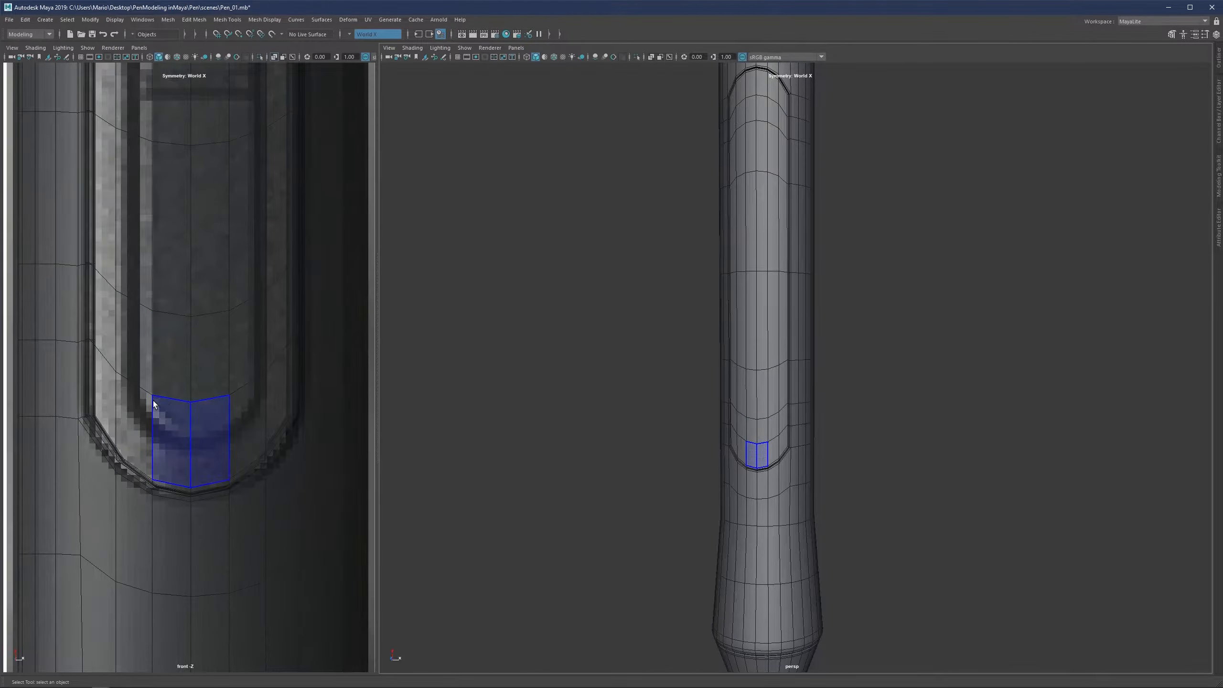
{"action": "left_click", "coordinate": [191, 400]}
{"action": "key", "text": "w"}
{"action": "left_click_drag", "start_coordinate": [172, 375], "coordinate": [177, 409]}
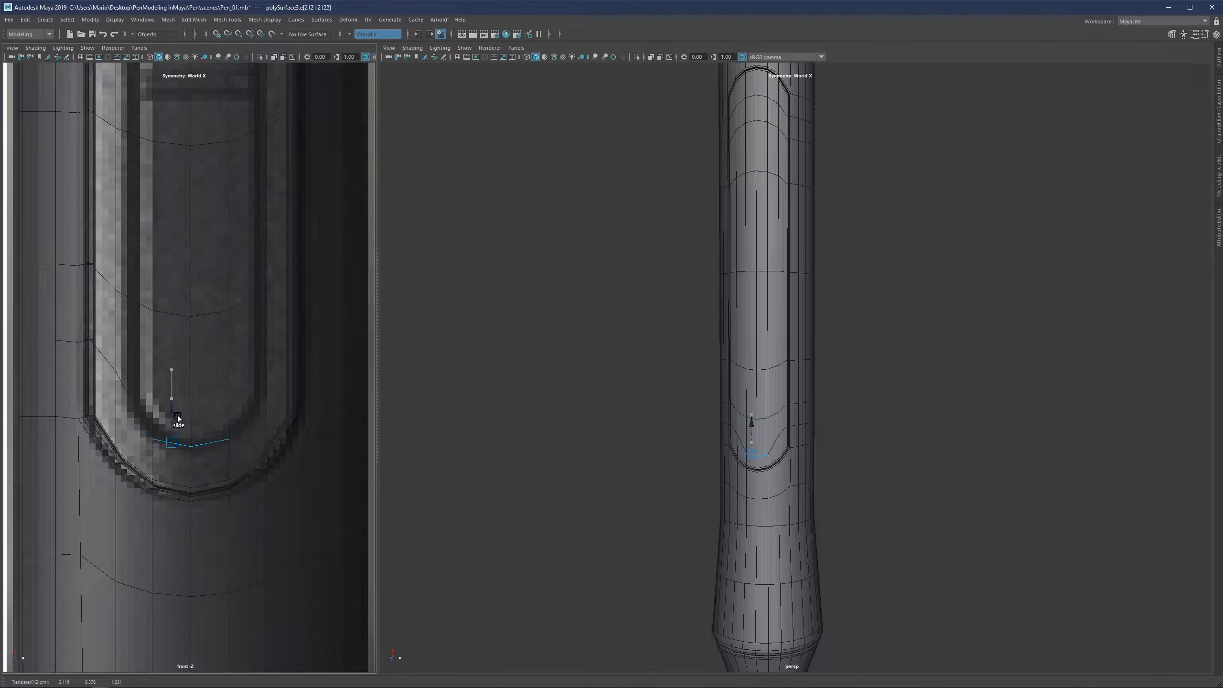
{"action": "right_click_drag", "start_coordinate": [192, 409], "coordinate": [255, 375]}
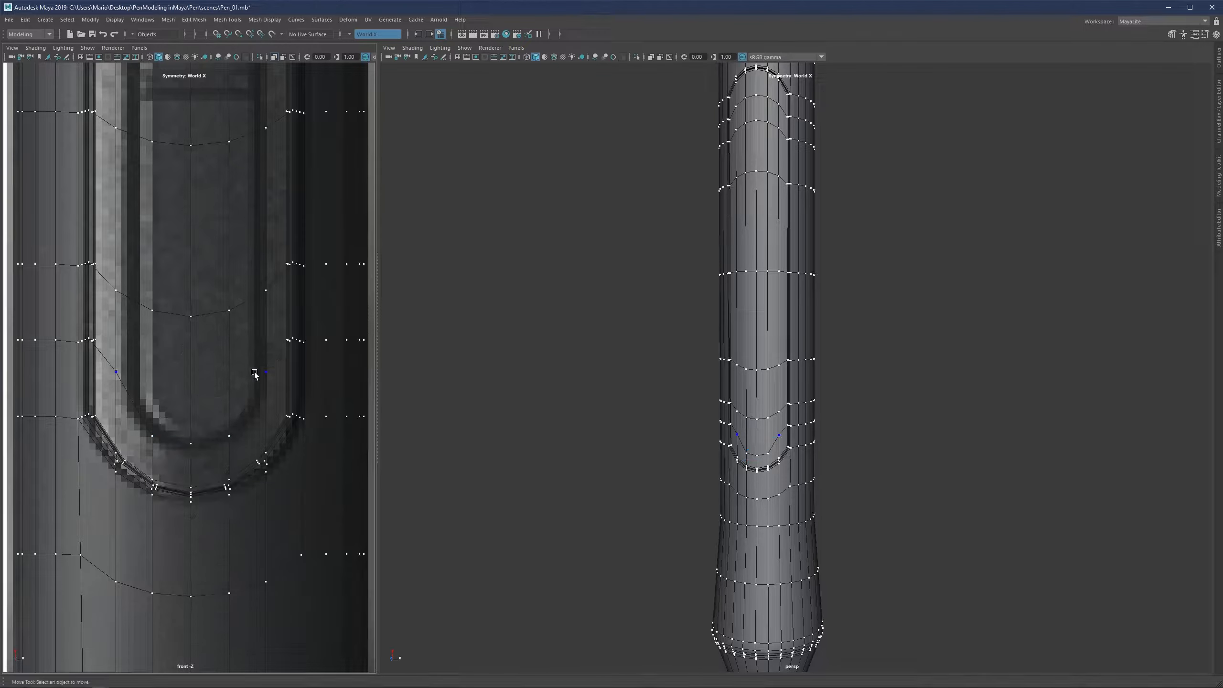
{"action": "left_click_drag", "start_coordinate": [257, 382], "coordinate": [263, 375]}
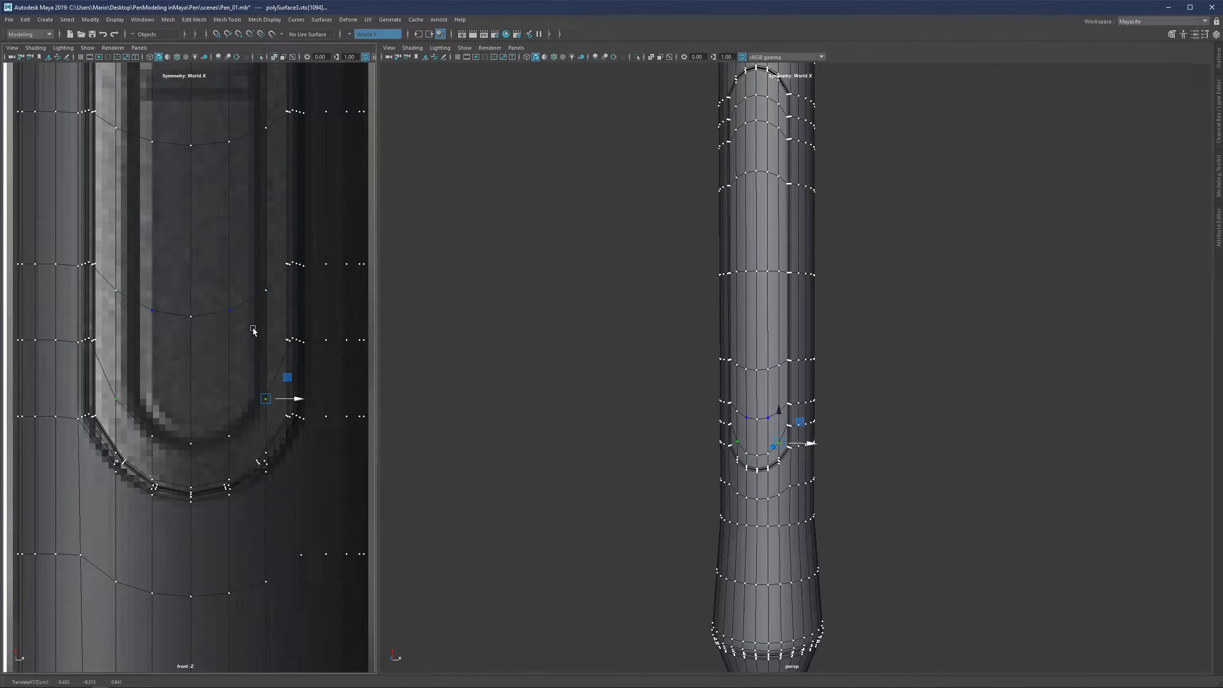
Compare the panel's edge rows with the inner button outline in the front reference image, selecting the edge row above its upper end
{"action": "scroll", "coordinate": [147, 269], "scroll_direction": "down", "scroll_amount": 5}
{"action": "scroll", "coordinate": [208, 369], "scroll_direction": "up", "scroll_amount": 7}
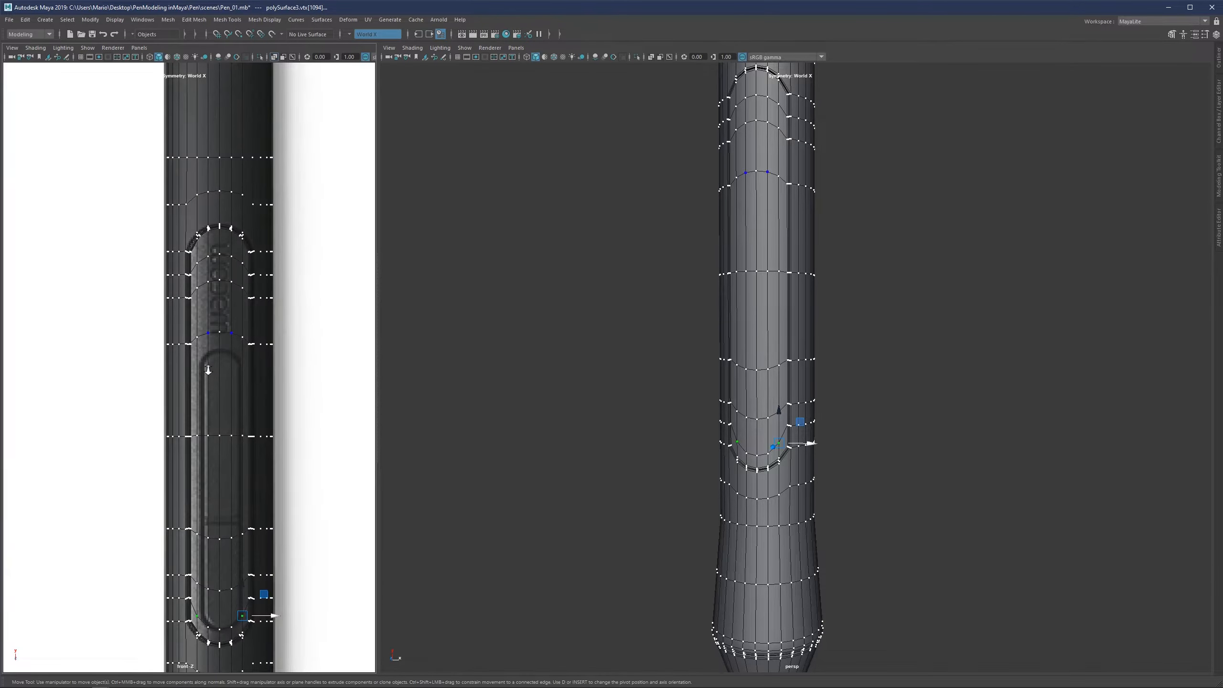
{"action": "middle_click_drag", "start_coordinate": [286, 333], "coordinate": [239, 219], "text": "alt"}
{"action": "scroll", "coordinate": [223, 268], "scroll_direction": "down", "scroll_amount": 5}
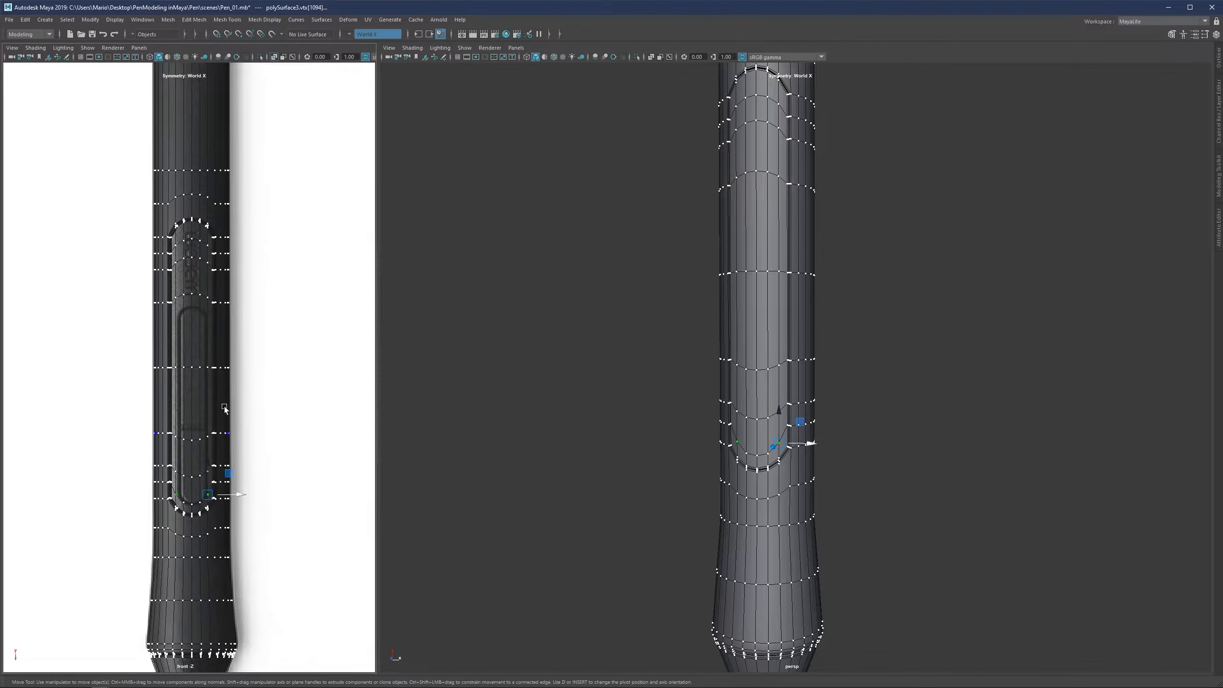
{"action": "scroll", "coordinate": [222, 407], "scroll_direction": "up", "scroll_amount": 2}
{"action": "middle_click_drag", "start_coordinate": [205, 413], "coordinate": [207, 376], "text": "alt"}
{"action": "scroll", "coordinate": [206, 376], "scroll_direction": "up", "scroll_amount": 2}
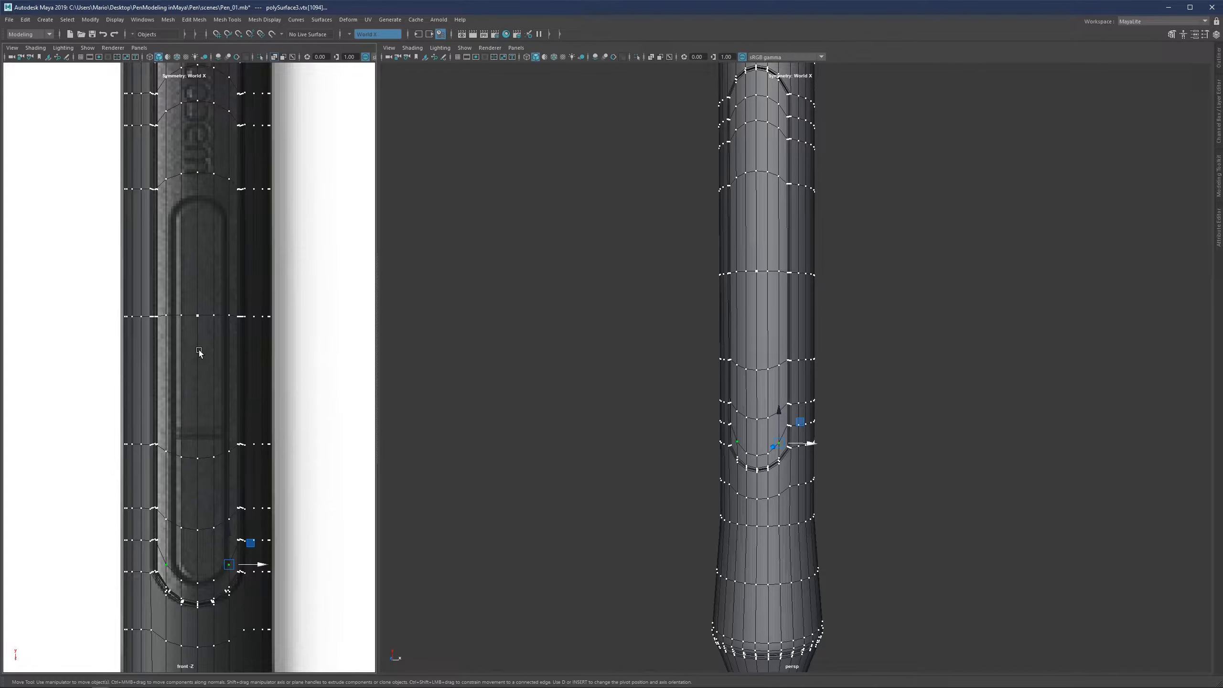
{"action": "scroll", "coordinate": [206, 310], "scroll_direction": "up", "scroll_amount": 1}
{"action": "middle_click_drag", "start_coordinate": [196, 285], "coordinate": [196, 243], "text": "alt"}
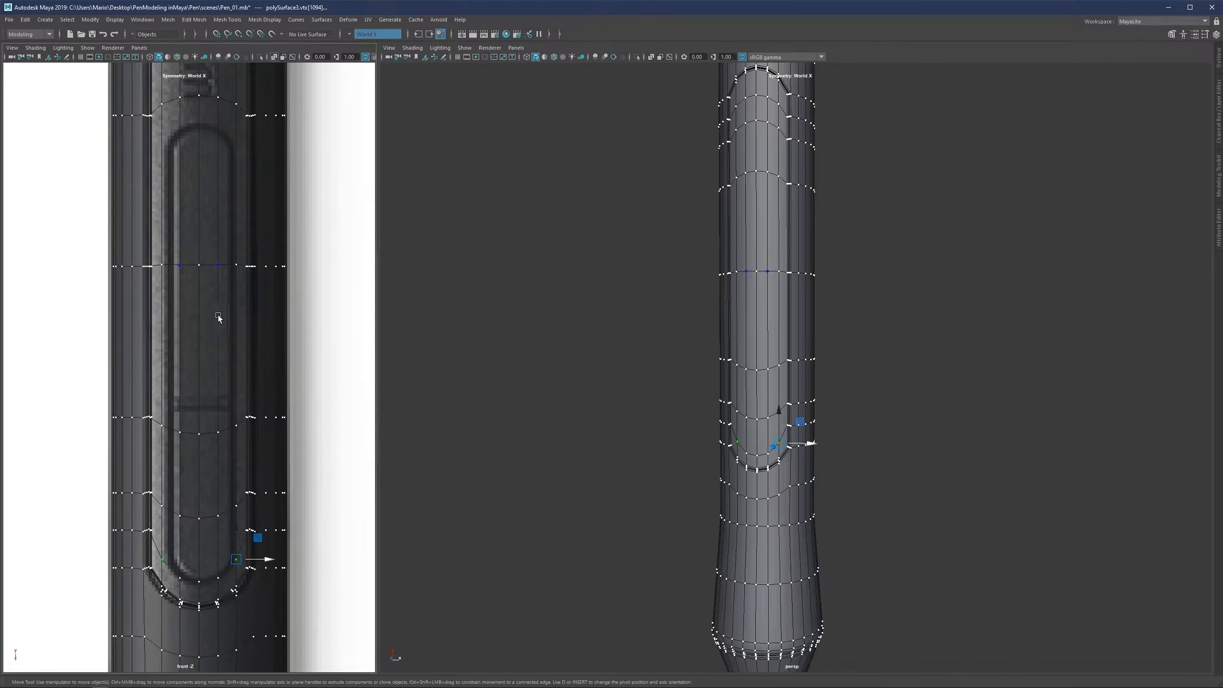
{"action": "scroll", "coordinate": [215, 299], "scroll_direction": "up", "scroll_amount": 1}
{"action": "middle_click_drag", "start_coordinate": [254, 439], "coordinate": [291, 577], "text": "alt"}
{"action": "key", "text": "F10"}
{"action": "double_click", "coordinate": [250, 202]}
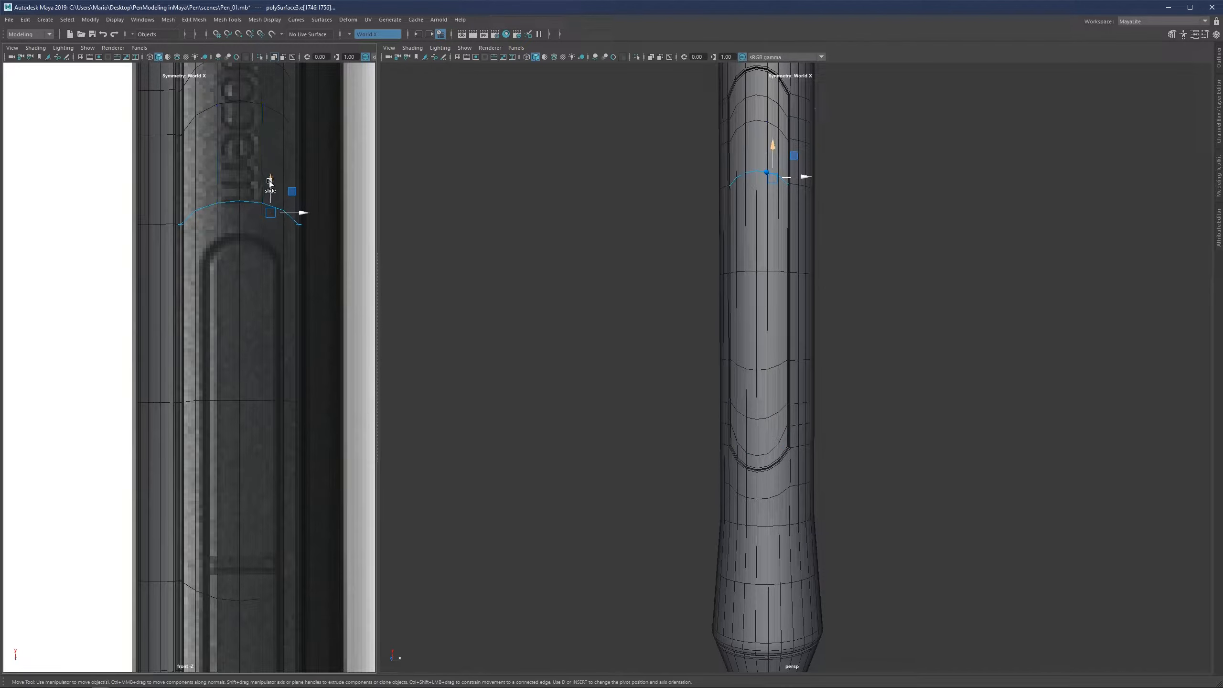
Undo the edge and vertex adjustments on the button panel and the earlier face selections
{"action": "key", "text": "ctrl+z"}
{"action": "key", "text": "ctrl+z"}
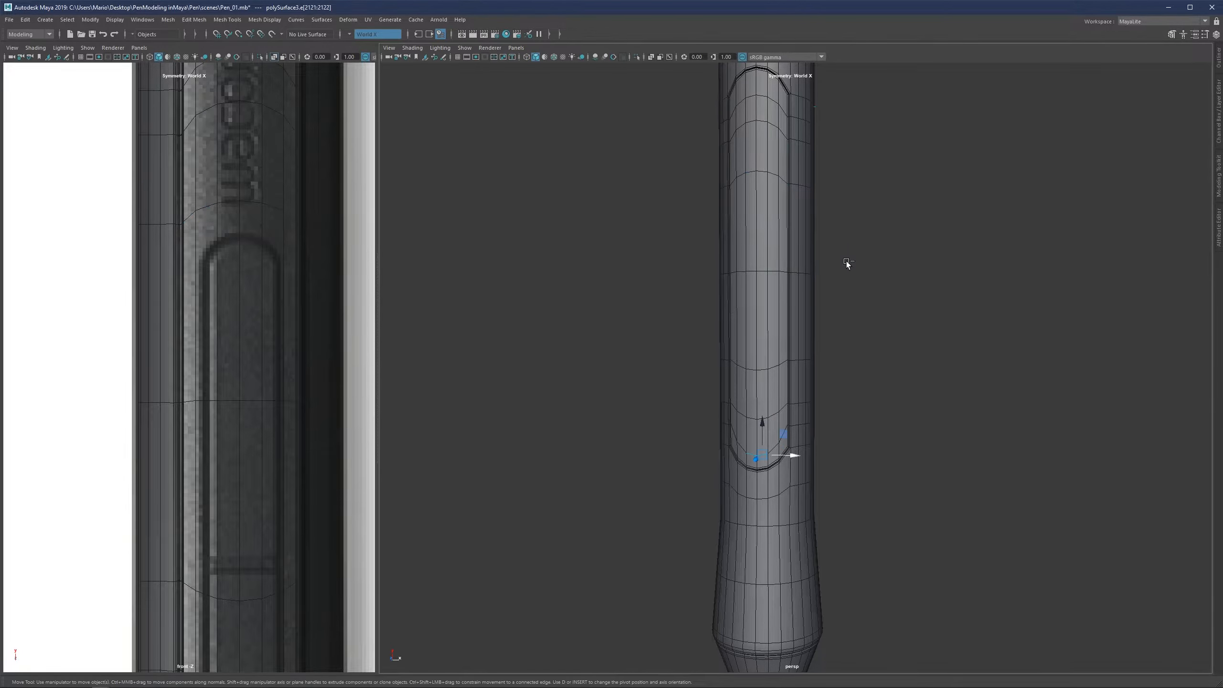
{"action": "key", "text": "ctrl+z"}
{"action": "key", "text": "ctrl+z"}
{"action": "key", "text": "ctrl+z"}
{"action": "key", "text": "ctrl+z"}
{"action": "key", "text": "ctrl+z"}
{"action": "key", "text": "ctrl+z"}
{"action": "key", "text": "ctrl+z"}
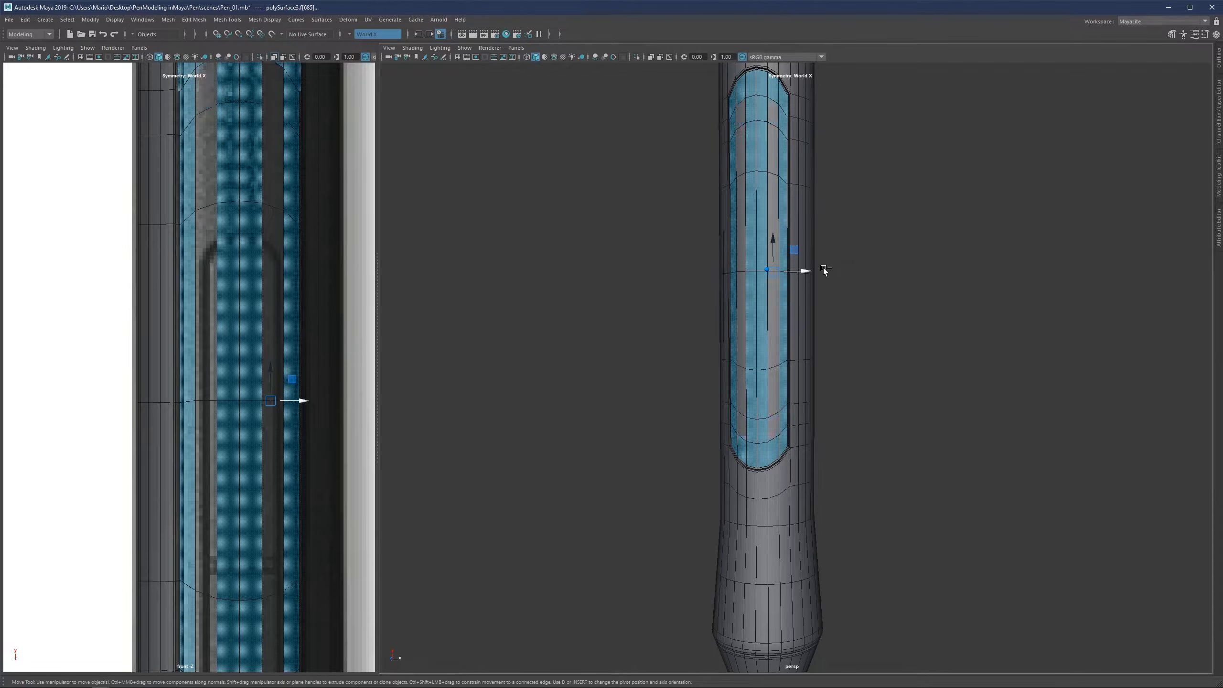
{"action": "key", "text": "ctrl+z"}
{"action": "key", "text": "ctrl+z"}
{"action": "key", "text": "ctrl+z"}
{"action": "key", "text": "ctrl+z"}
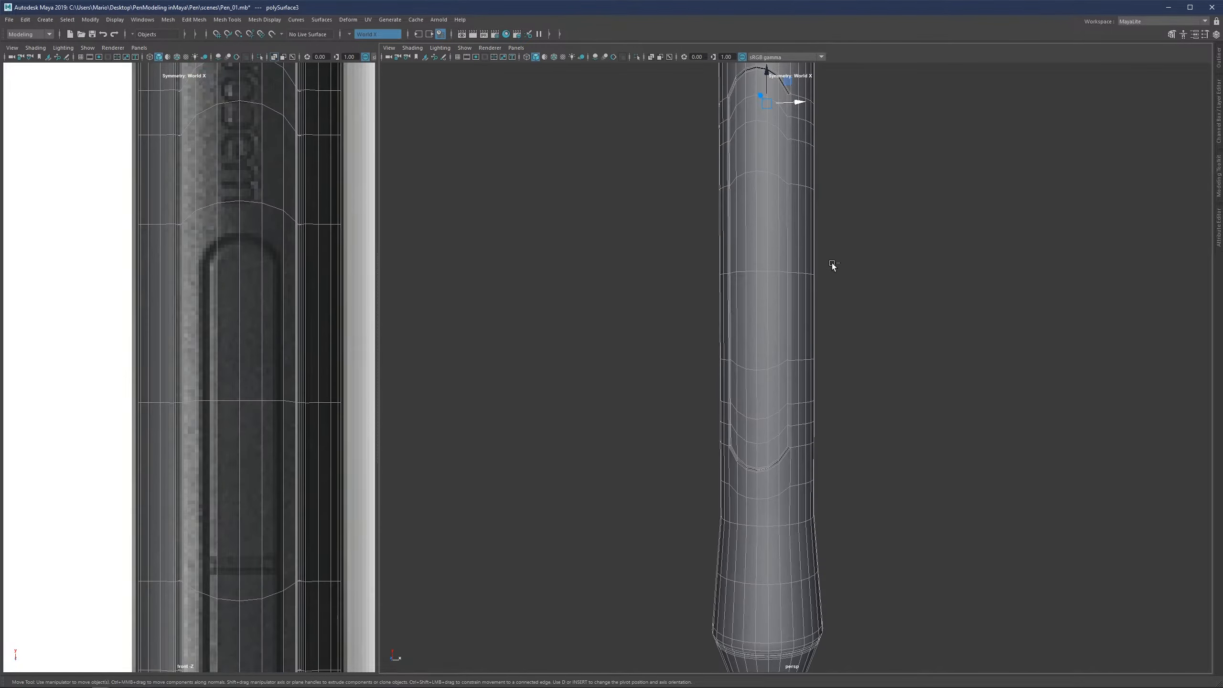
Inspect the pen body and its groove in smoothed preview, then return to the unsmoothed display
{"action": "left_click", "coordinate": [797, 276]}
{"action": "key", "text": "3"}
{"action": "right_click_drag", "start_coordinate": [827, 266], "coordinate": [853, 220]}
{"action": "left_click", "coordinate": [853, 220]}
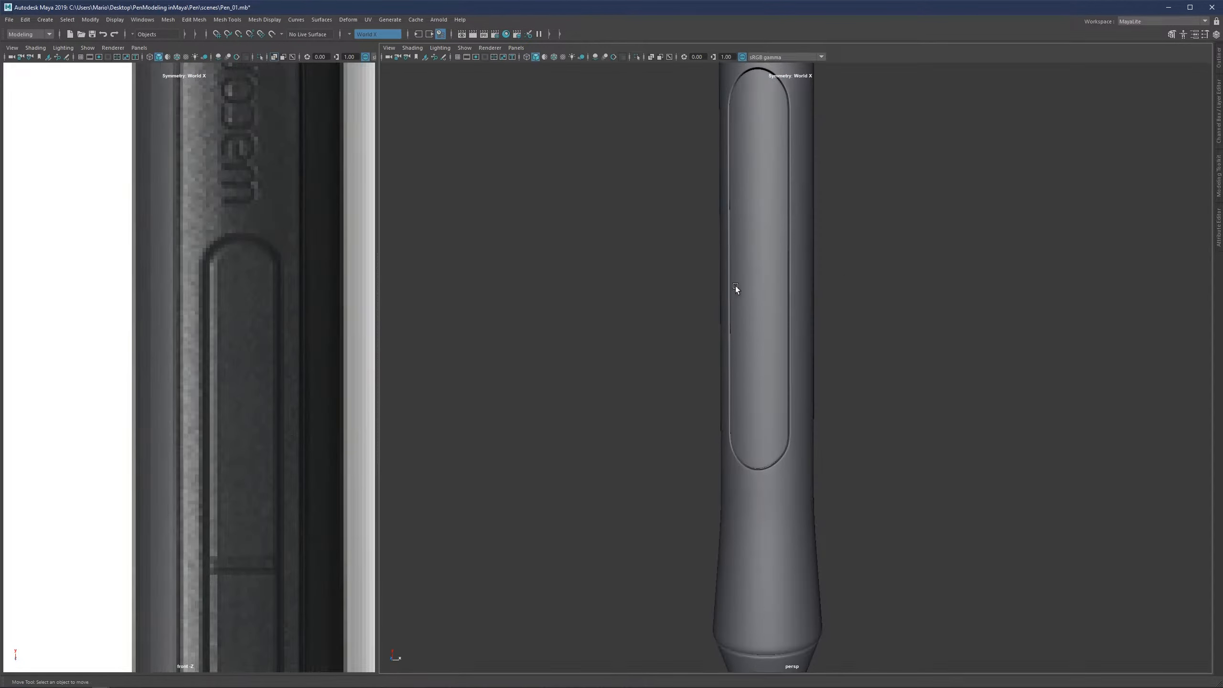
{"action": "right_click_drag", "start_coordinate": [735, 289], "coordinate": [739, 346]}
{"action": "double_click", "coordinate": [742, 377]}
{"action": "double_click", "coordinate": [726, 364], "text": "shift"}
{"action": "left_click", "coordinate": [686, 330]}
{"action": "scroll", "coordinate": [662, 331], "scroll_direction": "up", "scroll_amount": 3}
{"action": "key", "text": "1"}
Slide the panel's upper edge loop down to the inner button's top in the reference and lower its vertices along the rounded outline
{"action": "double_click", "coordinate": [252, 202]}
{"action": "left_click_drag", "start_coordinate": [283, 184], "coordinate": [293, 221]}
{"action": "right_click_drag", "start_coordinate": [191, 276], "coordinate": [164, 276]}
{"action": "right_click_drag", "start_coordinate": [192, 276], "coordinate": [227, 386], "text": "alt"}
{"action": "middle_click_drag", "start_coordinate": [255, 240], "coordinate": [124, 321], "text": "alt"}
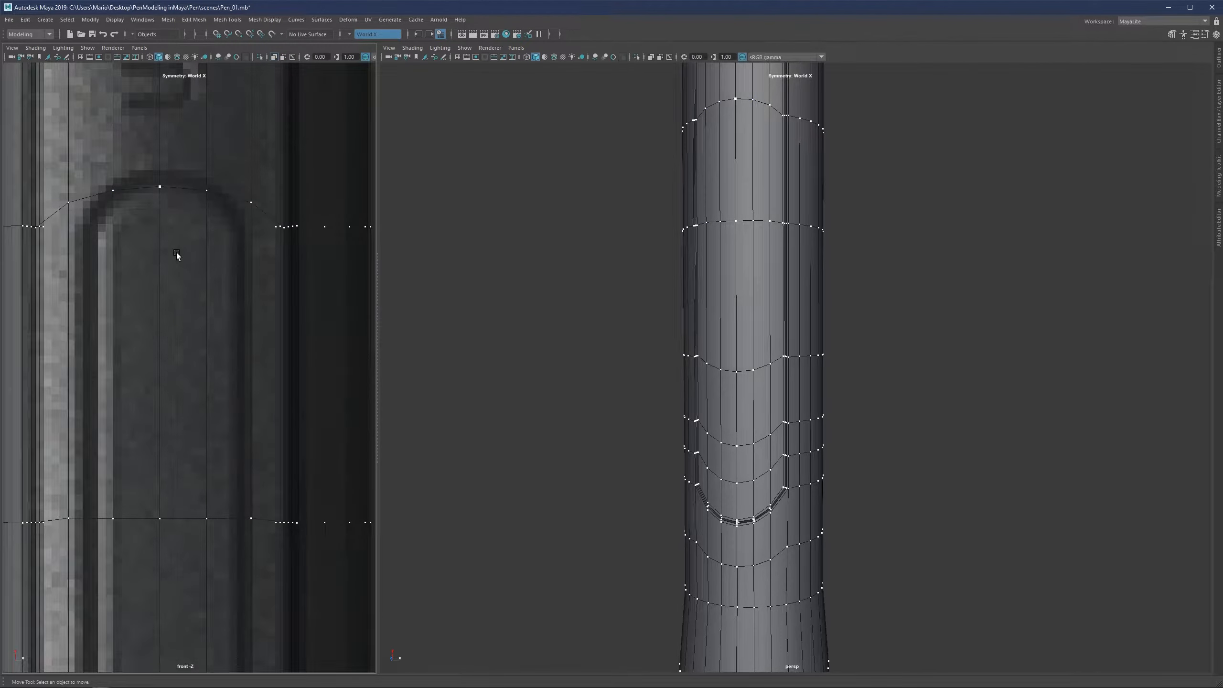
{"action": "left_click", "coordinate": [207, 190]}
{"action": "left_click_drag", "start_coordinate": [206, 173], "coordinate": [246, 208]}
{"action": "left_click", "coordinate": [251, 202]}
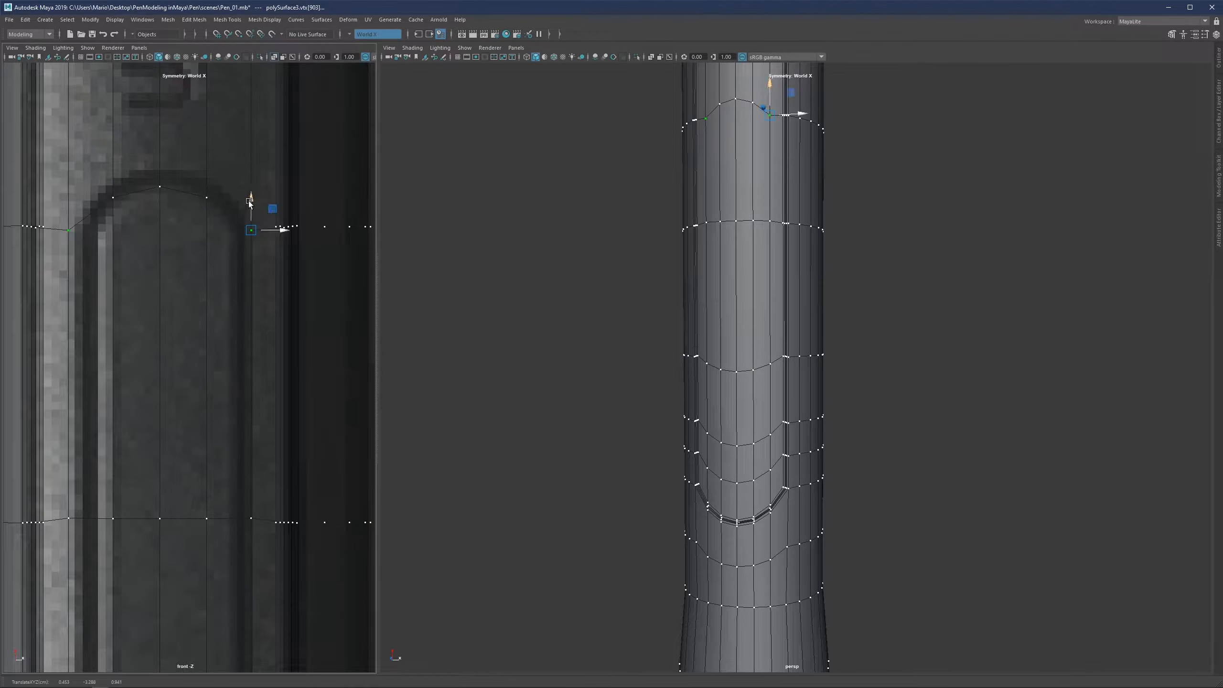
Move the vertices at the panel's lower end down to follow the inner button's rounded lower outline in the front reference image
{"action": "scroll", "coordinate": [247, 208], "scroll_direction": "down", "scroll_amount": 10}
{"action": "middle_click_drag", "start_coordinate": [185, 520], "coordinate": [240, 437], "text": "alt"}
{"action": "scroll", "coordinate": [240, 438], "scroll_direction": "up", "scroll_amount": 5}
{"action": "scroll", "coordinate": [264, 435], "scroll_direction": "up", "scroll_amount": 5}
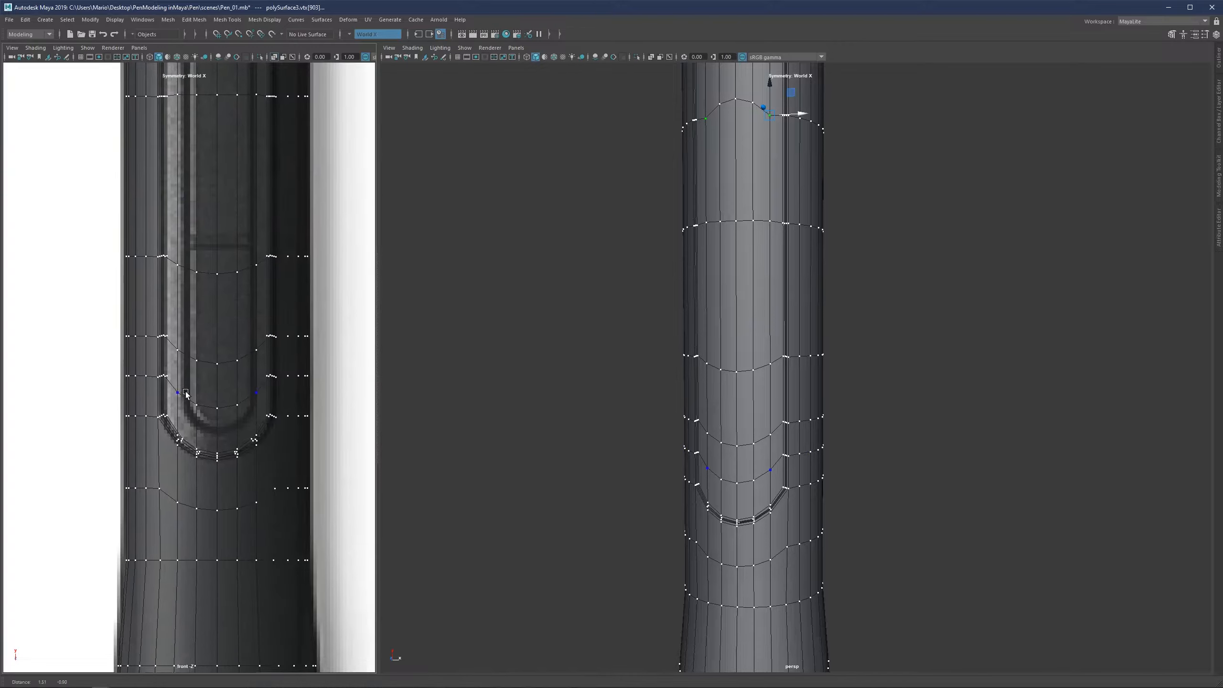
{"action": "left_click", "coordinate": [244, 432]}
{"action": "left_click_drag", "start_coordinate": [244, 404], "coordinate": [243, 437]}
{"action": "left_click_drag", "start_coordinate": [312, 401], "coordinate": [299, 442]}
{"action": "left_click", "coordinate": [351, 389]}
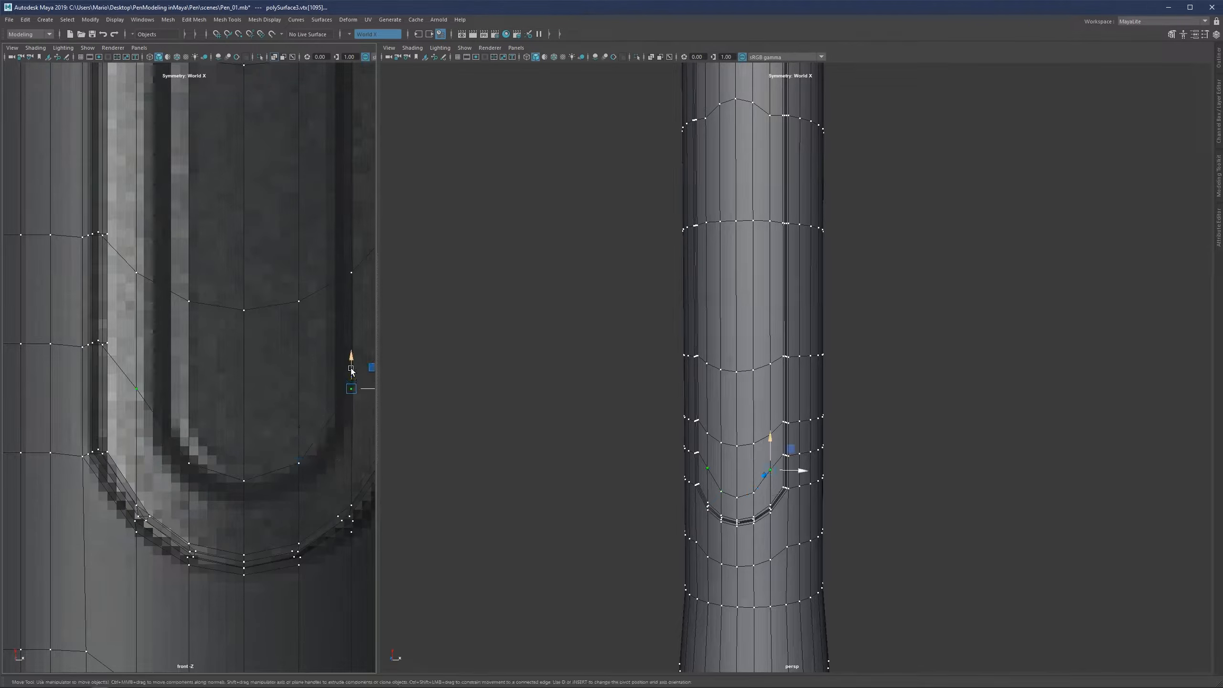
{"action": "left_click_drag", "start_coordinate": [352, 369], "coordinate": [350, 398]}
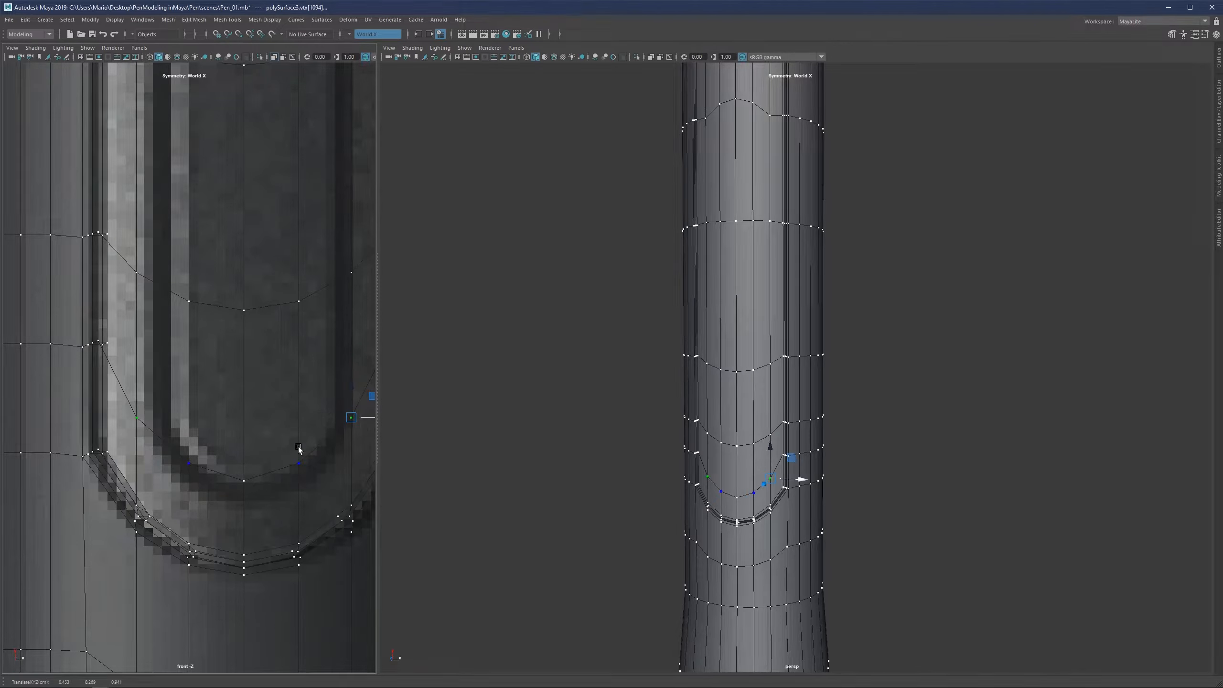
{"action": "left_click", "coordinate": [246, 475]}
{"action": "scroll", "coordinate": [199, 439], "scroll_direction": "down", "scroll_amount": 5}
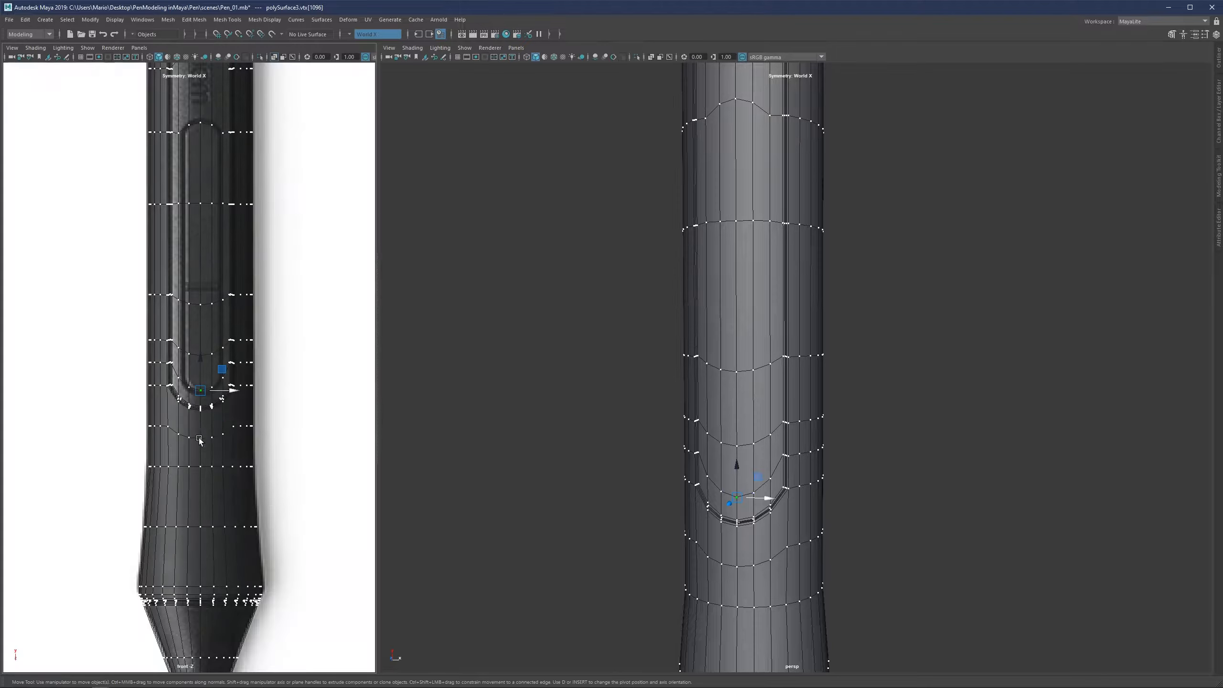
Select the reshaped edge loop crossing the panel's lower end and inspect the pen in smoothed preview
{"action": "middle_click_drag", "start_coordinate": [749, 492], "coordinate": [628, 413], "text": "alt"}
{"action": "key", "text": "F11"}
{"action": "left_click", "coordinate": [646, 414]}
{"action": "key", "text": "F10"}
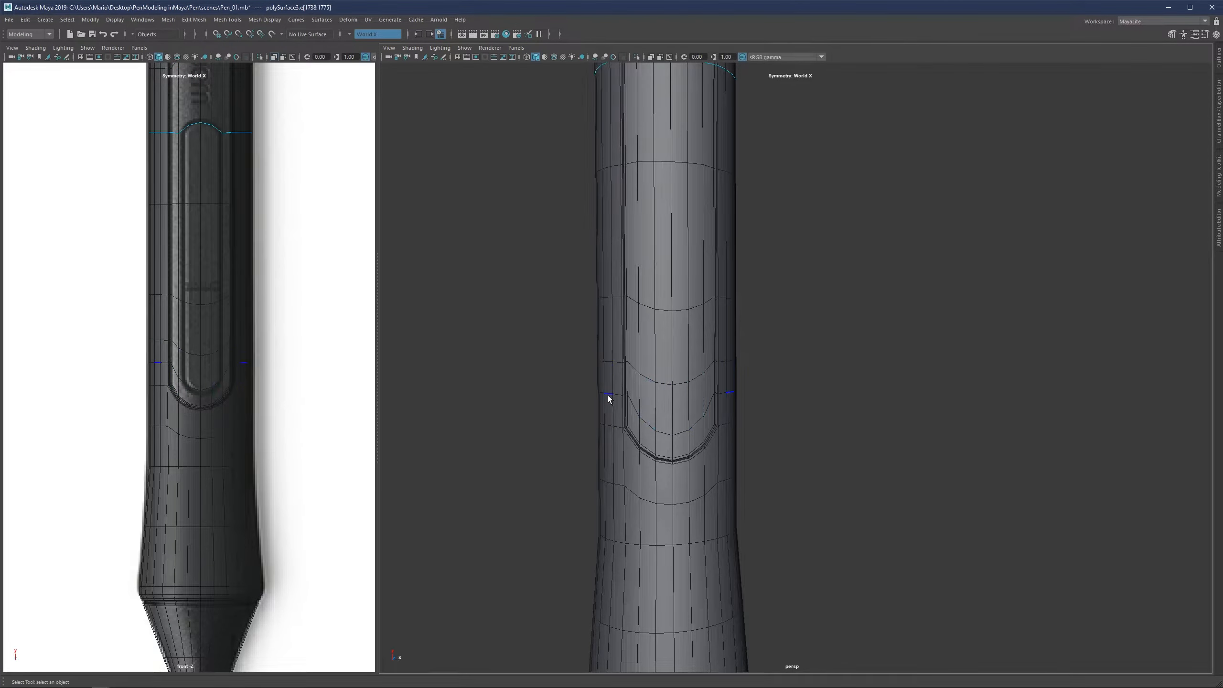
{"action": "double_click", "coordinate": [610, 395]}
{"action": "key", "text": "w"}
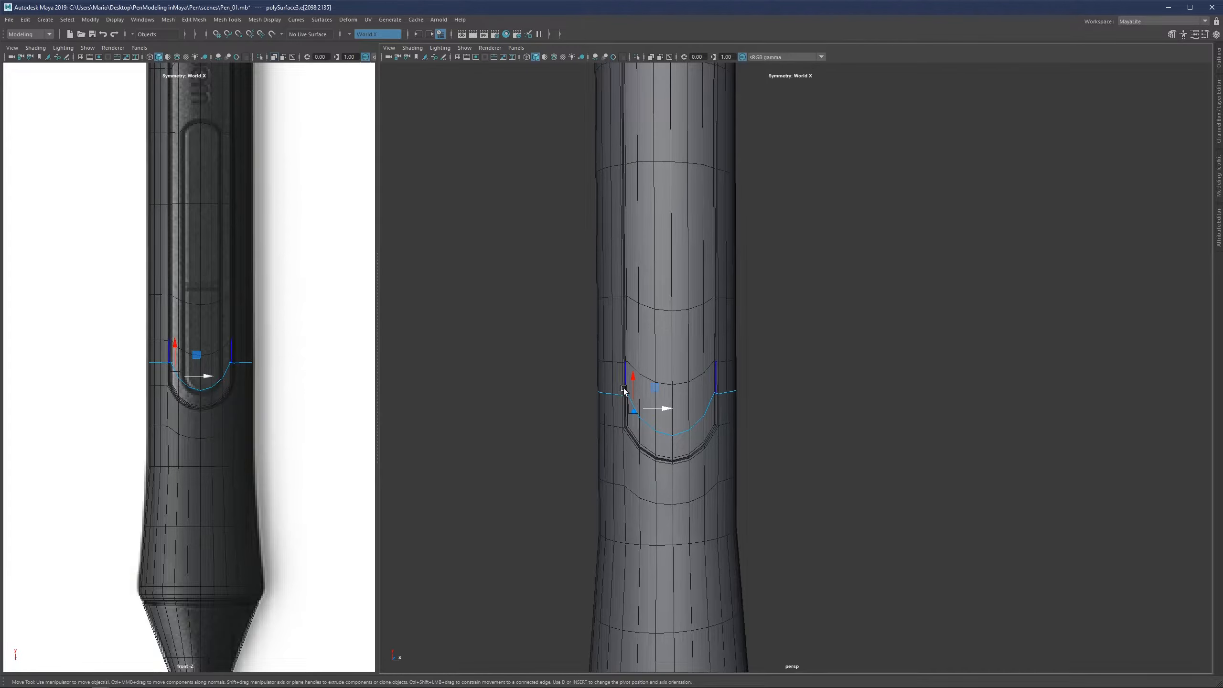
{"action": "key", "text": "3"}
{"action": "key", "text": "F8"}
{"action": "left_click", "coordinate": [803, 377]}
{"action": "scroll", "coordinate": [717, 422], "scroll_direction": "up", "scroll_amount": 1}
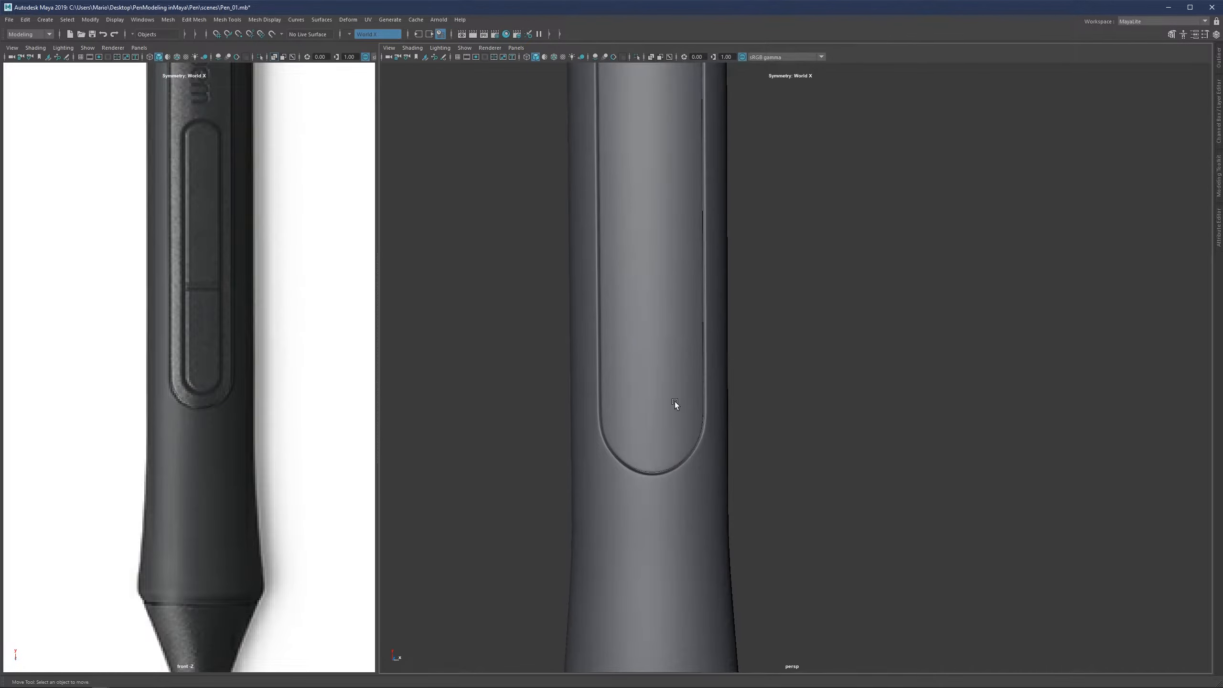
Try sliding the lower edge loop farther down toward the groove's rounded end and inspect the smoothed result
{"action": "left_click", "coordinate": [678, 408]}
{"action": "key", "text": "1"}
{"action": "scroll", "coordinate": [695, 427], "scroll_direction": "up", "scroll_amount": 3}
{"action": "middle_click_drag", "start_coordinate": [695, 427], "coordinate": [644, 358], "text": "alt"}
{"action": "key", "text": "F10"}
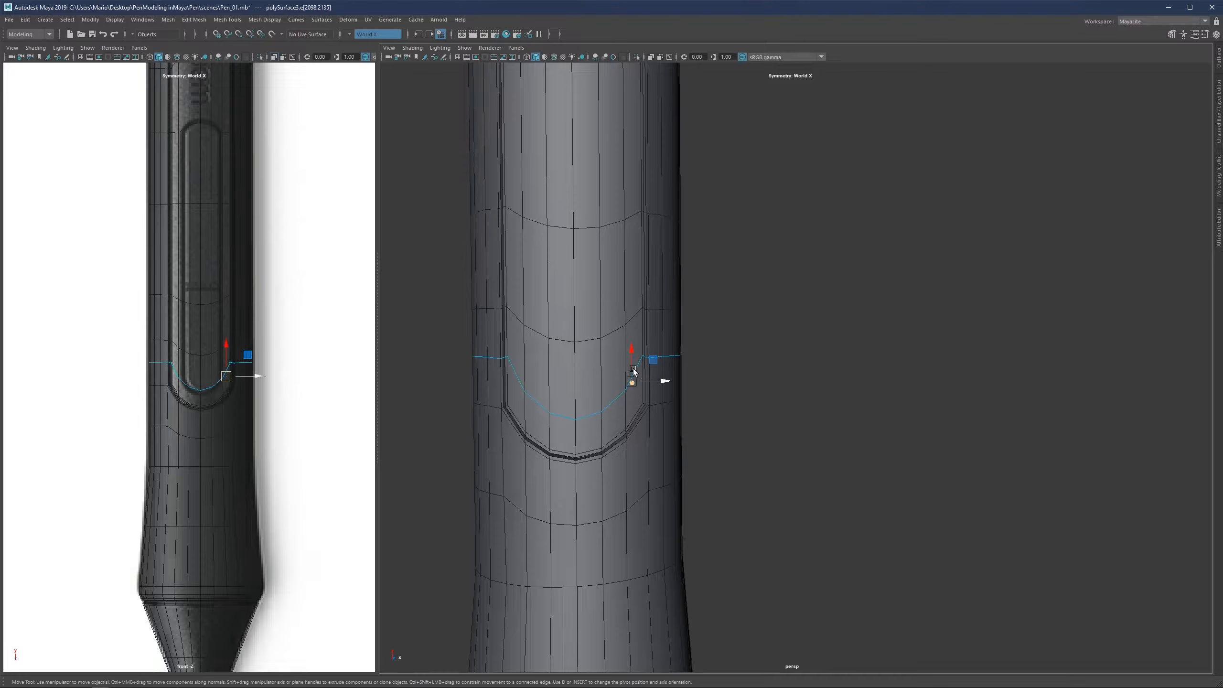
{"action": "key", "text": "space"}
{"action": "scroll", "coordinate": [410, 396], "scroll_direction": "down", "scroll_amount": 3}
{"action": "middle_click_drag", "start_coordinate": [420, 399], "coordinate": [515, 375], "text": "alt"}
{"action": "key", "text": "3"}
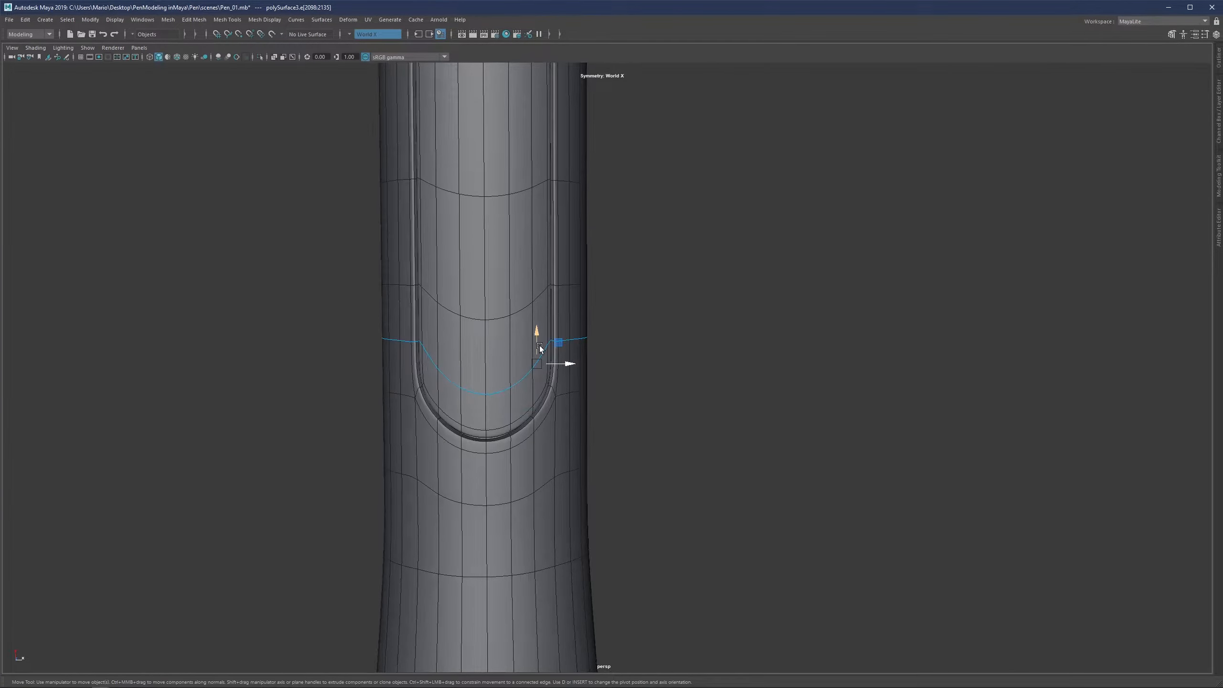
{"action": "left_click_drag", "start_coordinate": [538, 333], "coordinate": [527, 376]}
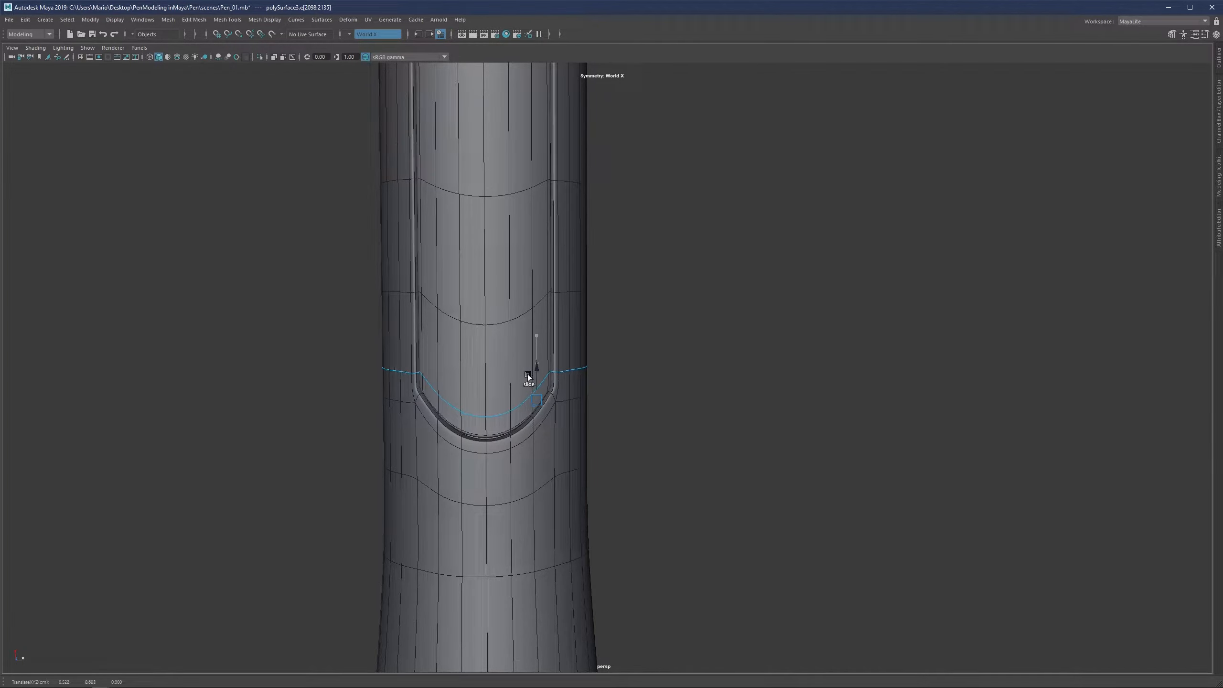
{"action": "left_click", "coordinate": [717, 318]}
{"action": "scroll", "coordinate": [612, 379], "scroll_direction": "down", "scroll_amount": 3}
{"action": "scroll", "coordinate": [612, 379], "scroll_direction": "up", "scroll_amount": 2}
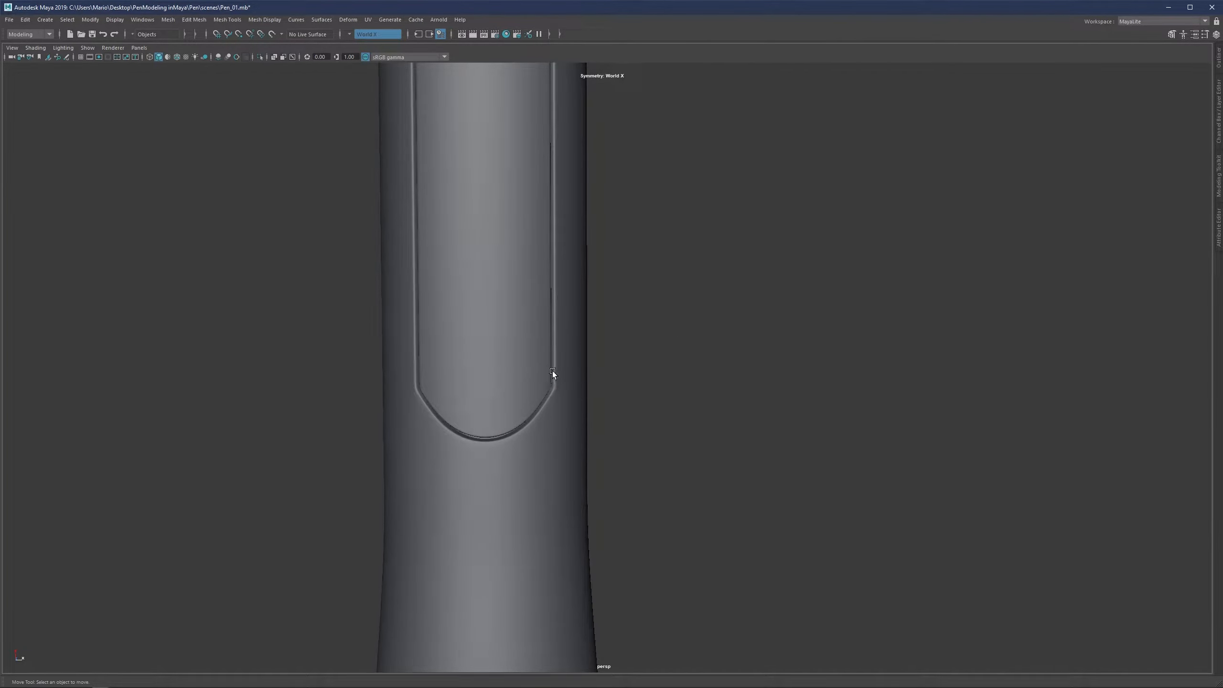
Undo the slide of the lower edge loop and clear the edge selection
{"action": "key", "text": "ctrl+z"}
{"action": "key", "text": "ctrl+z"}
{"action": "key", "text": "ctrl+z"}
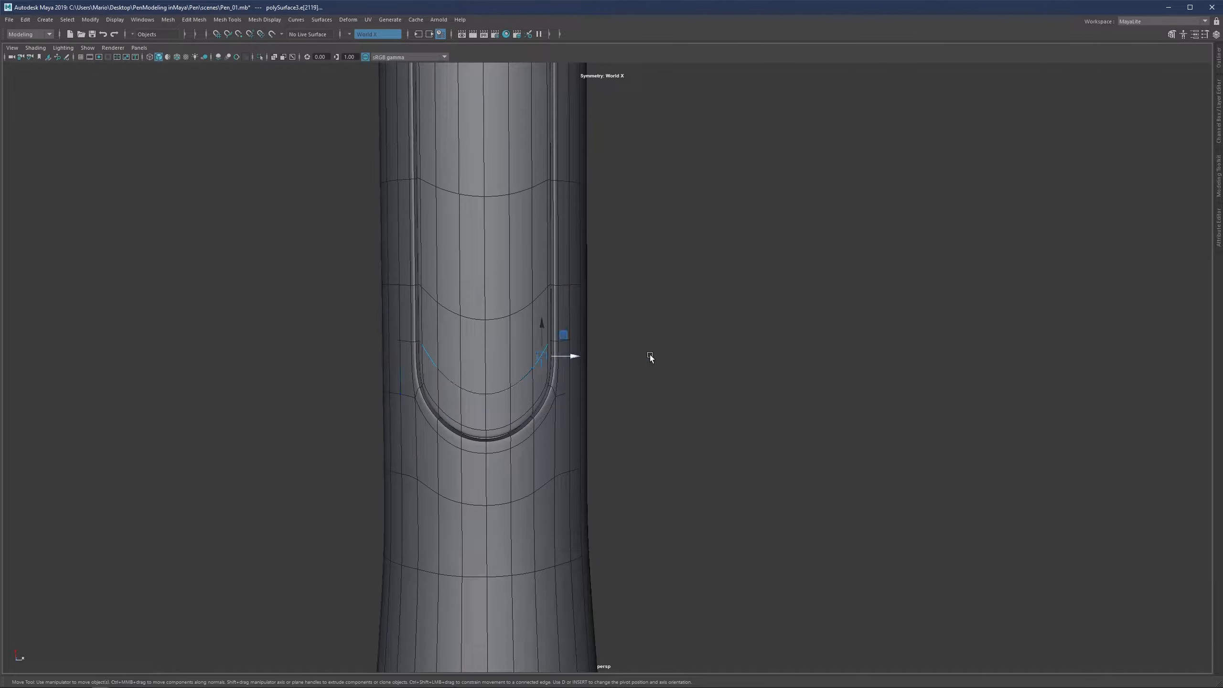
{"action": "left_click", "coordinate": [650, 354]}
Extrude the four-column block of faces between the reshaped upper and lower edge loops with an offset of 0.058
{"action": "key", "text": "1"}
{"action": "scroll", "coordinate": [493, 381], "scroll_direction": "up", "scroll_amount": 4}
{"action": "middle_click_drag", "start_coordinate": [419, 401], "coordinate": [472, 392], "text": "alt"}
{"action": "key", "text": "3"}
{"action": "key", "text": "1"}
{"action": "key", "text": "F11"}
{"action": "left_click", "coordinate": [550, 366]}
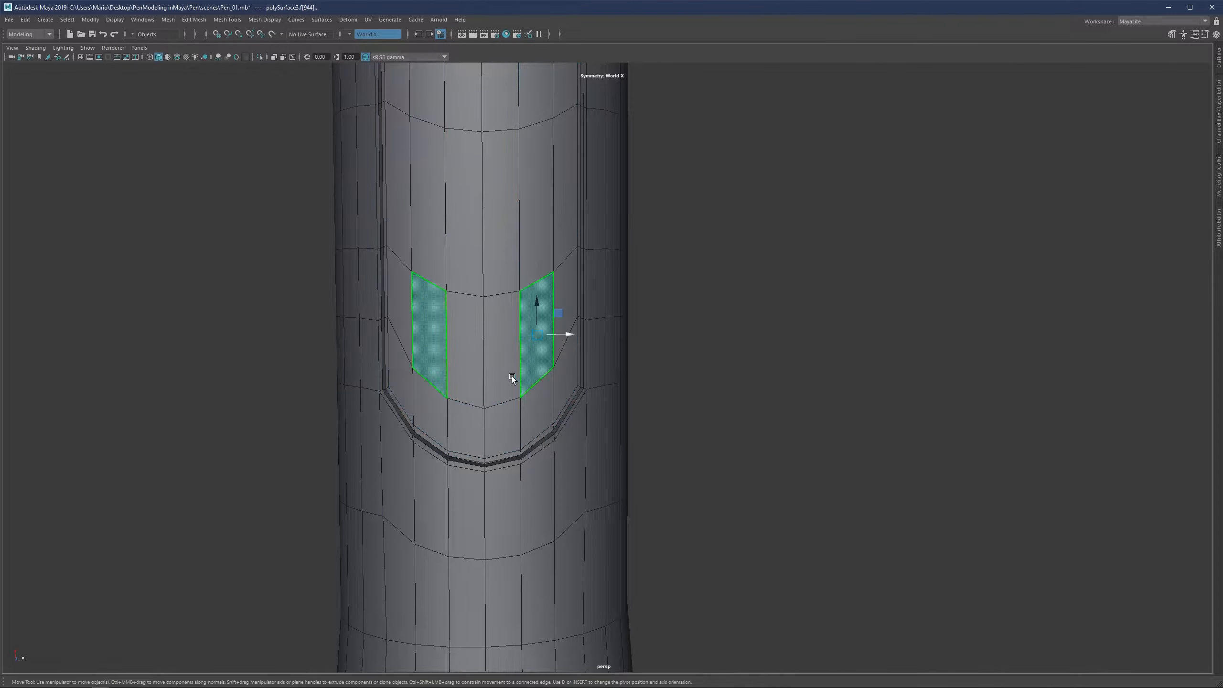
{"action": "left_click", "coordinate": [507, 376], "text": "shift"}
{"action": "scroll", "coordinate": [463, 361], "scroll_direction": "down", "scroll_amount": 2}
{"action": "left_click", "coordinate": [482, 386], "text": "shift"}
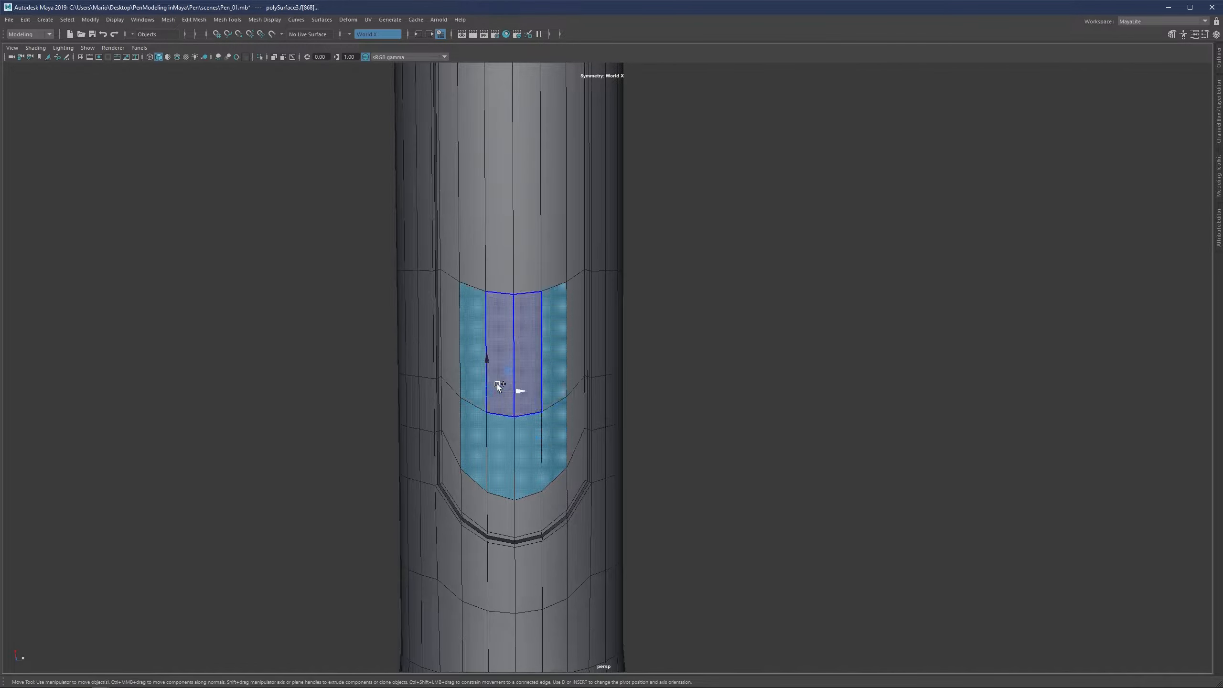
{"action": "left_click", "coordinate": [500, 384], "text": "shift"}
{"action": "right_click_drag", "start_coordinate": [500, 383], "coordinate": [504, 338], "text": "alt"}
{"action": "middle_click_drag", "start_coordinate": [509, 260], "coordinate": [517, 346], "text": "alt"}
{"action": "left_click", "coordinate": [527, 318], "text": "shift"}
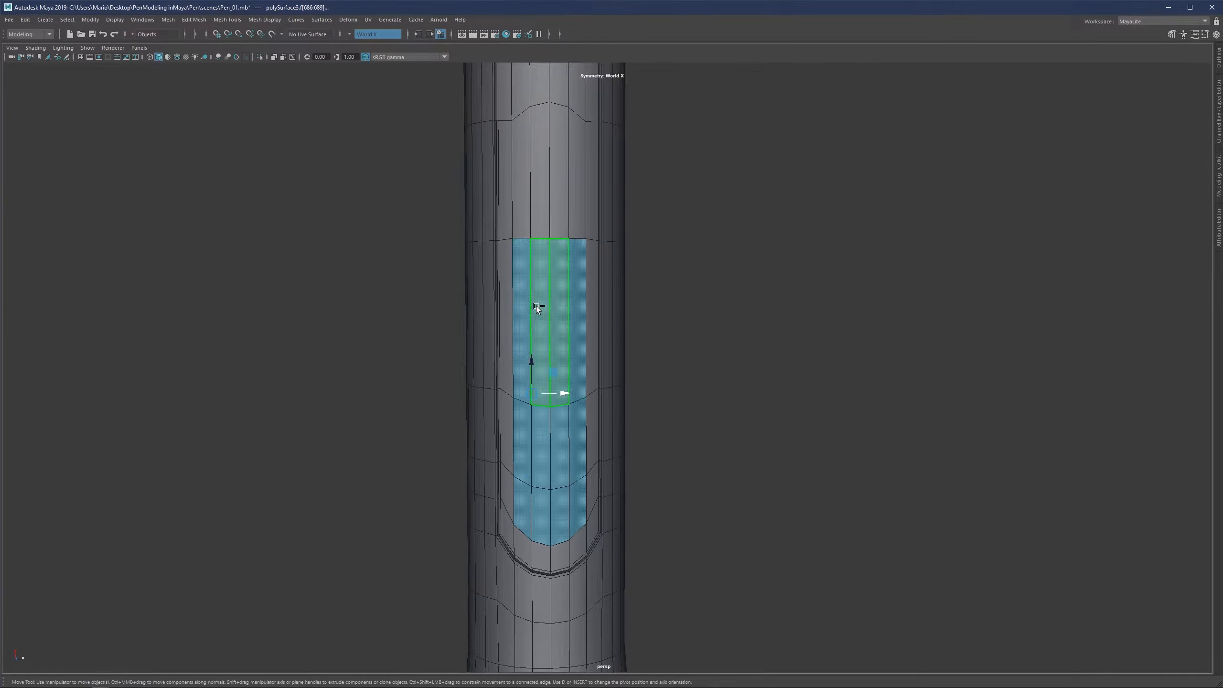
{"action": "left_click", "coordinate": [524, 227], "text": "shift"}
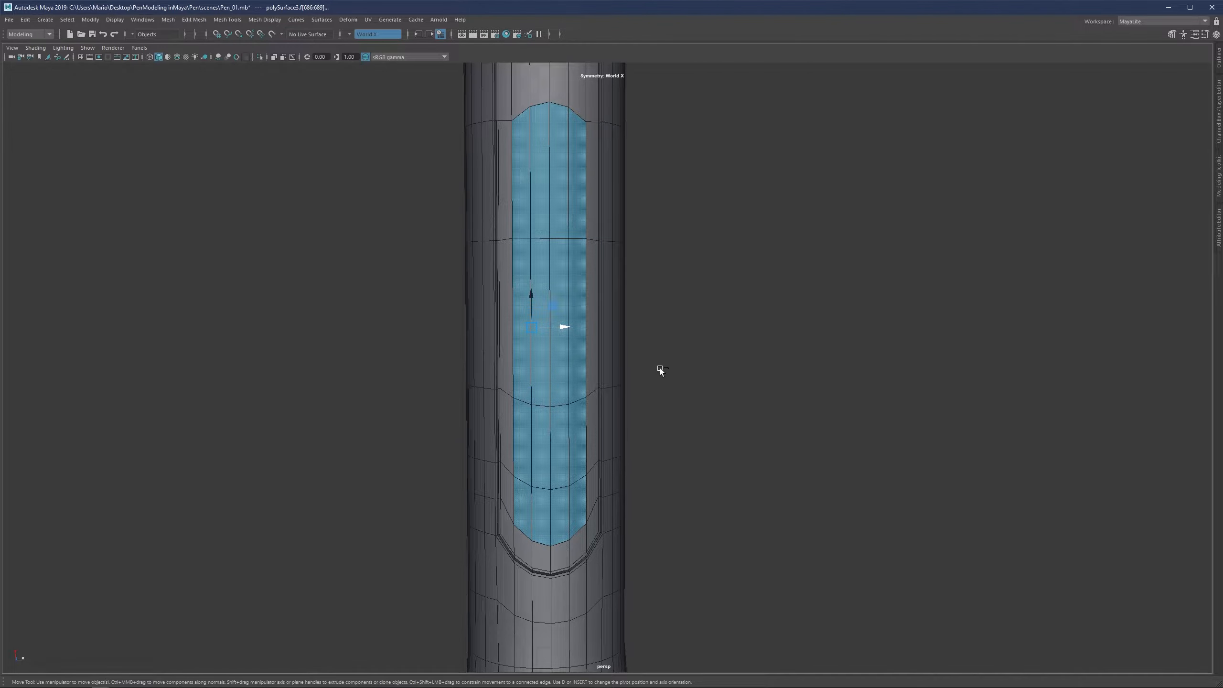
{"action": "key", "text": "ctrl+e"}
{"action": "left_click_drag", "start_coordinate": [658, 316], "coordinate": [684, 320]}
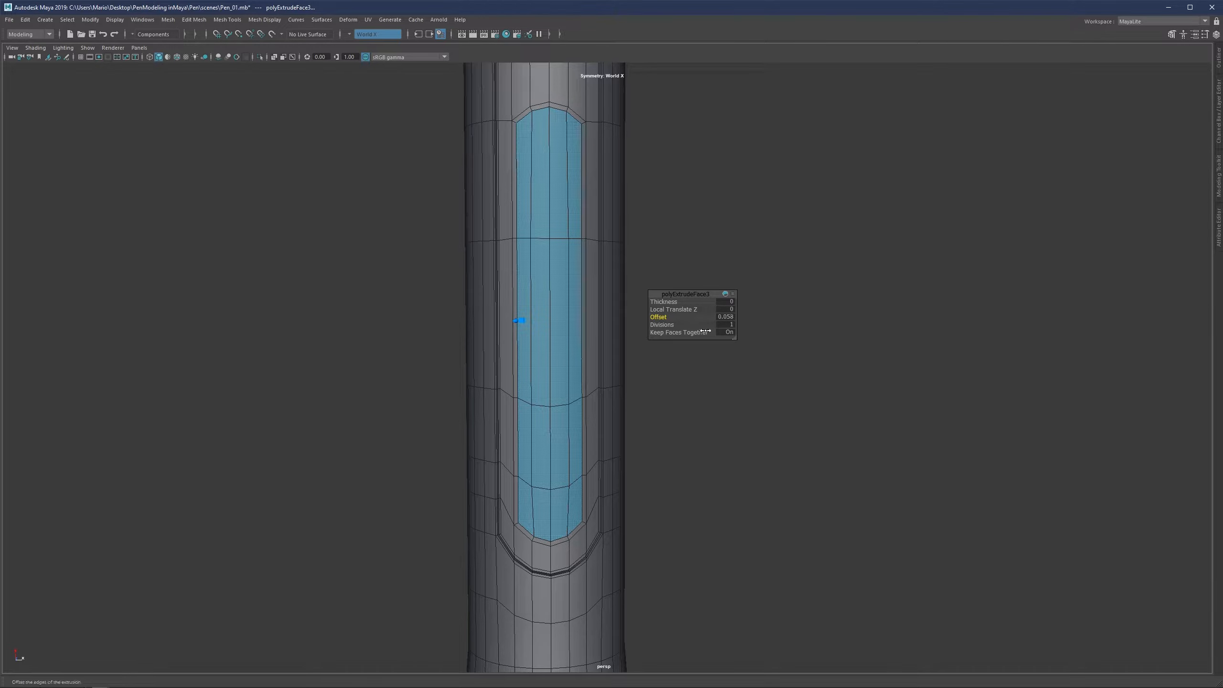
Select the paired vertical edge lines running the full length of the inset button faces
{"action": "scroll", "coordinate": [566, 505], "scroll_direction": "up", "scroll_amount": 3}
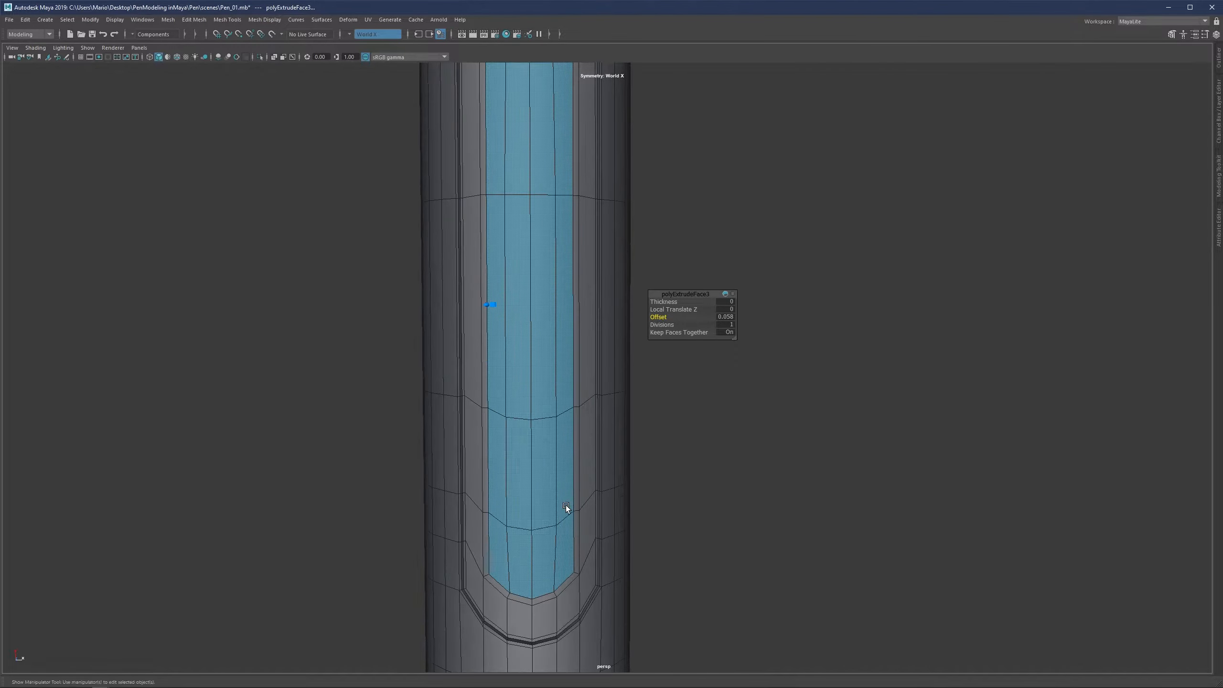
{"action": "middle_click_drag", "start_coordinate": [542, 529], "coordinate": [547, 350], "text": "alt"}
{"action": "scroll", "coordinate": [530, 368], "scroll_direction": "up", "scroll_amount": 4}
{"action": "right_click_drag", "start_coordinate": [468, 431], "coordinate": [456, 354]}
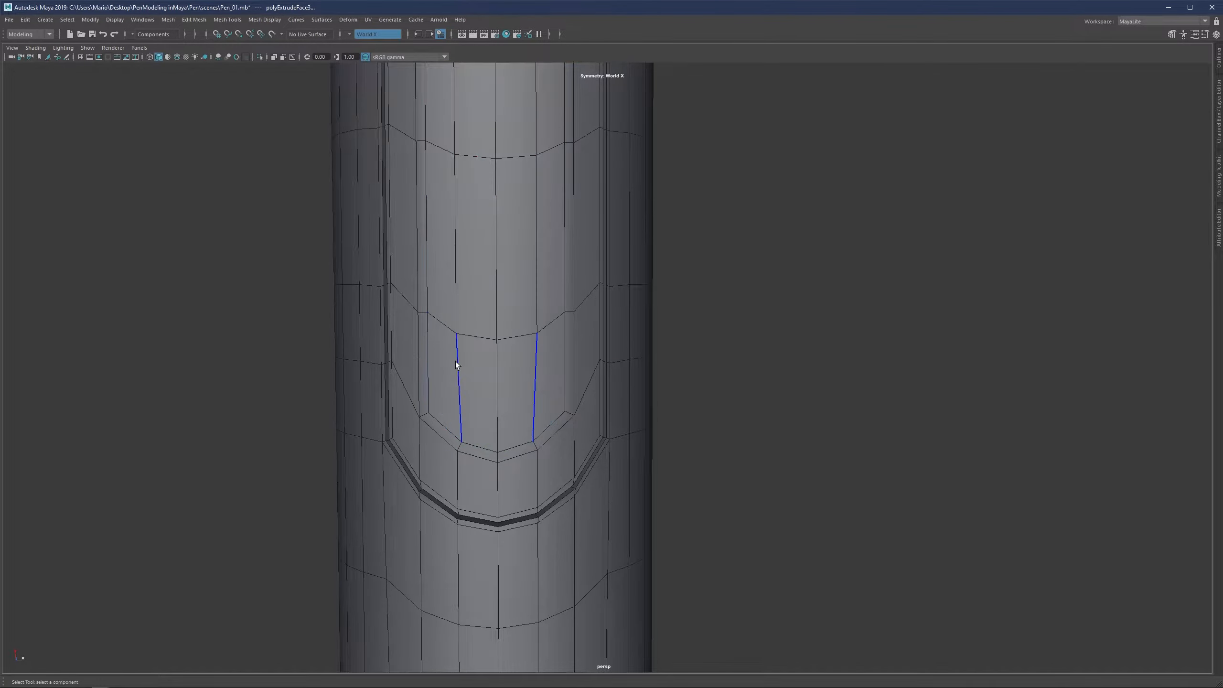
{"action": "left_click", "coordinate": [457, 393]}
{"action": "scroll", "coordinate": [464, 366], "scroll_direction": "down", "scroll_amount": 2}
{"action": "middle_click_drag", "start_coordinate": [479, 246], "coordinate": [478, 495], "text": "alt"}
{"action": "scroll", "coordinate": [478, 496], "scroll_direction": "down", "scroll_amount": 2}
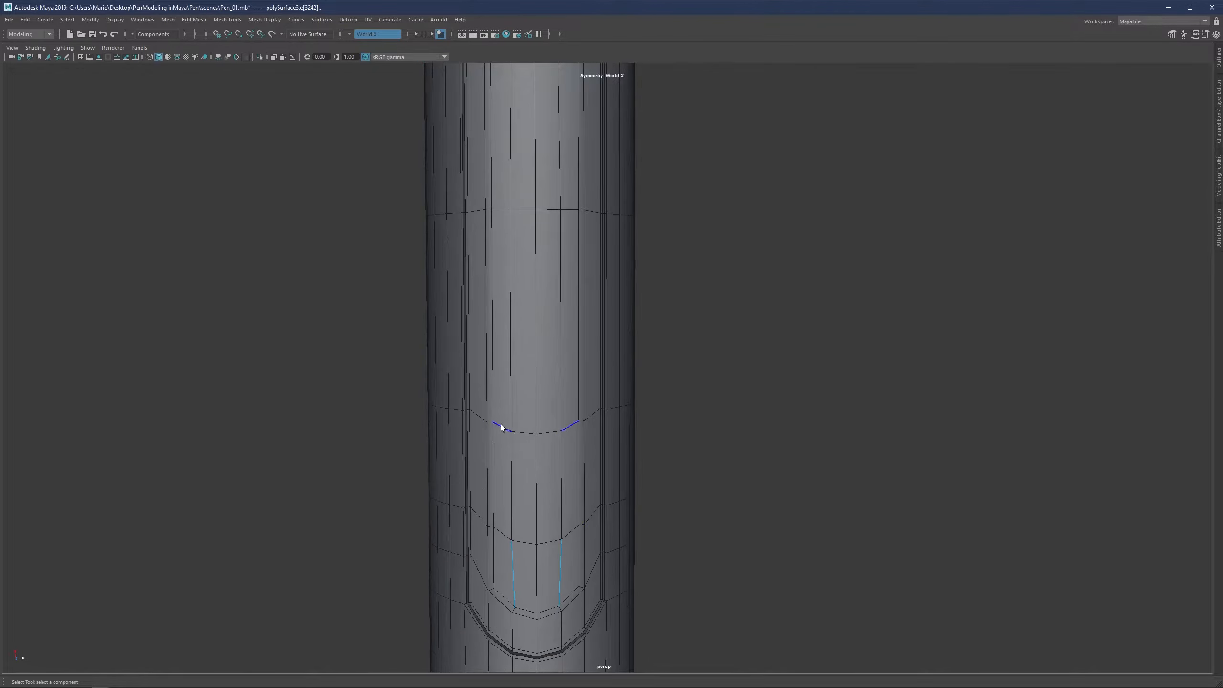
{"action": "left_click", "coordinate": [512, 404], "text": "shift"}
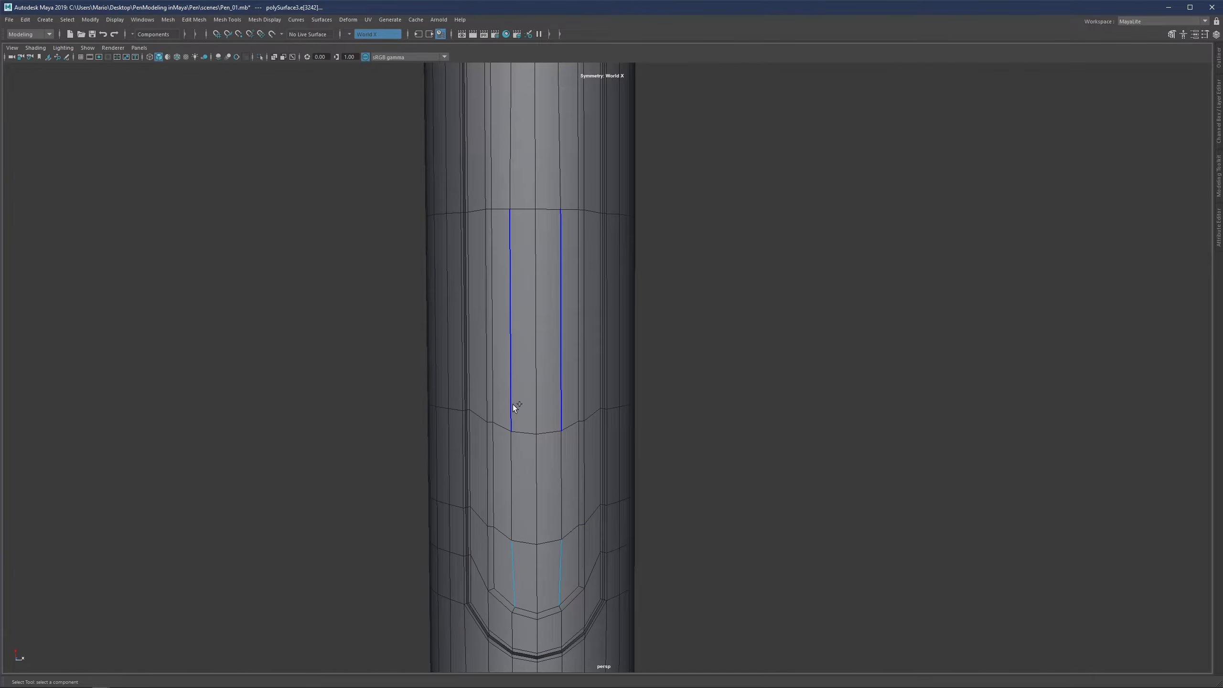
{"action": "left_click", "coordinate": [510, 467]}
{"action": "left_click", "coordinate": [514, 581]}
{"action": "scroll", "coordinate": [515, 578], "scroll_direction": "down", "scroll_amount": 2}
{"action": "double_click", "coordinate": [524, 185], "text": "shift"}
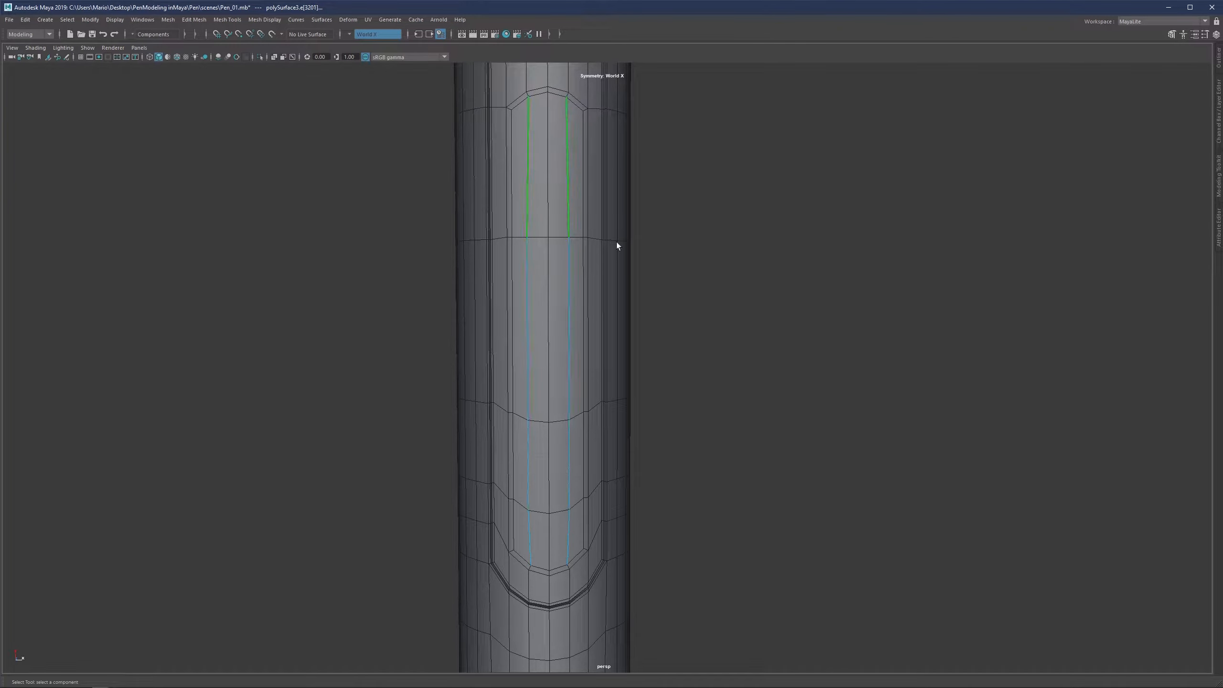
Undo the vertical edge selections and the inset extrusion of the button faces
{"action": "key", "text": "ctrl+z"}
{"action": "key", "text": "ctrl+z"}
{"action": "key", "text": "ctrl+z"}
{"action": "key", "text": "ctrl+z"}
{"action": "key", "text": "ctrl+z"}
{"action": "key", "text": "ctrl+z"}
{"action": "key", "text": "ctrl+z"}
{"action": "key", "text": "ctrl+z"}
{"action": "key", "text": "ctrl+z"}
{"action": "key", "text": "ctrl+z"}
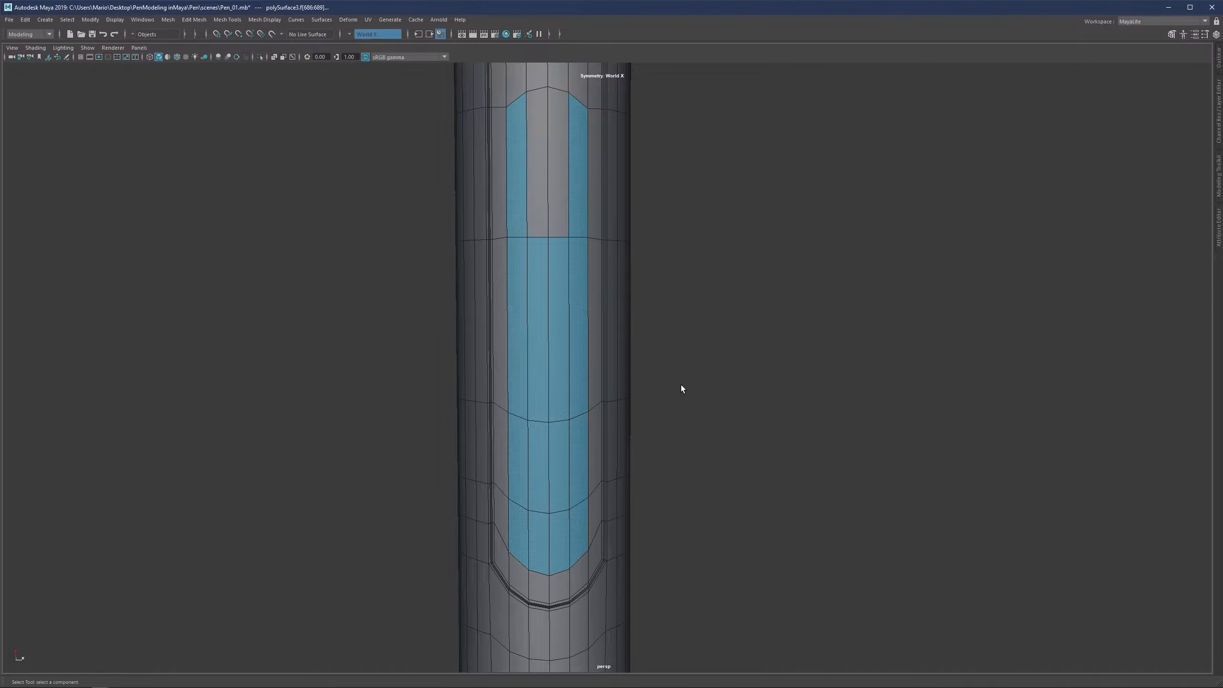
Delete the three horizontal edge loops crossing the button between its rounded upper and lower ends
{"action": "double_click", "coordinate": [559, 511]}
{"action": "double_click", "coordinate": [559, 421], "text": "shift"}
{"action": "double_click", "coordinate": [558, 239], "text": "shift"}
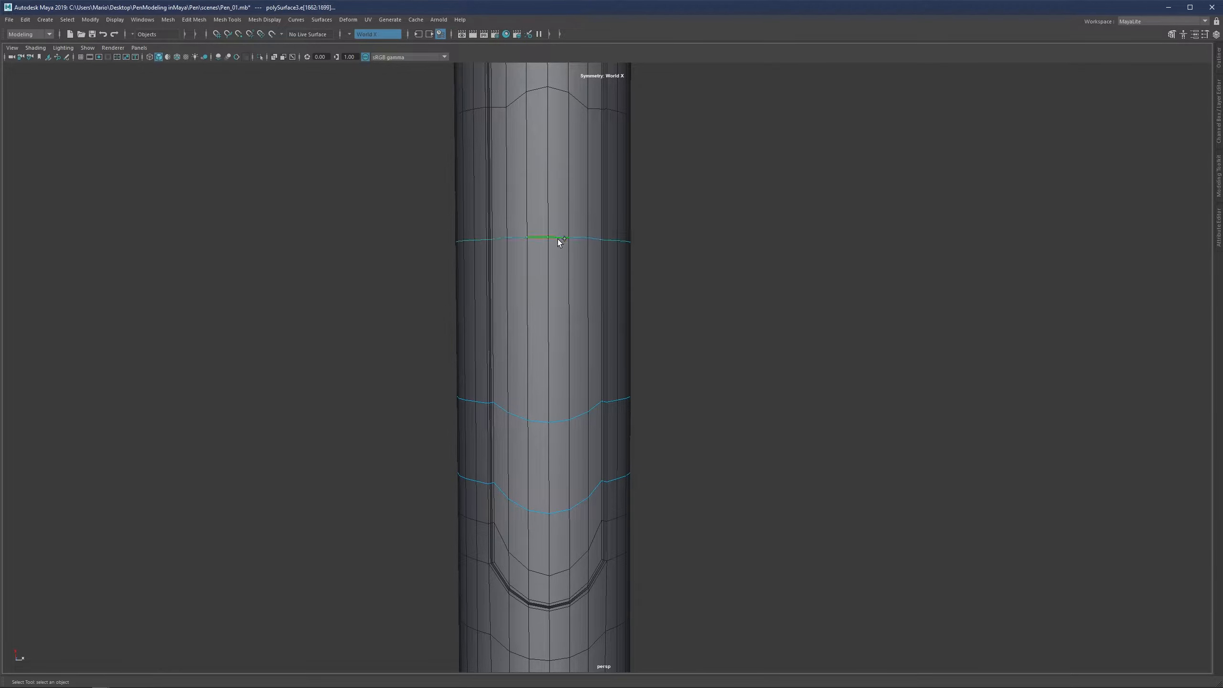
{"action": "key", "text": "ctrl+Delete"}
Try extruding the four long button faces with an offset of 0.063 and compare them with the reference image
{"action": "key", "text": "w"}
{"action": "right_click_drag", "start_coordinate": [561, 238], "coordinate": [569, 300]}
{"action": "left_click", "coordinate": [554, 312]}
{"action": "left_click", "coordinate": [514, 332], "text": "shift"}
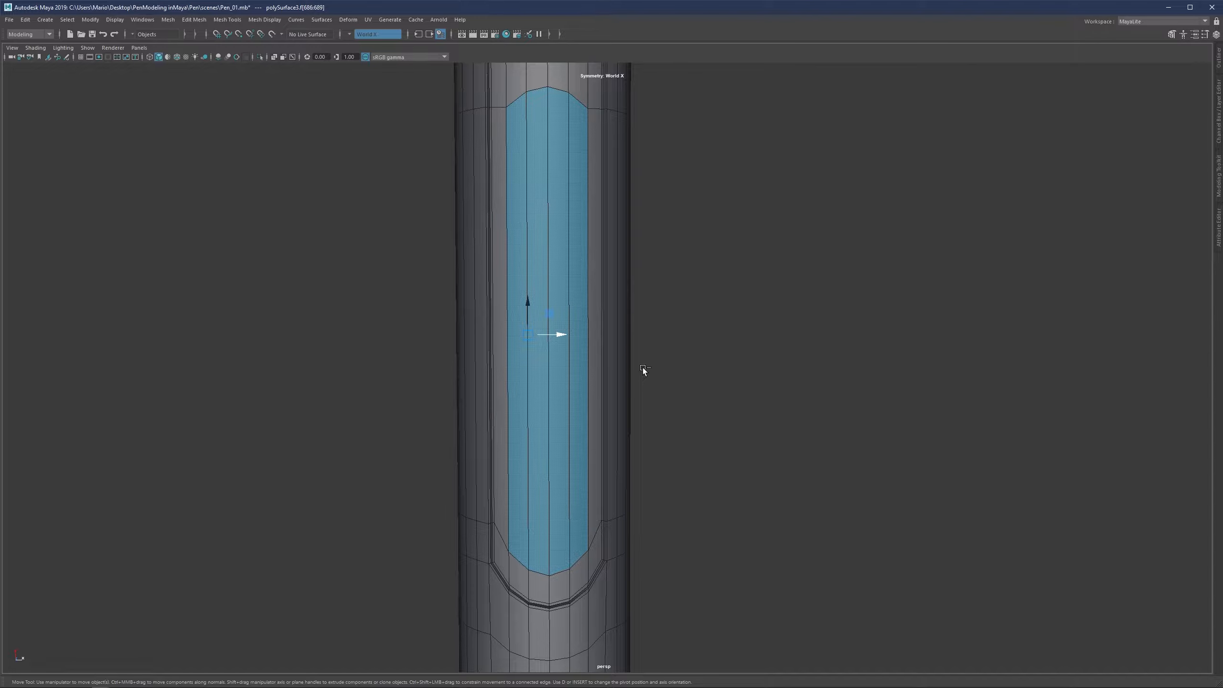
{"action": "key", "text": "ctrl+e"}
{"action": "left_click_drag", "start_coordinate": [666, 317], "coordinate": [684, 318]}
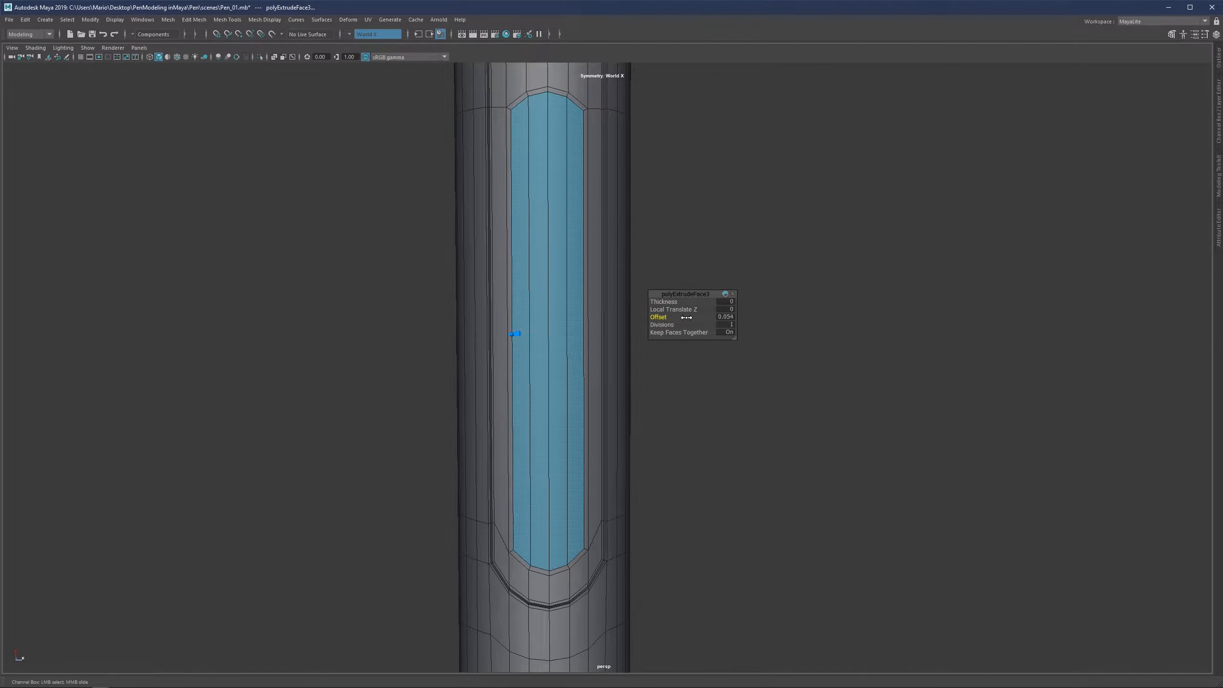
{"action": "key", "text": "space"}
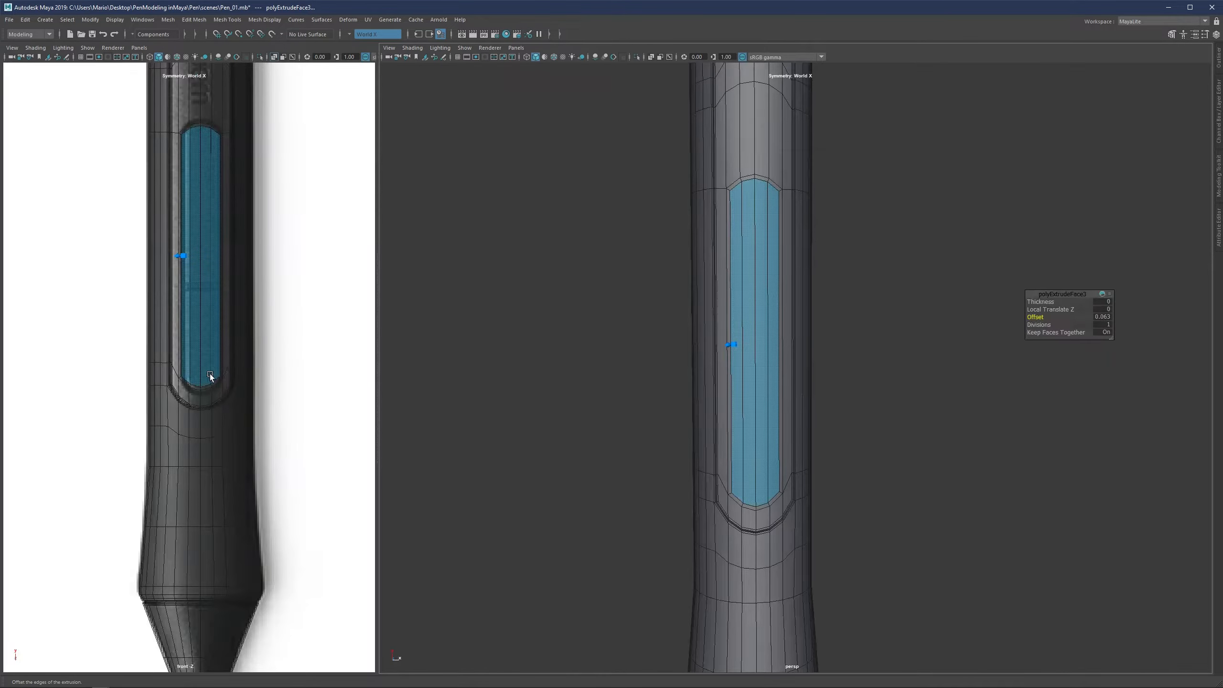
{"action": "scroll", "coordinate": [211, 377], "scroll_direction": "up", "scroll_amount": 5}
Undo the 0.063 offset extrusion of the button faces
{"action": "key", "text": "ctrl+z"}
{"action": "key", "text": "ctrl+z"}
{"action": "key", "text": "ctrl+z"}
{"action": "key", "text": "ctrl+z"}
{"action": "key", "text": "ctrl+z"}
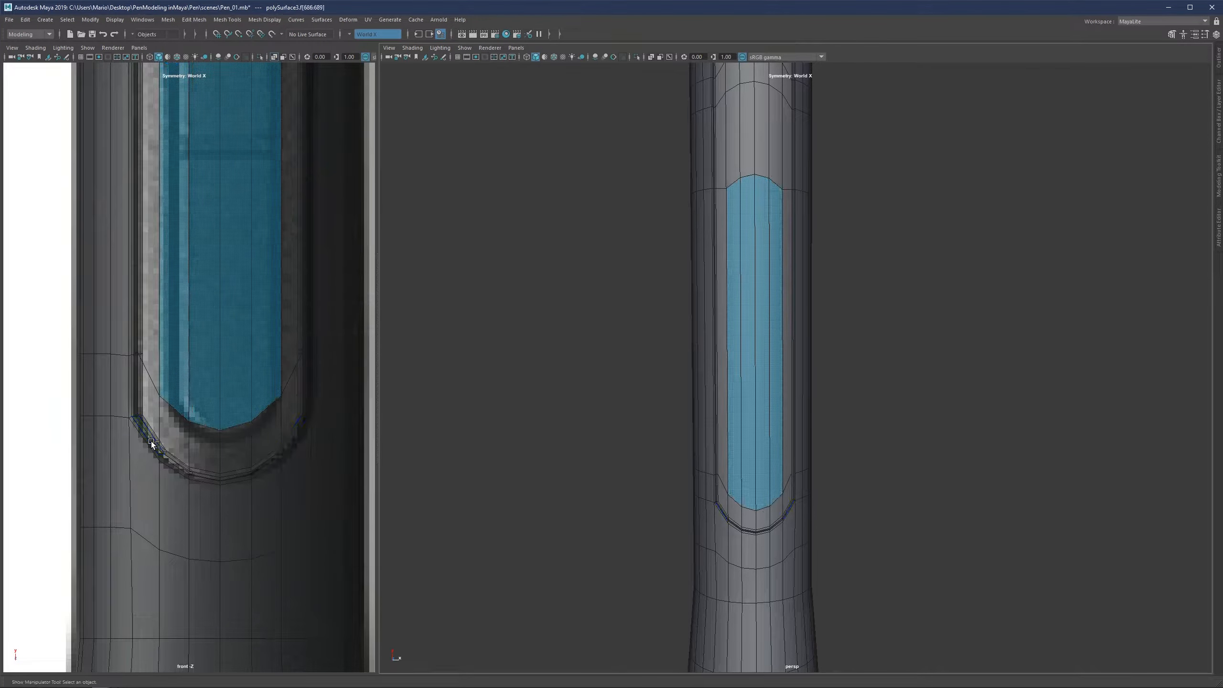
Select the closed edge outline around the button, including both long sides and the rounded ends
{"action": "double_click", "coordinate": [268, 407]}
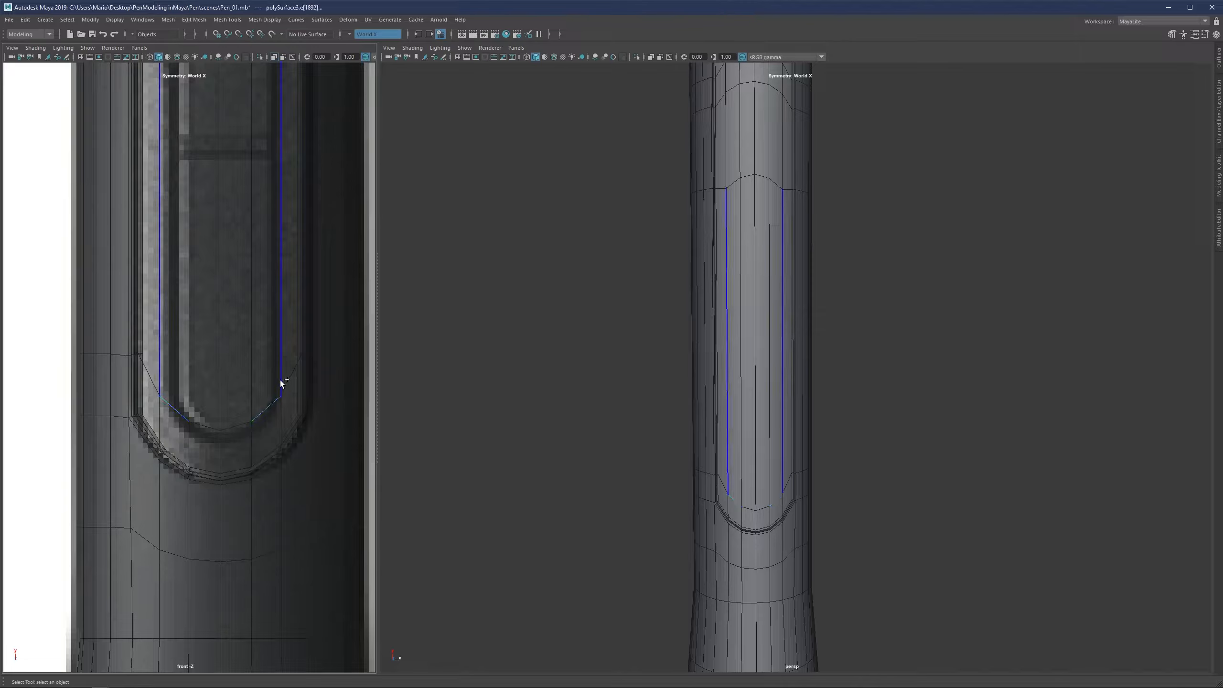
{"action": "scroll", "coordinate": [309, 422], "scroll_direction": "down", "scroll_amount": 8}
{"action": "scroll", "coordinate": [178, 283], "scroll_direction": "up", "scroll_amount": 4}
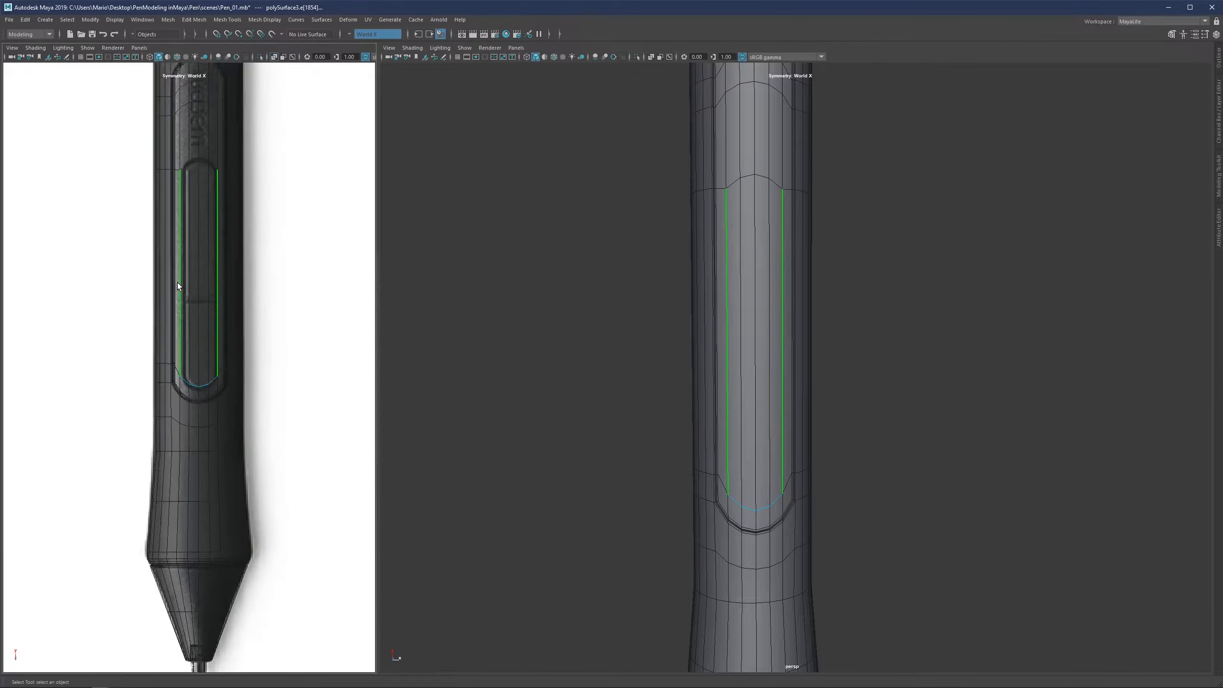
{"action": "left_click", "coordinate": [186, 128], "text": "shift"}
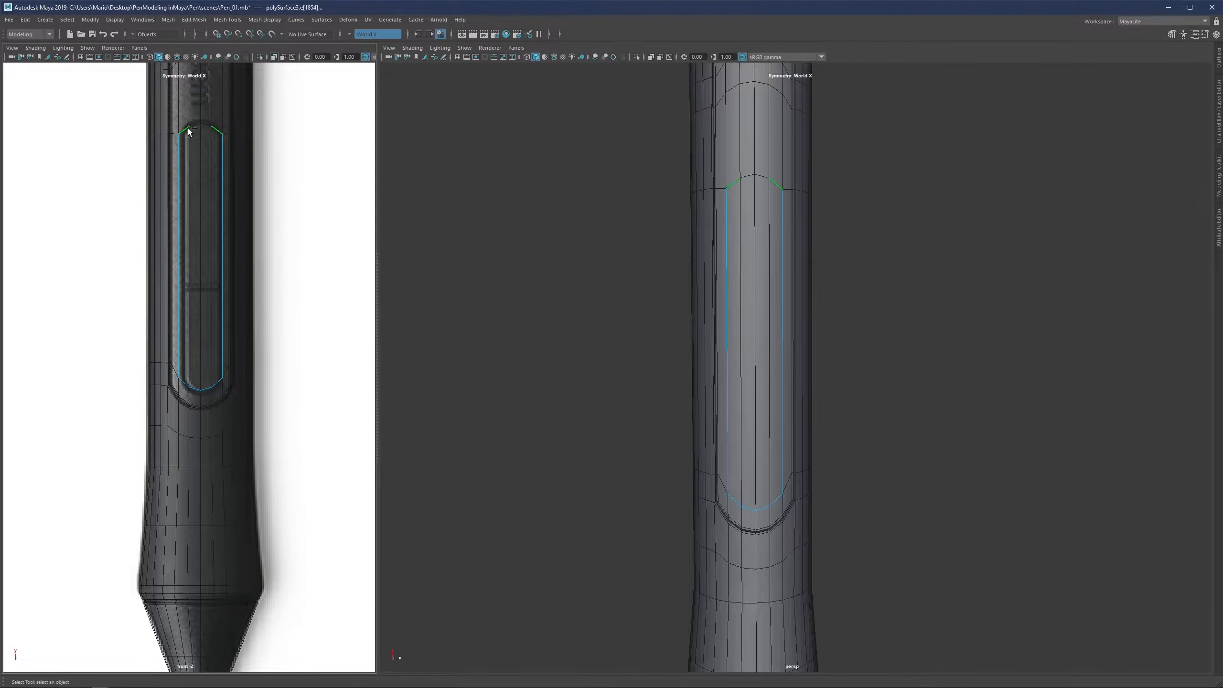
{"action": "double_click", "coordinate": [198, 123], "text": "shift"}
Try beveling the button outline with Uniform mitering and a fraction of 0.413, and inspect the faces above it
{"action": "key", "text": "space"}
{"action": "key", "text": "ctrl+b"}
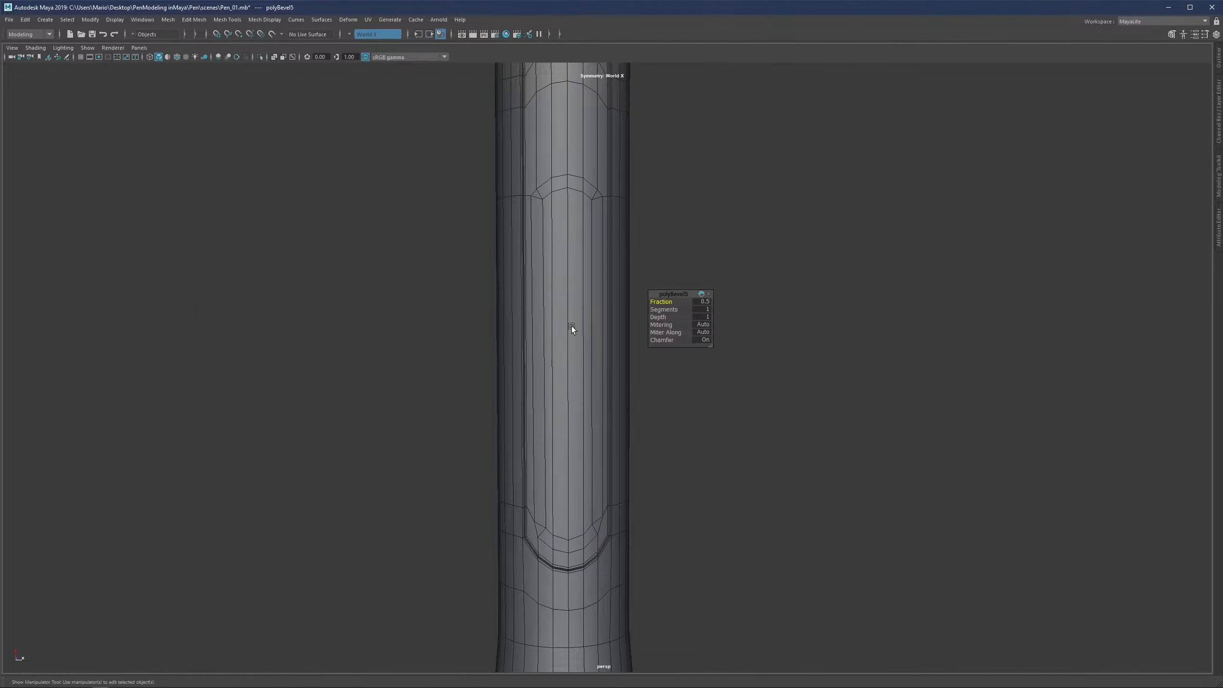
{"action": "left_click", "coordinate": [703, 325]}
{"action": "left_click", "coordinate": [708, 338]}
{"action": "left_click_drag", "start_coordinate": [669, 302], "coordinate": [627, 260]}
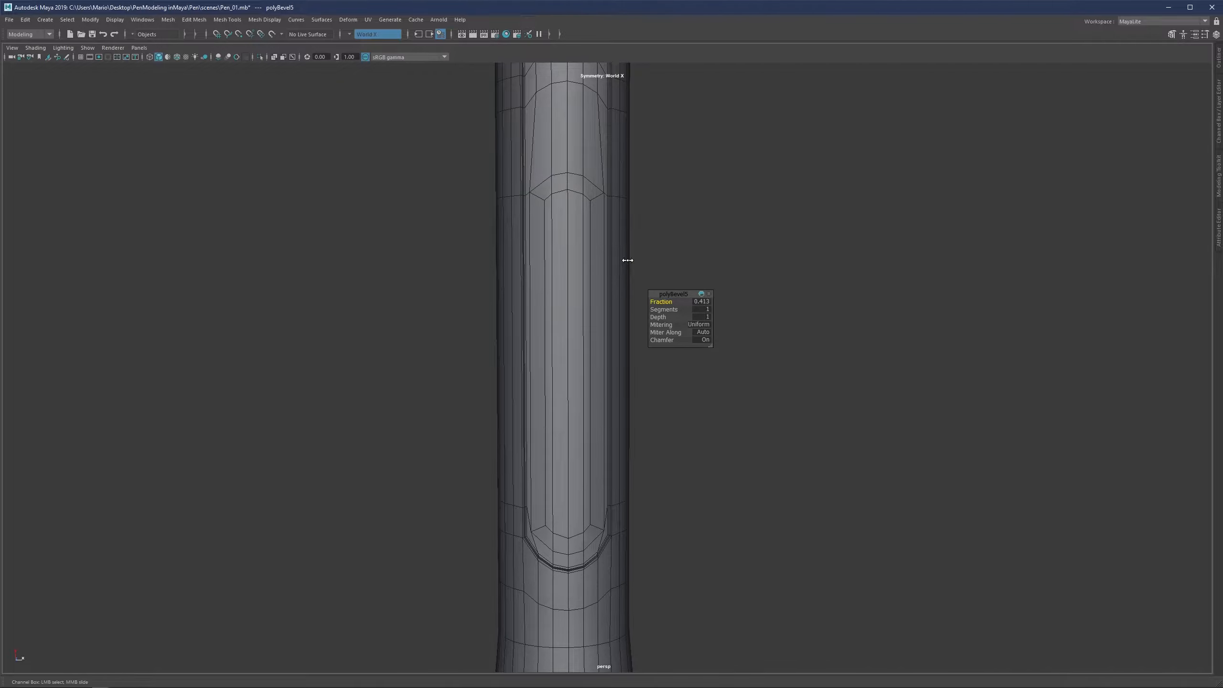
{"action": "middle_click_drag", "start_coordinate": [595, 197], "coordinate": [572, 353], "text": "alt"}
{"action": "left_click_drag", "start_coordinate": [530, 308], "coordinate": [556, 303], "text": "alt"}
{"action": "left_click_drag", "start_coordinate": [529, 253], "coordinate": [514, 256], "text": "alt"}
{"action": "key", "text": "q"}
{"action": "left_click", "coordinate": [521, 297]}
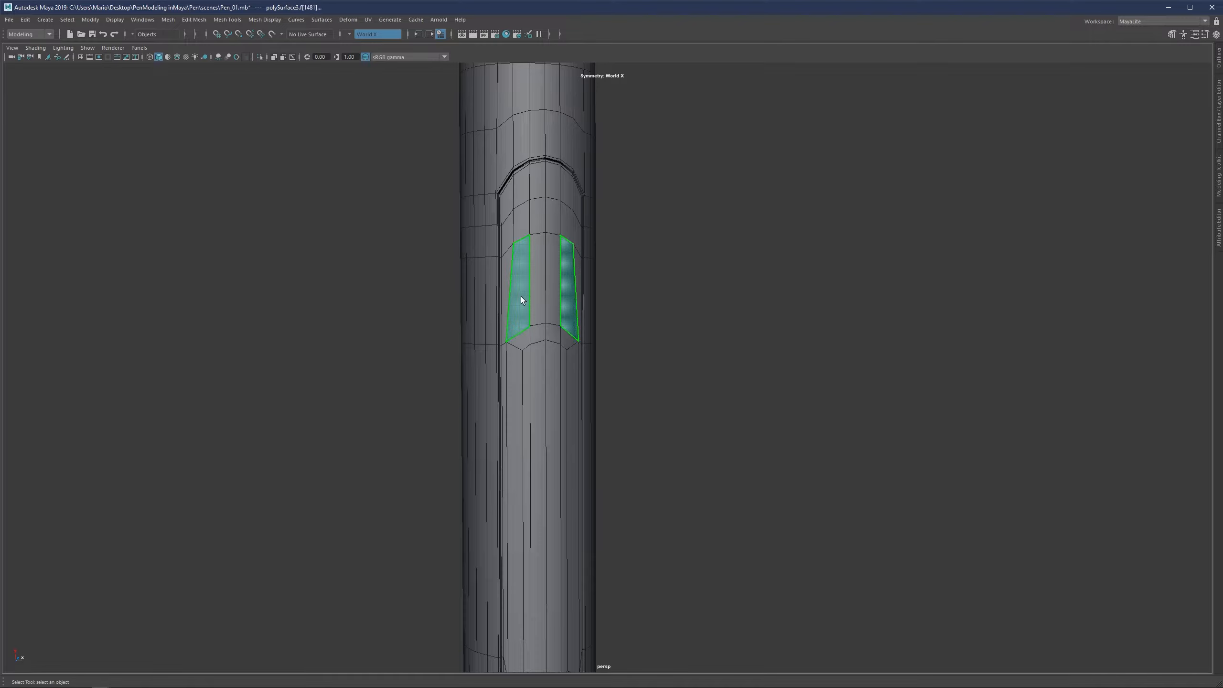
{"action": "scroll", "coordinate": [521, 297], "scroll_direction": "up", "scroll_amount": 3}
Undo the bevel of the button outline
{"action": "key", "text": "ctrl+z"}
{"action": "key", "text": "ctrl+z"}
{"action": "key", "text": "ctrl+z"}
{"action": "key", "text": "ctrl+z"}
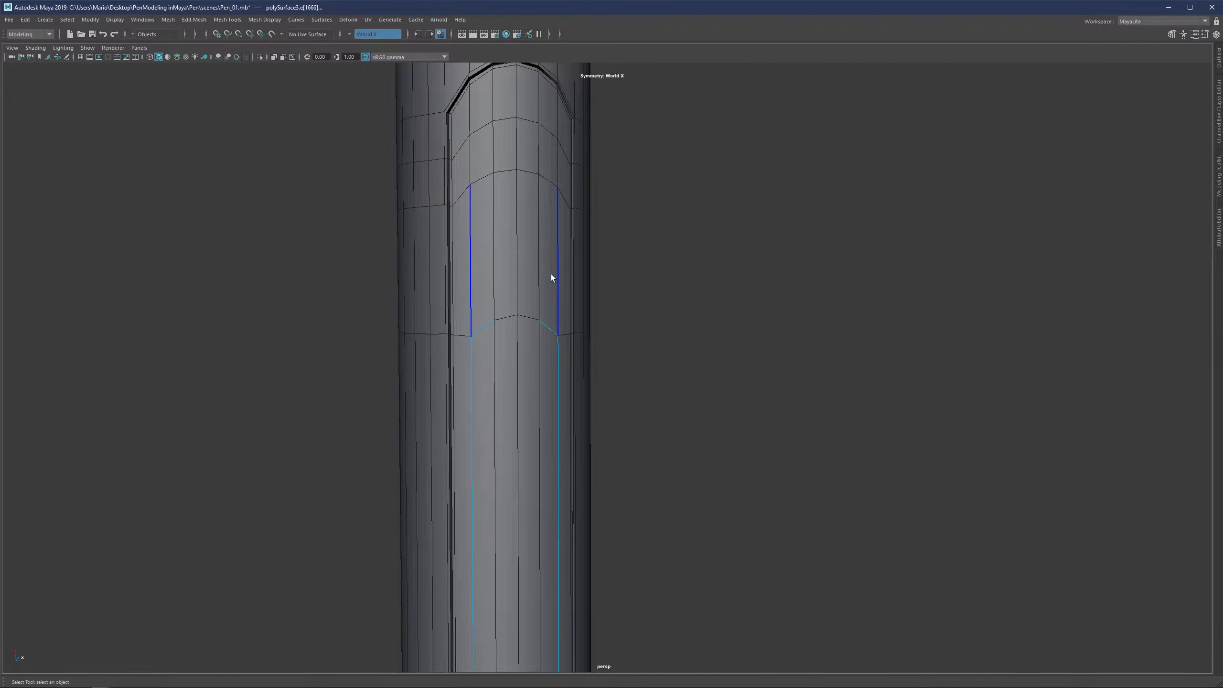
Insert two horizontal edge loops with Multi-Cut between the button's rounded upper end and the next loop above it
{"action": "key", "text": "ctrl+shift+x"}
{"action": "left_click", "coordinate": [541, 250], "text": "ctrl+shift"}
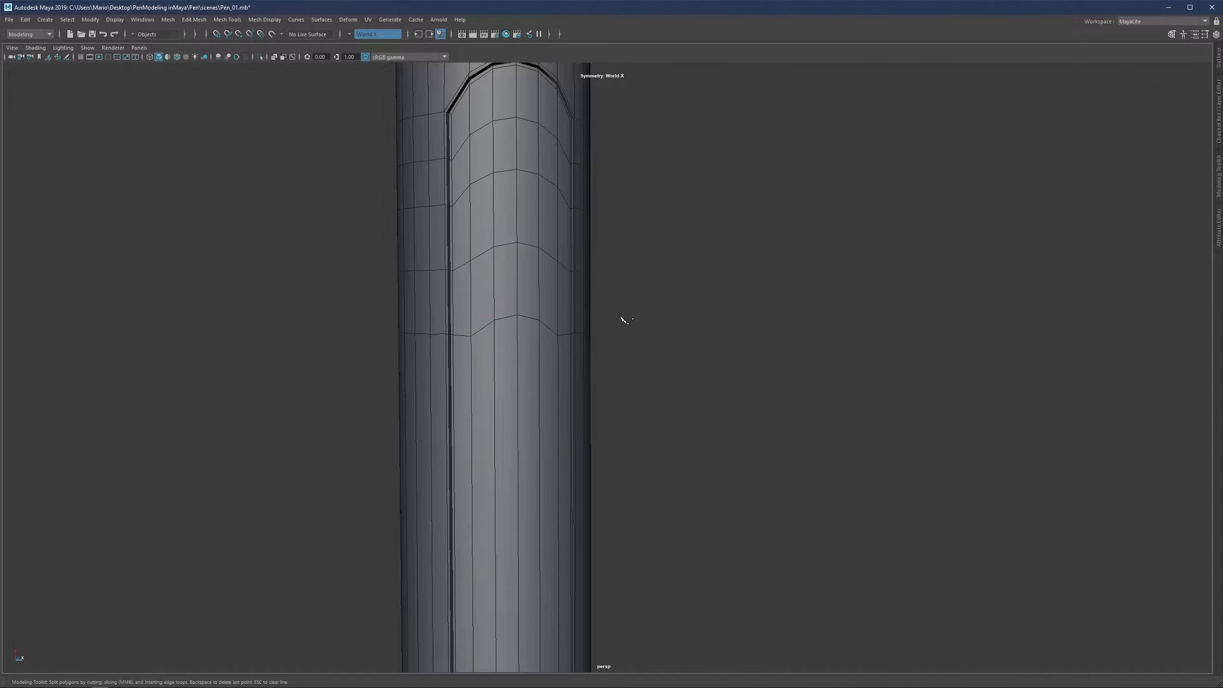
{"action": "scroll", "coordinate": [510, 284], "scroll_direction": "up", "scroll_amount": 1}
{"action": "left_click", "coordinate": [510, 285], "text": "ctrl+shift"}
{"action": "key", "text": "q"}
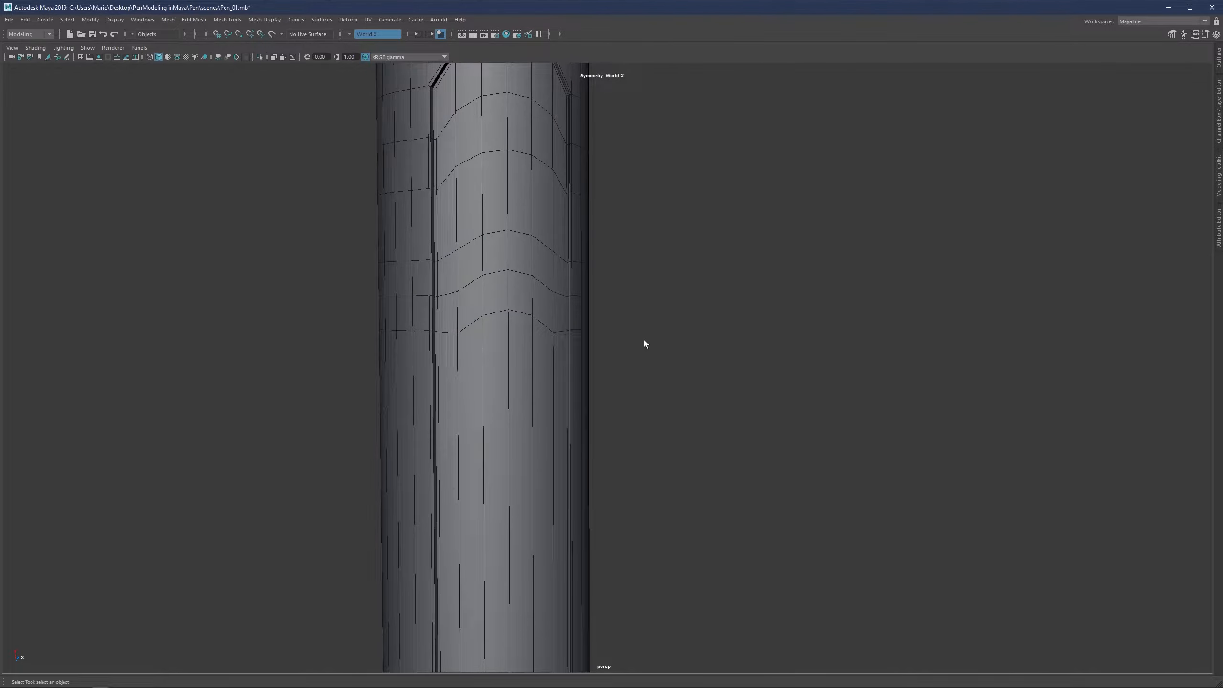
Reselect the button's outline edges along the rounded upper end, both long sides and the rounded lower end
{"action": "left_click", "coordinate": [521, 311]}
{"action": "left_click", "coordinate": [471, 324], "text": "shift"}
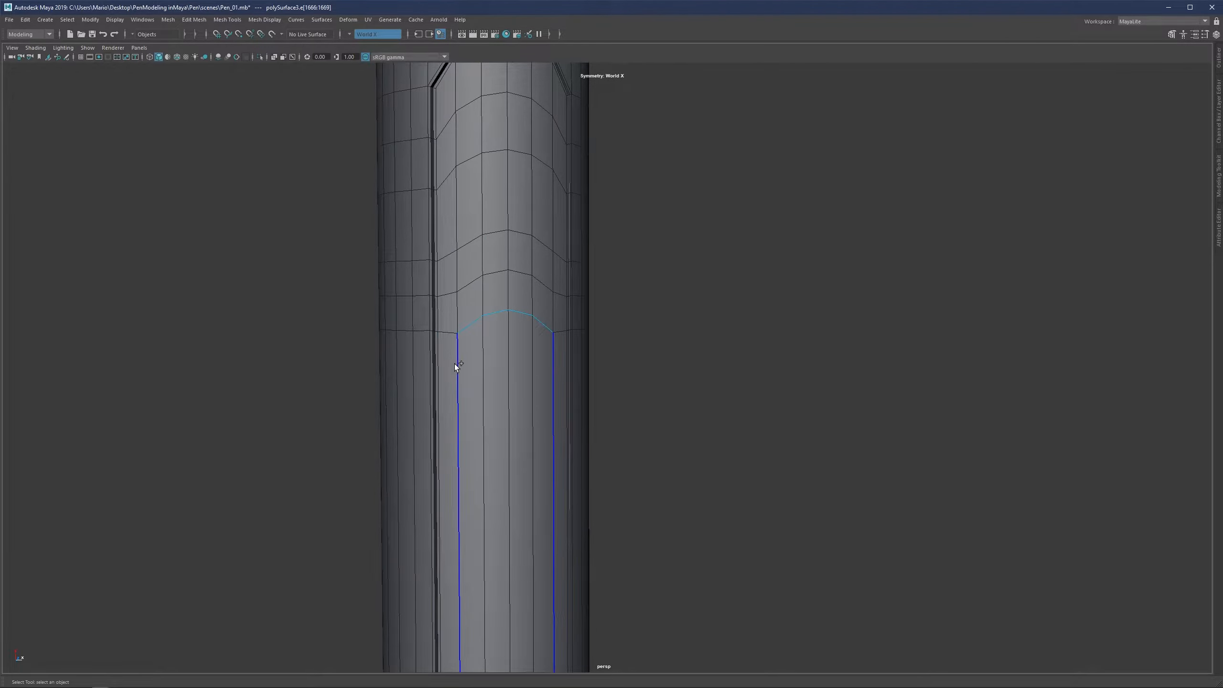
{"action": "left_click", "coordinate": [457, 365], "text": "shift"}
{"action": "scroll", "coordinate": [522, 407], "scroll_direction": "down", "scroll_amount": 3}
{"action": "middle_click_drag", "start_coordinate": [521, 407], "coordinate": [456, 144], "text": "alt"}
{"action": "left_click", "coordinate": [463, 463], "text": "shift"}
Bevel the selected button outline with Uniform mitering and a fraction of 0.241
{"action": "key", "text": "ctrl+b"}
{"action": "middle_click_drag", "start_coordinate": [485, 192], "coordinate": [486, 300], "text": "alt"}
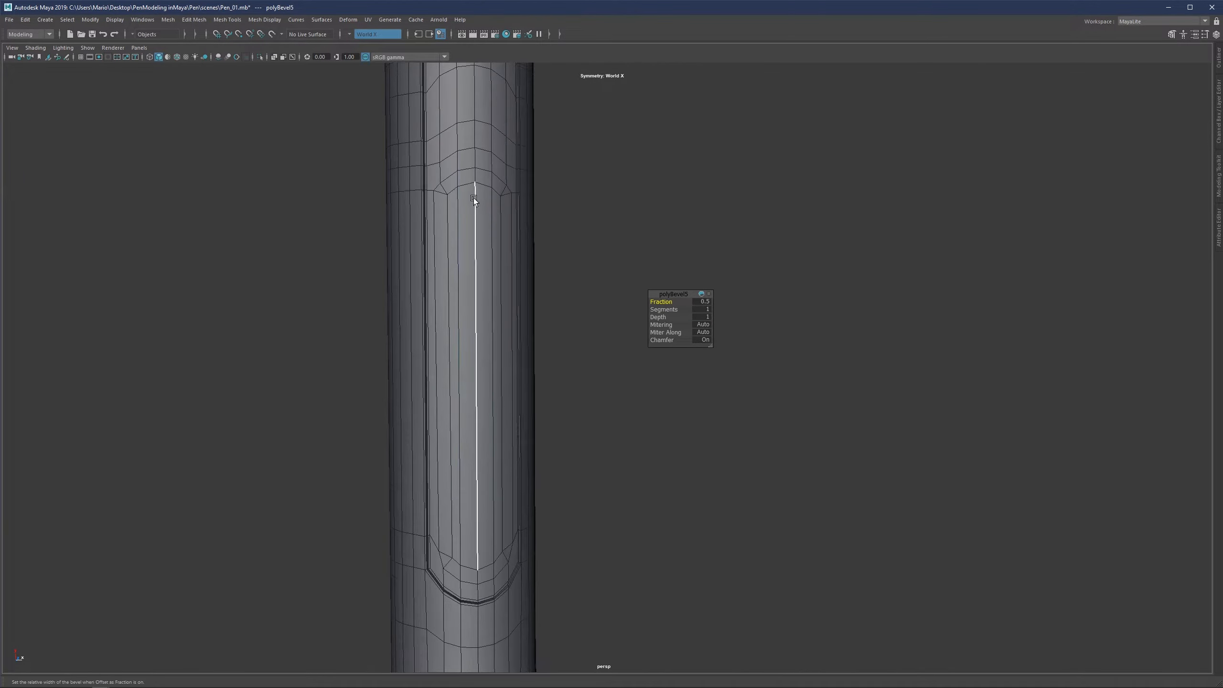
{"action": "left_click_drag", "start_coordinate": [666, 301], "coordinate": [546, 342]}
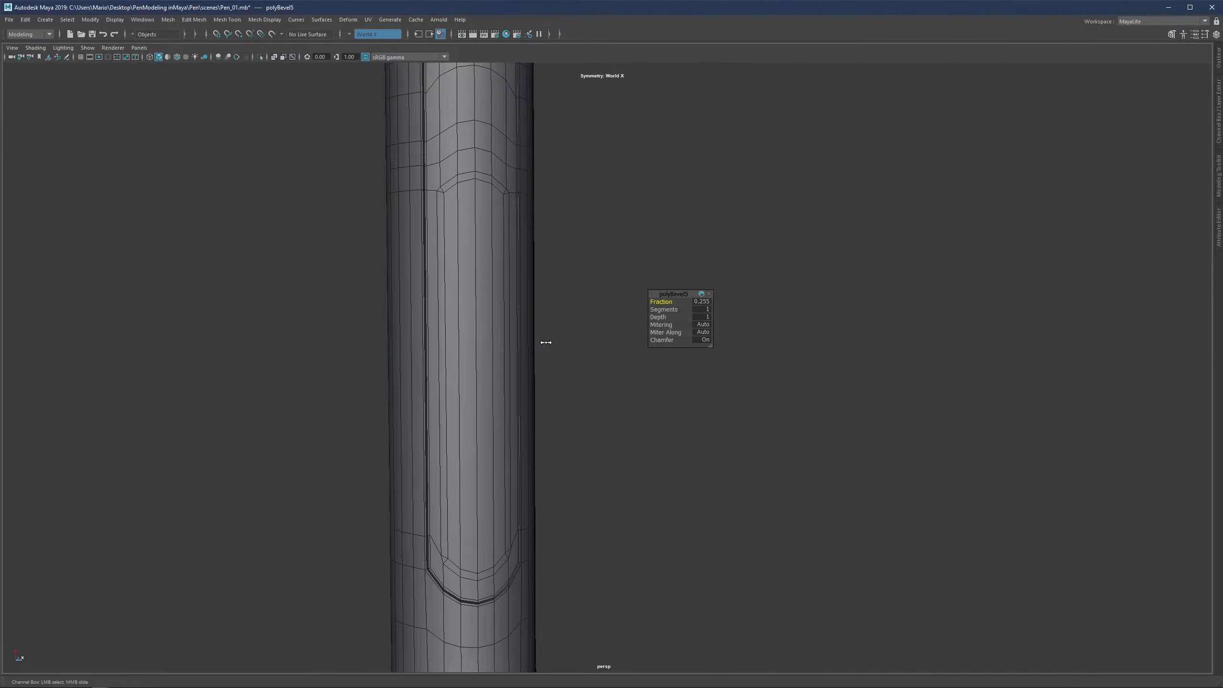
{"action": "left_click", "coordinate": [708, 340]}
{"action": "left_click", "coordinate": [707, 340]}
{"action": "left_click", "coordinate": [710, 325]}
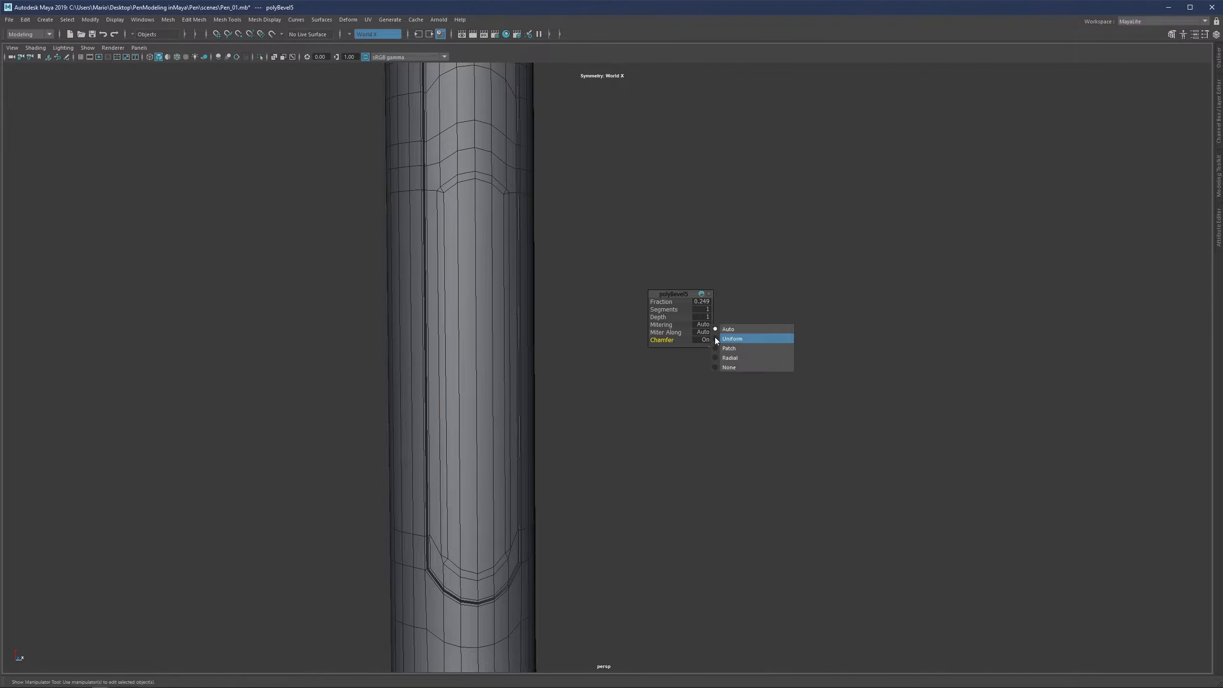
{"action": "left_click", "coordinate": [717, 339]}
{"action": "left_click", "coordinate": [664, 301]}
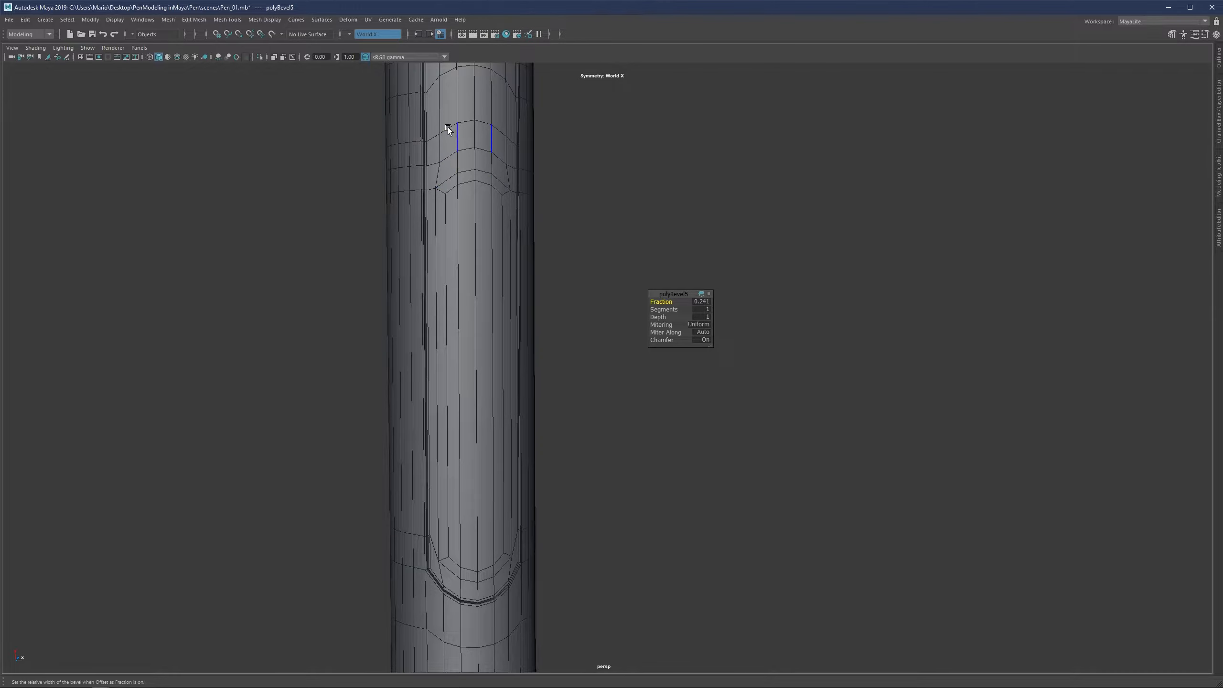
Set the outline bevel's fraction to 0.13 and compare the button with the reference image in the front view
{"action": "middle_click_drag", "start_coordinate": [448, 129], "coordinate": [454, 252], "text": "alt"}
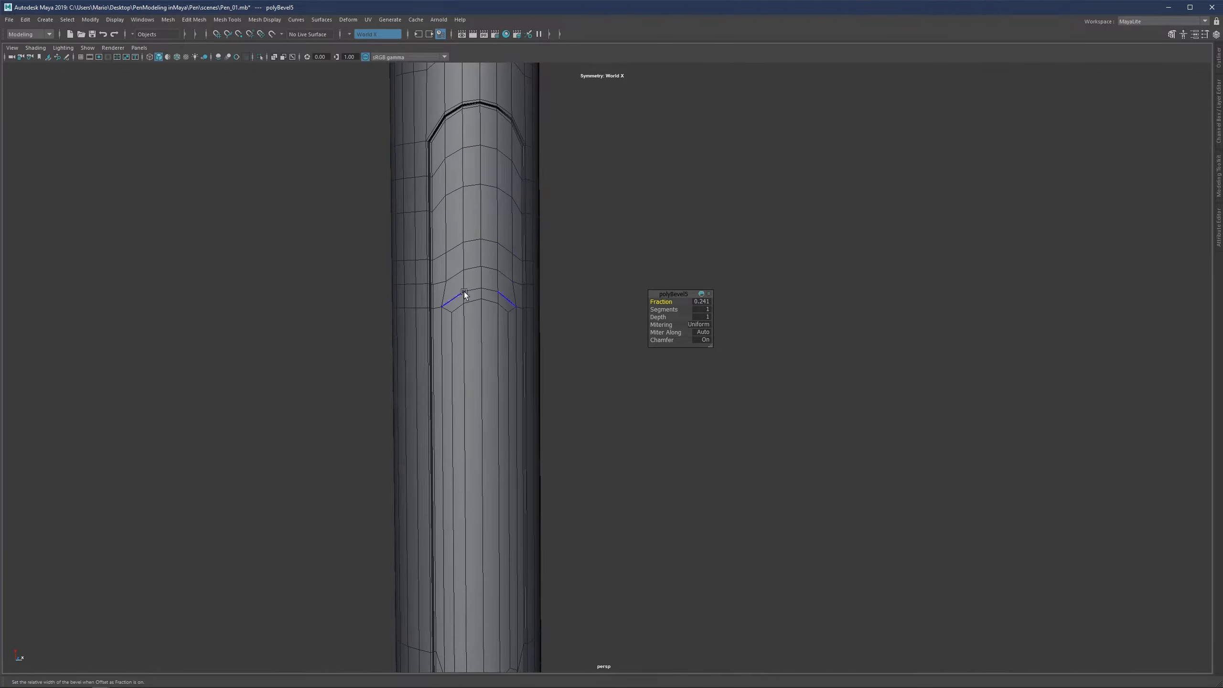
{"action": "middle_click_drag", "start_coordinate": [641, 307], "coordinate": [611, 323]}
{"action": "right_click_drag", "start_coordinate": [535, 316], "coordinate": [445, 313], "text": "alt"}
{"action": "right_click_drag", "start_coordinate": [519, 350], "coordinate": [512, 357], "text": "alt"}
{"action": "key", "text": "space"}
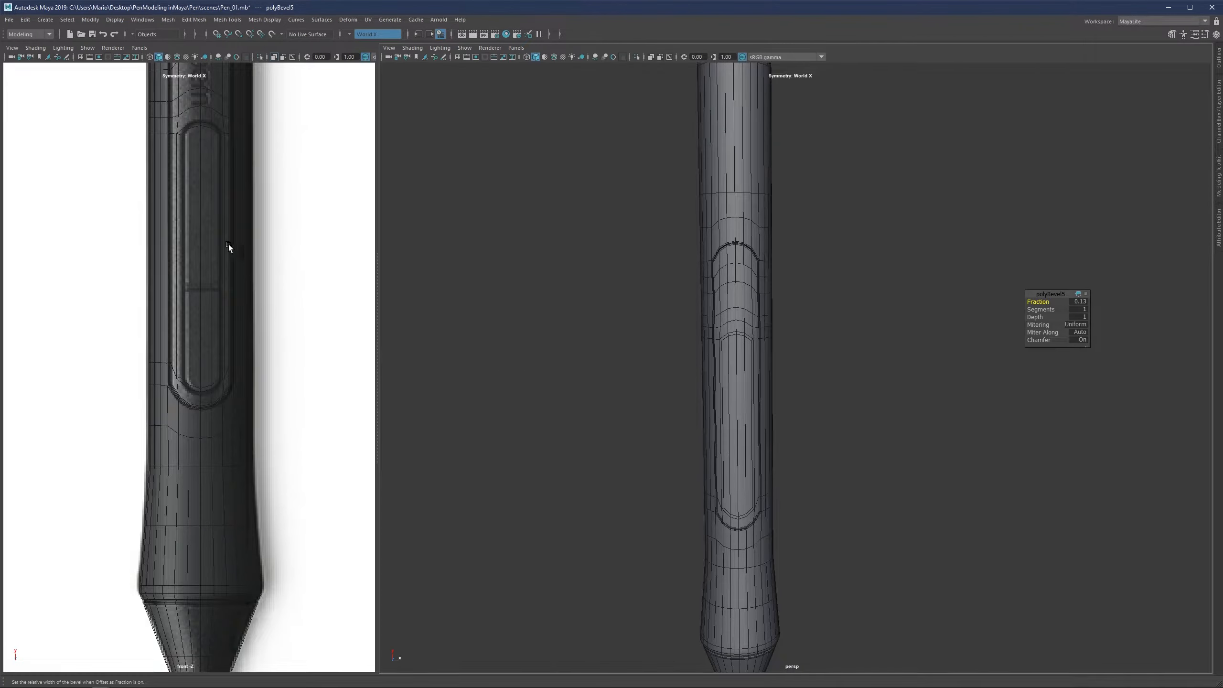
{"action": "middle_click", "coordinate": [208, 176]}
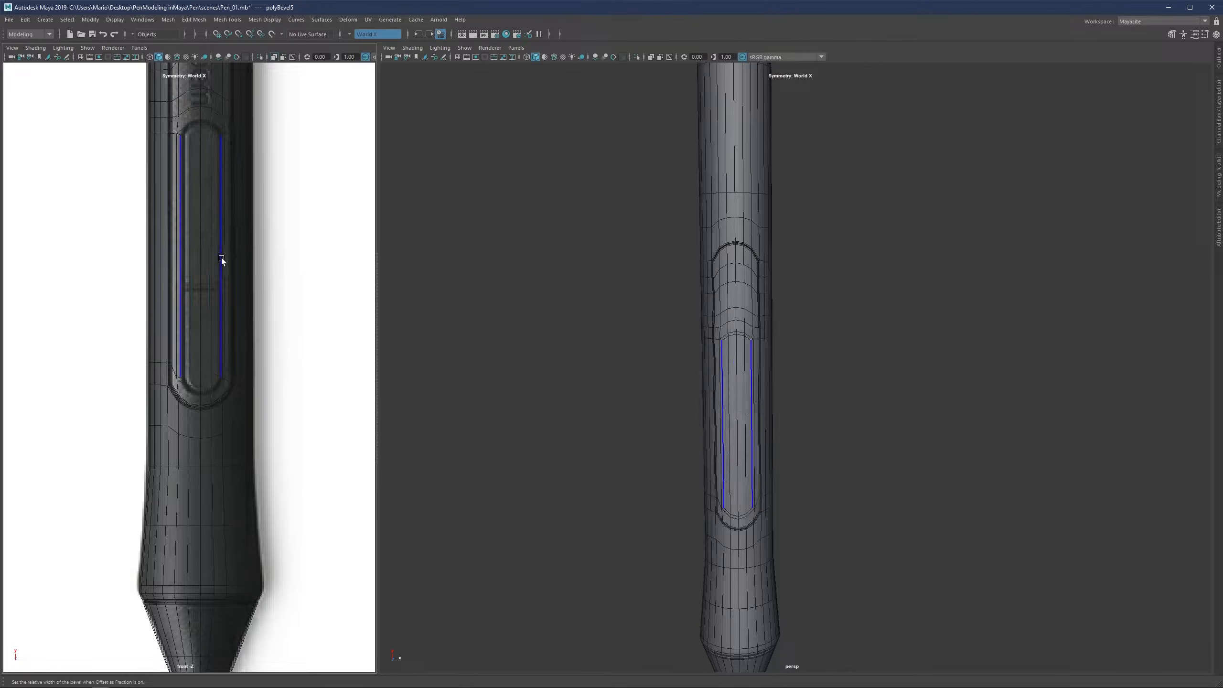
{"action": "key", "text": "space"}
{"action": "right_click_drag", "start_coordinate": [700, 399], "coordinate": [739, 405], "text": "alt"}
Select the narrow ring of bevel faces running around the whole button and check its lower end
{"action": "key", "text": "q"}
{"action": "key", "text": "F11"}
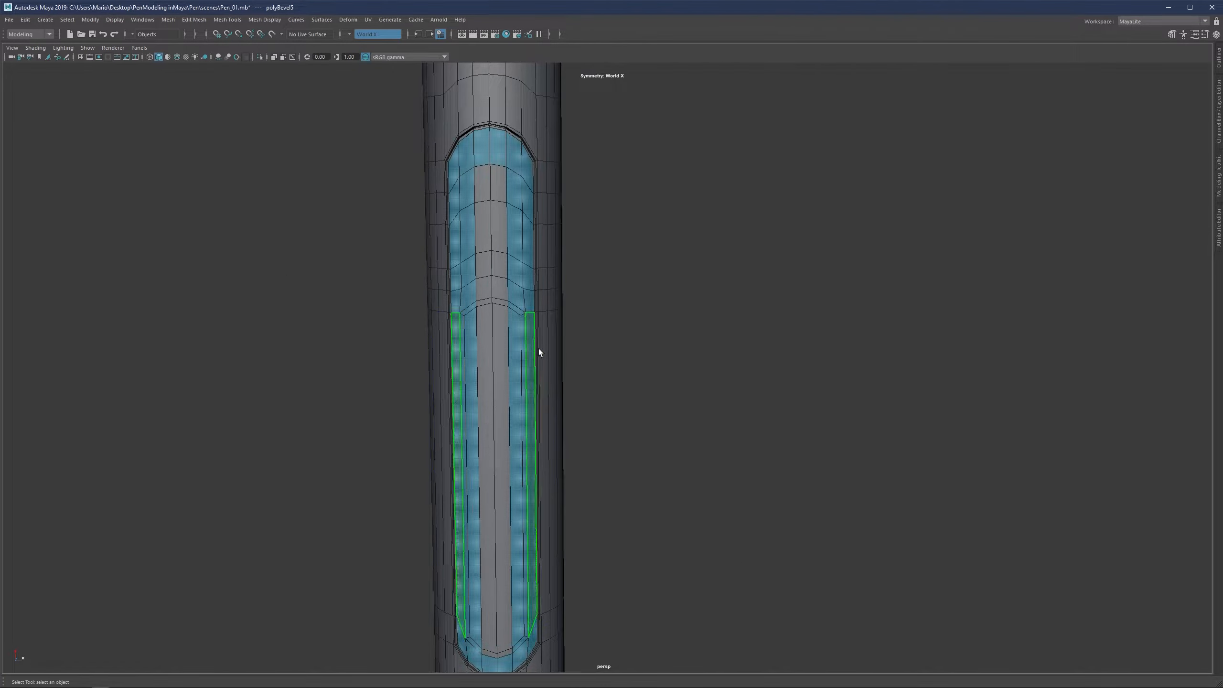
{"action": "left_click", "coordinate": [524, 320]}
{"action": "double_click", "coordinate": [522, 313], "text": "shift"}
{"action": "middle_click_drag", "start_coordinate": [522, 527], "coordinate": [524, 364], "text": "alt"}
{"action": "right_click_drag", "start_coordinate": [525, 364], "coordinate": [504, 446], "text": "alt"}
{"action": "middle_click_drag", "start_coordinate": [505, 447], "coordinate": [587, 344], "text": "alt"}
{"action": "left_click", "coordinate": [536, 405]}
{"action": "key", "text": "ctrl+z"}
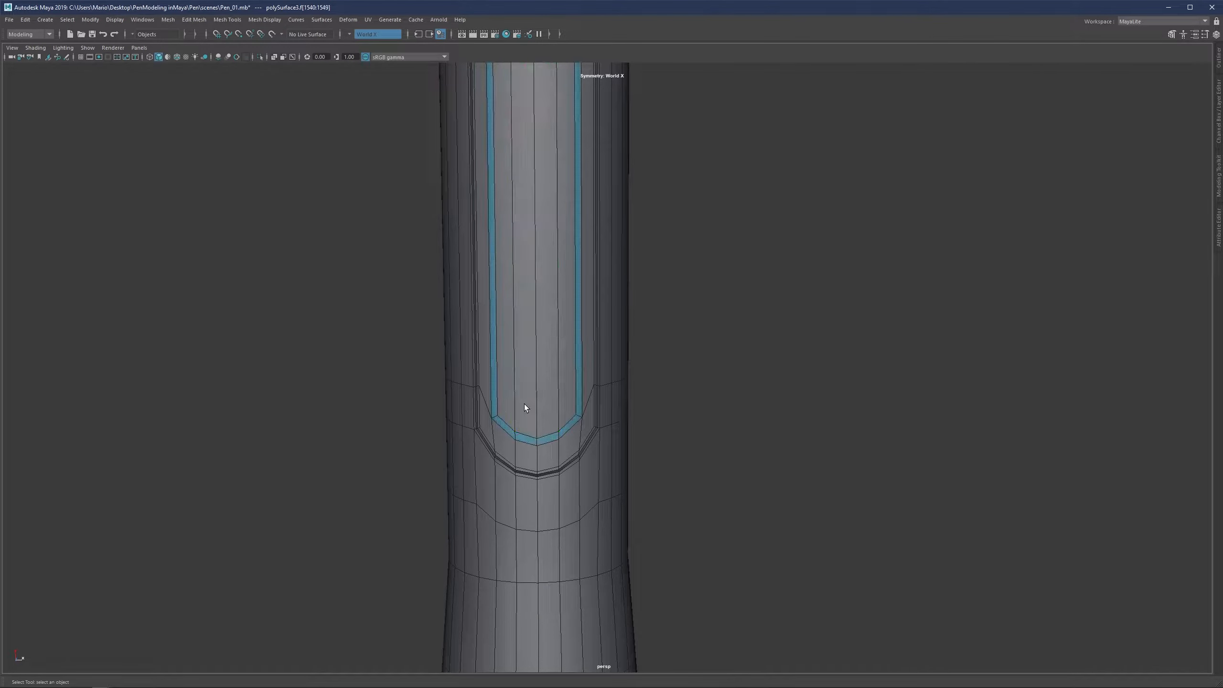
Try extruding the narrow face ring with an offset of 0.028, and undo that extrusion
{"action": "scroll", "coordinate": [521, 407], "scroll_direction": "up", "scroll_amount": 2}
{"action": "key", "text": "ctrl+e"}
{"action": "left_click_drag", "start_coordinate": [654, 317], "coordinate": [661, 319]}
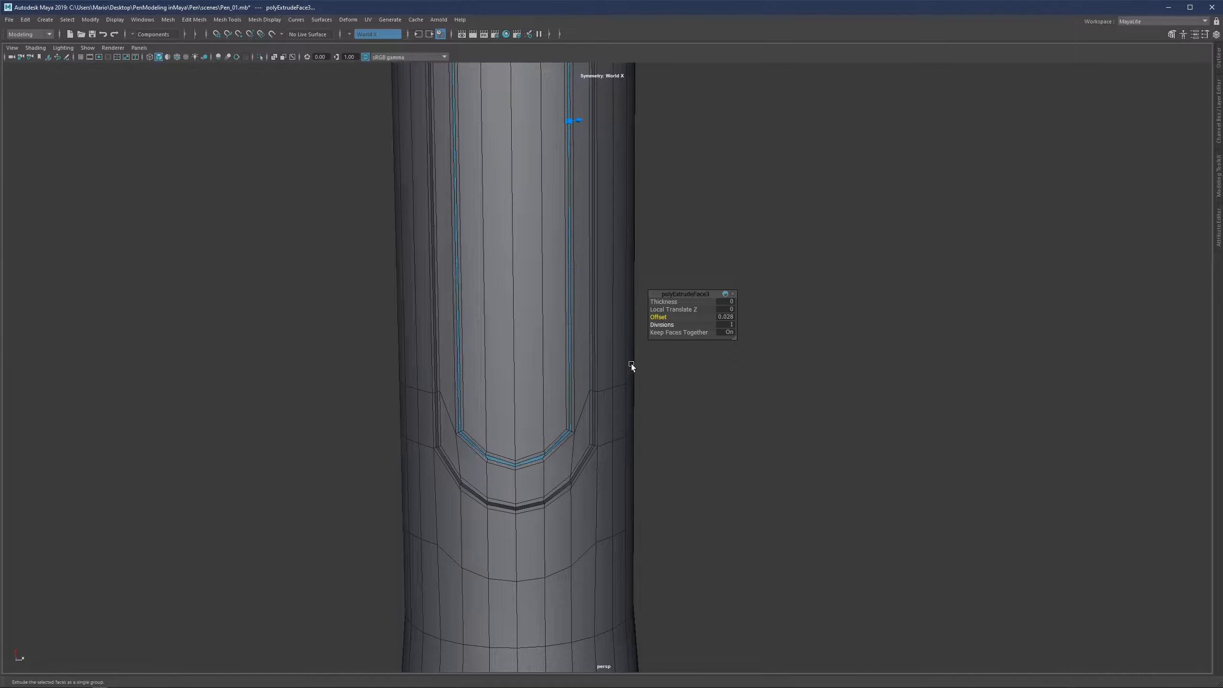
{"action": "scroll", "coordinate": [469, 519], "scroll_direction": "up", "scroll_amount": 3}
{"action": "middle_click_drag", "start_coordinate": [470, 519], "coordinate": [475, 399], "text": "alt"}
{"action": "left_click_drag", "start_coordinate": [475, 400], "coordinate": [412, 372], "text": "alt"}
{"action": "scroll", "coordinate": [422, 399], "scroll_direction": "up", "scroll_amount": 1}
{"action": "key", "text": "ctrl+z"}
{"action": "key", "text": "ctrl+z"}
Insert a centred edge loop through the narrow face ring with Multi-Cut and check it in smoothed preview
{"action": "key", "text": "ctrl+shift+x"}
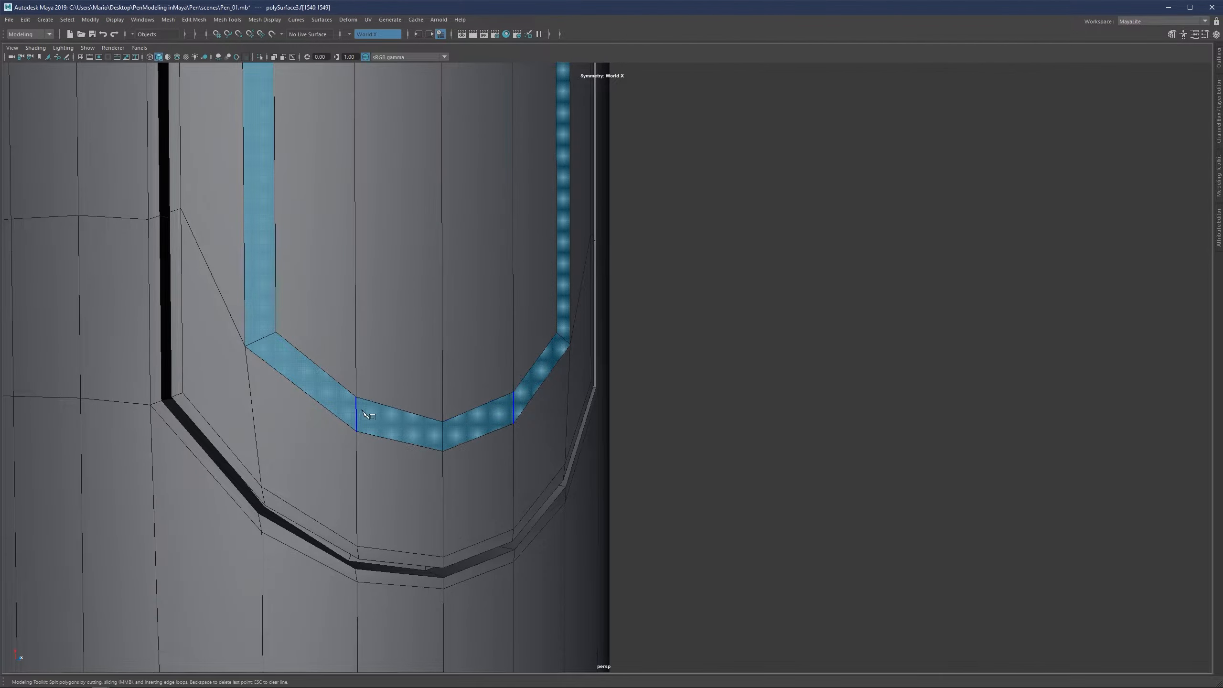
{"action": "middle_click", "coordinate": [358, 415], "text": "ctrl"}
{"action": "key", "text": "q"}
{"action": "key", "text": "3"}
{"action": "key", "text": "1"}
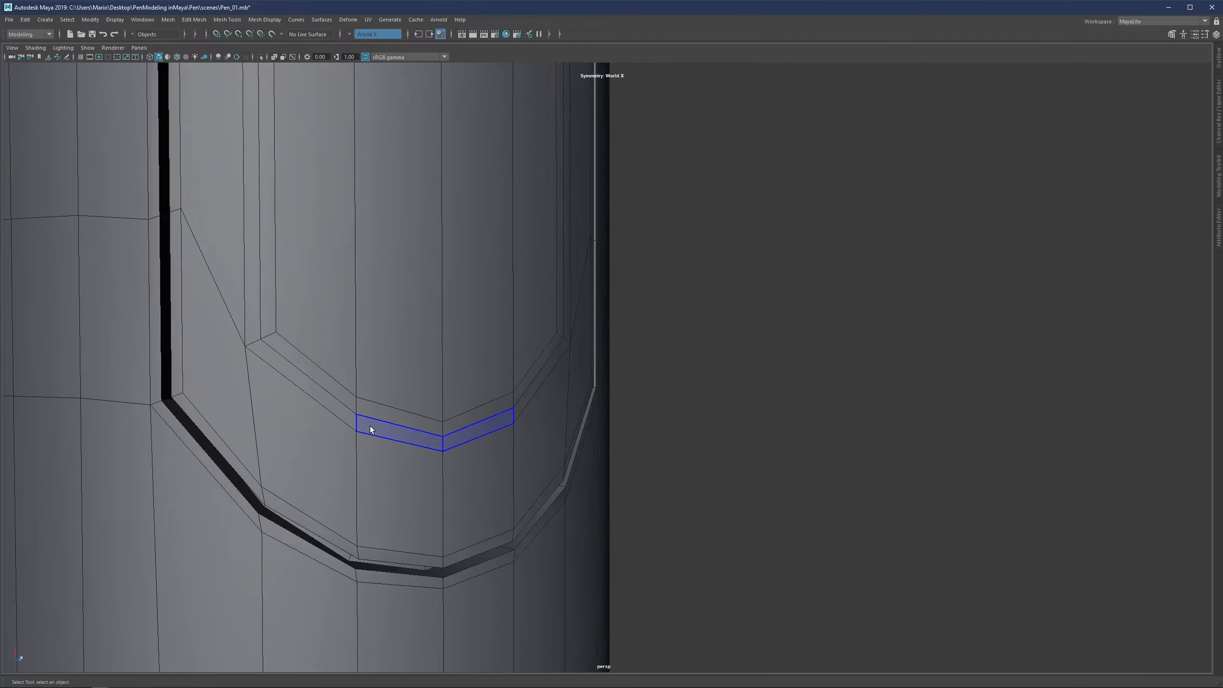
Bevel the edge loop running through the middle of the narrow ring around the button with a fraction of about 0.384
{"action": "key", "text": "F10"}
{"action": "double_click", "coordinate": [373, 418]}
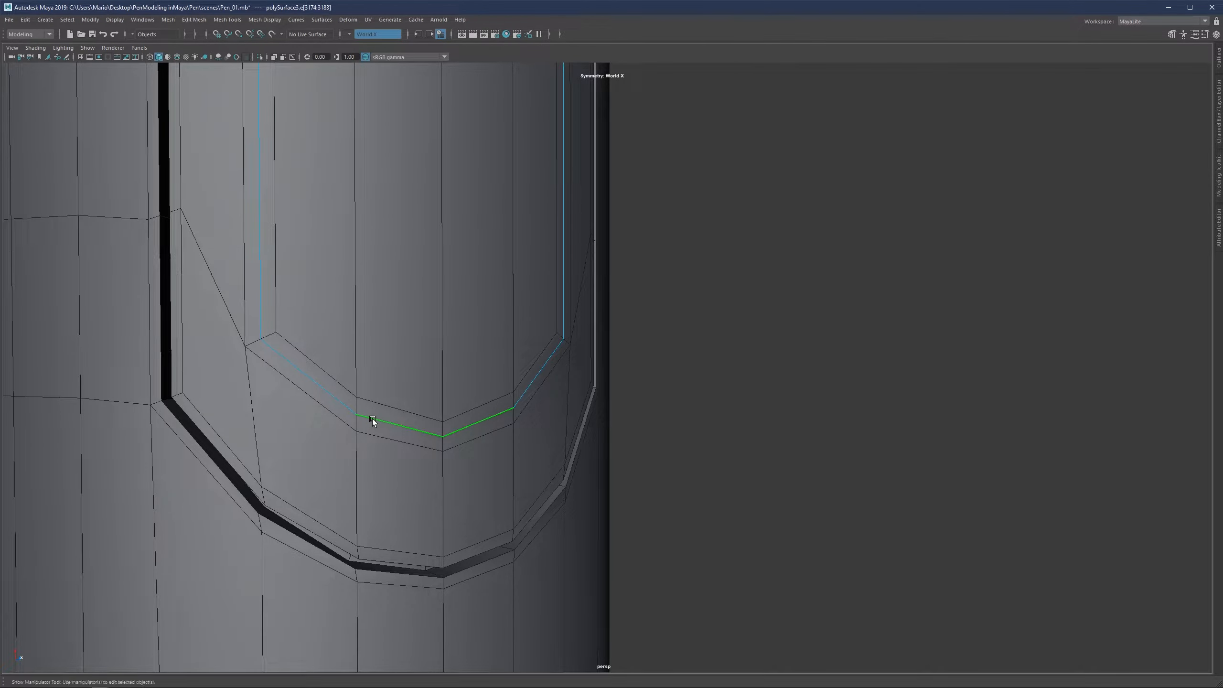
{"action": "key", "text": "ctrl+b"}
{"action": "left_click", "coordinate": [703, 326]}
{"action": "left_click", "coordinate": [717, 336]}
{"action": "left_click", "coordinate": [707, 333]}
{"action": "left_click", "coordinate": [719, 342]}
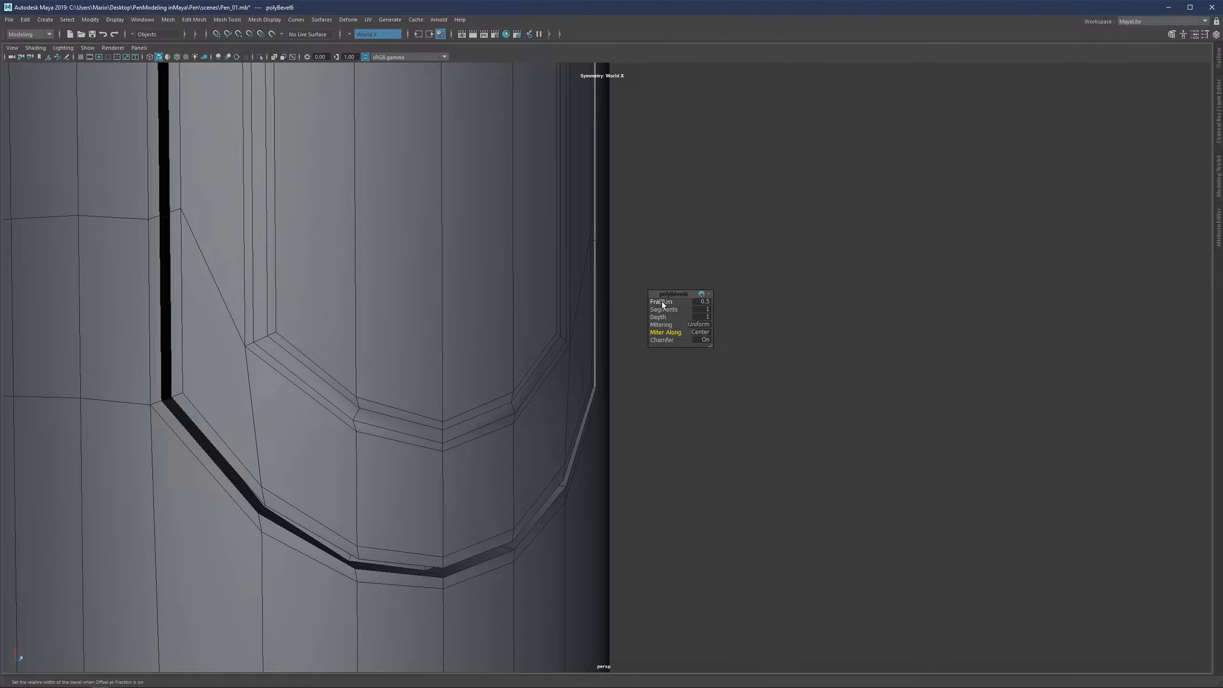
{"action": "left_click_drag", "start_coordinate": [632, 311], "coordinate": [609, 319]}
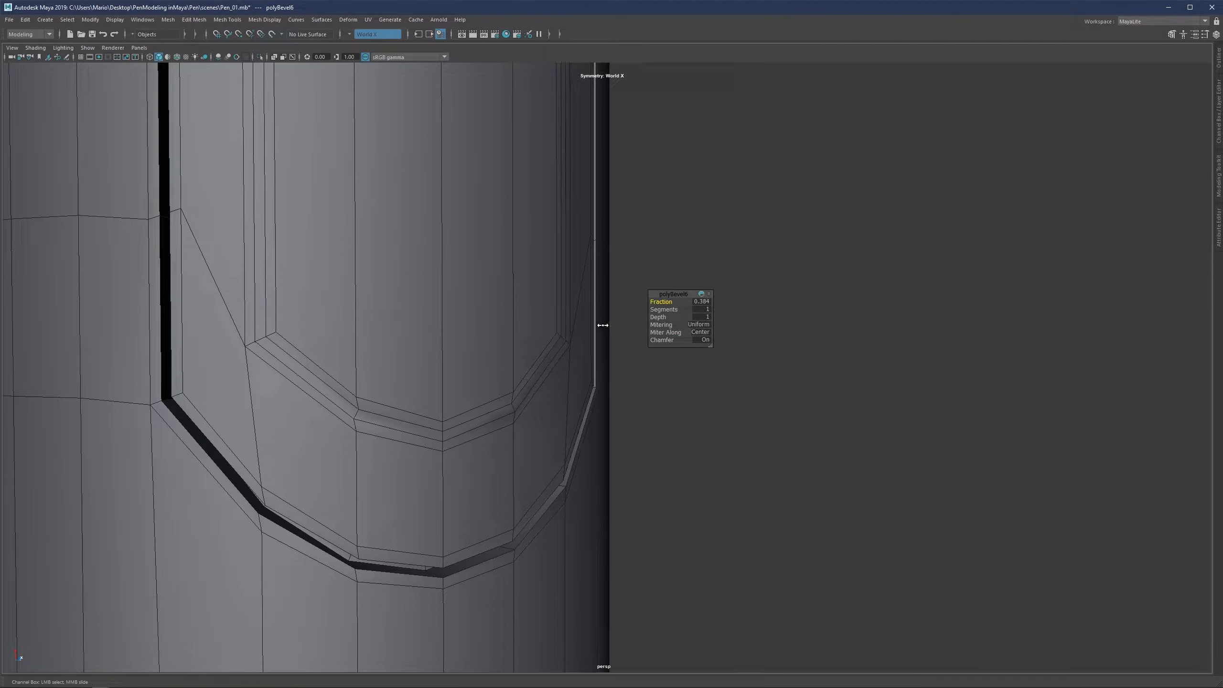
Select the narrow face ring created by the bevel around the whole button and extrude it inward with a thickness of about -0.155
{"action": "key", "text": "q"}
{"action": "left_click", "coordinate": [365, 418]}
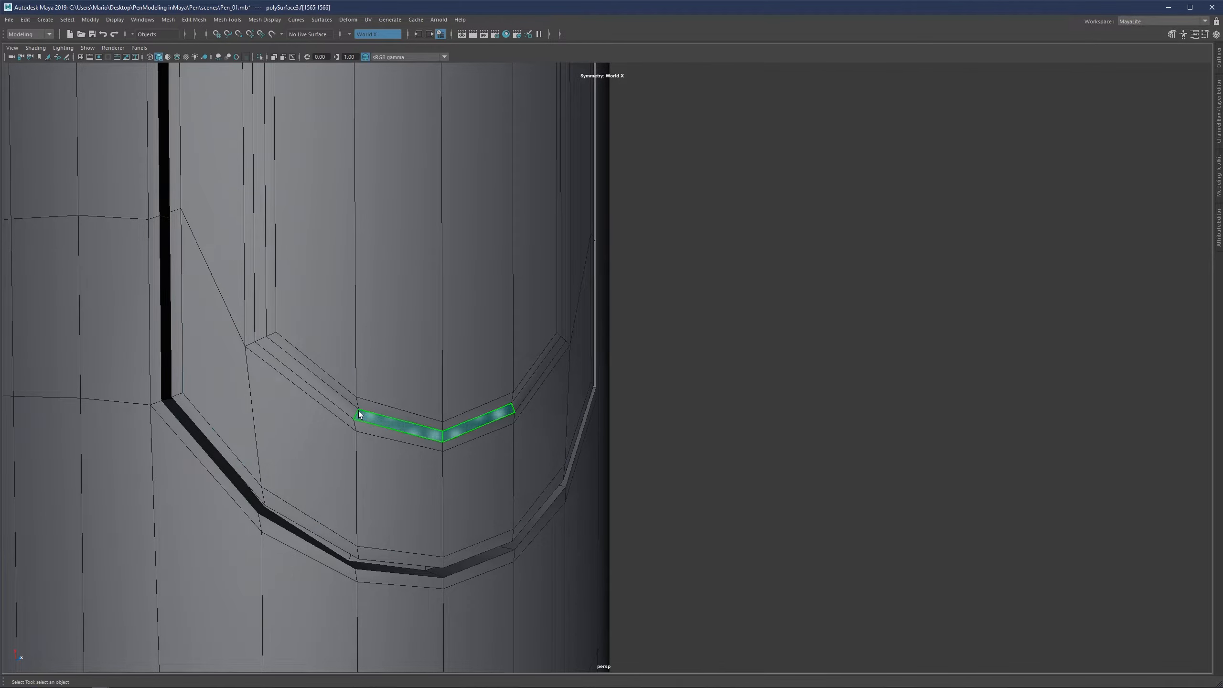
{"action": "double_click", "coordinate": [356, 410], "text": "shift"}
{"action": "key", "text": "ctrl+e"}
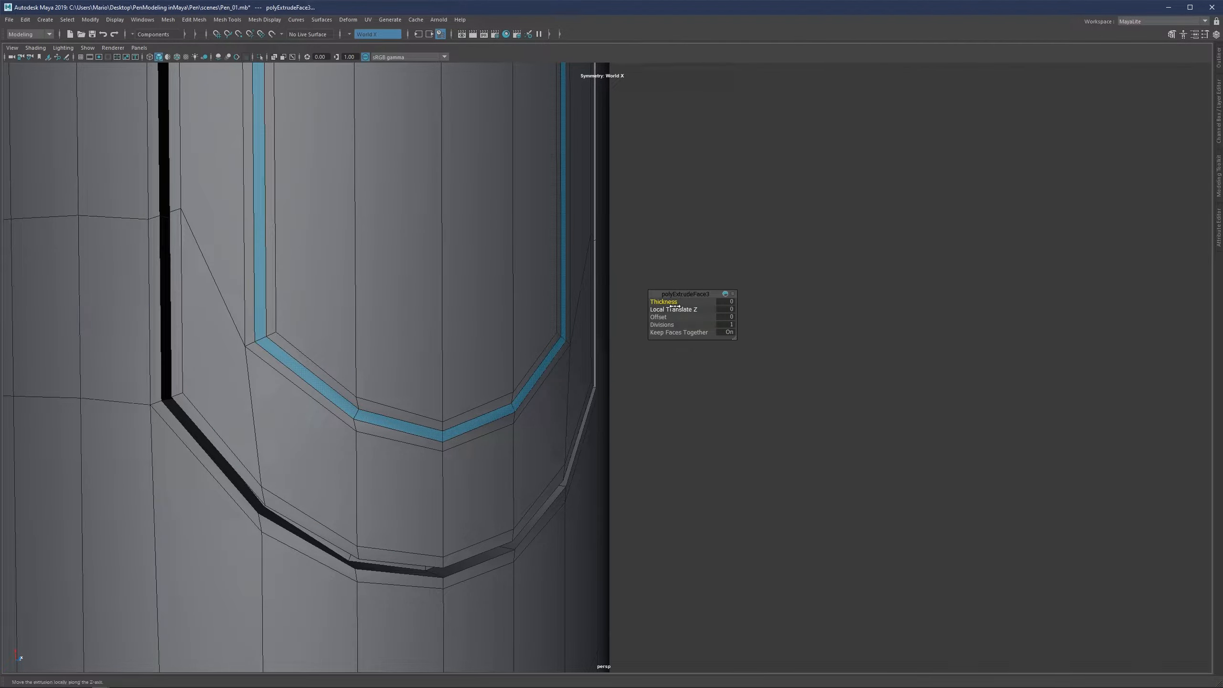
{"action": "left_click_drag", "start_coordinate": [671, 303], "coordinate": [587, 324]}
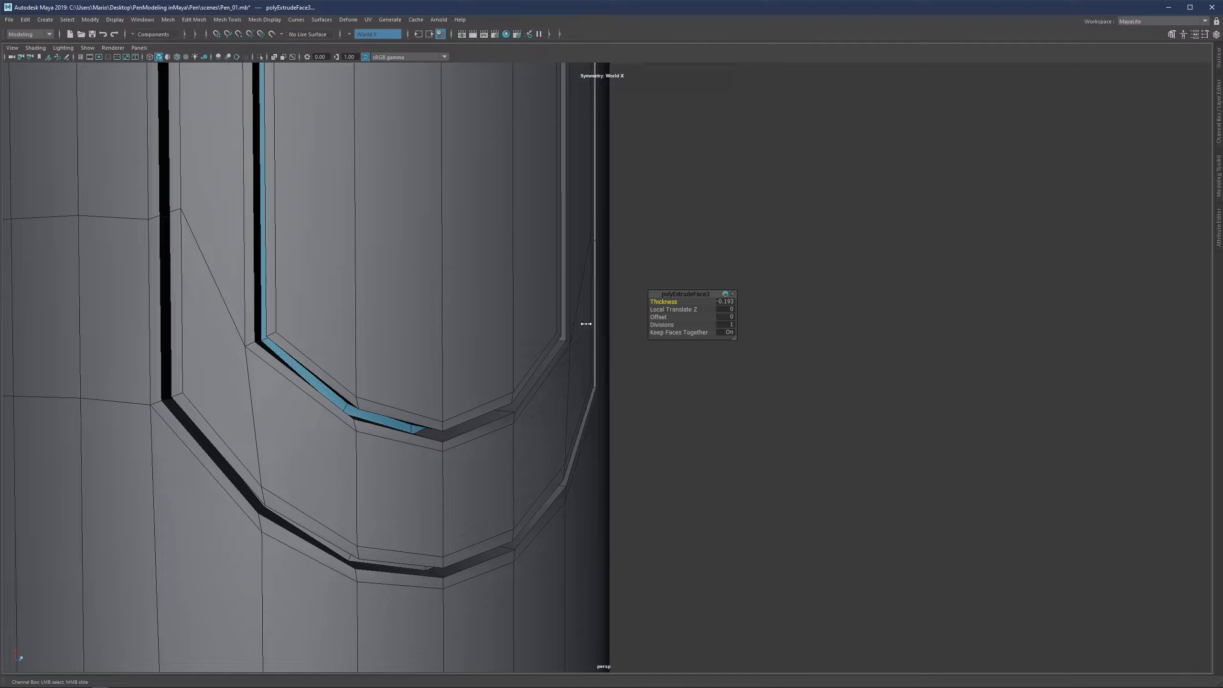
{"action": "scroll", "coordinate": [519, 371], "scroll_direction": "down", "scroll_amount": 7}
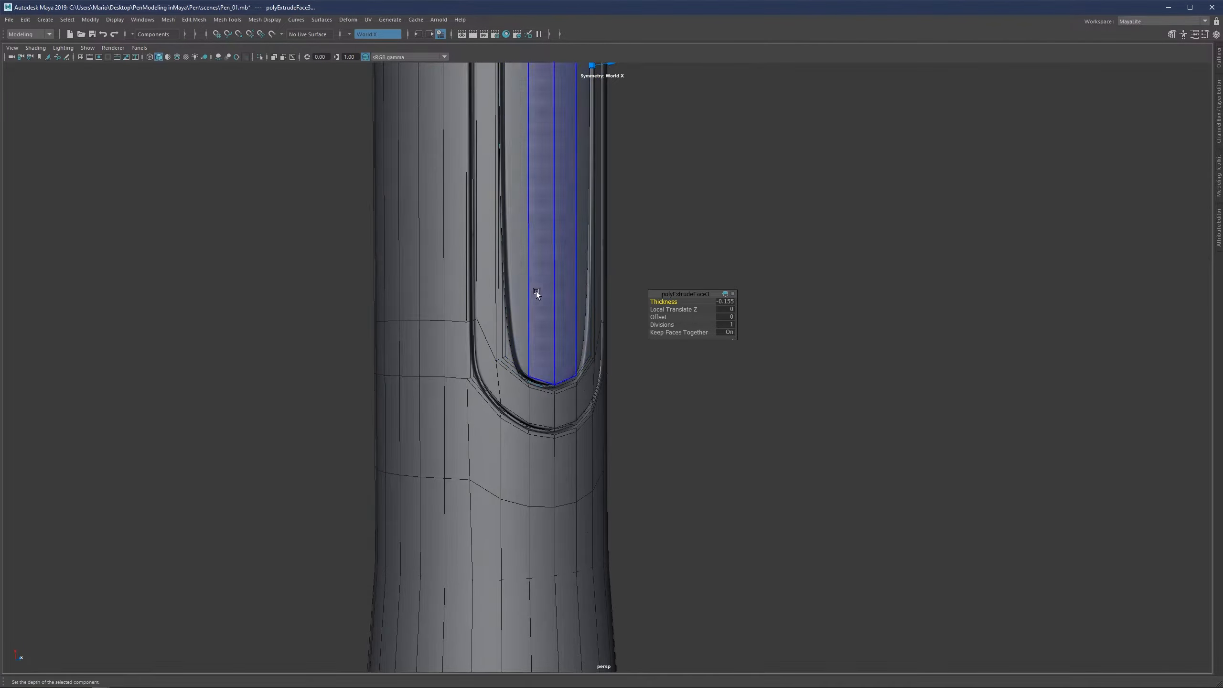
Examine the extruded groove at the button's lower end in smoothed preview and in the unsmoothed mesh
{"action": "key", "text": "q"}
{"action": "key", "text": "F8"}
{"action": "key", "text": "3"}
{"action": "left_click", "coordinate": [786, 207]}
{"action": "scroll", "coordinate": [627, 311], "scroll_direction": "down", "scroll_amount": 3}
{"action": "left_click_drag", "start_coordinate": [627, 311], "coordinate": [541, 309], "text": "alt"}
{"action": "scroll", "coordinate": [571, 343], "scroll_direction": "up", "scroll_amount": 3}
{"action": "left_click", "coordinate": [571, 343]}
{"action": "key", "text": "1"}
{"action": "scroll", "coordinate": [555, 350], "scroll_direction": "up", "scroll_amount": 4}
{"action": "key", "text": "3"}
{"action": "left_click", "coordinate": [807, 313]}
{"action": "scroll", "coordinate": [525, 344], "scroll_direction": "up", "scroll_amount": 3}
{"action": "left_click", "coordinate": [524, 343]}
{"action": "key", "text": "1"}
{"action": "scroll", "coordinate": [549, 348], "scroll_direction": "down", "scroll_amount": 3}
{"action": "scroll", "coordinate": [548, 348], "scroll_direction": "down", "scroll_amount": 3}
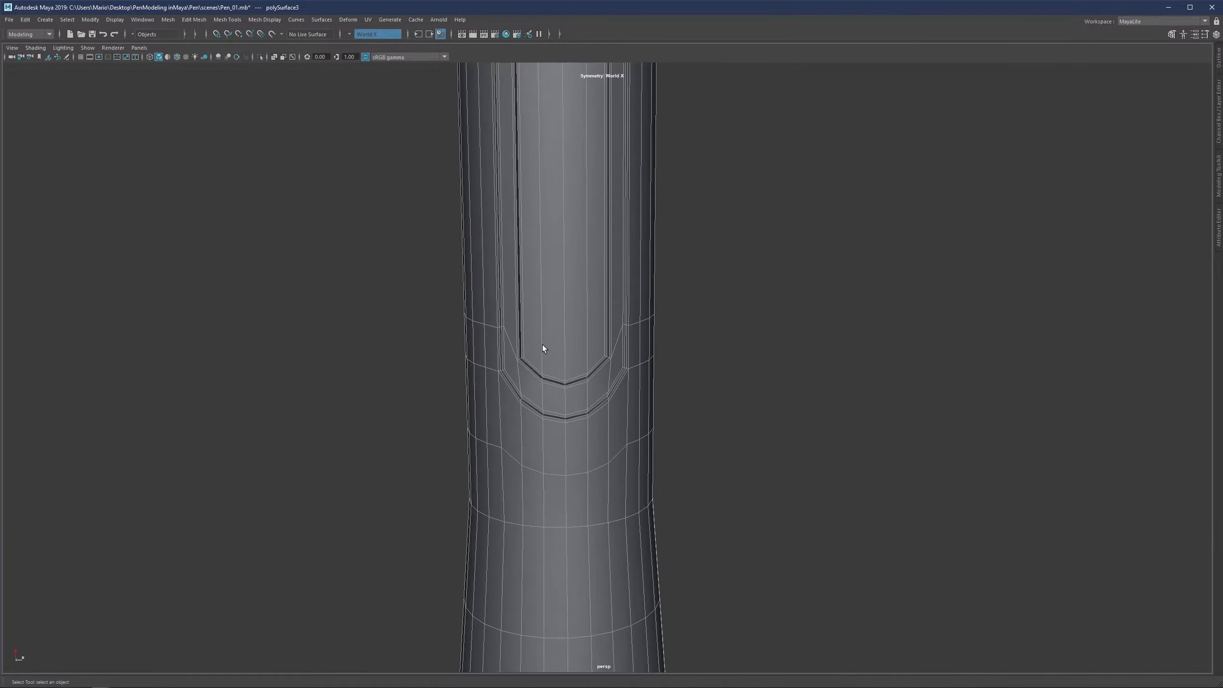
Insert four centred edge loops across the pen body, progressively closer to the button's lower end, with Multi-Cut and check them in smoothed preview
{"action": "key", "text": "ctrl+shift+x"}
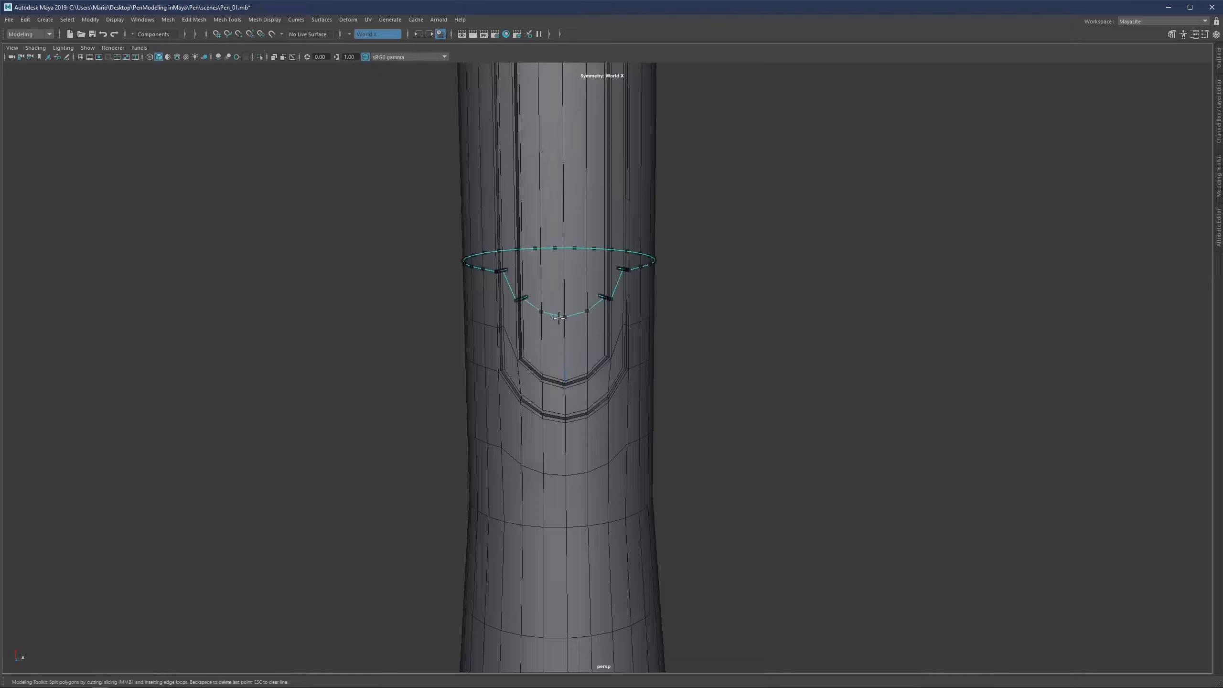
{"action": "middle_click", "coordinate": [559, 323], "text": "ctrl"}
{"action": "middle_click", "coordinate": [572, 338], "text": "ctrl"}
{"action": "middle_click", "coordinate": [569, 333], "text": "ctrl"}
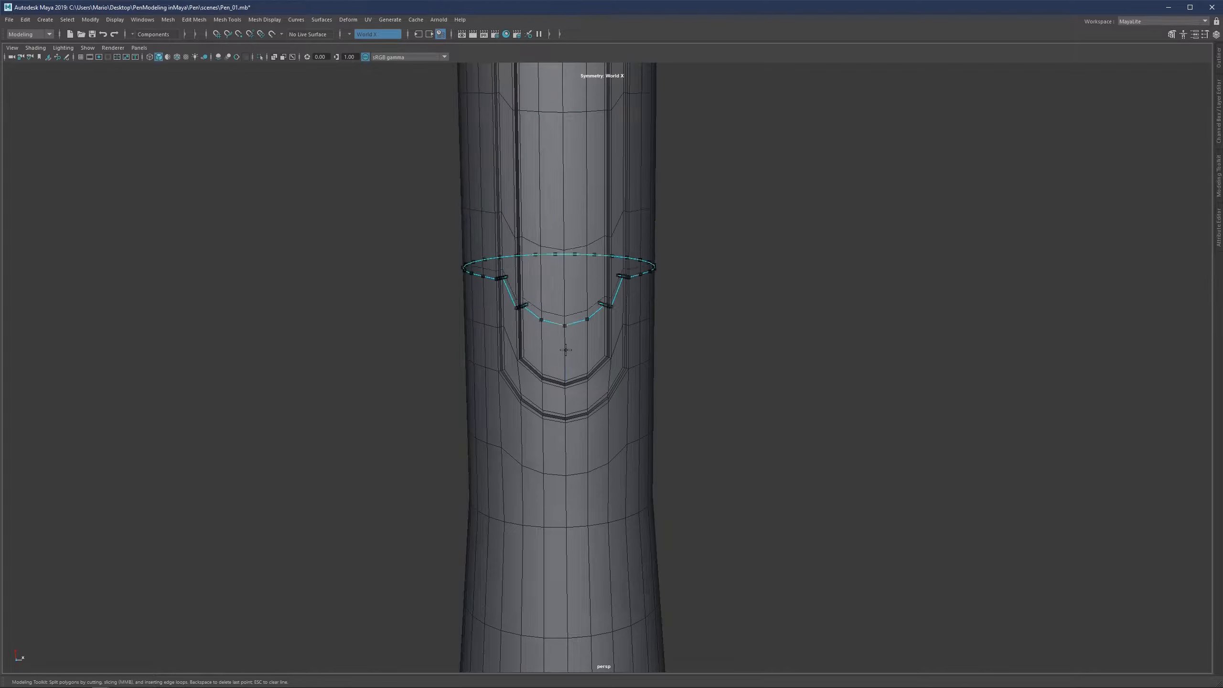
{"action": "middle_click", "coordinate": [566, 350], "text": "ctrl"}
{"action": "key", "text": "3"}
{"action": "key", "text": "q"}
{"action": "right_click_drag", "start_coordinate": [724, 307], "coordinate": [789, 267]}
{"action": "left_click", "coordinate": [790, 267]}
{"action": "scroll", "coordinate": [703, 297], "scroll_direction": "down", "scroll_amount": 5}
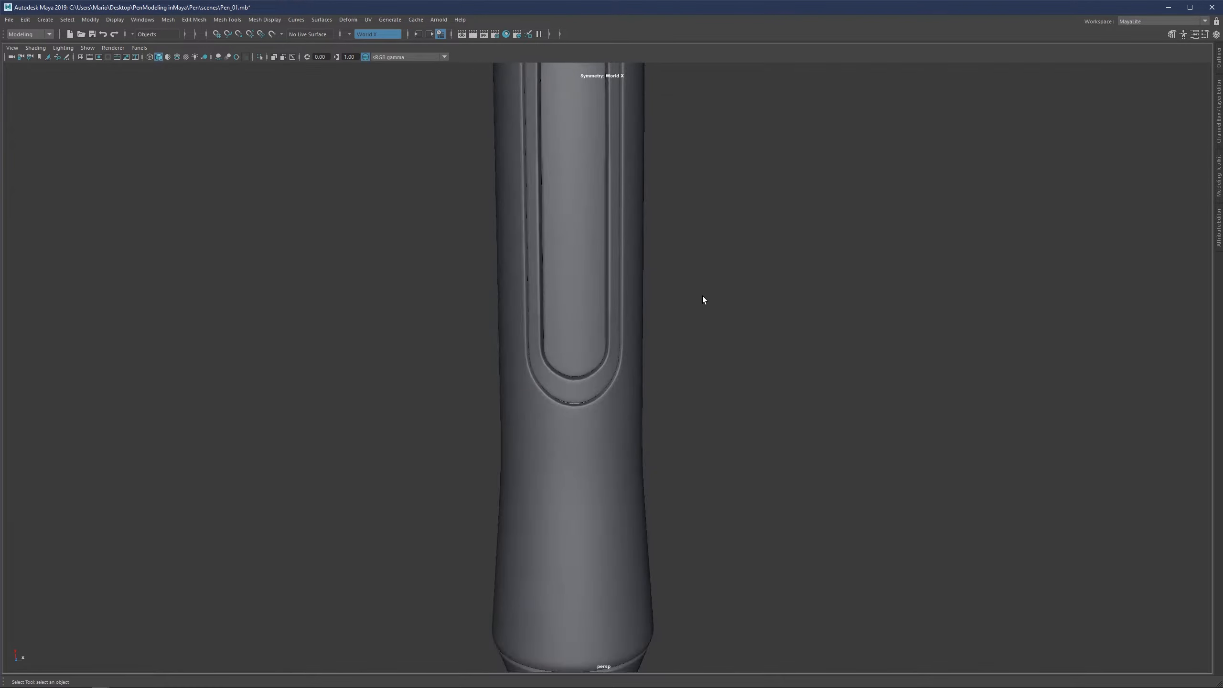
{"action": "scroll", "coordinate": [629, 317], "scroll_direction": "down", "scroll_amount": 2}
{"action": "middle_click_drag", "start_coordinate": [611, 282], "coordinate": [603, 347], "text": "alt"}
{"action": "mouse_move", "coordinate": [573, 327]}
{"action": "left_mouse_down", "text": "alt"}
{"action": "mouse_move", "coordinate": [606, 325]}
{"action": "mouse_move", "coordinate": [570, 323]}
{"action": "left_mouse_up", "text": "alt"}
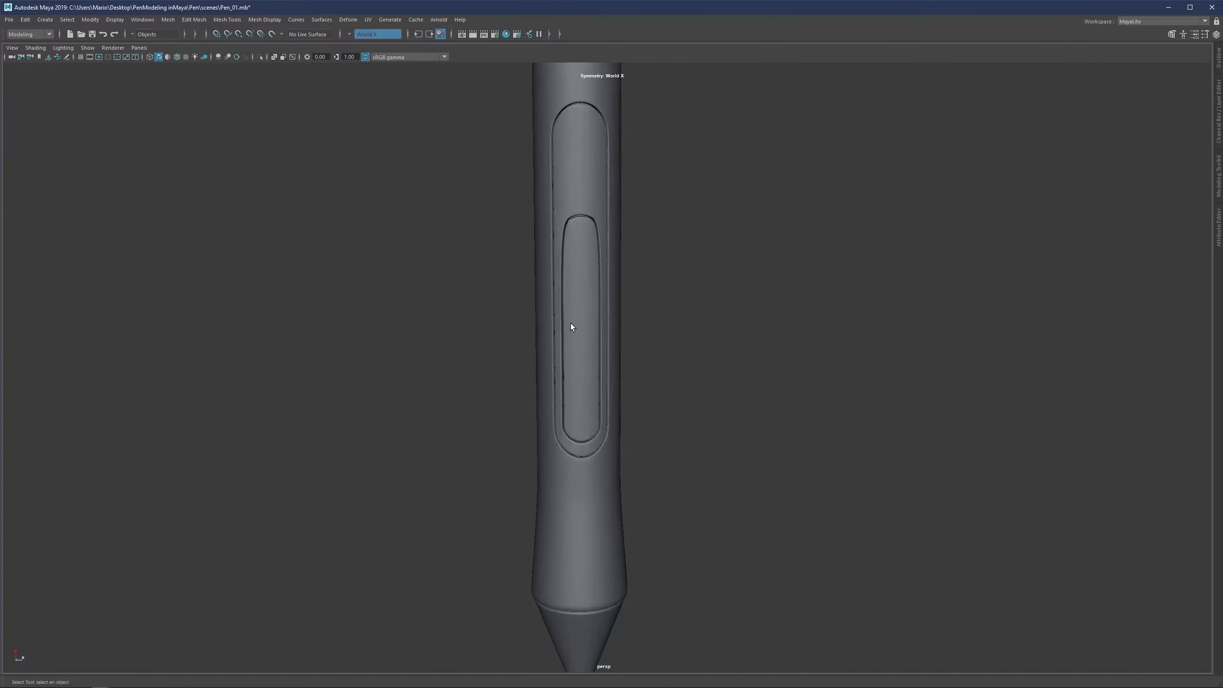
Insert three edge loops across the pen body, progressively closer to the inner button's upper end, with Multi-Cut and preview the smoothed result
{"action": "left_click", "coordinate": [571, 324]}
{"action": "key", "text": "1"}
{"action": "scroll", "coordinate": [591, 319], "scroll_direction": "up", "scroll_amount": 2}
{"action": "scroll", "coordinate": [590, 319], "scroll_direction": "up", "scroll_amount": 3}
{"action": "middle_click_drag", "start_coordinate": [579, 263], "coordinate": [569, 349], "text": "alt"}
{"action": "scroll", "coordinate": [570, 350], "scroll_direction": "up", "scroll_amount": 2}
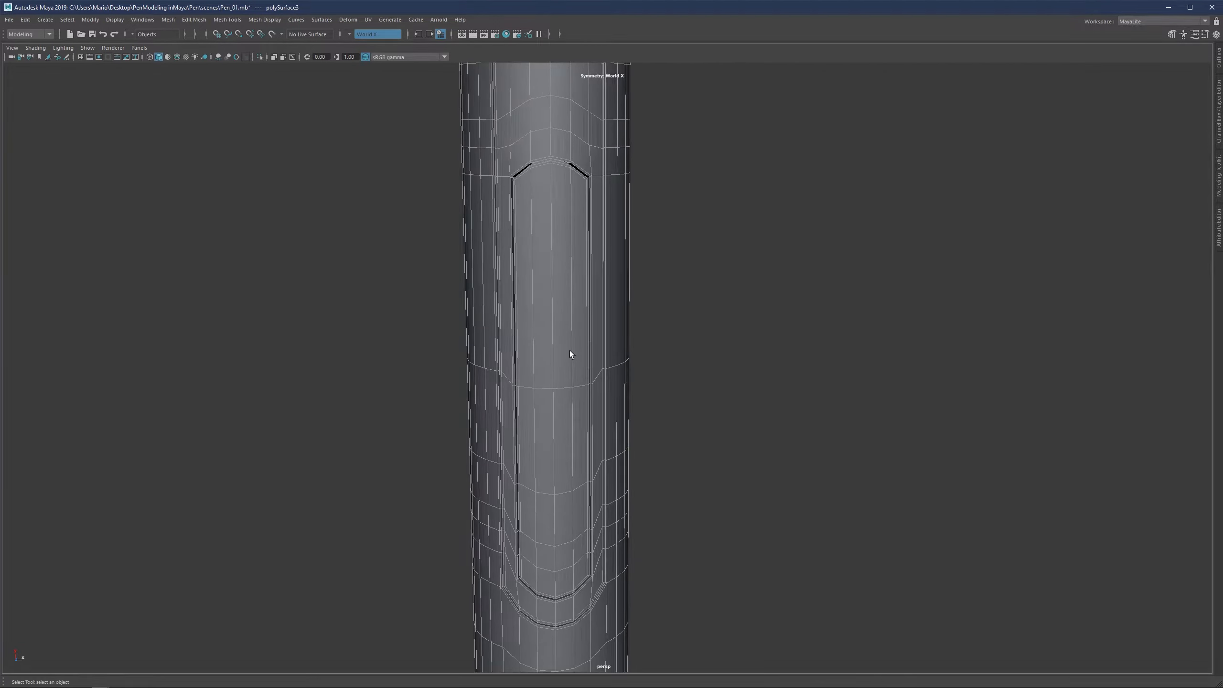
{"action": "key", "text": "ctrl+shift+x"}
{"action": "left_click", "coordinate": [531, 169]}
{"action": "key", "text": "Escape"}
{"action": "left_click", "coordinate": [552, 278], "text": "ctrl"}
{"action": "left_click", "coordinate": [551, 221], "text": "ctrl"}
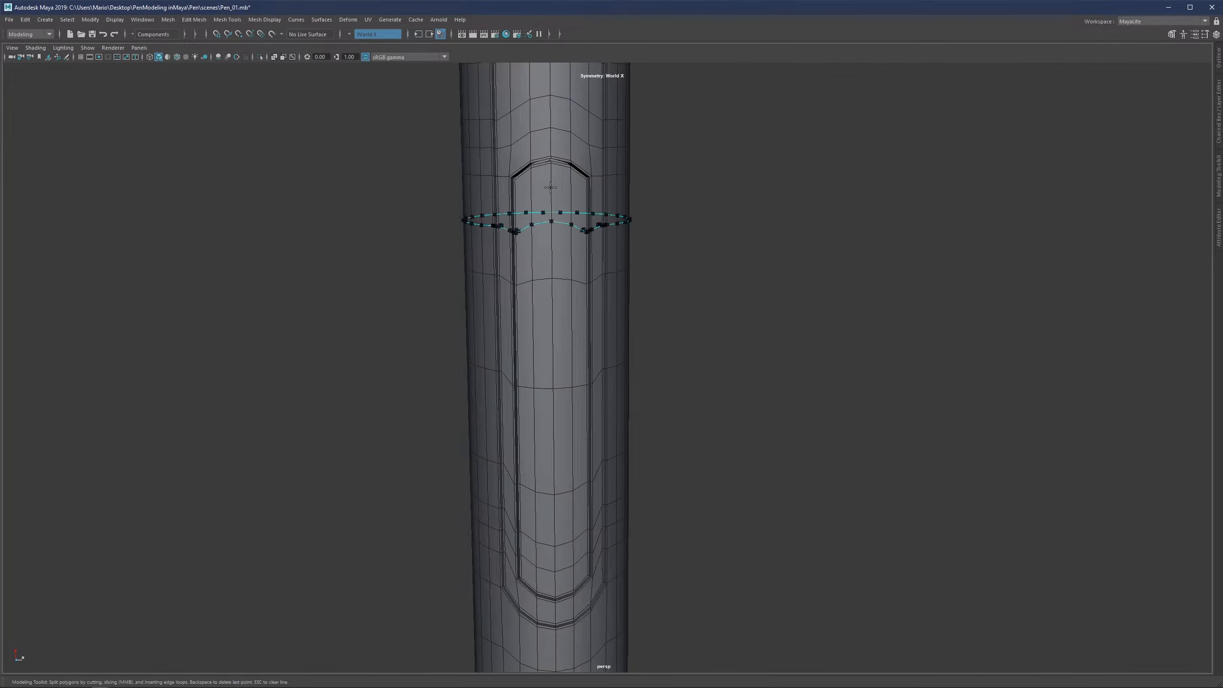
{"action": "left_click", "coordinate": [551, 183], "text": "ctrl"}
{"action": "key", "text": "3"}
{"action": "right_click_drag", "start_coordinate": [703, 308], "coordinate": [729, 279]}
{"action": "left_click", "coordinate": [733, 280]}
{"action": "key", "text": "alt+5"}
{"action": "key", "text": "q"}
Inspect the smoothed pen and compare the button's lower curve with its unsmoothed mesh
{"action": "scroll", "coordinate": [682, 305], "scroll_direction": "down", "scroll_amount": 3}
{"action": "key", "text": "alt+5"}
{"action": "scroll", "coordinate": [660, 324], "scroll_direction": "down", "scroll_amount": 4}
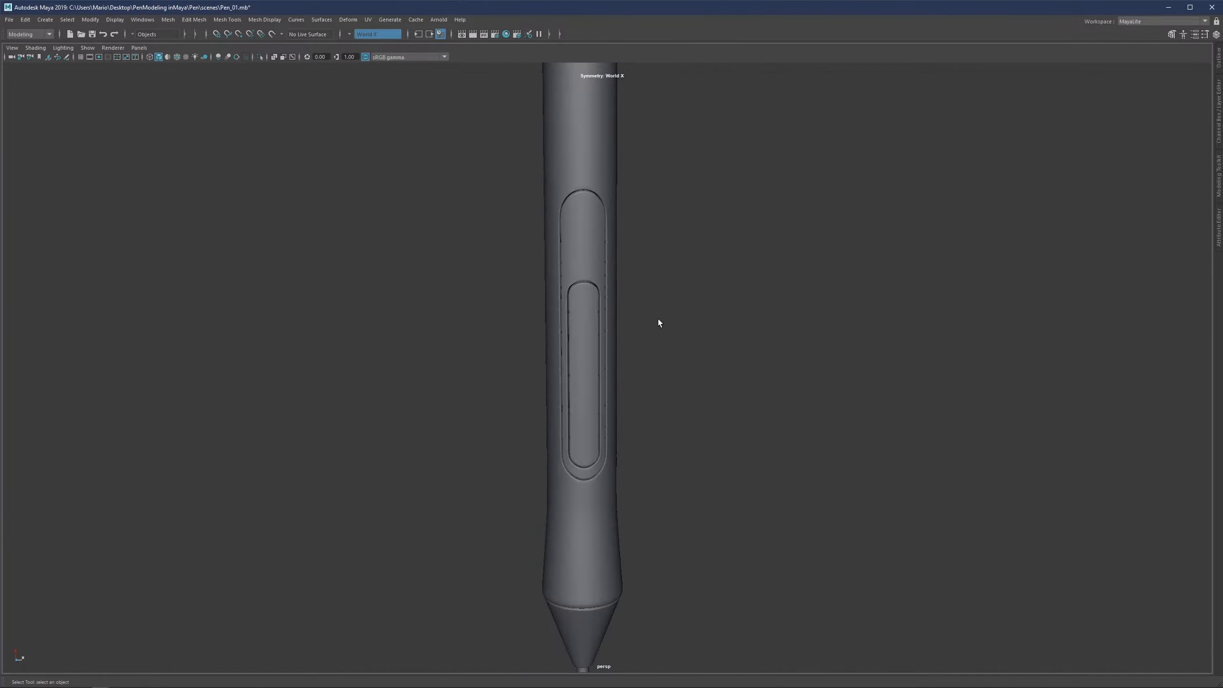
{"action": "scroll", "coordinate": [657, 319], "scroll_direction": "down", "scroll_amount": 2}
{"action": "scroll", "coordinate": [602, 332], "scroll_direction": "down", "scroll_amount": 4}
{"action": "left_click_drag", "start_coordinate": [588, 332], "coordinate": [576, 379], "text": "alt"}
{"action": "scroll", "coordinate": [576, 379], "scroll_direction": "up", "scroll_amount": 5}
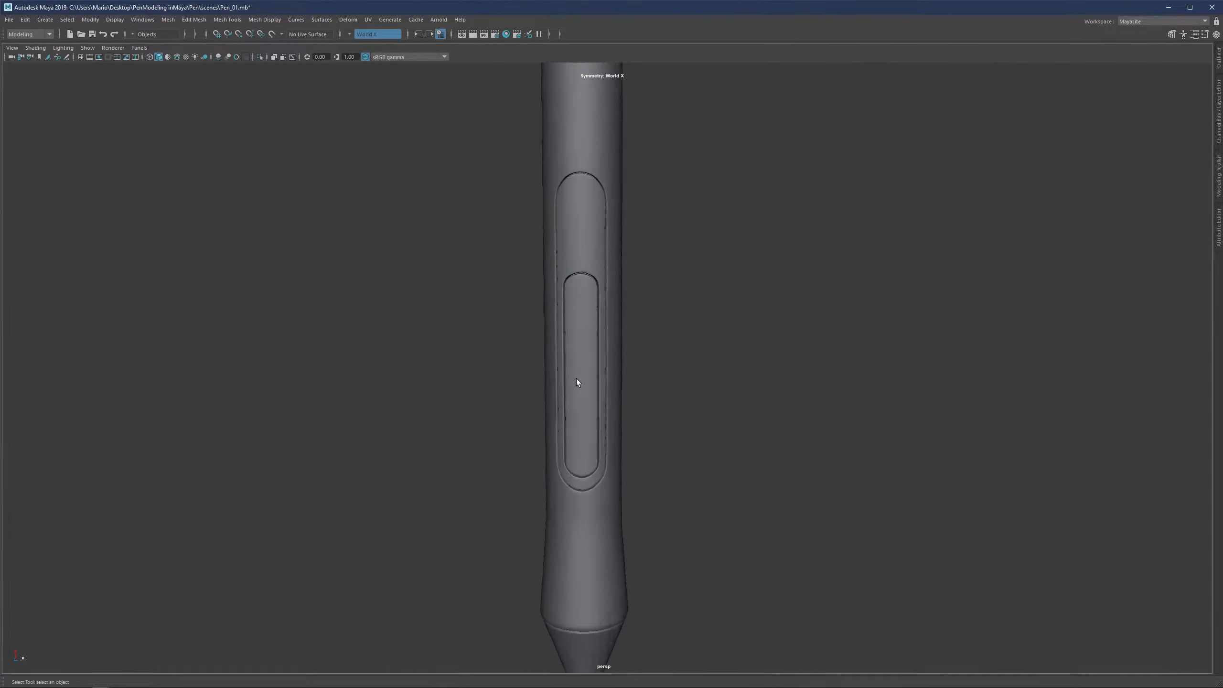
{"action": "scroll", "coordinate": [577, 379], "scroll_direction": "up", "scroll_amount": 5}
{"action": "middle_click_drag", "start_coordinate": [590, 486], "coordinate": [586, 331], "text": "alt"}
{"action": "left_click_drag", "start_coordinate": [586, 331], "coordinate": [593, 324], "text": "alt"}
{"action": "scroll", "coordinate": [593, 323], "scroll_direction": "up", "scroll_amount": 3}
{"action": "middle_click_drag", "start_coordinate": [593, 361], "coordinate": [591, 343], "text": "alt"}
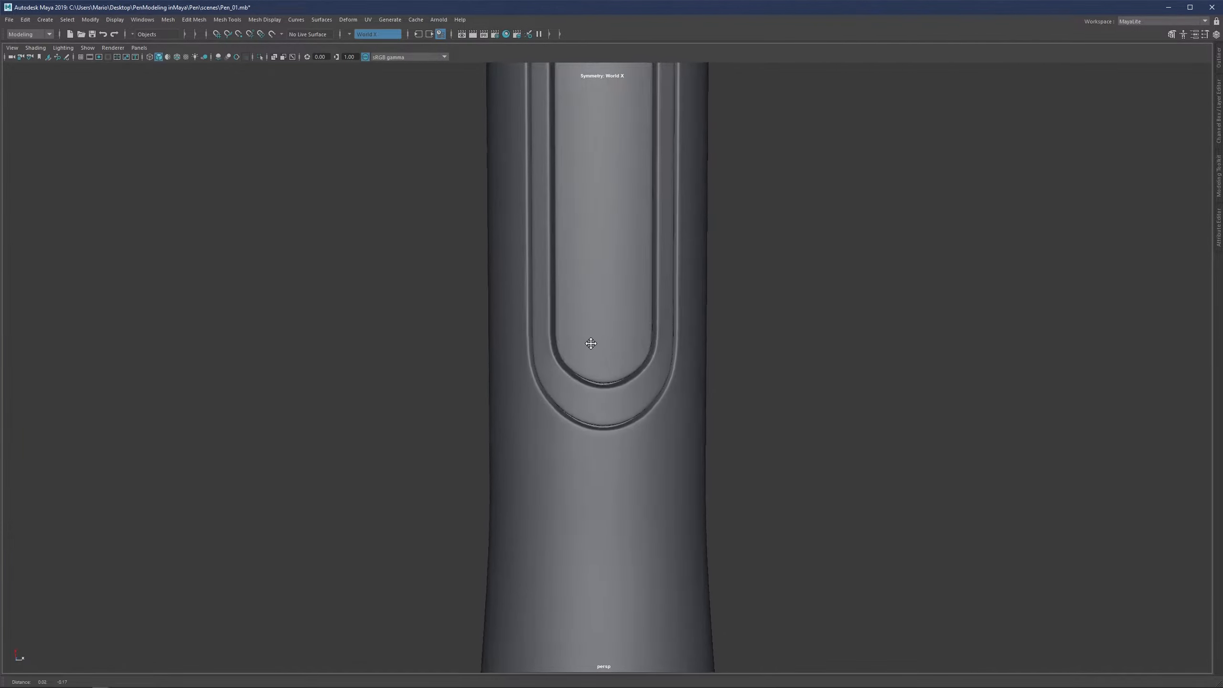
{"action": "left_click", "coordinate": [602, 331]}
{"action": "key", "text": "1"}
{"action": "key", "text": "3"}
{"action": "key", "text": "1"}
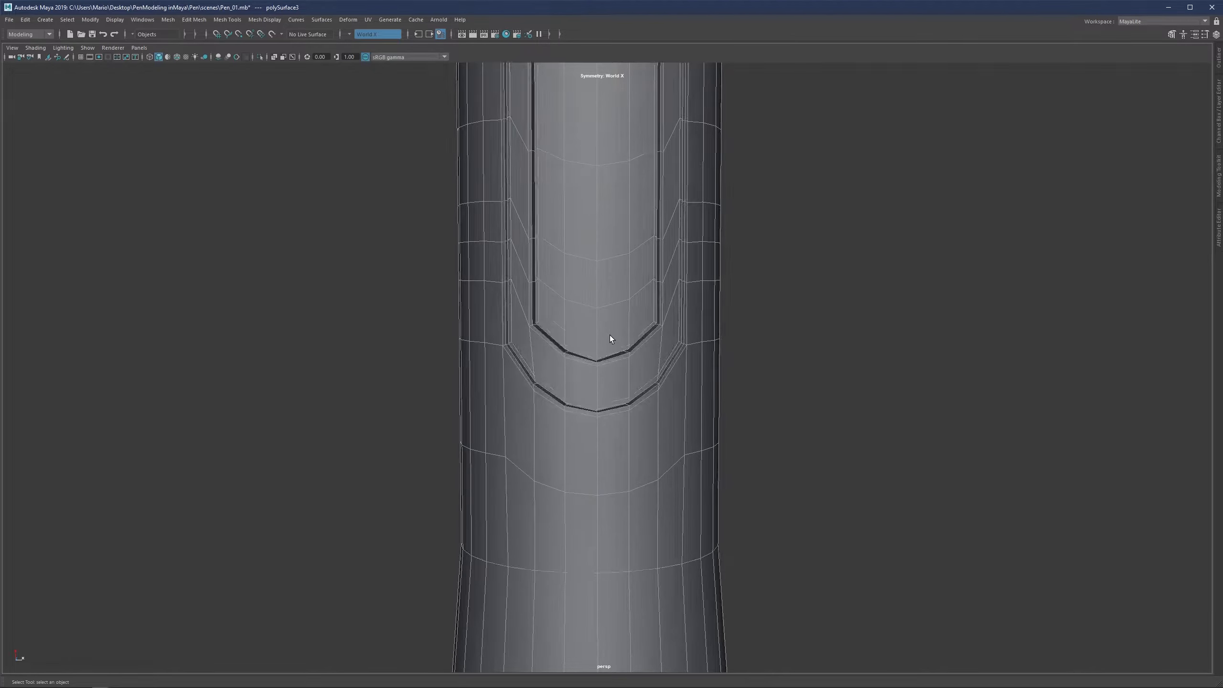
{"action": "key", "text": "3"}
{"action": "left_click", "coordinate": [816, 257]}
{"action": "left_click", "coordinate": [585, 333]}
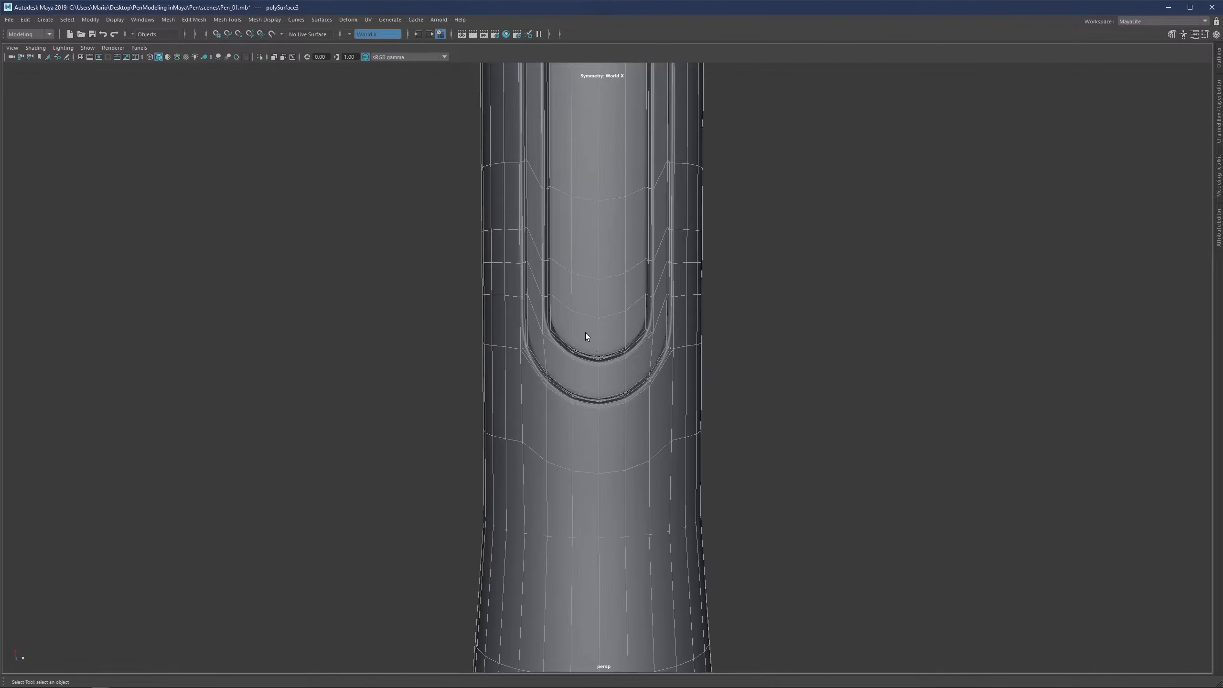
Move the centre vertices at the lower end of the inner groove slightly to refine the end's curve
{"action": "right_click_drag", "start_coordinate": [585, 333], "coordinate": [545, 336]}
{"action": "key", "text": "1"}
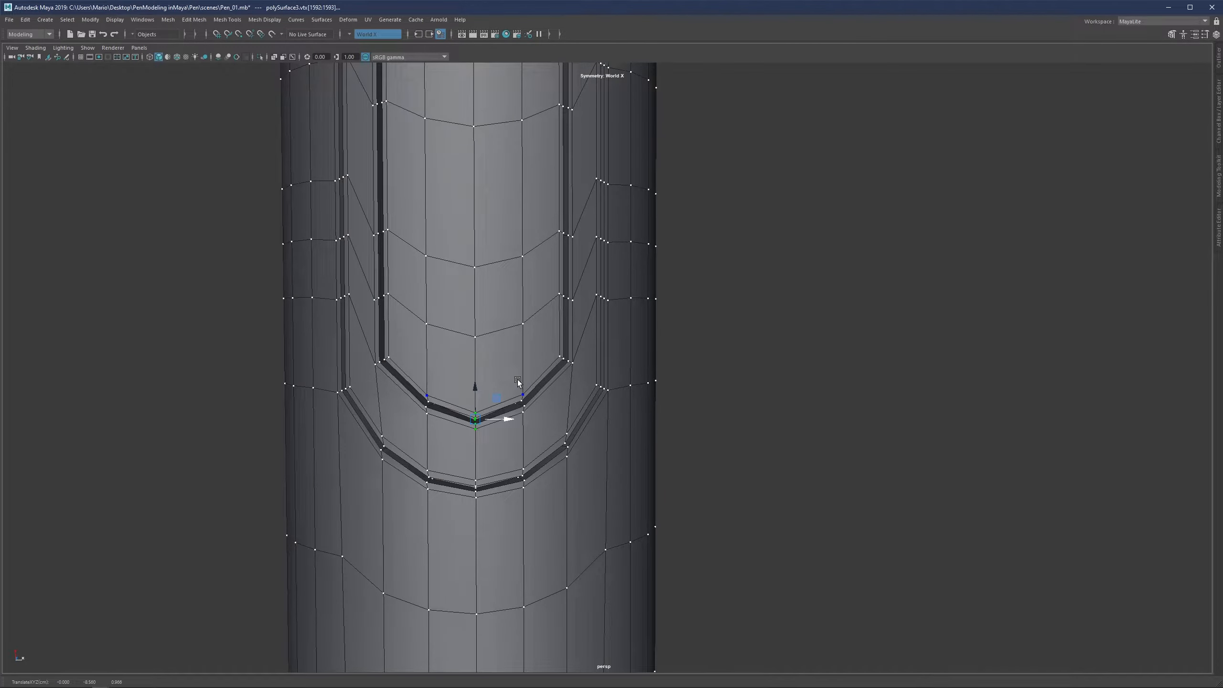
{"action": "left_click_drag", "start_coordinate": [474, 388], "coordinate": [467, 384], "text": "alt"}
{"action": "left_click_drag", "start_coordinate": [510, 426], "coordinate": [506, 426], "text": "alt"}
{"action": "left_click_drag", "start_coordinate": [506, 425], "coordinate": [522, 384]}
{"action": "key", "text": "3"}
Inspect the smoothed button from several angles and compare the pen with the reference image in the front view
{"action": "left_click", "coordinate": [711, 385]}
{"action": "right_click_drag", "start_coordinate": [711, 385], "coordinate": [526, 408], "text": "alt"}
{"action": "left_click_drag", "start_coordinate": [526, 408], "coordinate": [509, 386], "text": "alt"}
{"action": "right_click_drag", "start_coordinate": [646, 376], "coordinate": [546, 403], "text": "alt"}
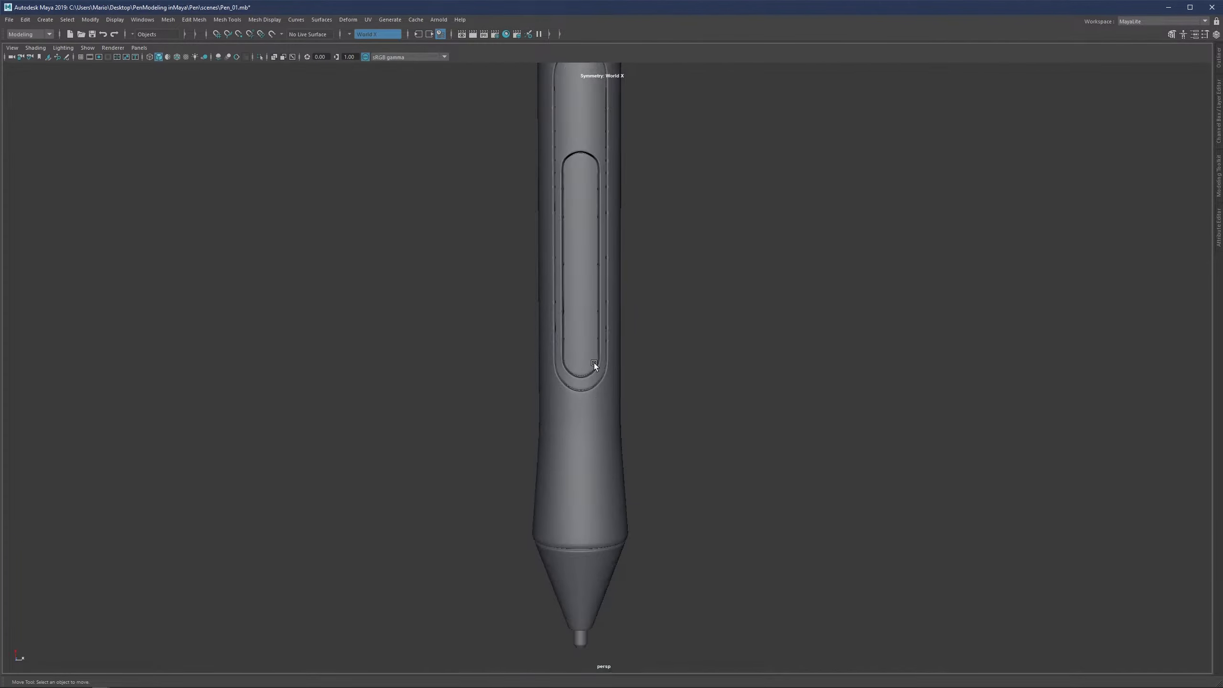
{"action": "middle_click_drag", "start_coordinate": [595, 364], "coordinate": [599, 443], "text": "alt"}
{"action": "left_click_drag", "start_coordinate": [570, 420], "coordinate": [596, 418], "text": "alt"}
{"action": "right_click_drag", "start_coordinate": [596, 418], "coordinate": [577, 454], "text": "alt"}
{"action": "left_click_drag", "start_coordinate": [578, 455], "coordinate": [650, 424], "text": "alt"}
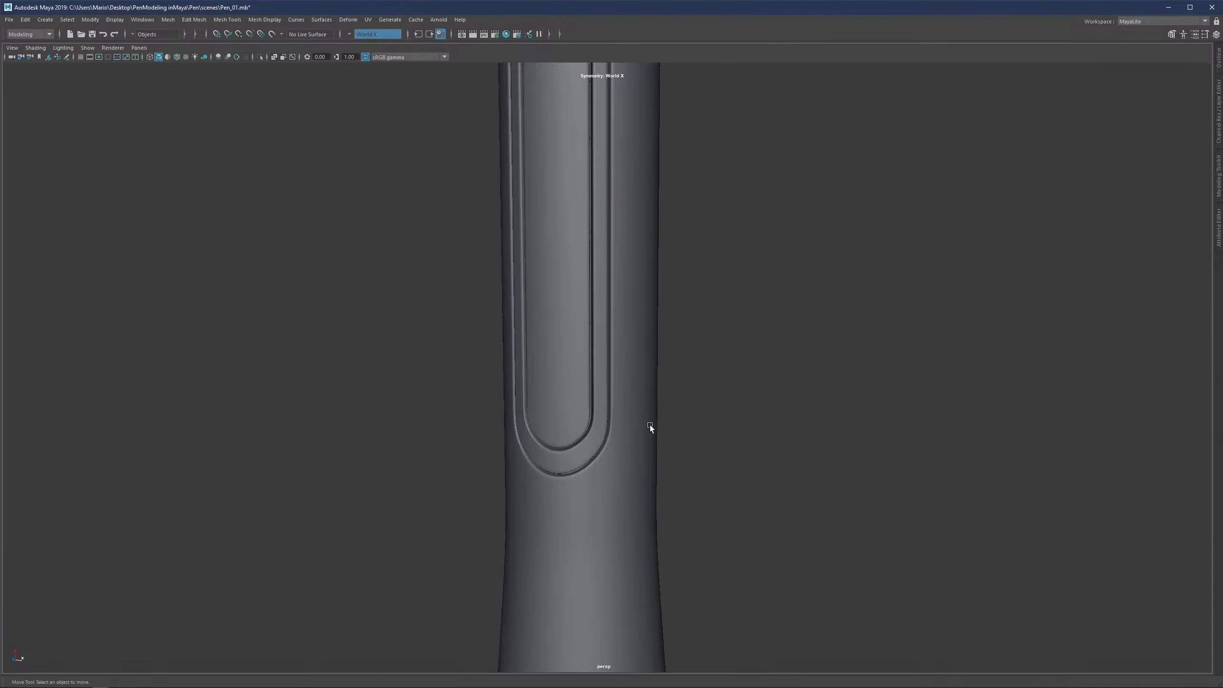
{"action": "right_click_drag", "start_coordinate": [664, 409], "coordinate": [551, 415], "text": "alt"}
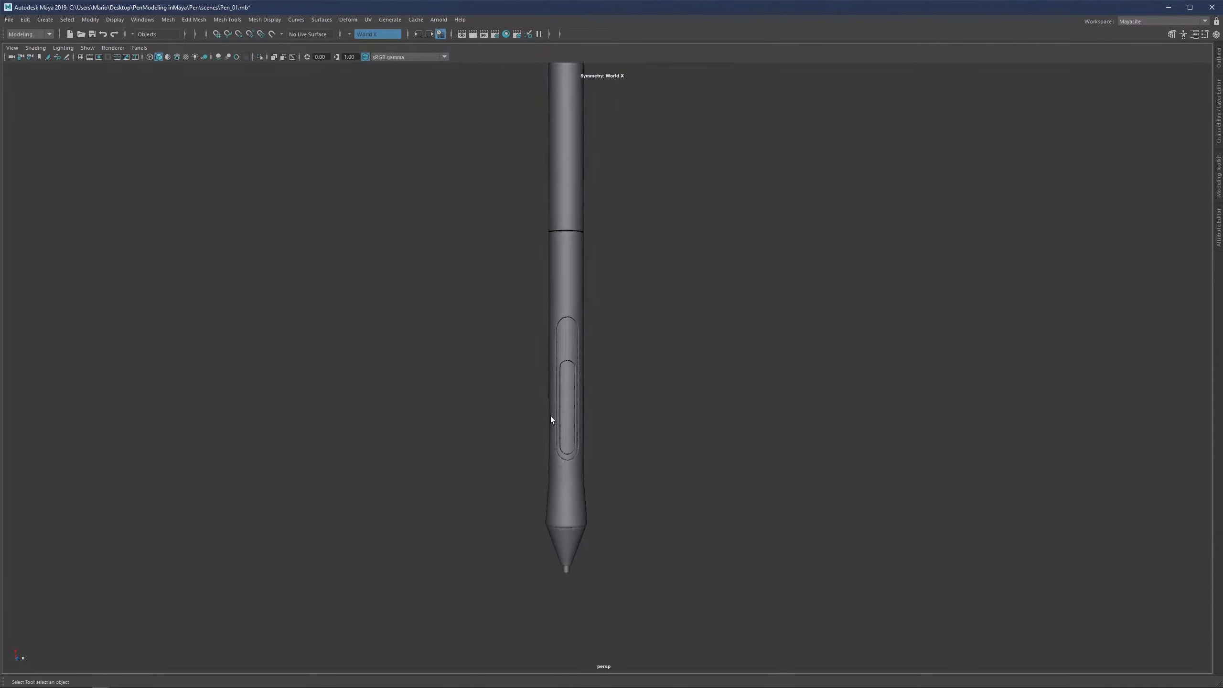
{"action": "key", "text": "q"}
{"action": "key", "text": "space"}
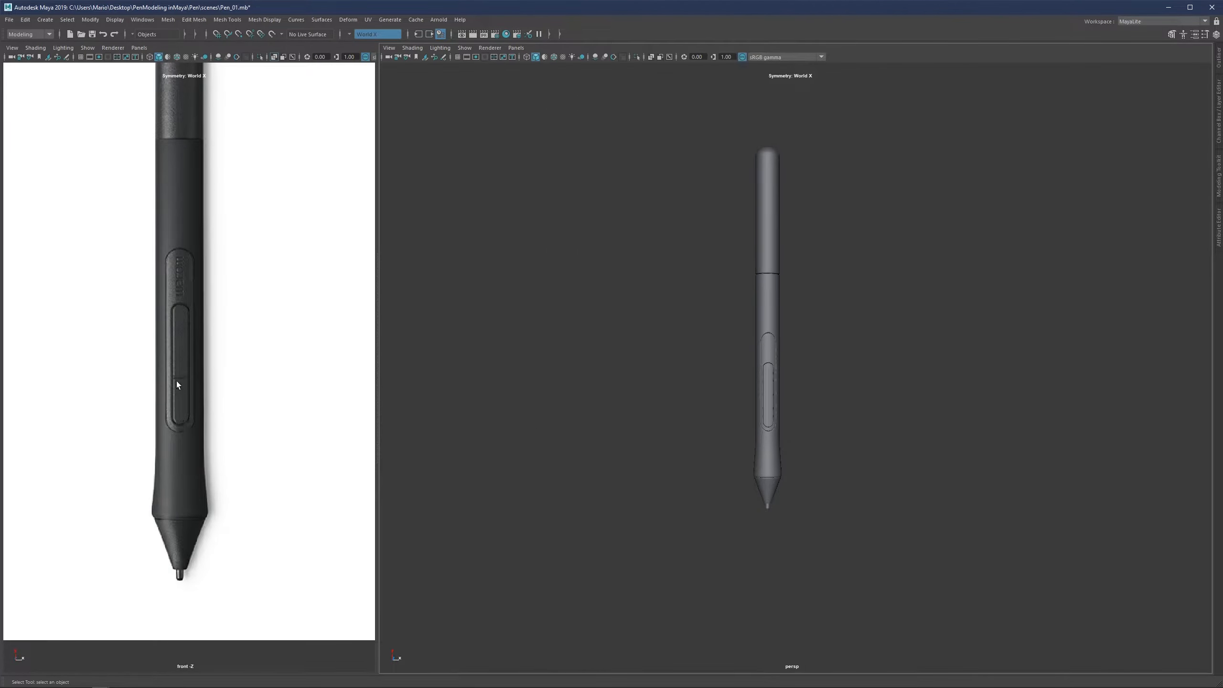
{"action": "left_click", "coordinate": [177, 377]}
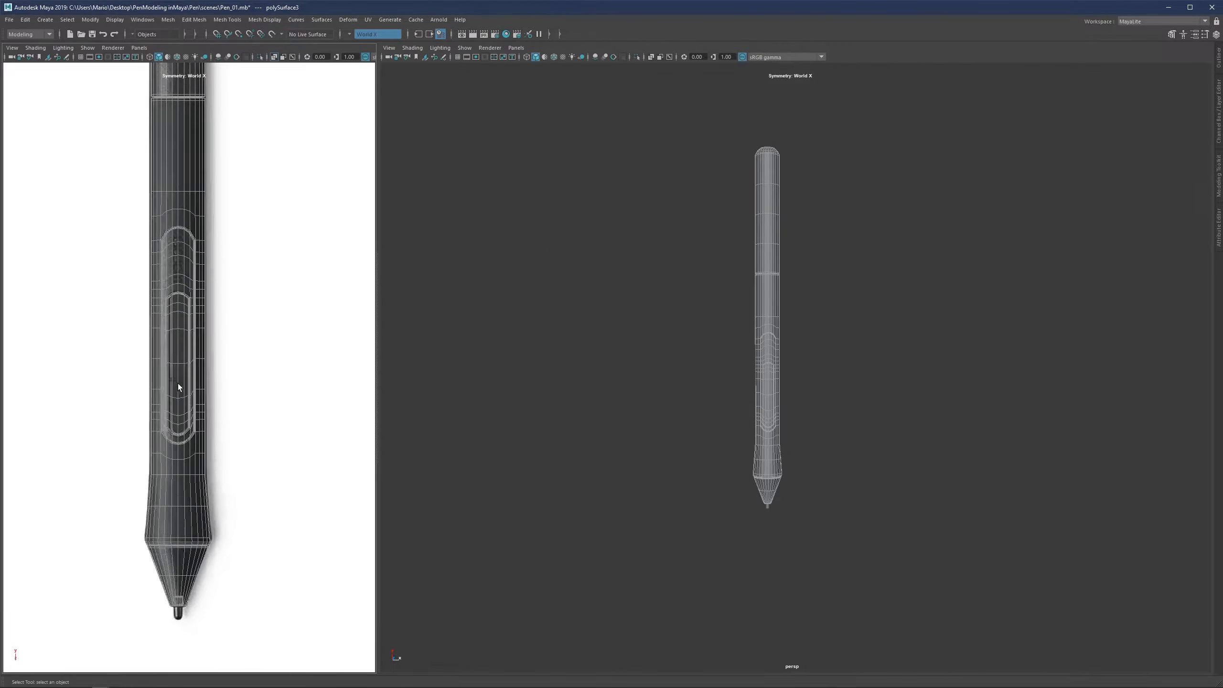
{"action": "scroll", "coordinate": [178, 396], "scroll_direction": "up", "scroll_amount": 3}
{"action": "key", "text": "space"}
{"action": "scroll", "coordinate": [760, 401], "scroll_direction": "up", "scroll_amount": 5}
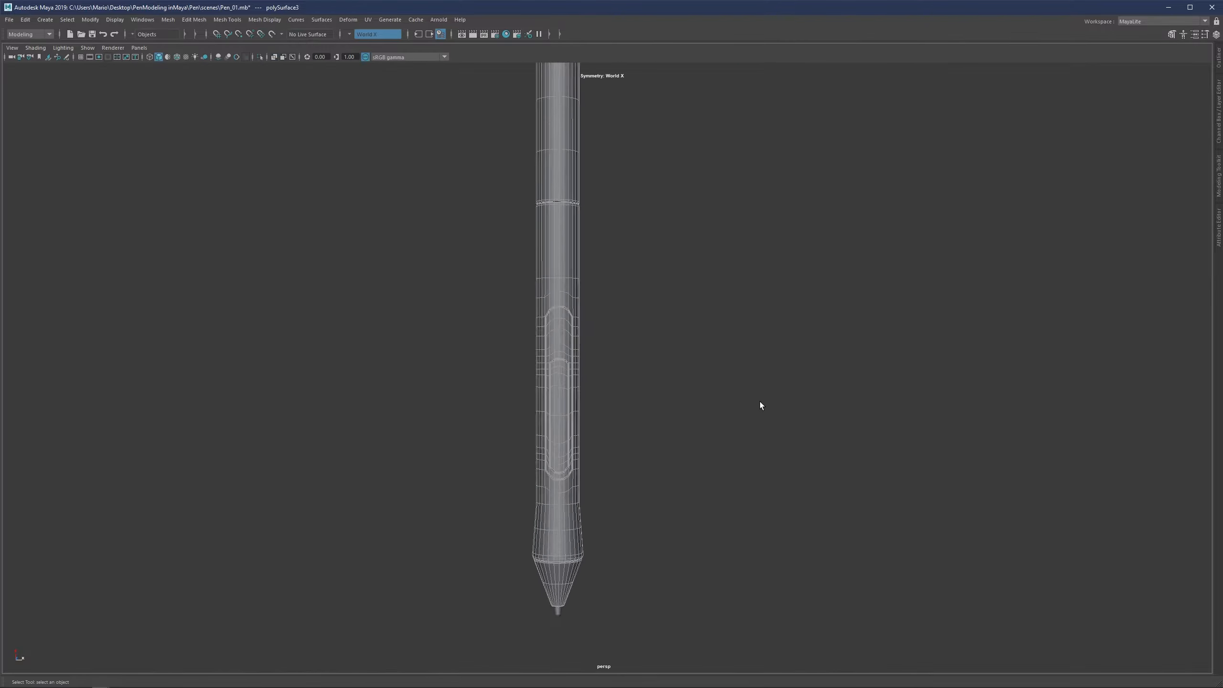
Delete the edge loops crossing the middle of the inner button, keeping those nearest its ends, and check the smoothed shape
{"action": "middle_click_drag", "start_coordinate": [495, 425], "coordinate": [576, 368], "text": "alt"}
{"action": "scroll", "coordinate": [576, 427], "scroll_direction": "up", "scroll_amount": 3}
{"action": "right_click_drag", "start_coordinate": [575, 428], "coordinate": [575, 316]}
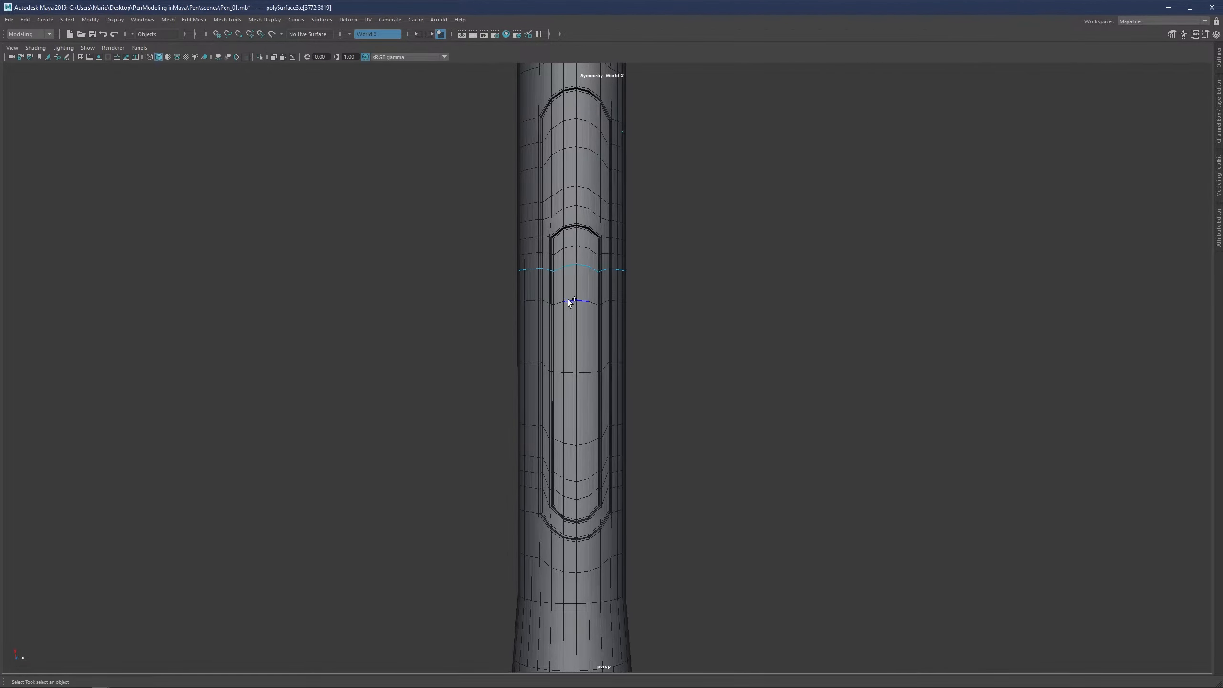
{"action": "double_click", "coordinate": [569, 300], "text": "shift"}
{"action": "key", "text": "ctrl+Delete"}
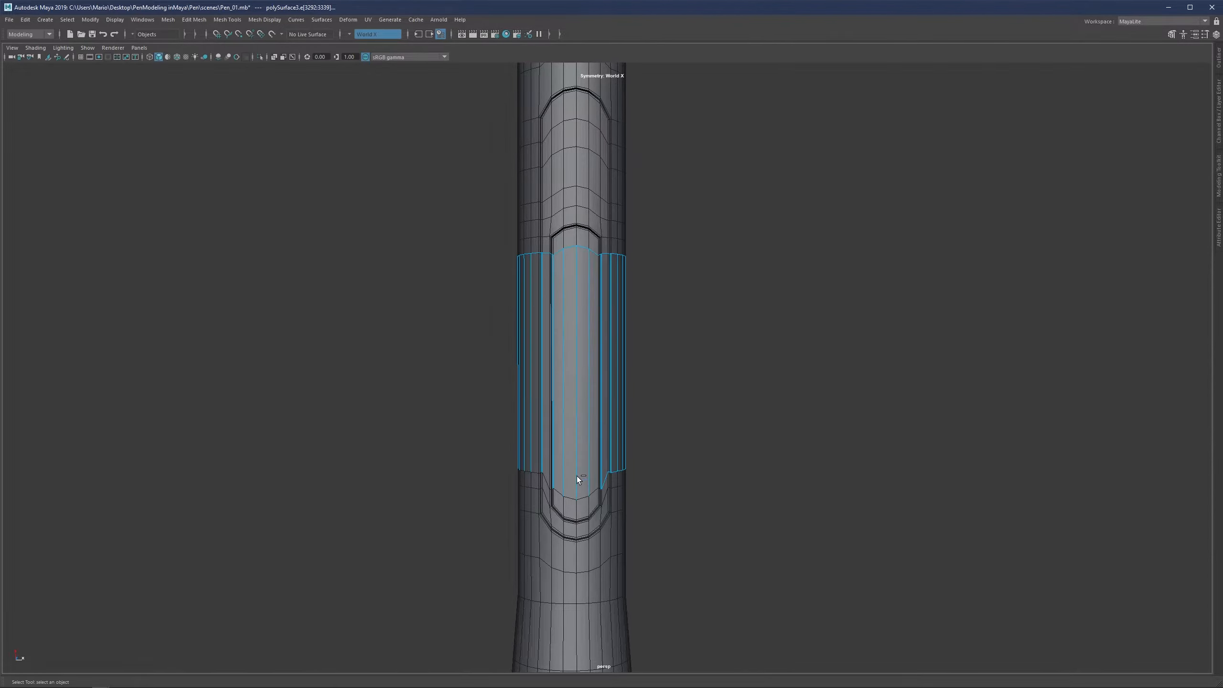
{"action": "double_click", "coordinate": [570, 248]}
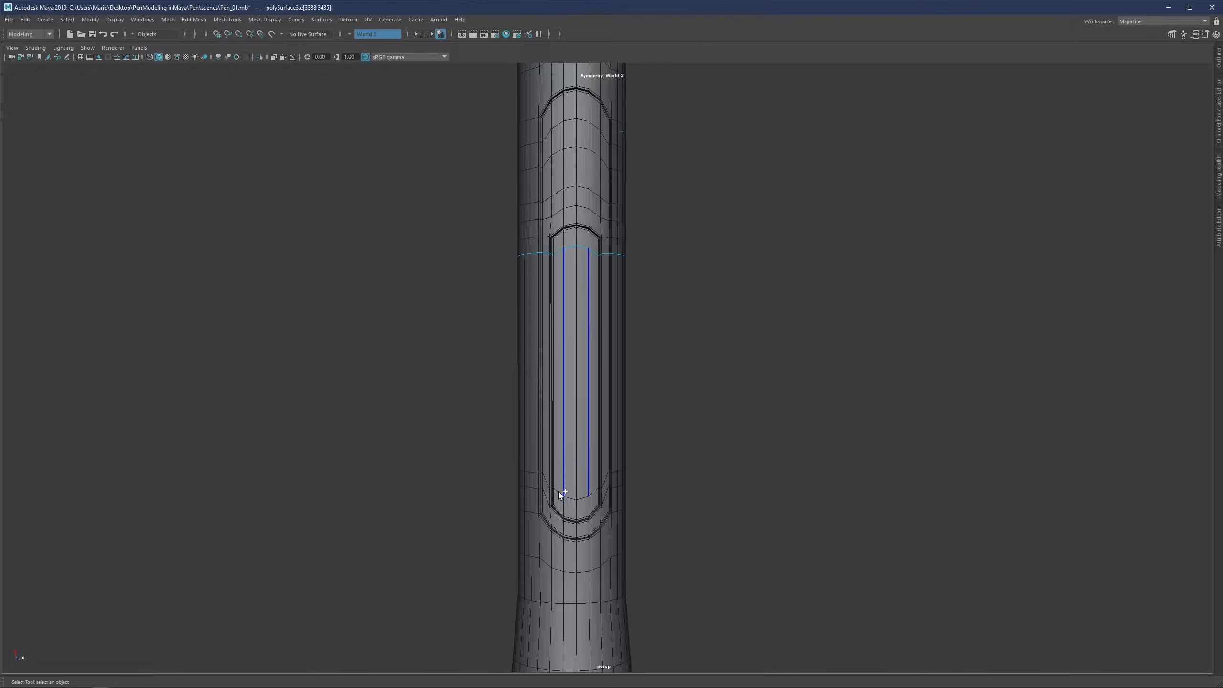
{"action": "key", "text": "3"}
{"action": "right_click_drag", "start_coordinate": [715, 333], "coordinate": [730, 312]}
{"action": "left_click", "coordinate": [728, 311]}
{"action": "left_click", "coordinate": [587, 277]}
{"action": "key", "text": "1"}
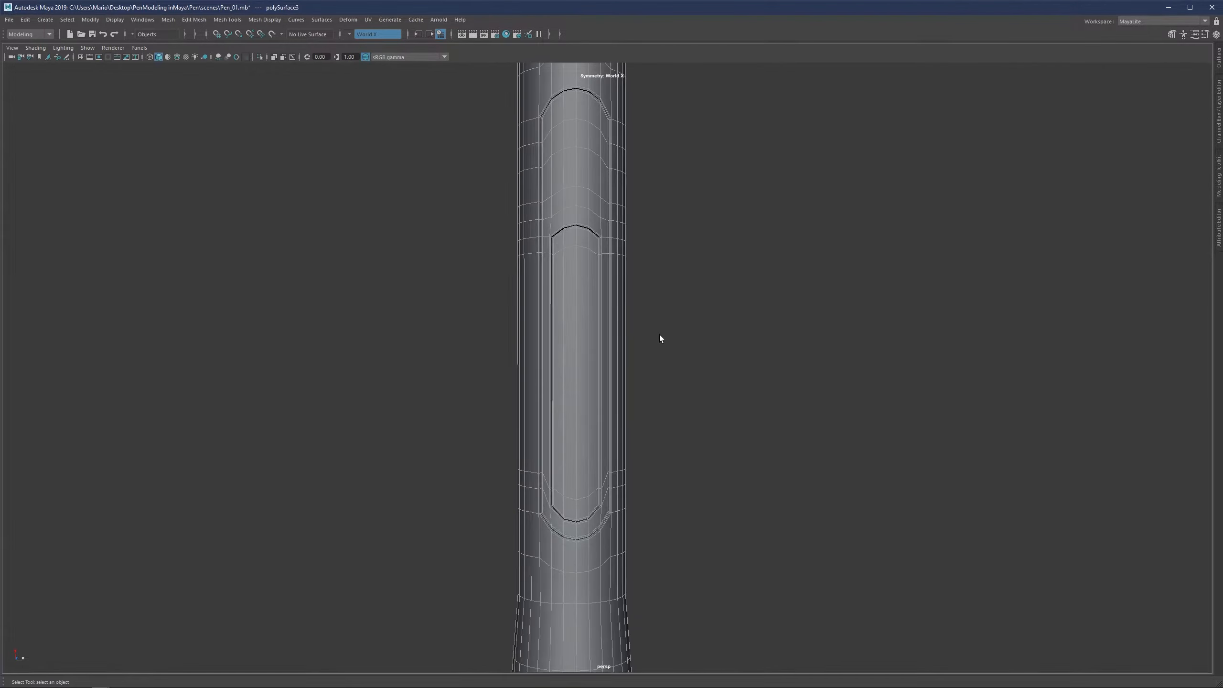
Insert three edge loops across the inner button, one near its middle and one about halfway toward each end, and preview the smoothed result
{"action": "key", "text": "ctrl+shift+x"}
{"action": "scroll", "coordinate": [598, 370], "scroll_direction": "up", "scroll_amount": 1}
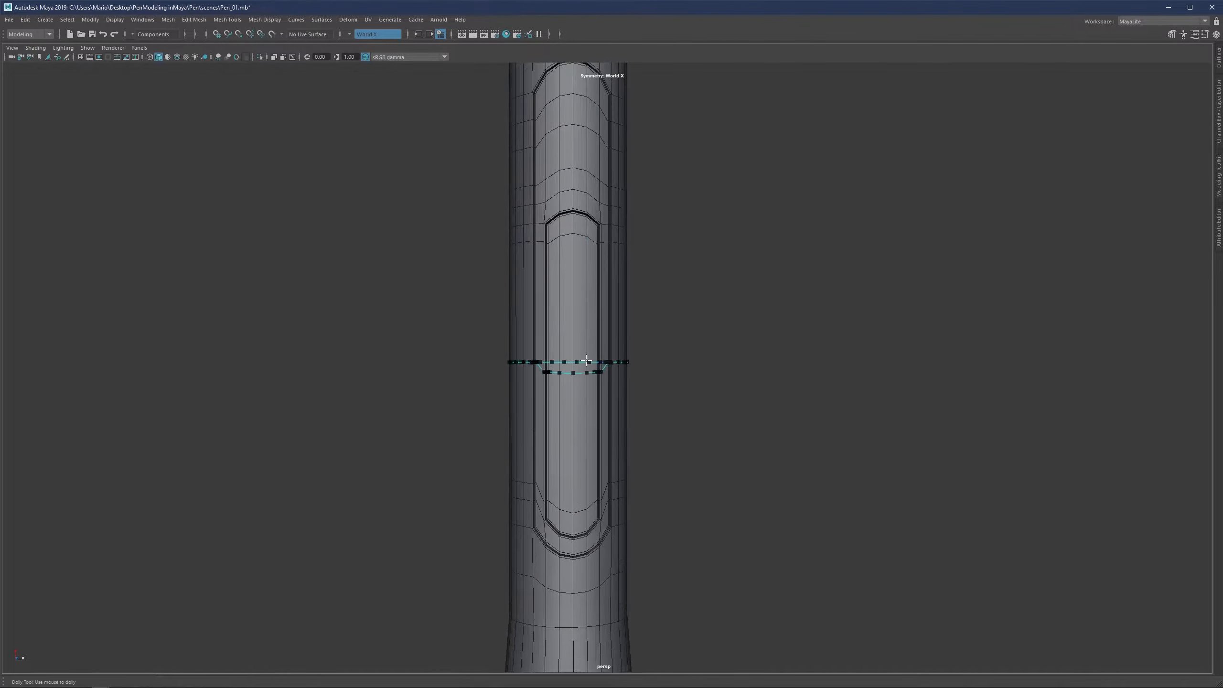
{"action": "left_click", "coordinate": [598, 371], "text": "ctrl"}
{"action": "left_click", "coordinate": [598, 302], "text": "ctrl"}
{"action": "left_click", "coordinate": [600, 442], "text": "ctrl"}
{"action": "key", "text": "3"}
{"action": "key", "text": "q"}
{"action": "scroll", "coordinate": [652, 347], "scroll_direction": "down", "scroll_amount": 1}
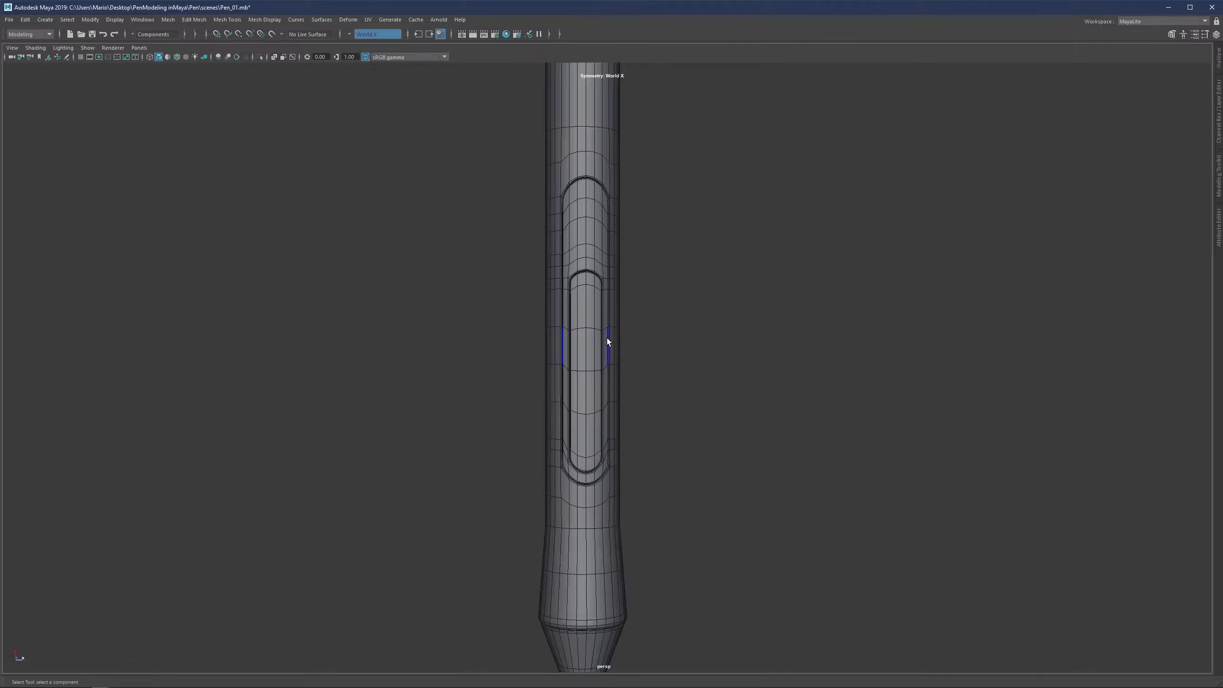
{"action": "scroll", "coordinate": [608, 382], "scroll_direction": "down", "scroll_amount": 2}
{"action": "left_click_drag", "start_coordinate": [608, 382], "coordinate": [626, 401], "text": "alt"}
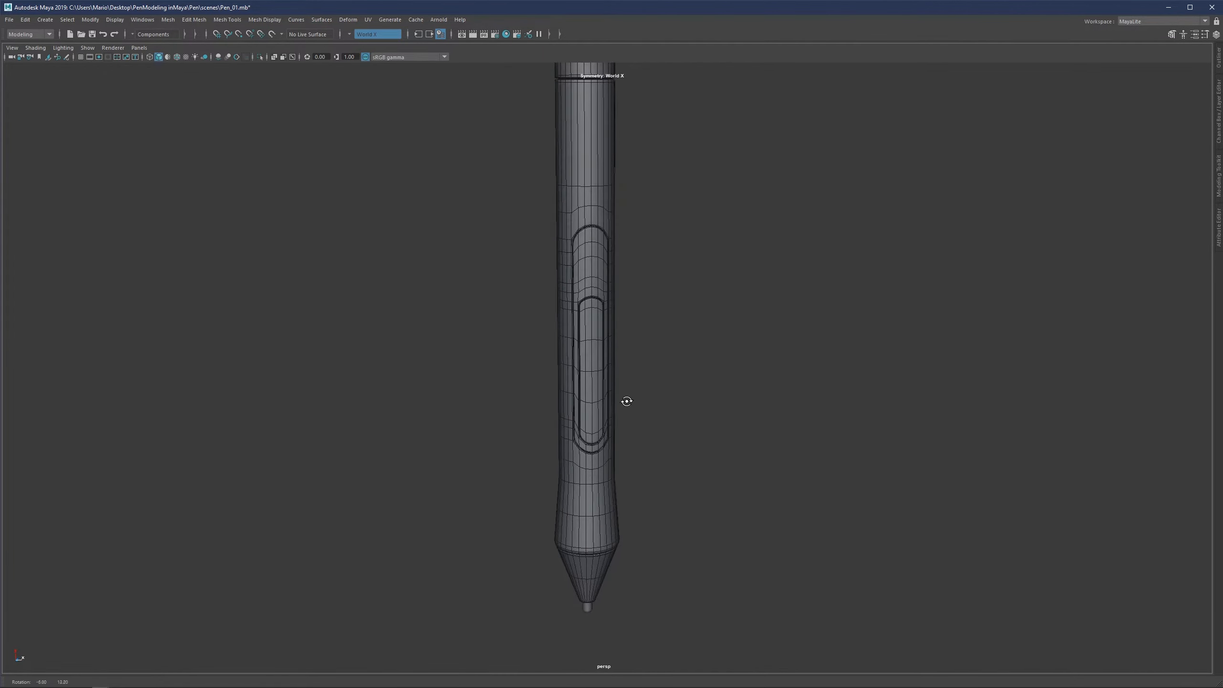
Delete two edge loops crossing the area between the inner button's upper end and the outer outline, and preview the smoothed pen
{"action": "scroll", "coordinate": [586, 350], "scroll_direction": "up", "scroll_amount": 2}
{"action": "middle_click_drag", "start_coordinate": [582, 285], "coordinate": [577, 376], "text": "alt"}
{"action": "scroll", "coordinate": [577, 376], "scroll_direction": "up", "scroll_amount": 4}
{"action": "left_click_drag", "start_coordinate": [582, 341], "coordinate": [569, 335], "text": "alt"}
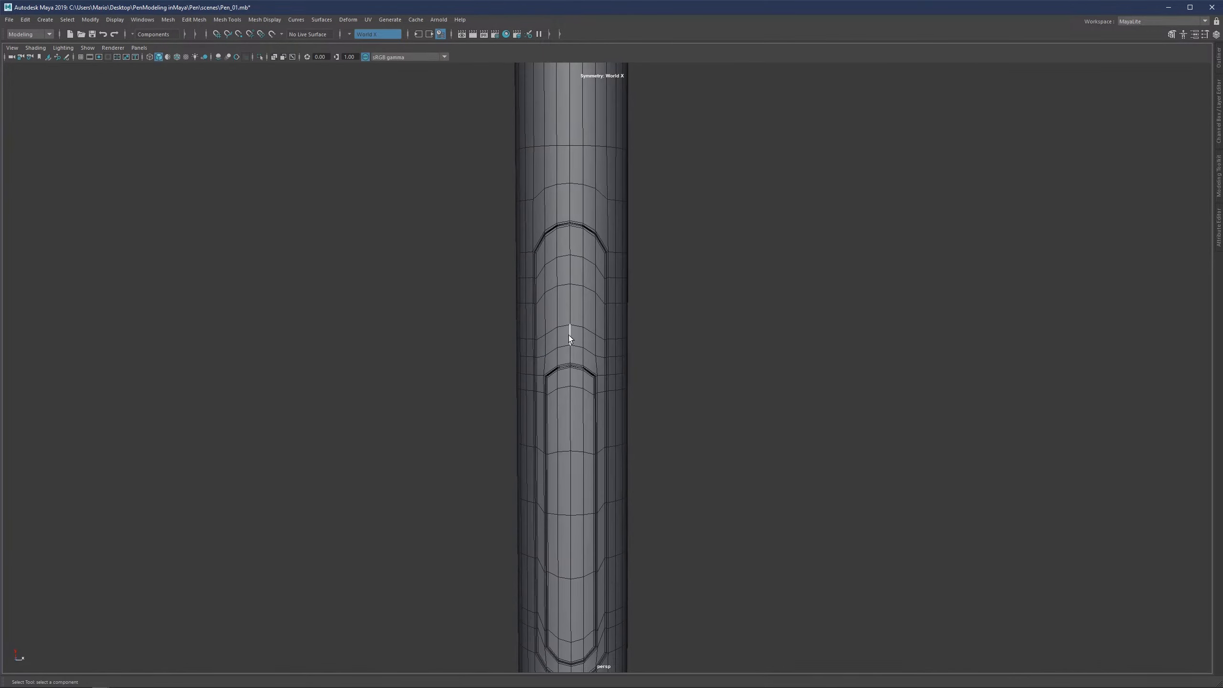
{"action": "double_click", "coordinate": [564, 326]}
{"action": "double_click", "coordinate": [564, 285], "text": "shift"}
{"action": "key", "text": "ctrl+Delete"}
{"action": "right_click_drag", "start_coordinate": [776, 324], "coordinate": [691, 260], "text": "alt"}
{"action": "key", "text": "3"}
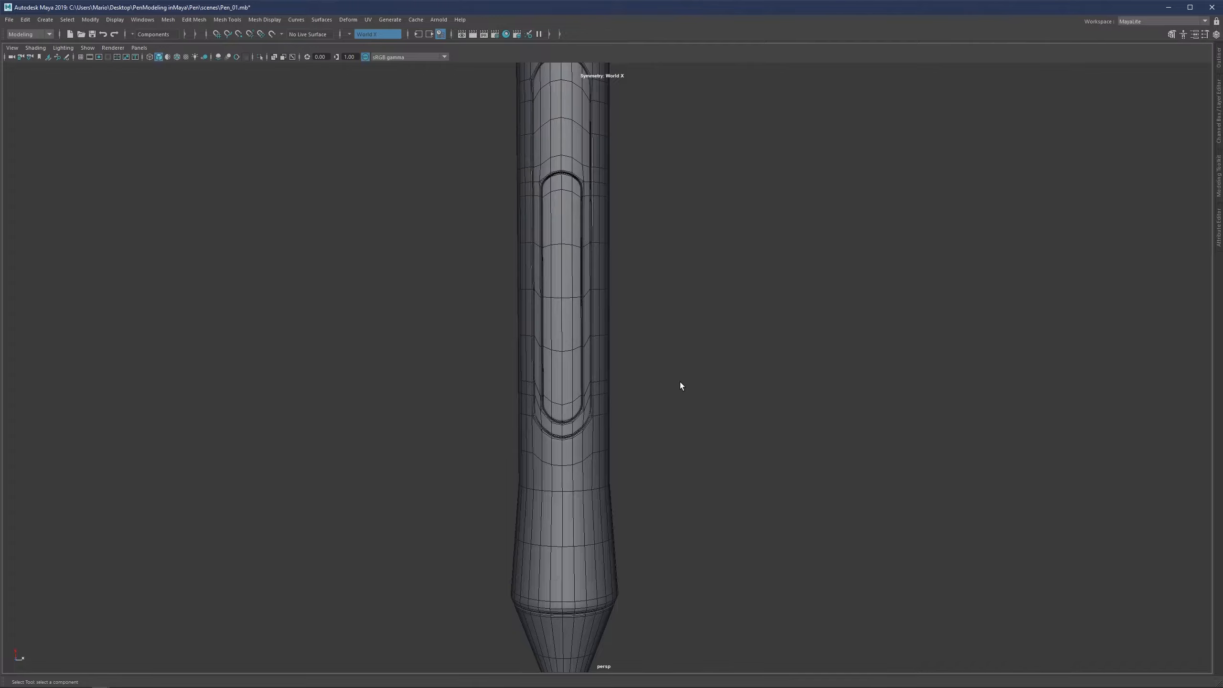
Inspect the pen's smoothed side button along its whole length and compare the smoothed and unsmoothed mesh at its lower end
{"action": "key", "text": "F8"}
{"action": "right_click_drag", "start_coordinate": [660, 352], "coordinate": [583, 293], "text": "alt"}
{"action": "middle_click_drag", "start_coordinate": [583, 293], "coordinate": [582, 379], "text": "alt"}
{"action": "left_click_drag", "start_coordinate": [582, 378], "coordinate": [583, 376], "text": "alt"}
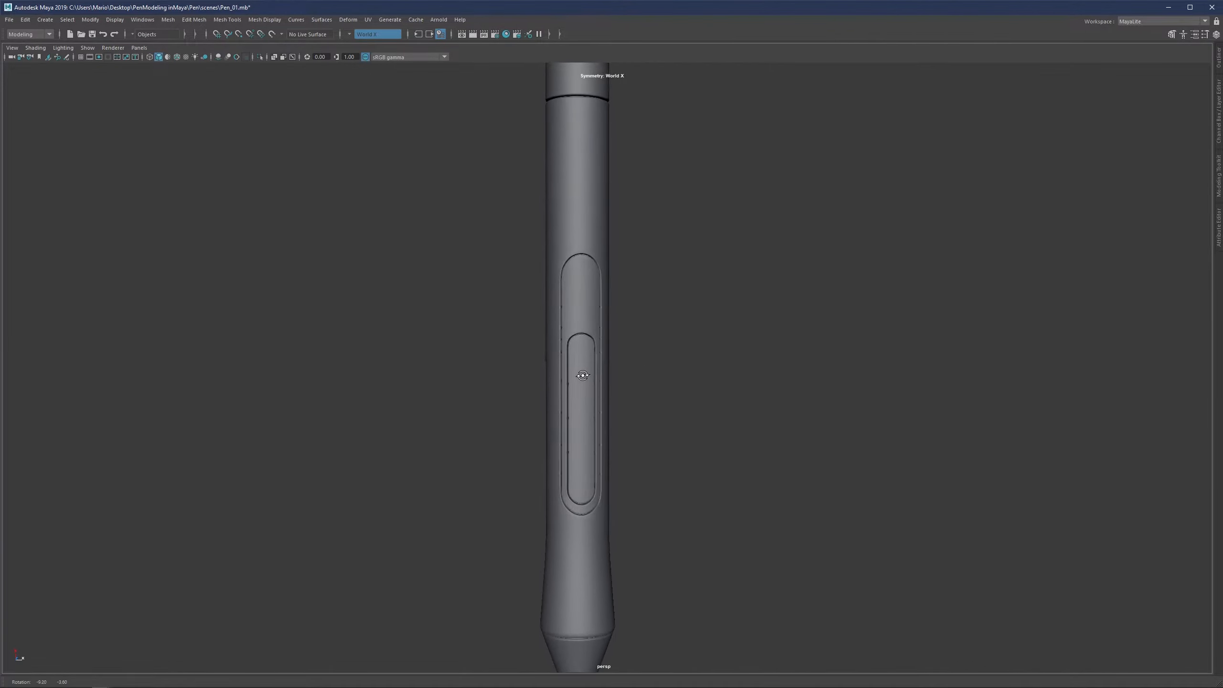
{"action": "right_click_drag", "start_coordinate": [582, 379], "coordinate": [571, 445], "text": "alt"}
{"action": "middle_click_drag", "start_coordinate": [572, 444], "coordinate": [564, 329], "text": "alt"}
{"action": "left_click", "coordinate": [564, 329]}
{"action": "right_click_drag", "start_coordinate": [564, 329], "coordinate": [528, 363], "text": "alt"}
{"action": "key", "text": "1"}
{"action": "key", "text": "3"}
{"action": "key", "text": "1"}
Insert an edge loop with Multi-Cut inside the narrow groove around the inner button
{"action": "key", "text": "ctrl+shift+x"}
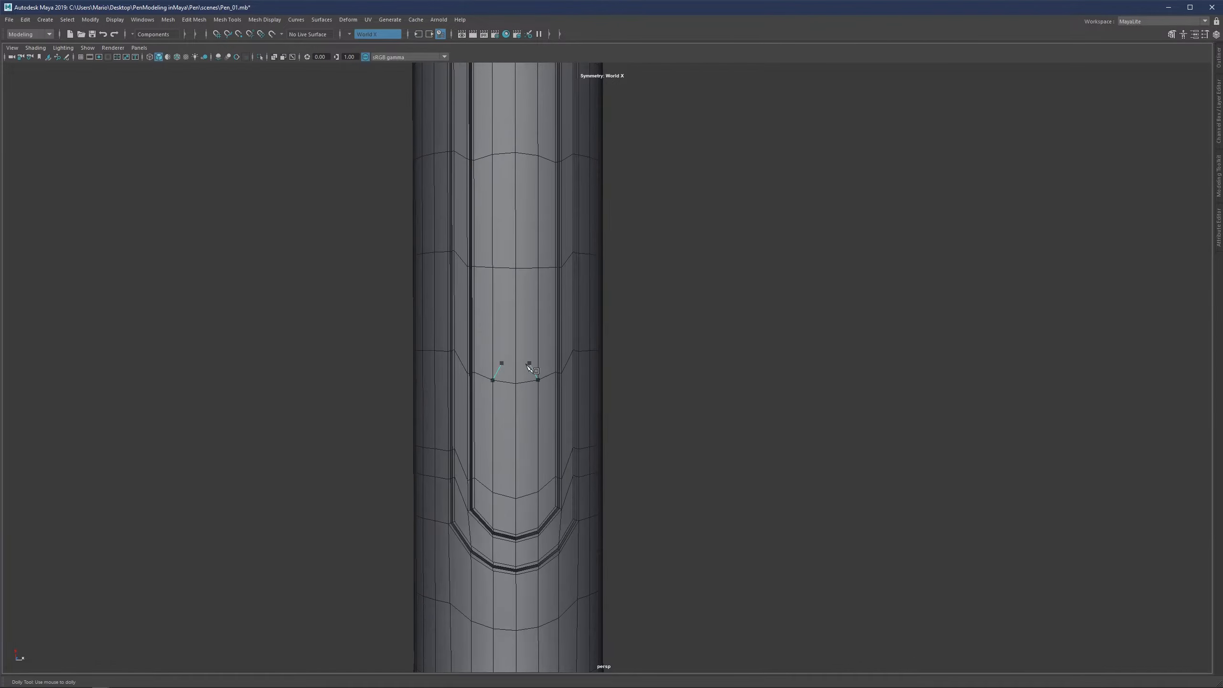
{"action": "right_click_drag", "start_coordinate": [500, 435], "coordinate": [494, 456], "text": "alt"}
{"action": "middle_click_drag", "start_coordinate": [493, 455], "coordinate": [689, 321], "text": "alt"}
{"action": "right_click_drag", "start_coordinate": [689, 321], "coordinate": [677, 349], "text": "alt"}
{"action": "left_click", "coordinate": [637, 418]}
{"action": "key", "text": "ctrl+z"}
{"action": "middle_click_drag", "start_coordinate": [634, 398], "coordinate": [507, 313], "text": "alt"}
{"action": "right_click_drag", "start_coordinate": [507, 314], "coordinate": [577, 332], "text": "alt"}
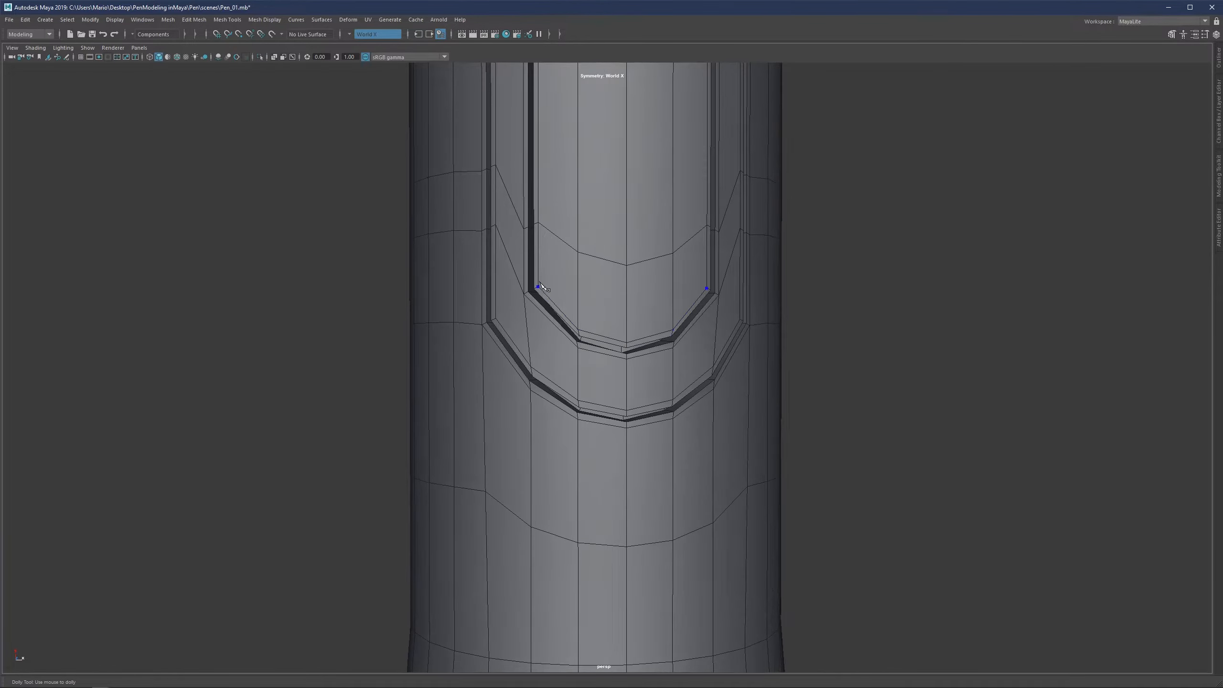
{"action": "left_click_drag", "start_coordinate": [540, 285], "coordinate": [519, 288], "text": "alt"}
{"action": "right_click_drag", "start_coordinate": [519, 288], "coordinate": [527, 277], "text": "alt"}
{"action": "middle_click_drag", "start_coordinate": [527, 277], "coordinate": [577, 314], "text": "alt"}
{"action": "right_click_drag", "start_coordinate": [577, 314], "coordinate": [597, 308], "text": "alt"}
{"action": "left_click_drag", "start_coordinate": [572, 288], "coordinate": [550, 290], "text": "alt"}
{"action": "right_click_drag", "start_coordinate": [550, 290], "coordinate": [568, 292], "text": "alt"}
{"action": "left_click_drag", "start_coordinate": [539, 274], "coordinate": [555, 262], "text": "alt"}
{"action": "left_click", "coordinate": [553, 264], "text": "ctrl"}
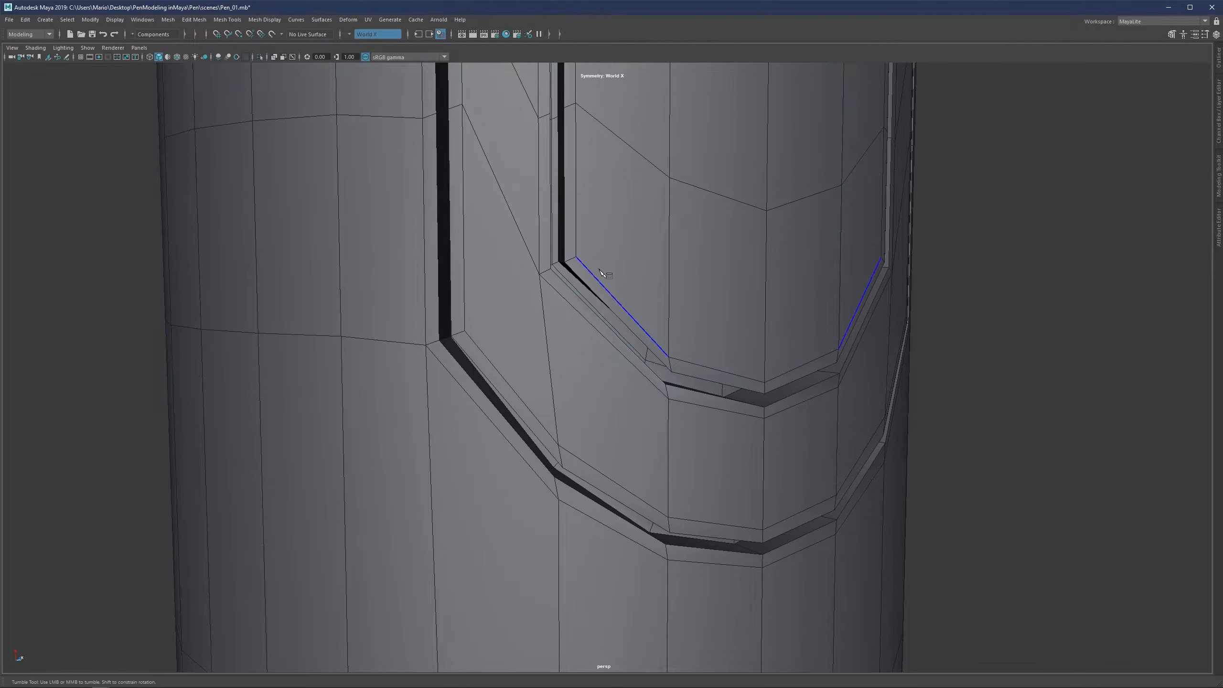
{"action": "left_click_drag", "start_coordinate": [598, 258], "coordinate": [585, 251], "text": "alt"}
Select the new edge loop in the inner button's groove and detach the mesh along it
{"action": "key", "text": "q"}
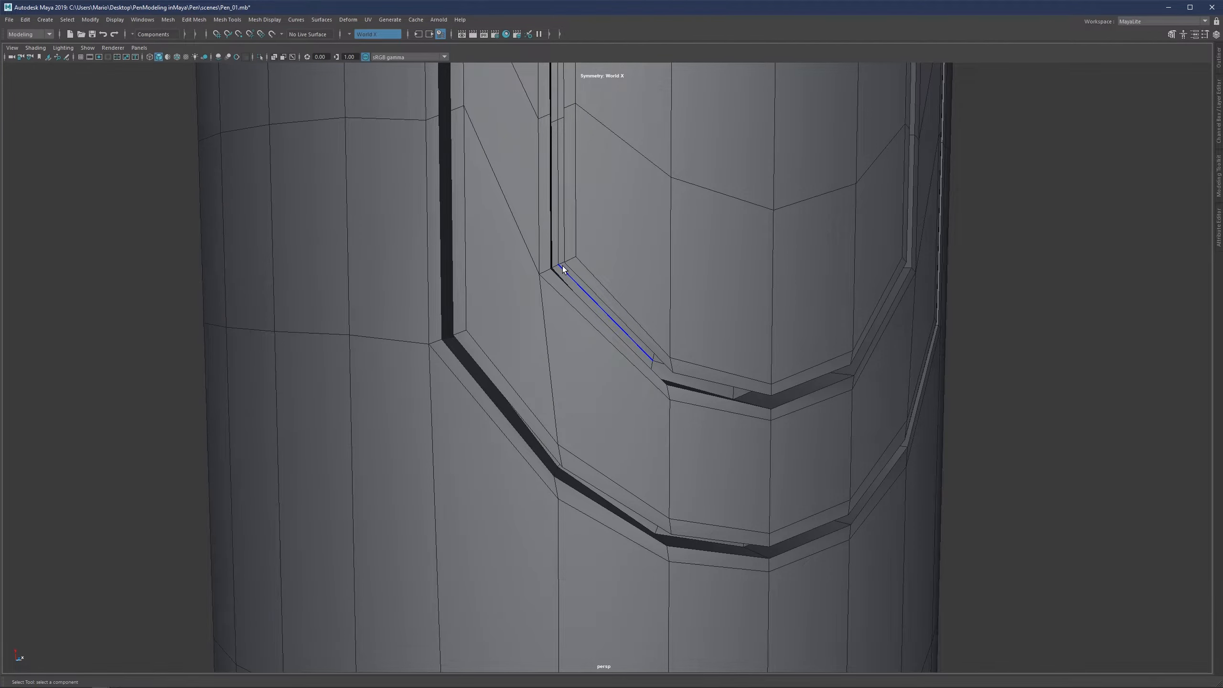
{"action": "double_click", "coordinate": [562, 266]}
{"action": "scroll", "coordinate": [566, 344], "scroll_direction": "down", "scroll_amount": 5}
{"action": "scroll", "coordinate": [565, 347], "scroll_direction": "down", "scroll_amount": 3}
{"action": "left_click_drag", "start_coordinate": [625, 216], "coordinate": [600, 241], "text": "alt"}
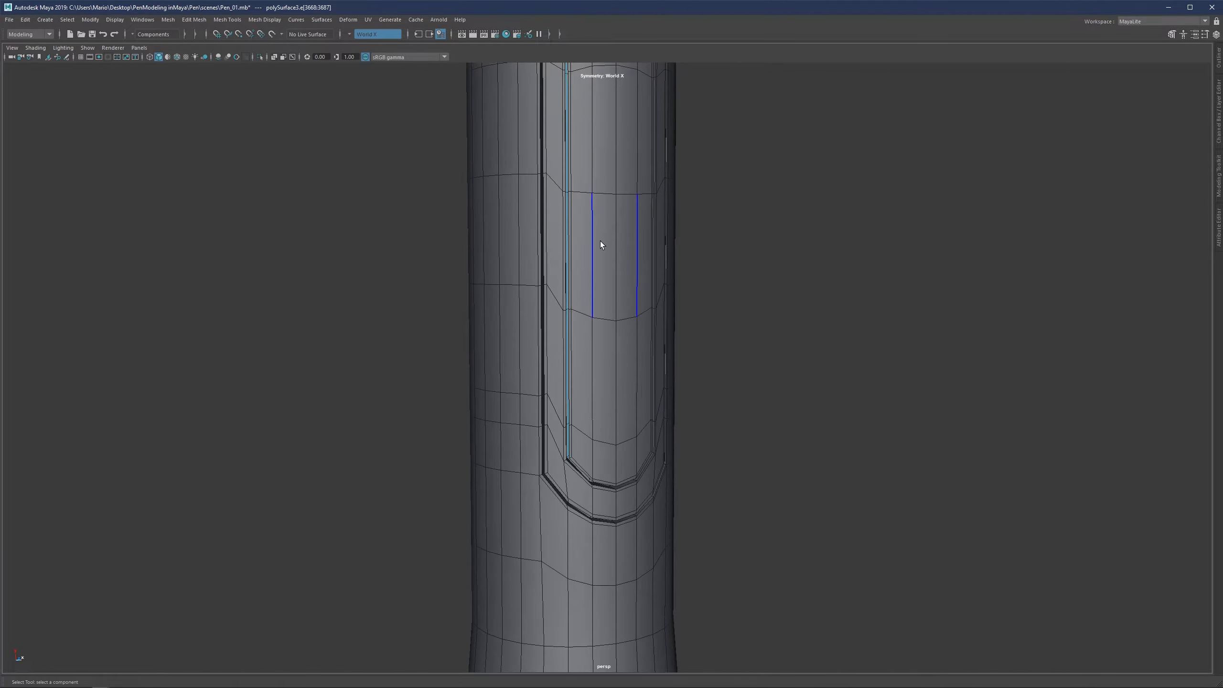
{"action": "right_click_drag", "start_coordinate": [601, 235], "coordinate": [581, 381], "text": "shift"}
{"action": "left_click_drag", "start_coordinate": [581, 381], "coordinate": [620, 341], "text": "alt"}
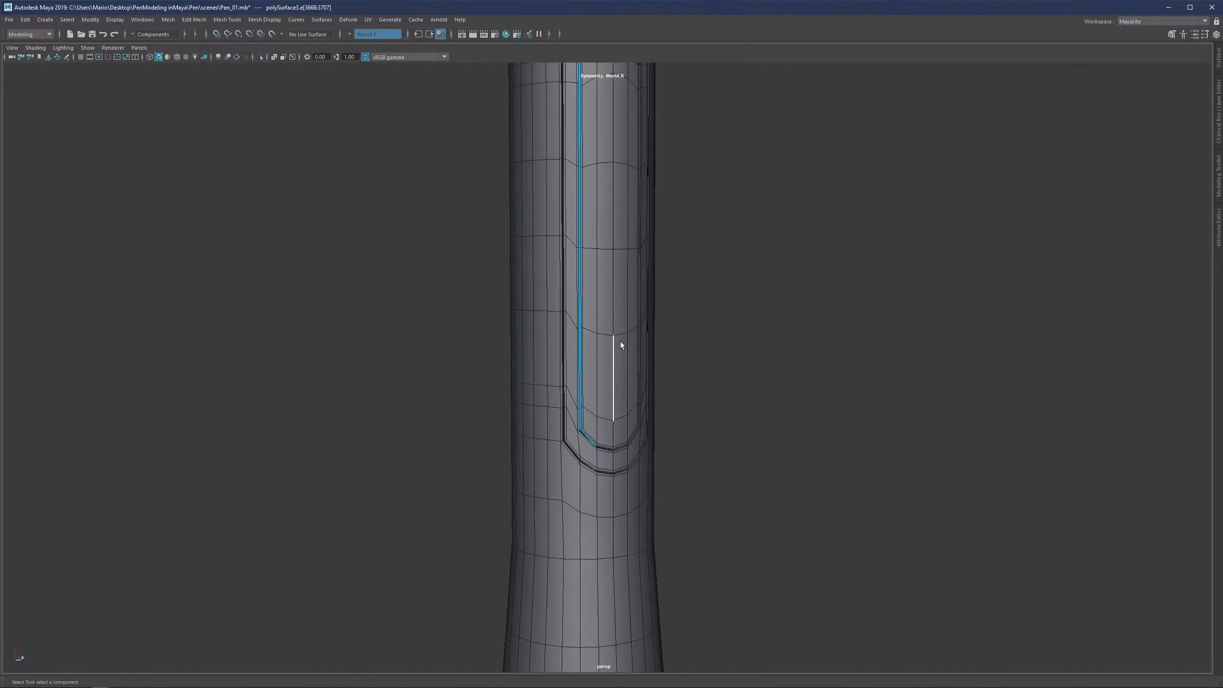
{"action": "left_click", "coordinate": [607, 366]}
{"action": "double_click", "coordinate": [607, 363]}
{"action": "scroll", "coordinate": [606, 365], "scroll_direction": "down", "scroll_amount": 5}
{"action": "middle_click_drag", "start_coordinate": [614, 271], "coordinate": [583, 369], "text": "alt"}
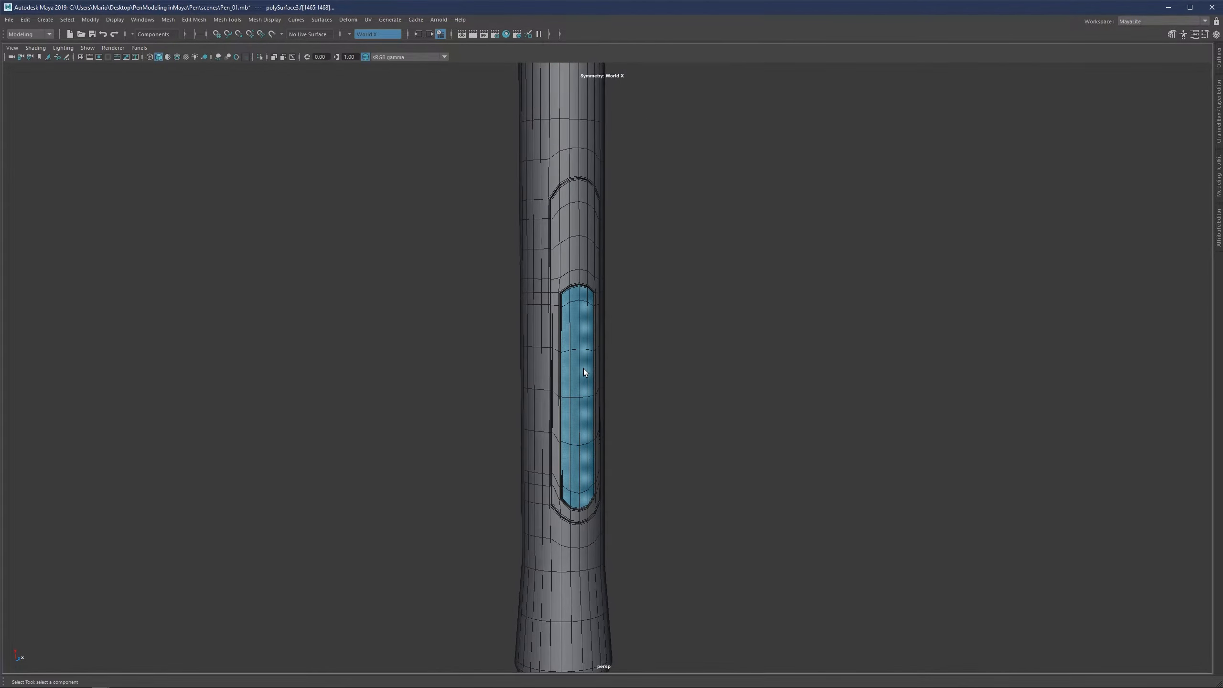
{"action": "scroll", "coordinate": [583, 369], "scroll_direction": "up", "scroll_amount": 2}
{"action": "mouse_move", "coordinate": [564, 335]}
{"action": "left_mouse_down", "text": "alt"}
{"action": "mouse_move", "coordinate": [543, 330]}
{"action": "mouse_move", "coordinate": [587, 346]}
{"action": "left_mouse_up", "text": "alt"}
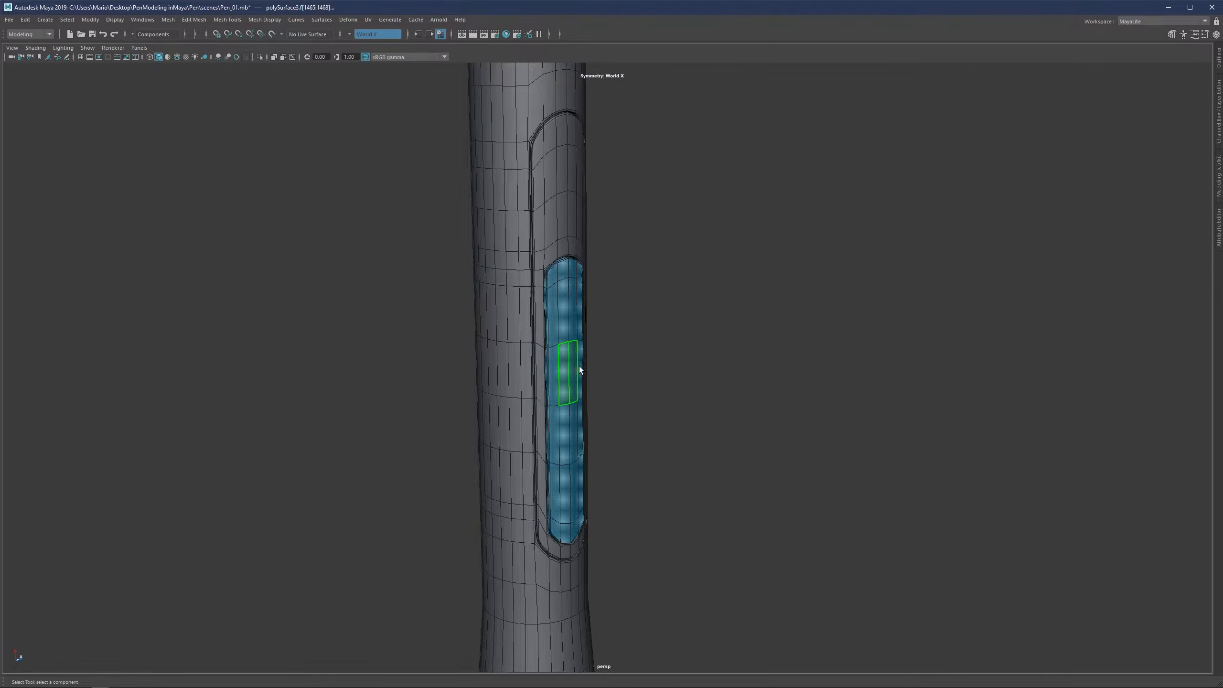
{"action": "left_click", "coordinate": [646, 321]}
{"action": "left_click", "coordinate": [564, 353]}
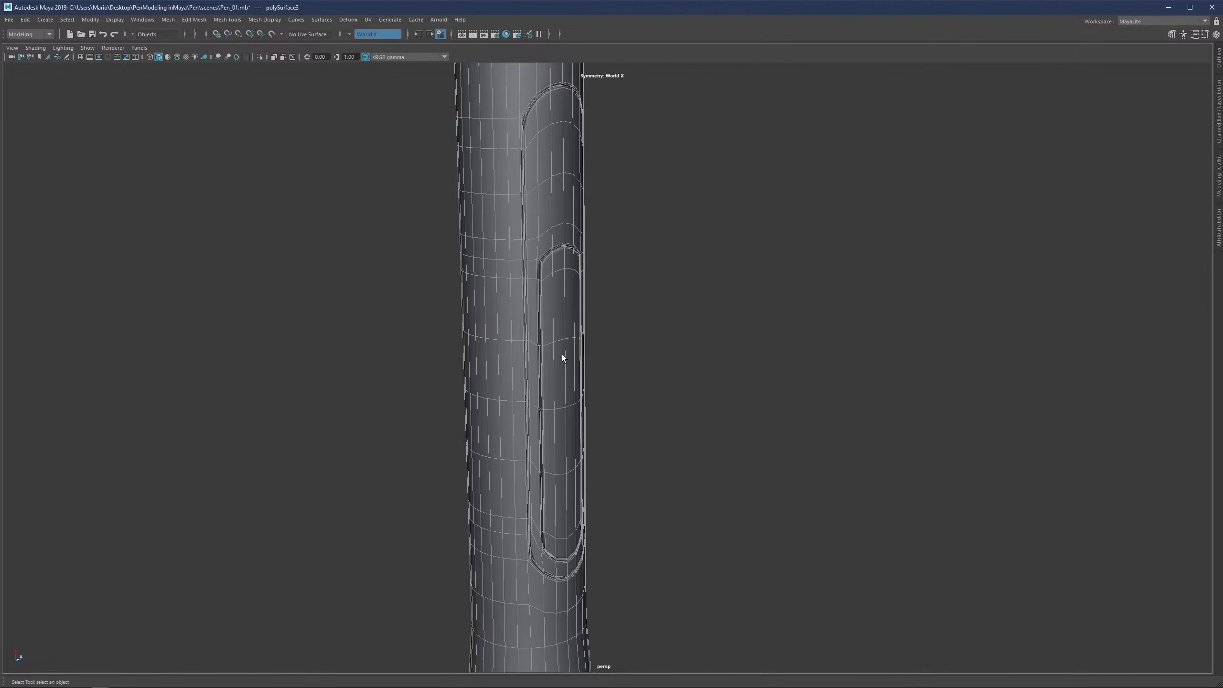
Select all faces of the detached inner button and extract them as a separate object
{"action": "key", "text": "1"}
{"action": "right_click_drag", "start_coordinate": [539, 336], "coordinate": [554, 398]}
{"action": "double_click", "coordinate": [554, 395]}
{"action": "middle_click_drag", "start_coordinate": [558, 470], "coordinate": [557, 359], "text": "alt"}
{"action": "scroll", "coordinate": [561, 347], "scroll_direction": "up", "scroll_amount": 3}
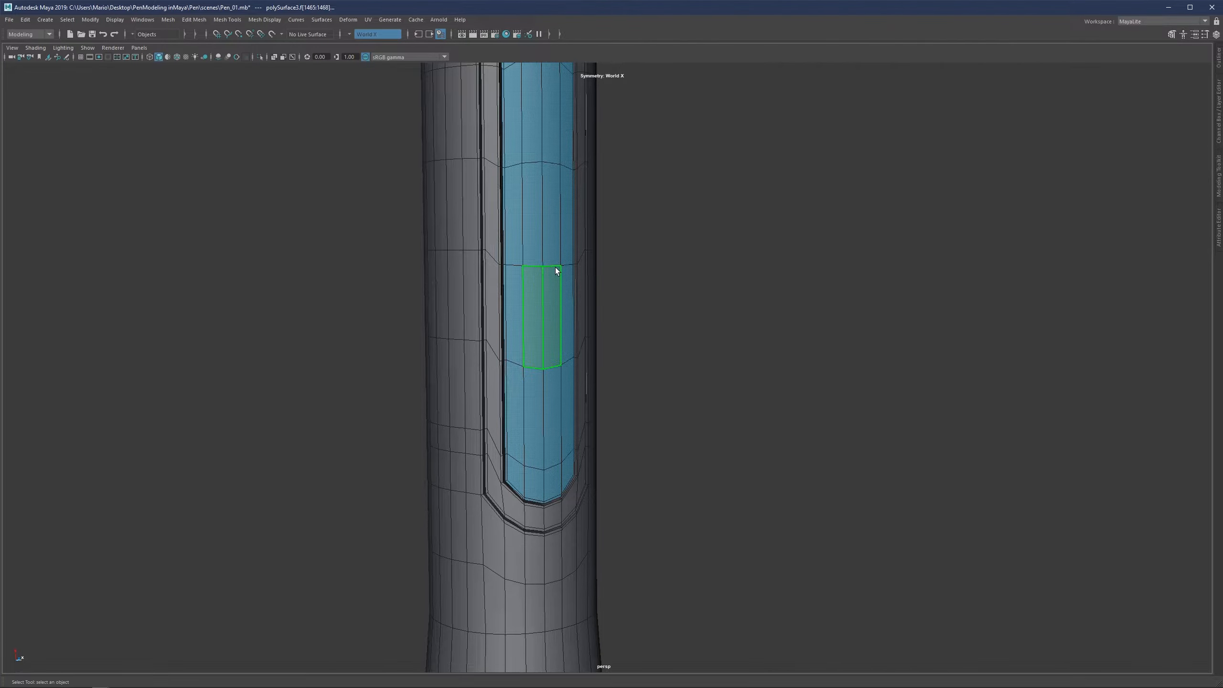
{"action": "right_click_drag", "start_coordinate": [548, 256], "coordinate": [540, 410], "text": "shift"}
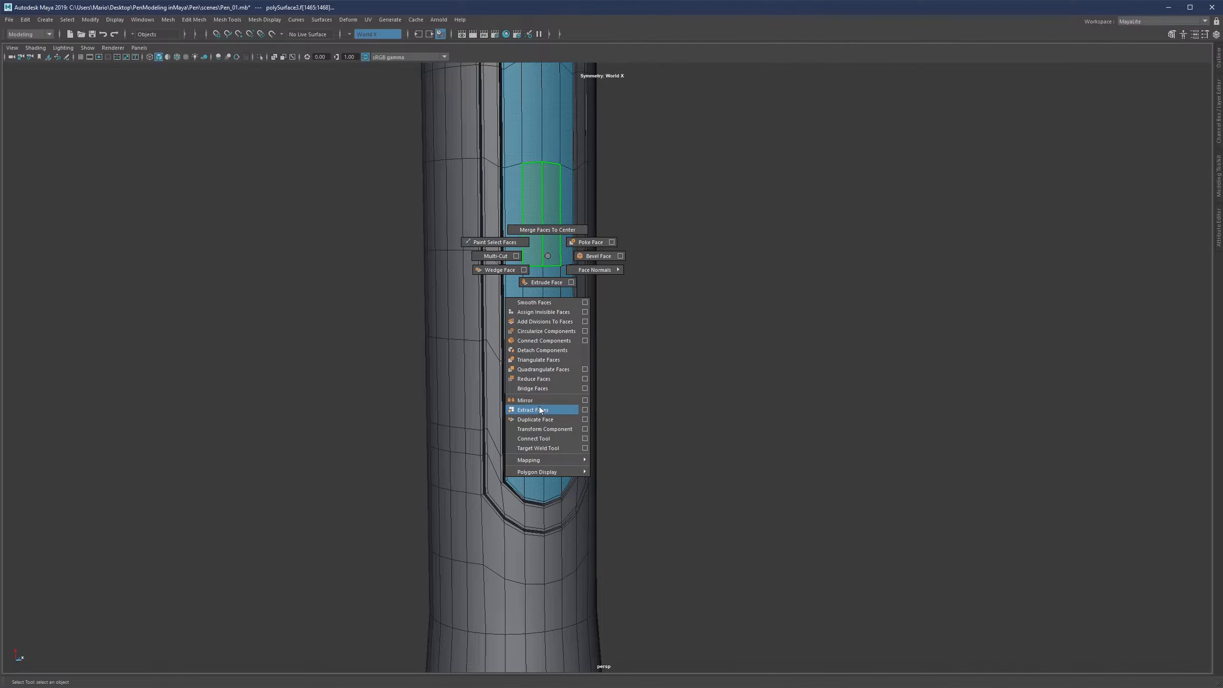
{"action": "right_click_drag", "start_coordinate": [541, 410], "coordinate": [539, 408], "text": "shift"}
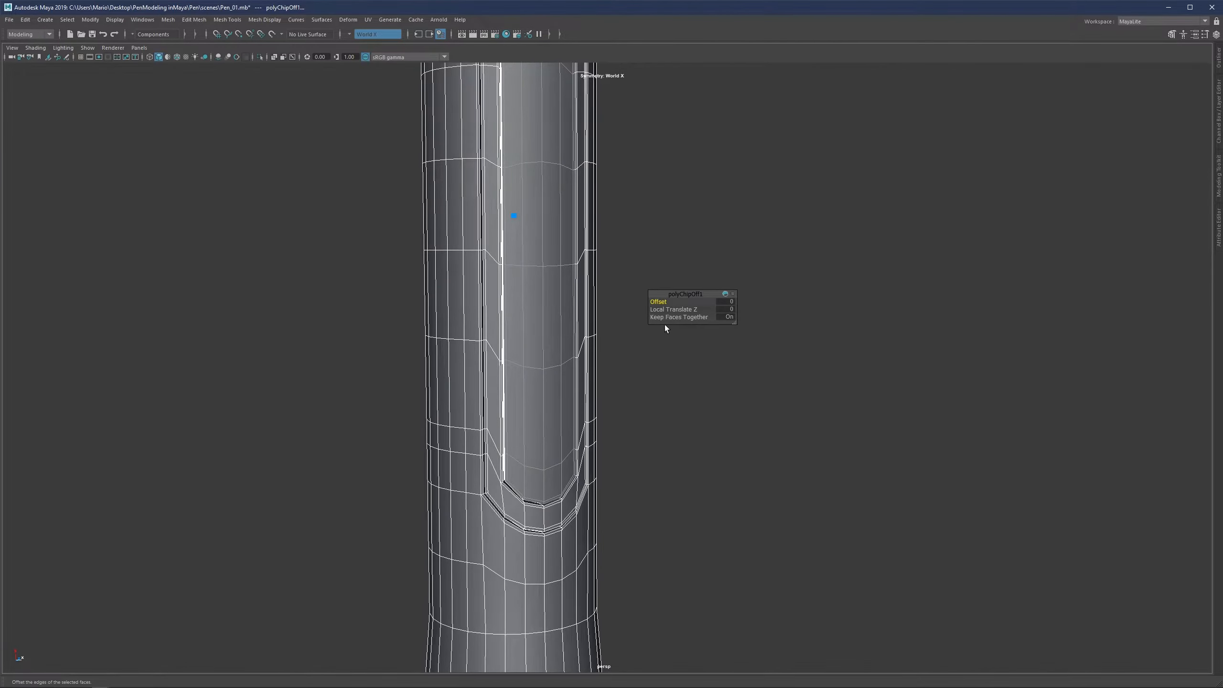
{"action": "left_click", "coordinate": [789, 370]}
{"action": "key", "text": "F8"}
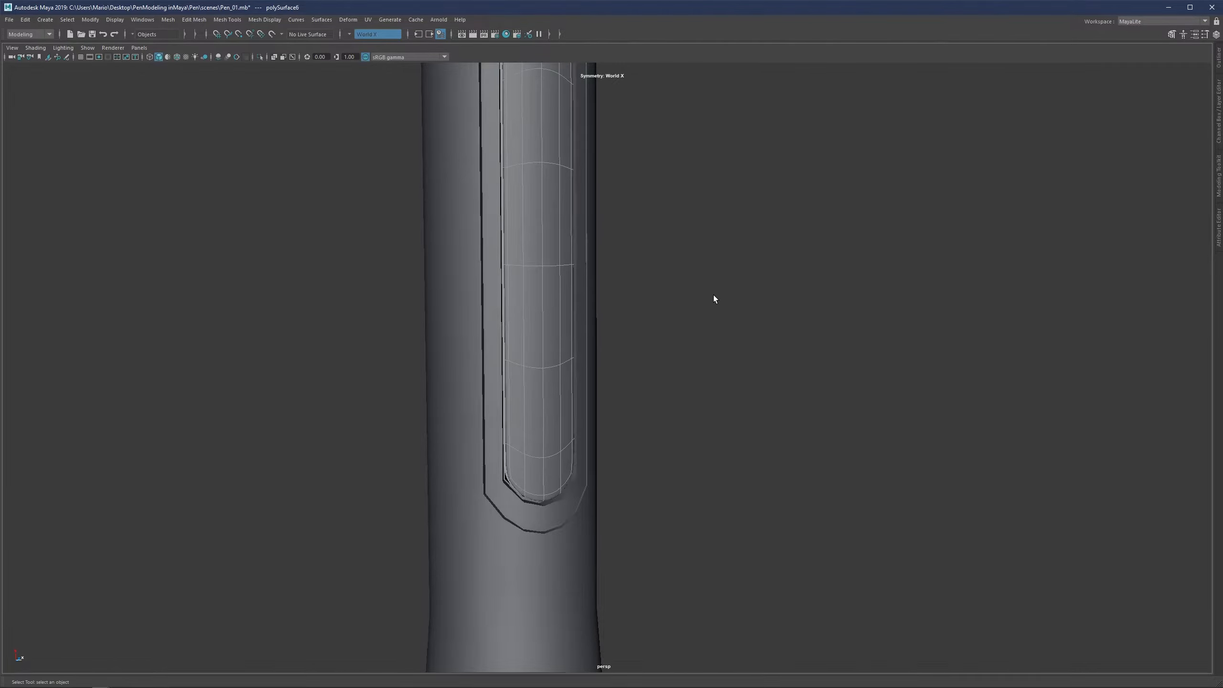
Select the extracted inner button and center its pivot on the object
{"action": "left_click", "coordinate": [523, 536]}
{"action": "scroll", "coordinate": [632, 409], "scroll_direction": "down", "scroll_amount": 10}
{"action": "left_click", "coordinate": [592, 352]}
{"action": "left_click_drag", "start_coordinate": [588, 340], "coordinate": [638, 344], "text": "alt"}
{"action": "key", "text": "w"}
{"action": "scroll", "coordinate": [672, 269], "scroll_direction": "up", "scroll_amount": 4}
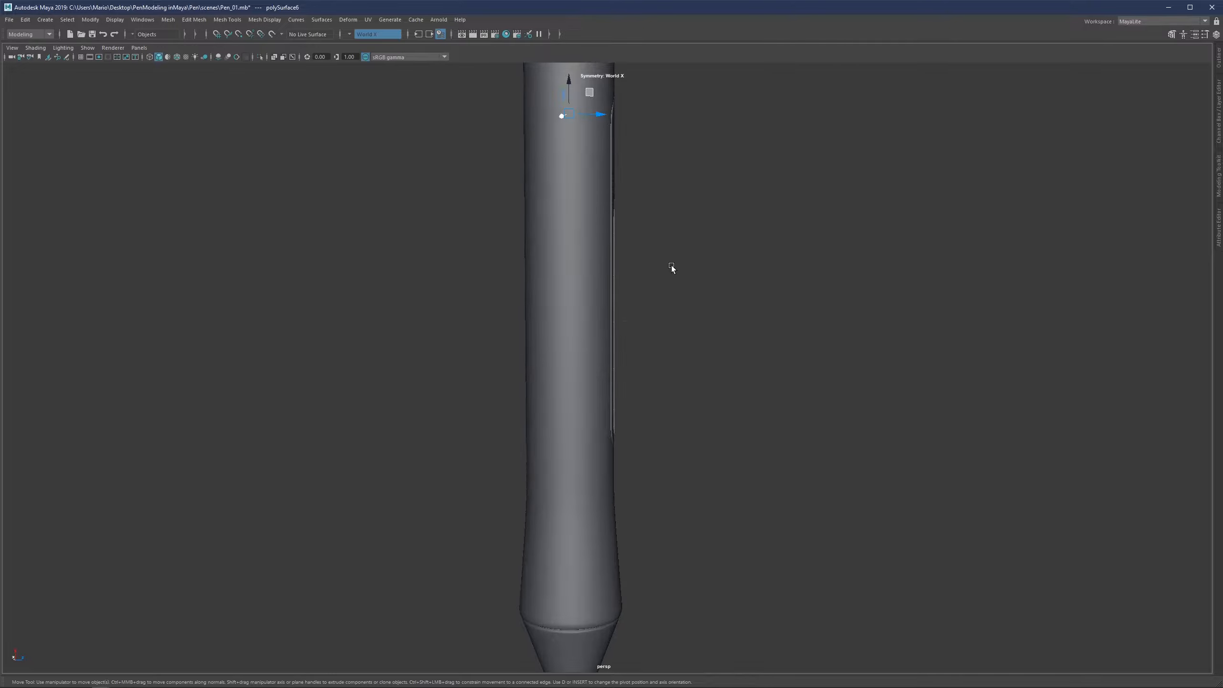
{"action": "scroll", "coordinate": [613, 294], "scroll_direction": "down", "scroll_amount": 3}
{"action": "scroll", "coordinate": [613, 295], "scroll_direction": "up", "scroll_amount": 6}
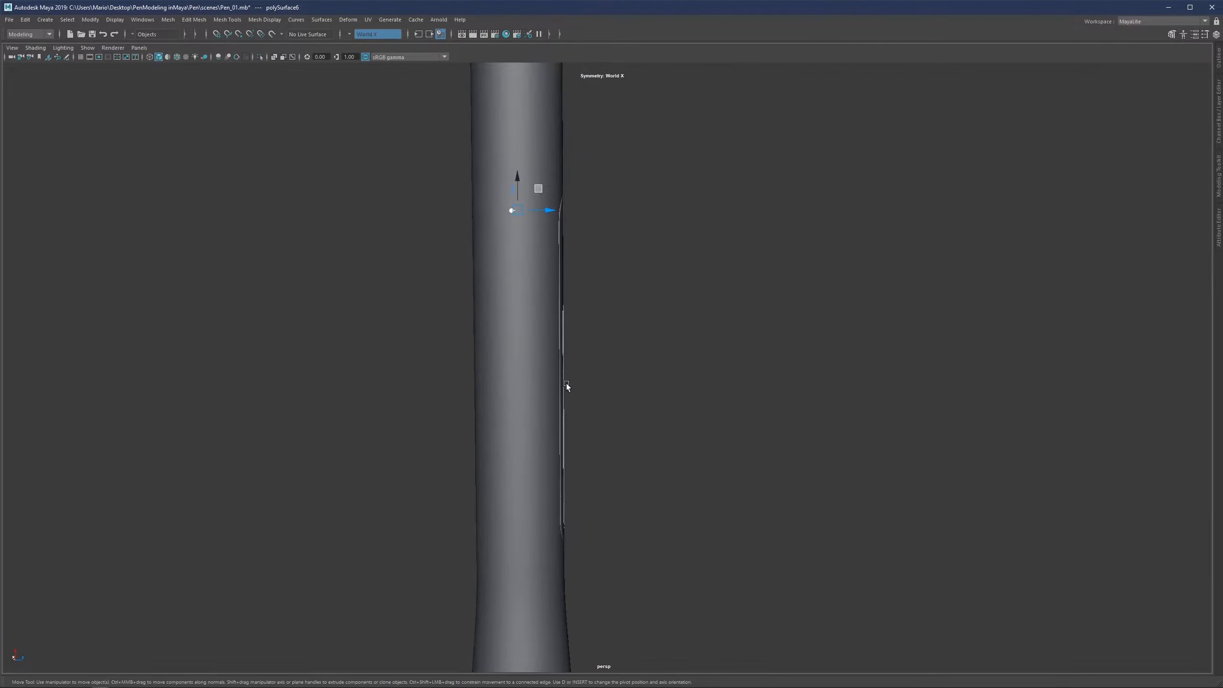
{"action": "middle_click_drag", "start_coordinate": [535, 261], "coordinate": [531, 250], "text": "alt"}
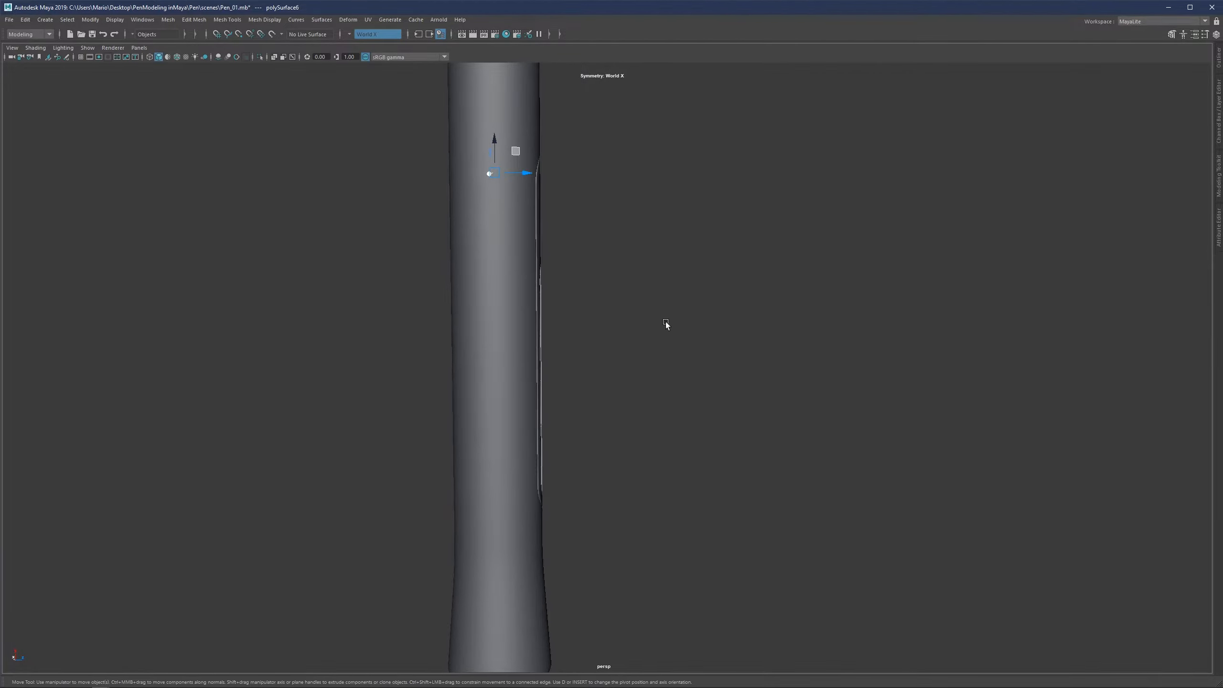
{"action": "key", "text": "d"}
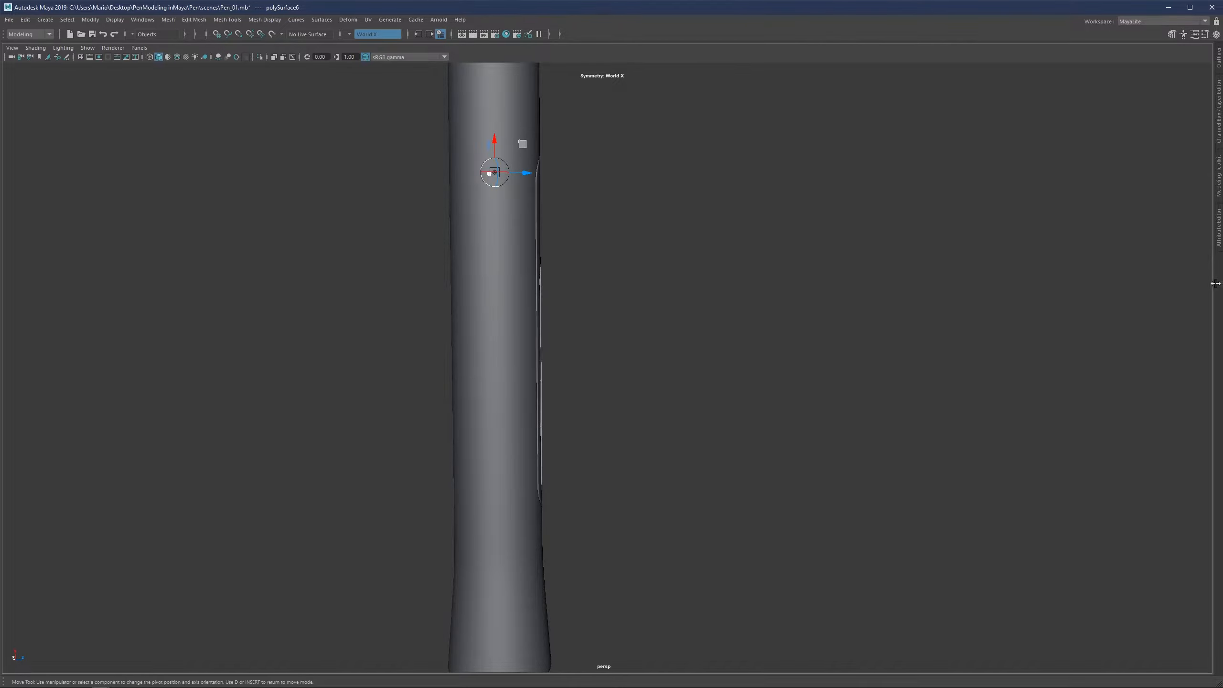
{"action": "right_click_drag", "start_coordinate": [848, 298], "coordinate": [847, 323]}
{"action": "key", "text": "d"}
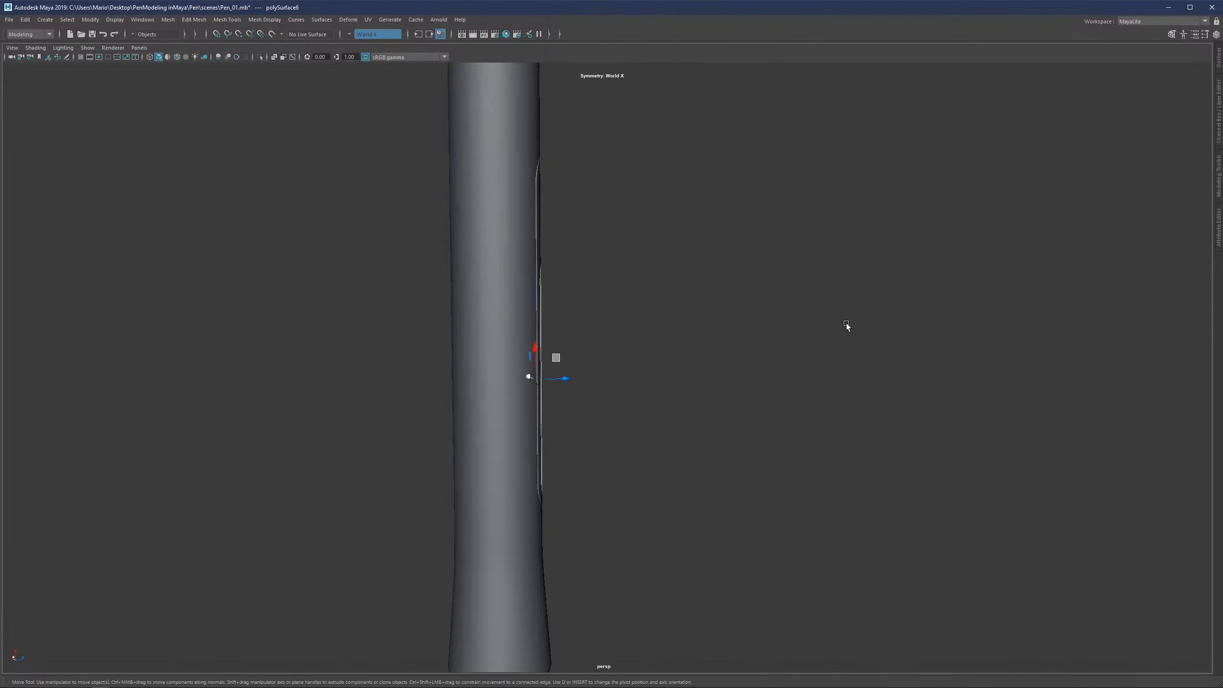
Show the button's move settings and toggle pivot editing on and off
{"action": "left_click", "coordinate": [1219, 176]}
{"action": "left_click", "coordinate": [1112, 388]}
{"action": "left_click", "coordinate": [1113, 389]}
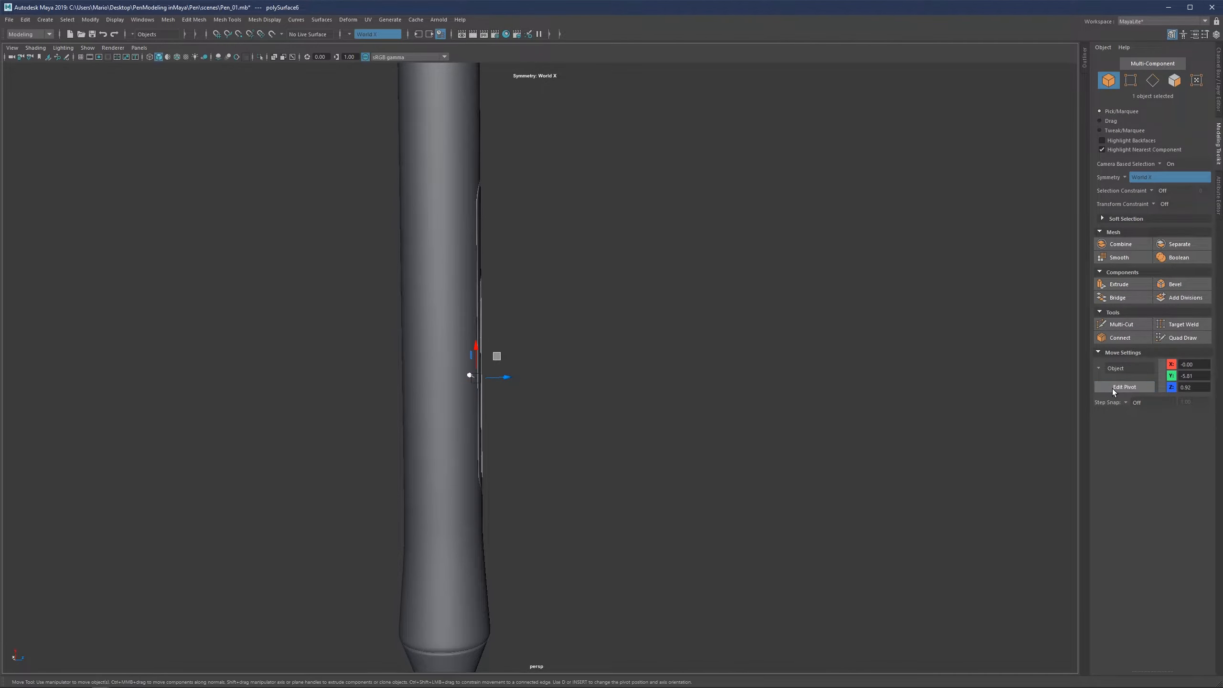
{"action": "left_click", "coordinate": [1221, 159]}
Move the inner button slightly outward from the pen body and check its fit in the recess
{"action": "scroll", "coordinate": [626, 381], "scroll_direction": "down", "scroll_amount": 1}
{"action": "left_click_drag", "start_coordinate": [597, 383], "coordinate": [401, 364], "text": "alt"}
{"action": "scroll", "coordinate": [559, 382], "scroll_direction": "up", "scroll_amount": 3}
{"action": "left_click", "coordinate": [541, 359]}
{"action": "scroll", "coordinate": [539, 381], "scroll_direction": "down", "scroll_amount": 3}
{"action": "scroll", "coordinate": [402, 364], "scroll_direction": "up", "scroll_amount": 3}
{"action": "left_click", "coordinate": [624, 355]}
{"action": "scroll", "coordinate": [644, 386], "scroll_direction": "up", "scroll_amount": 5}
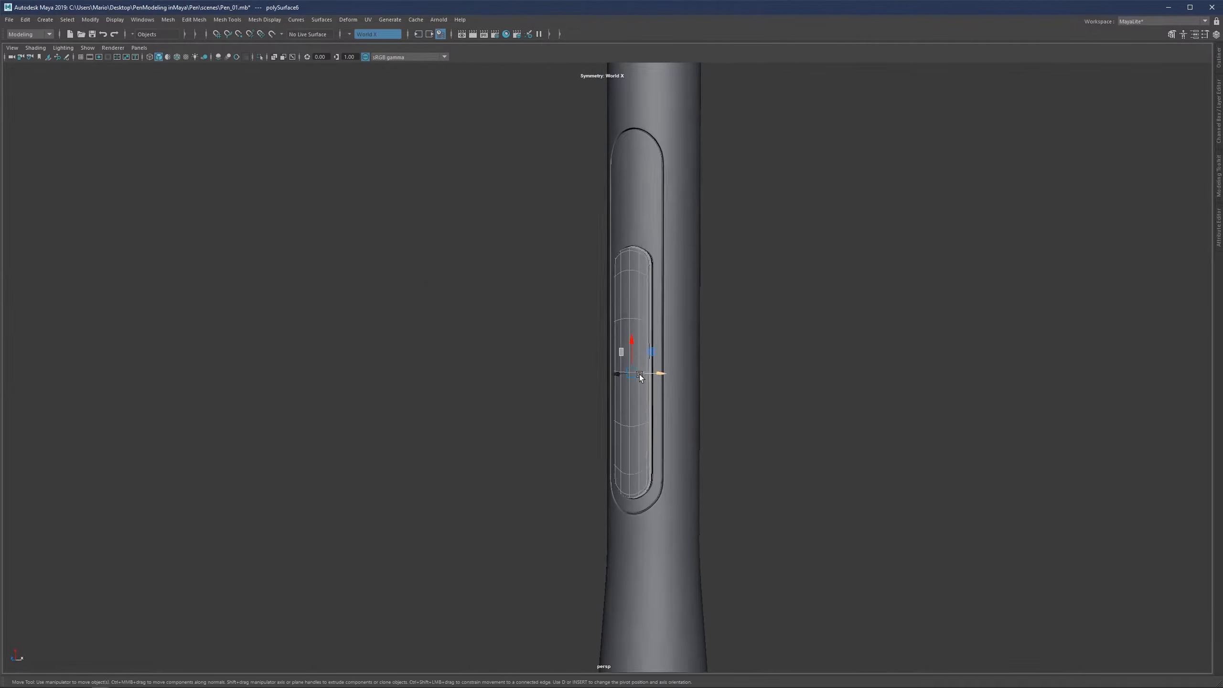
{"action": "middle_click_drag", "start_coordinate": [645, 393], "coordinate": [541, 393], "text": "alt"}
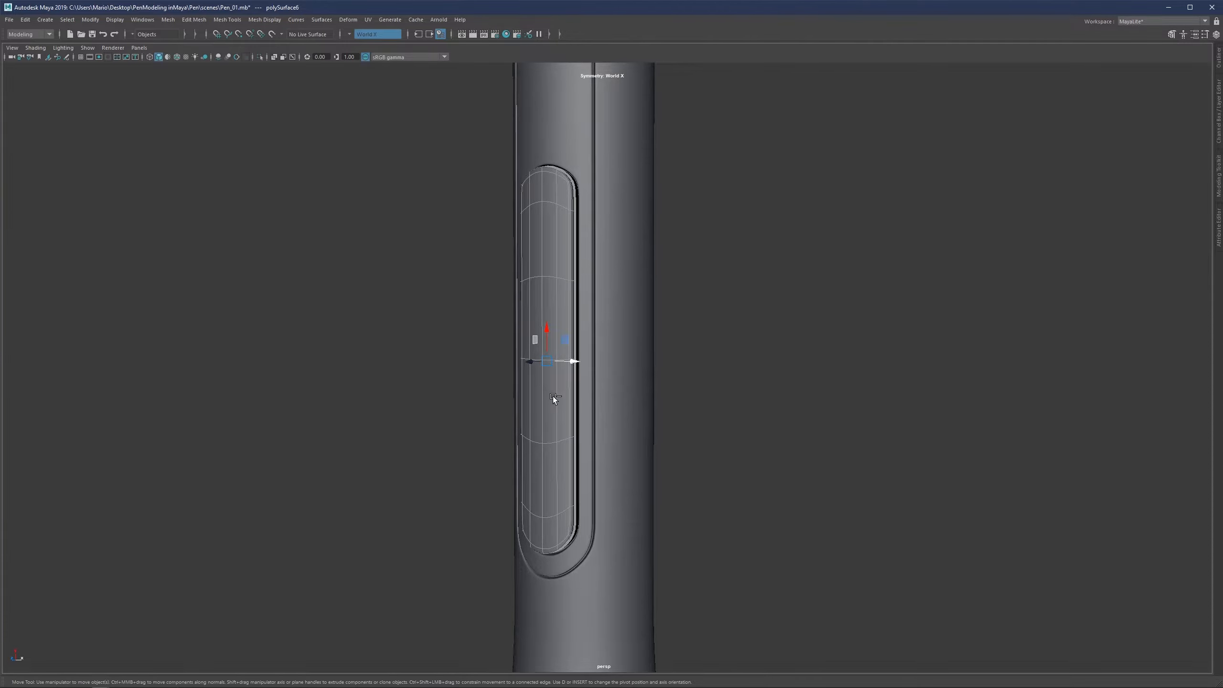
Isolate the inner button and extrude its open back border edge loop inward to deepen the side walls, previewing the smoothed shape
{"action": "key", "text": "ctrl+1"}
{"action": "left_click_drag", "start_coordinate": [553, 396], "coordinate": [503, 360], "text": "alt"}
{"action": "left_click_drag", "start_coordinate": [602, 372], "coordinate": [654, 274], "text": "alt"}
{"action": "key", "text": "q"}
{"action": "key", "text": "F10"}
{"action": "scroll", "coordinate": [640, 290], "scroll_direction": "up", "scroll_amount": 2}
{"action": "double_click", "coordinate": [582, 331]}
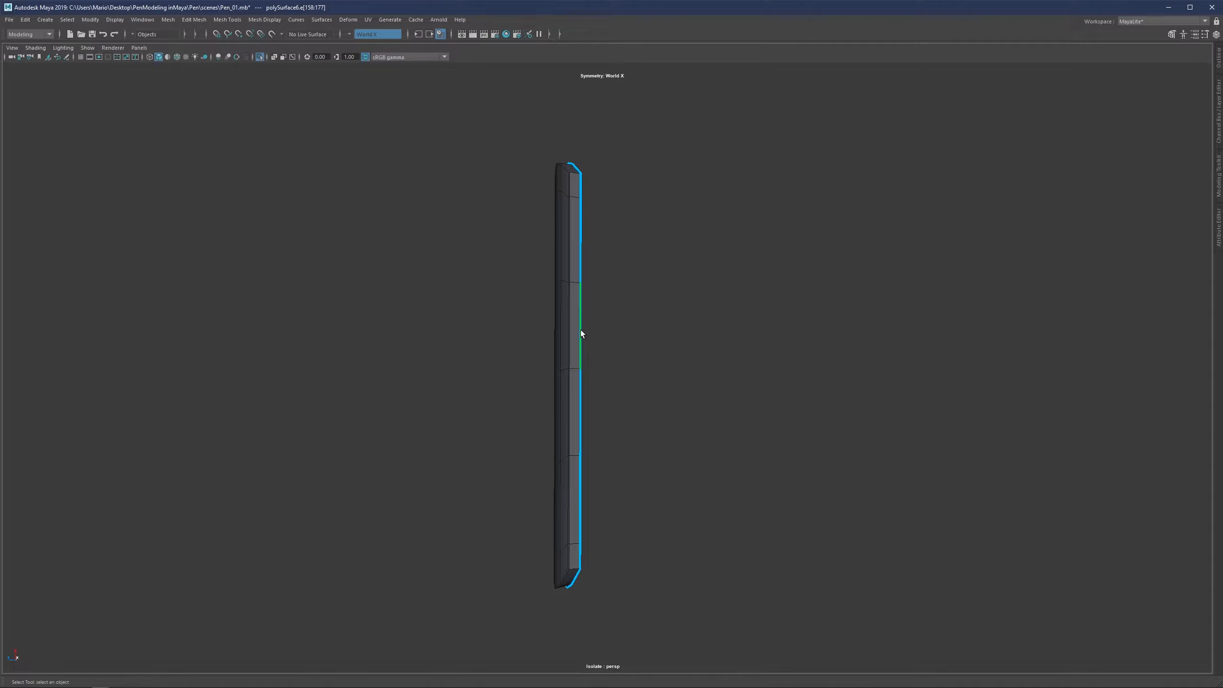
{"action": "key", "text": "ctrl+e"}
{"action": "left_click_drag", "start_coordinate": [544, 367], "coordinate": [573, 372]}
{"action": "key", "text": "3"}
{"action": "right_click_drag", "start_coordinate": [650, 368], "coordinate": [673, 237]}
{"action": "scroll", "coordinate": [572, 286], "scroll_direction": "up", "scroll_amount": 2}
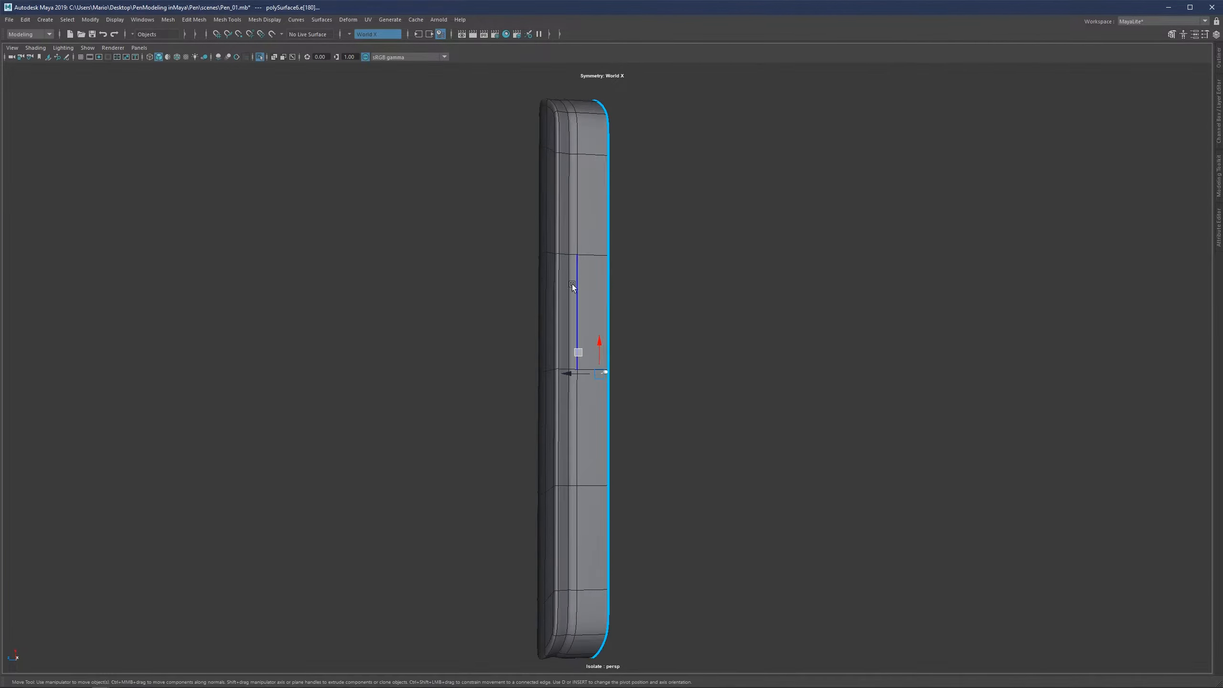
Delete the unneeded edge loop running around the inner button's side wall and preview the smoothed result
{"action": "key", "text": "1"}
{"action": "double_click", "coordinate": [566, 274]}
{"action": "key", "text": "ctrl+Delete"}
{"action": "key", "text": "3"}
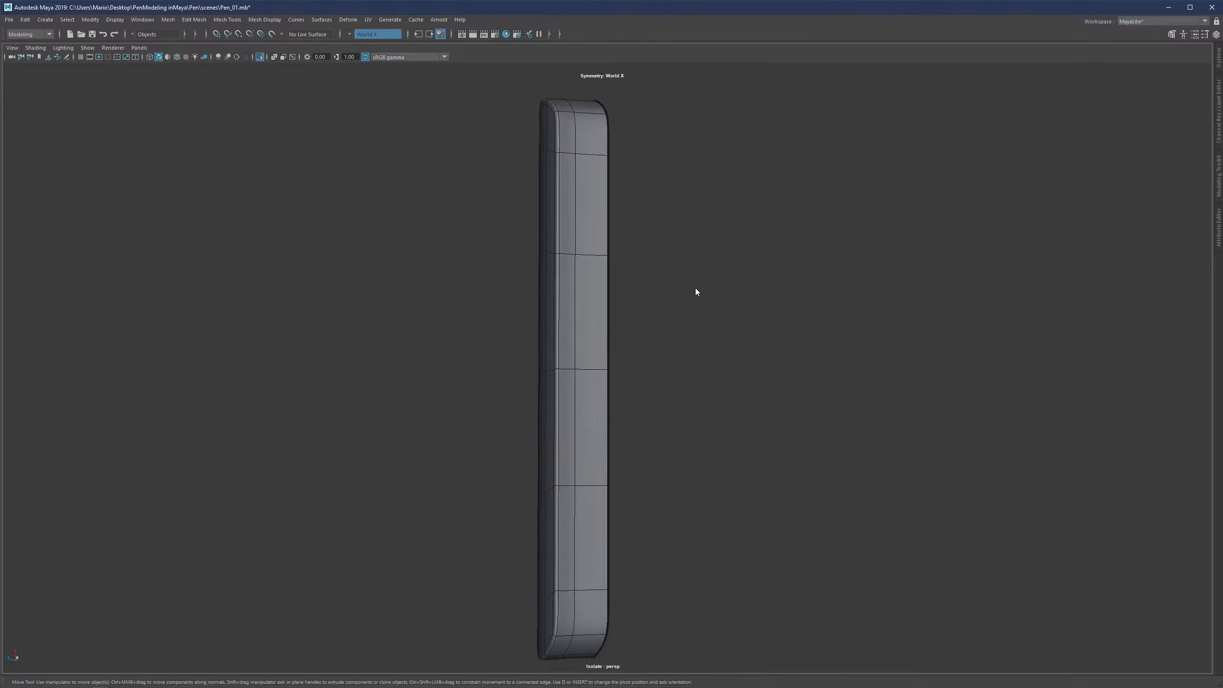
{"action": "left_click", "coordinate": [696, 287]}
Leave isolation to show the whole pen and inspect the smoothed inner button in its recess
{"action": "scroll", "coordinate": [568, 345], "scroll_direction": "down", "scroll_amount": 4}
{"action": "left_click_drag", "start_coordinate": [568, 344], "coordinate": [674, 354], "text": "alt"}
{"action": "key", "text": "ctrl+1"}
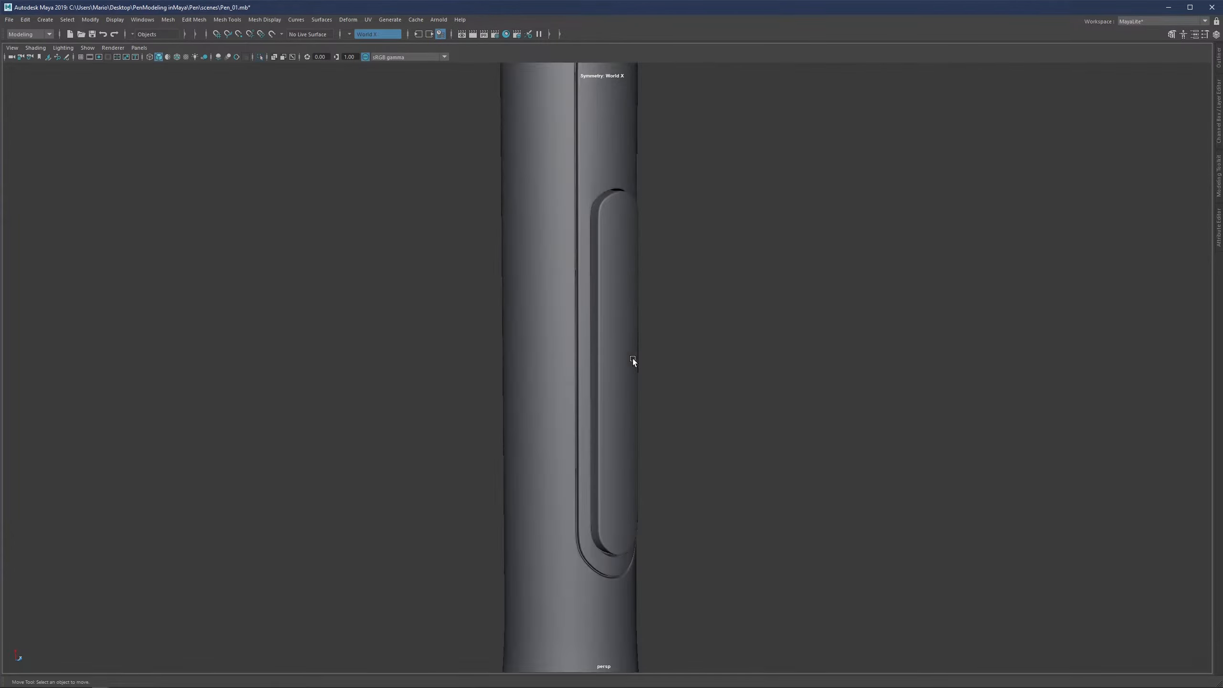
{"action": "scroll", "coordinate": [633, 358], "scroll_direction": "down", "scroll_amount": 2}
{"action": "left_click_drag", "start_coordinate": [618, 322], "coordinate": [513, 329], "text": "alt"}
{"action": "scroll", "coordinate": [625, 345], "scroll_direction": "down", "scroll_amount": 2}
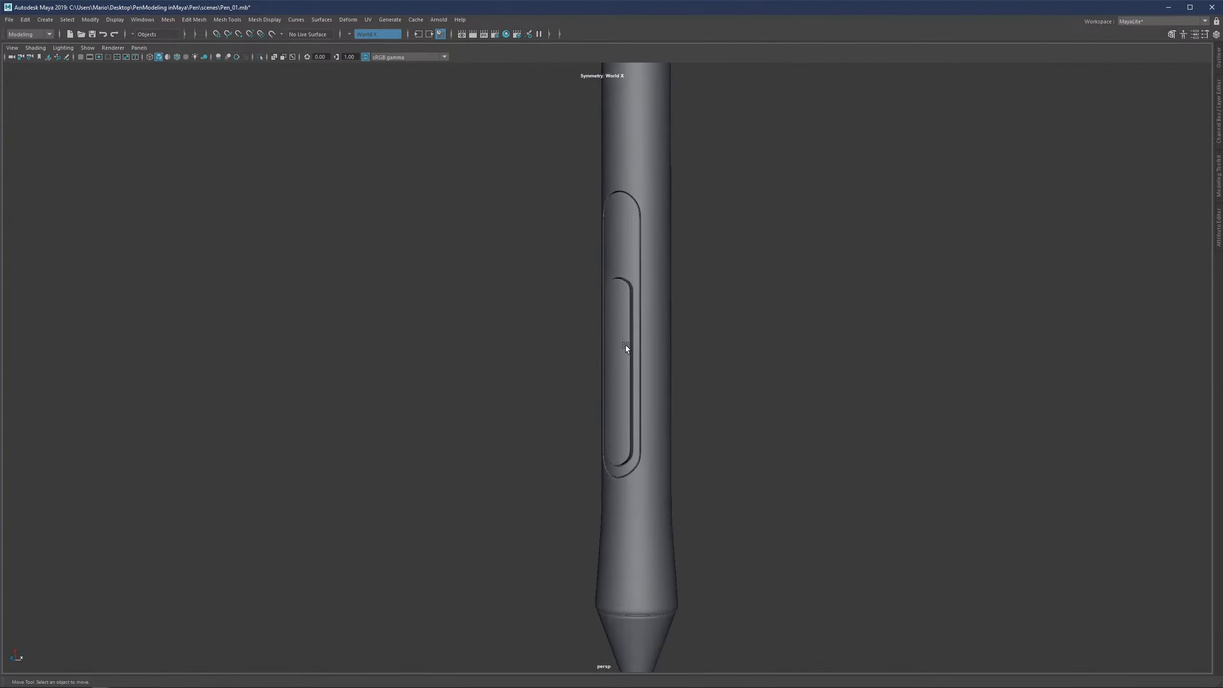
In the front view, insert an edge loop across the inner button at the dividing line shown in the reference image
{"action": "key", "text": "space"}
{"action": "scroll", "coordinate": [168, 391], "scroll_direction": "up", "scroll_amount": 2}
{"action": "left_click", "coordinate": [172, 410]}
{"action": "key", "text": "space"}
{"action": "key", "text": "f"}
{"action": "scroll", "coordinate": [513, 415], "scroll_direction": "down", "scroll_amount": 10}
{"action": "scroll", "coordinate": [554, 420], "scroll_direction": "up", "scroll_amount": 3}
{"action": "scroll", "coordinate": [563, 421], "scroll_direction": "down", "scroll_amount": 2}
{"action": "key", "text": "ctrl+shift+x"}
{"action": "left_click", "coordinate": [579, 396], "text": "ctrl"}
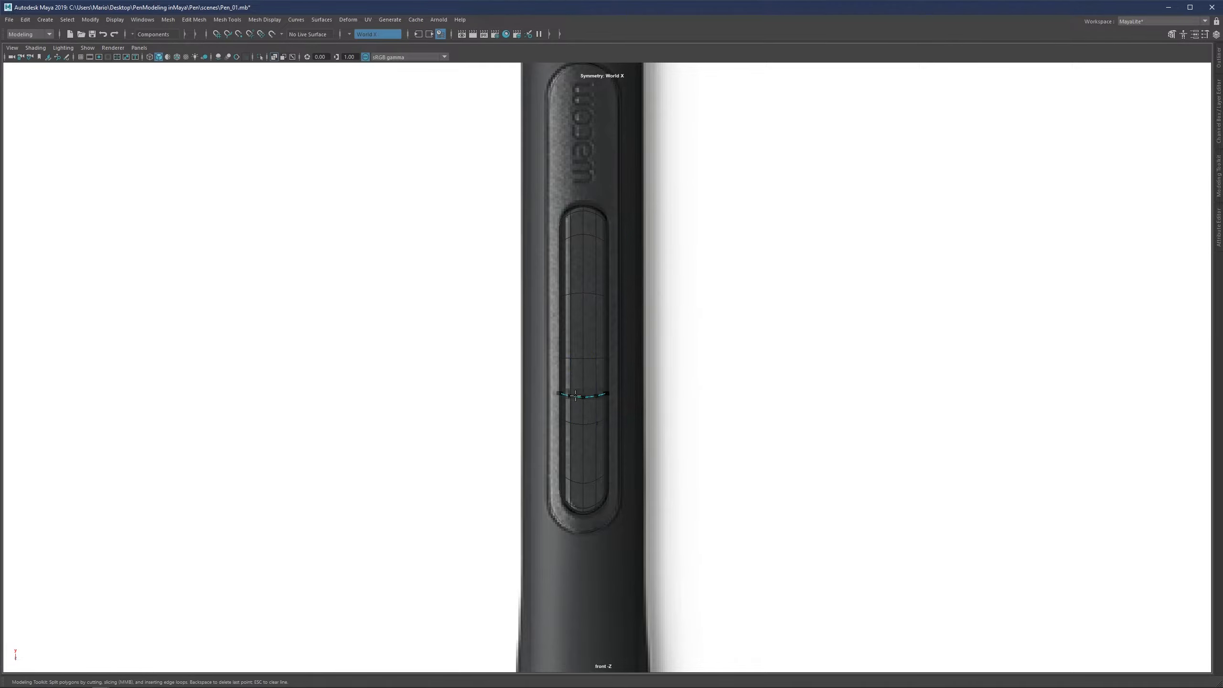
{"action": "scroll", "coordinate": [577, 395], "scroll_direction": "up", "scroll_amount": 1}
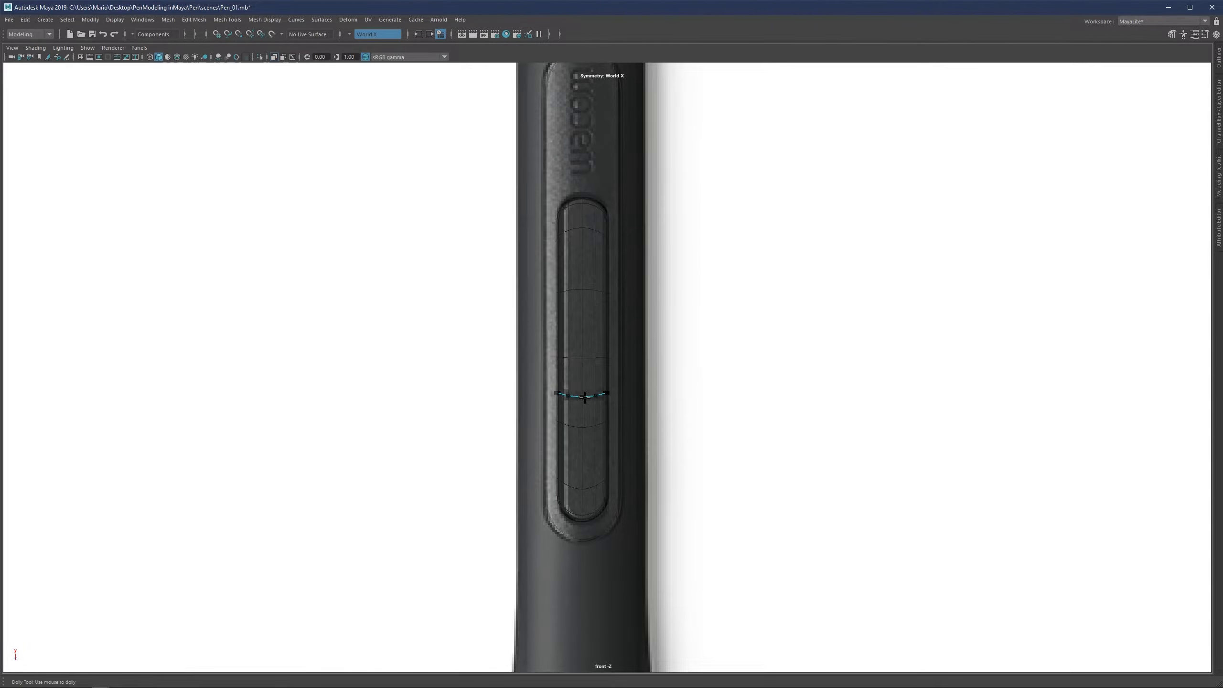
{"action": "scroll", "coordinate": [626, 397], "scroll_direction": "down", "scroll_amount": 4}
Select the new edge loop across the inner button in the perspective view and flatten it by scaling it vertically to 0
{"action": "key", "text": "space"}
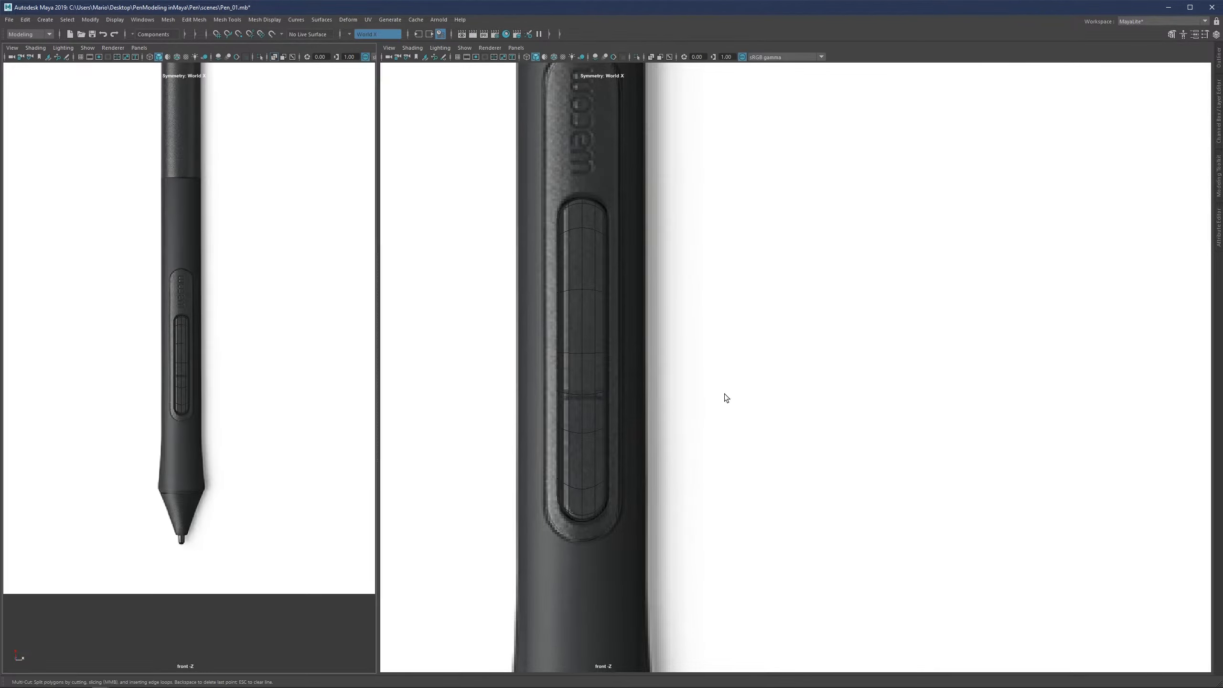
{"action": "scroll", "coordinate": [809, 371], "scroll_direction": "up", "scroll_amount": 3}
{"action": "left_click_drag", "start_coordinate": [805, 400], "coordinate": [813, 401], "text": "alt"}
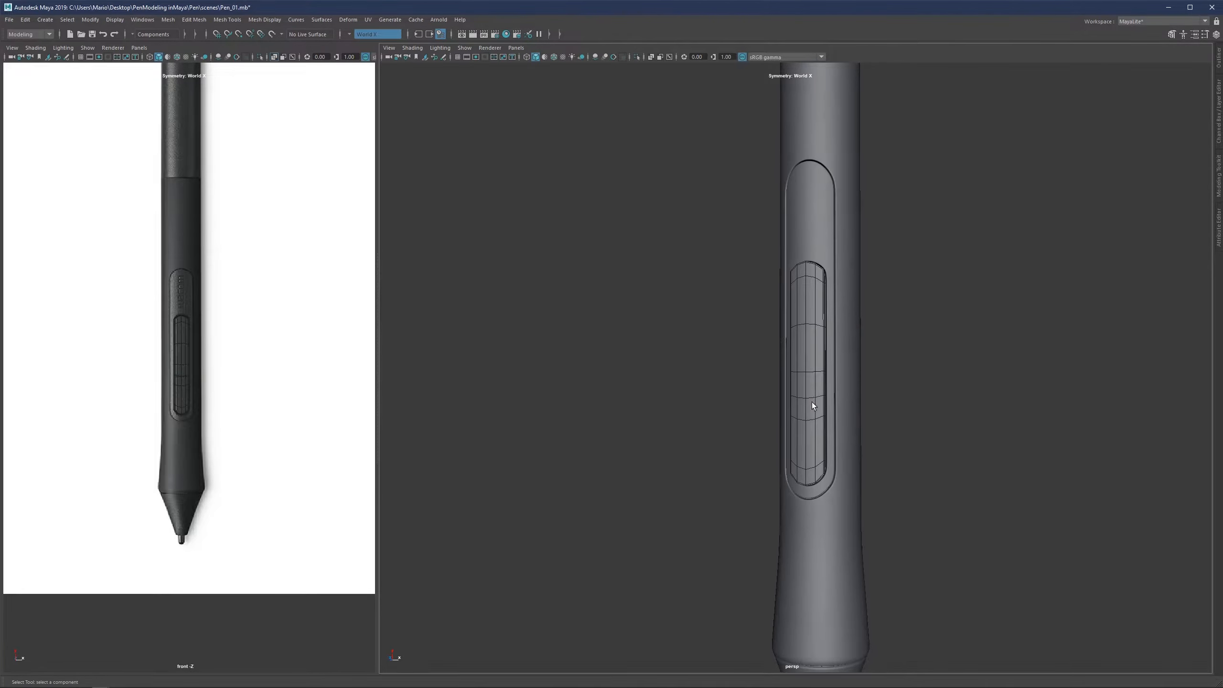
{"action": "scroll", "coordinate": [812, 401], "scroll_direction": "up", "scroll_amount": 3}
{"action": "middle_click_drag", "start_coordinate": [829, 400], "coordinate": [755, 401], "text": "alt"}
{"action": "left_click_drag", "start_coordinate": [750, 417], "coordinate": [758, 419], "text": "alt"}
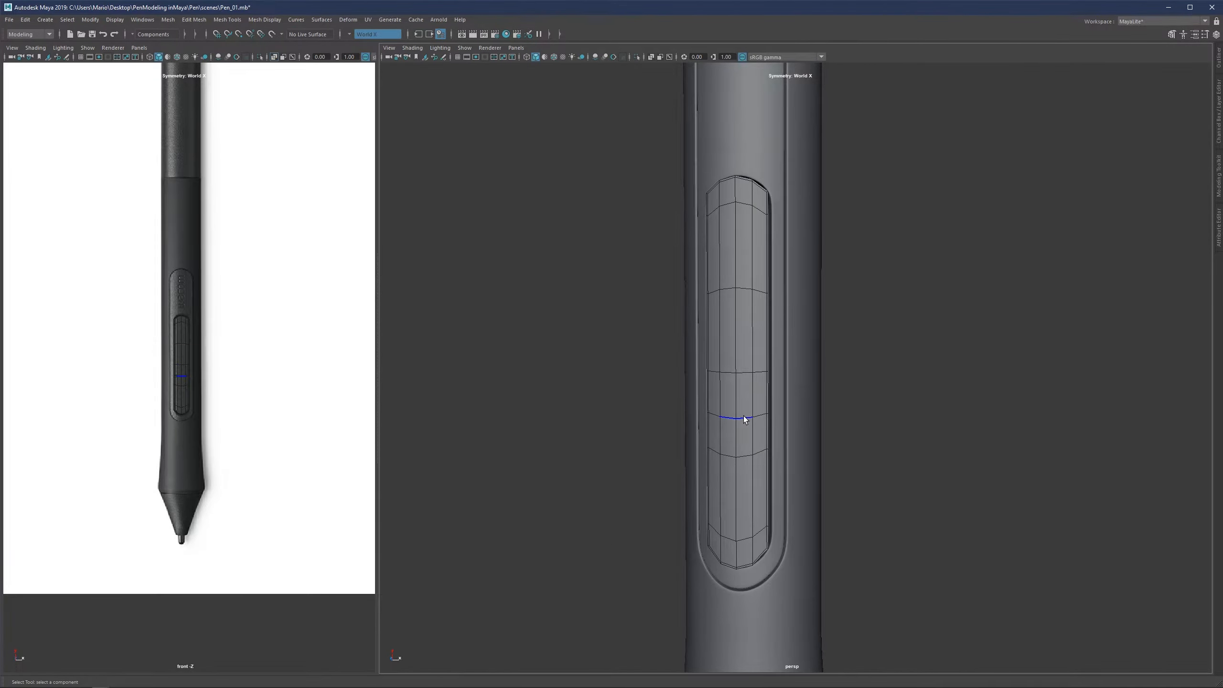
{"action": "key", "text": "space"}
{"action": "key", "text": "space"}
{"action": "key", "text": "space"}
{"action": "middle_click_drag", "start_coordinate": [707, 418], "coordinate": [731, 392], "text": "alt"}
{"action": "double_click", "coordinate": [671, 424]}
{"action": "left_click_drag", "start_coordinate": [617, 391], "coordinate": [676, 436], "text": "alt"}
{"action": "key", "text": "r"}
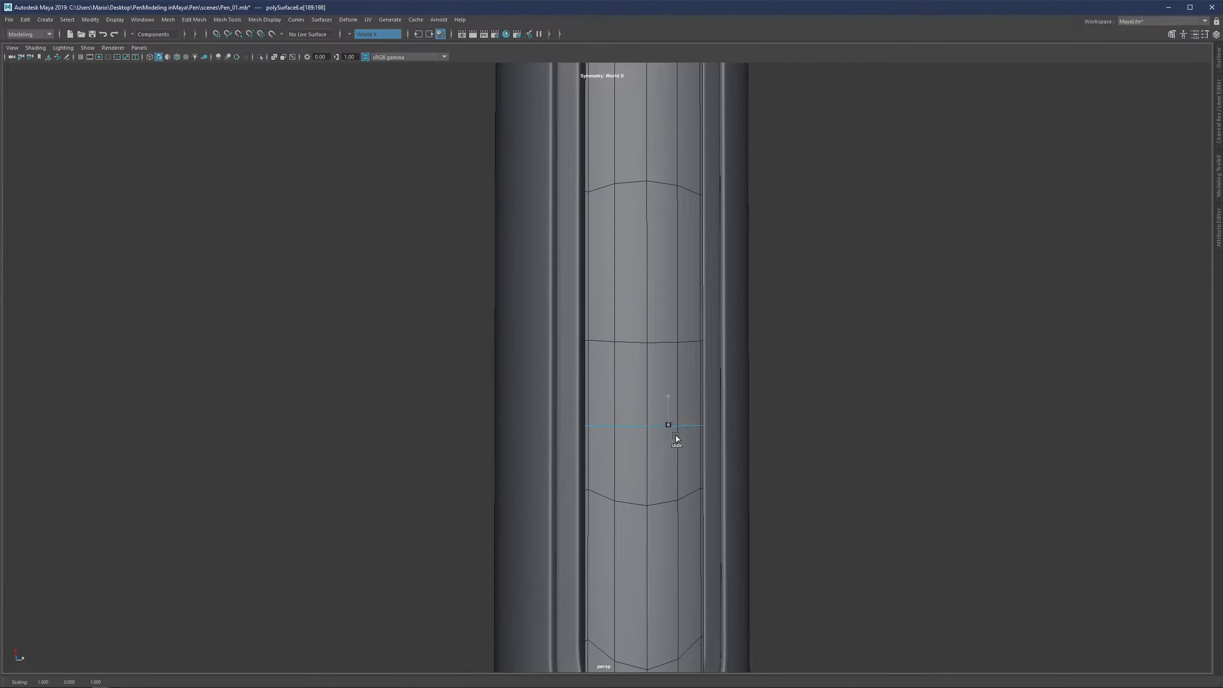
Bevel the flattened edge loop across the inner button with a fraction of 0.185 to match the reference image's dividing gap
{"action": "key", "text": "space"}
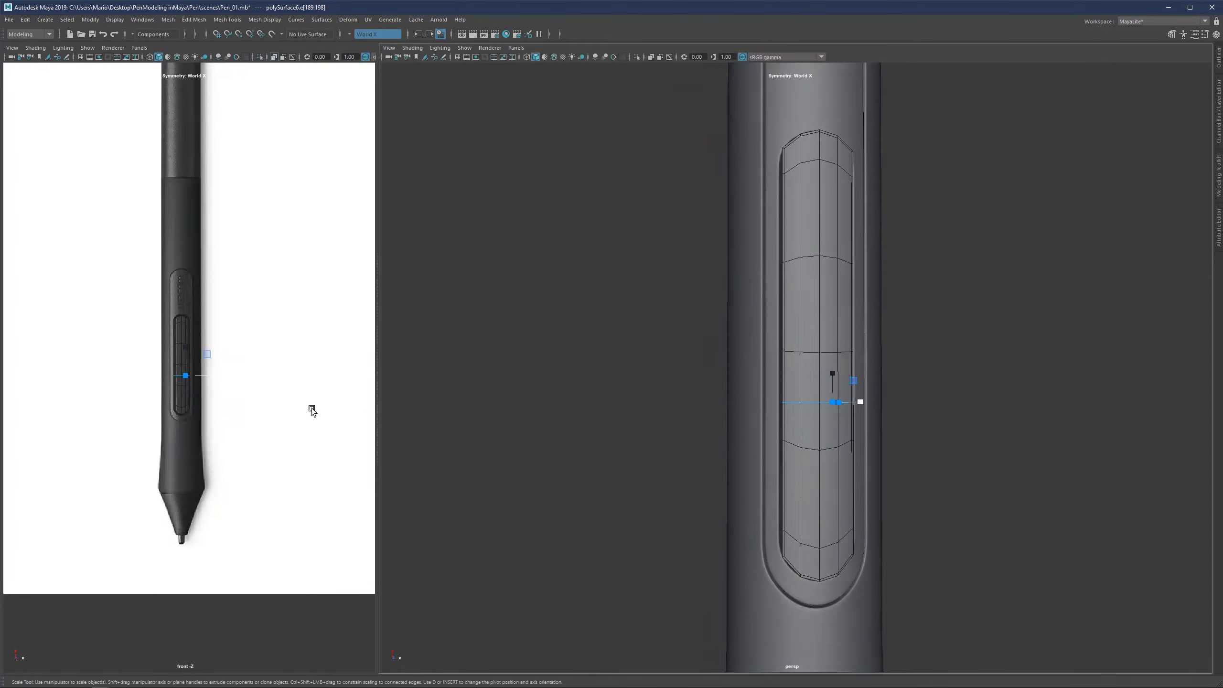
{"action": "scroll", "coordinate": [163, 405], "scroll_direction": "up", "scroll_amount": 5}
{"action": "scroll", "coordinate": [164, 404], "scroll_direction": "up", "scroll_amount": 5}
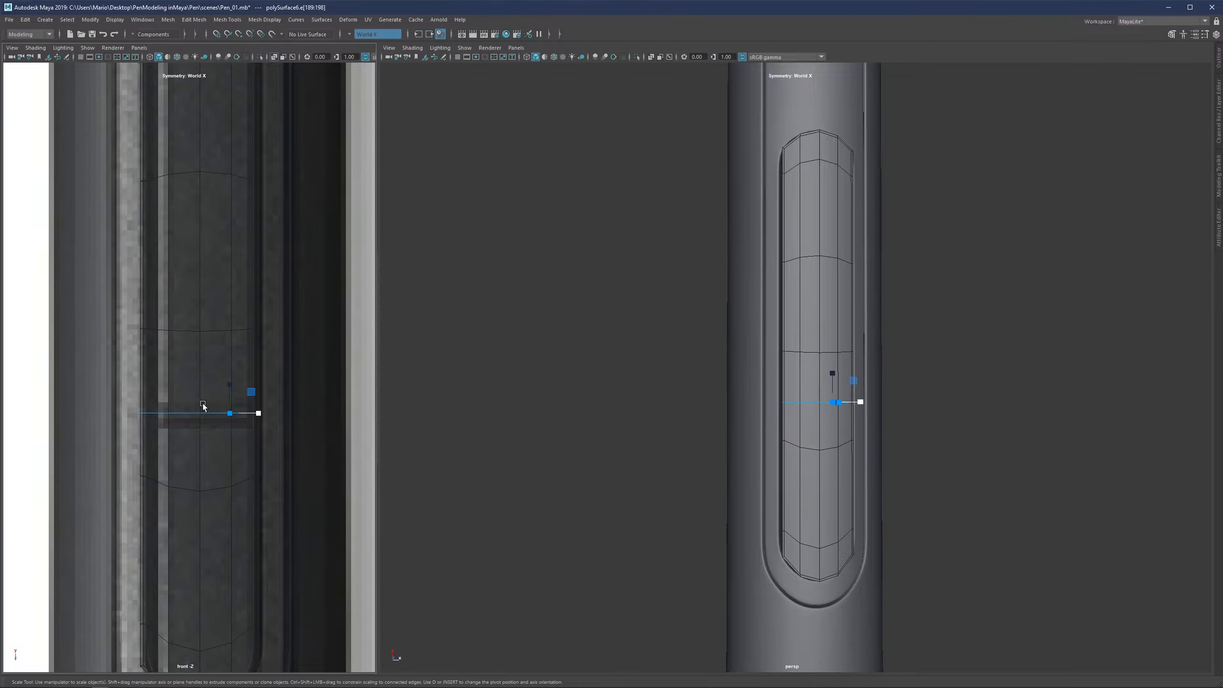
{"action": "key", "text": "ctrl+b"}
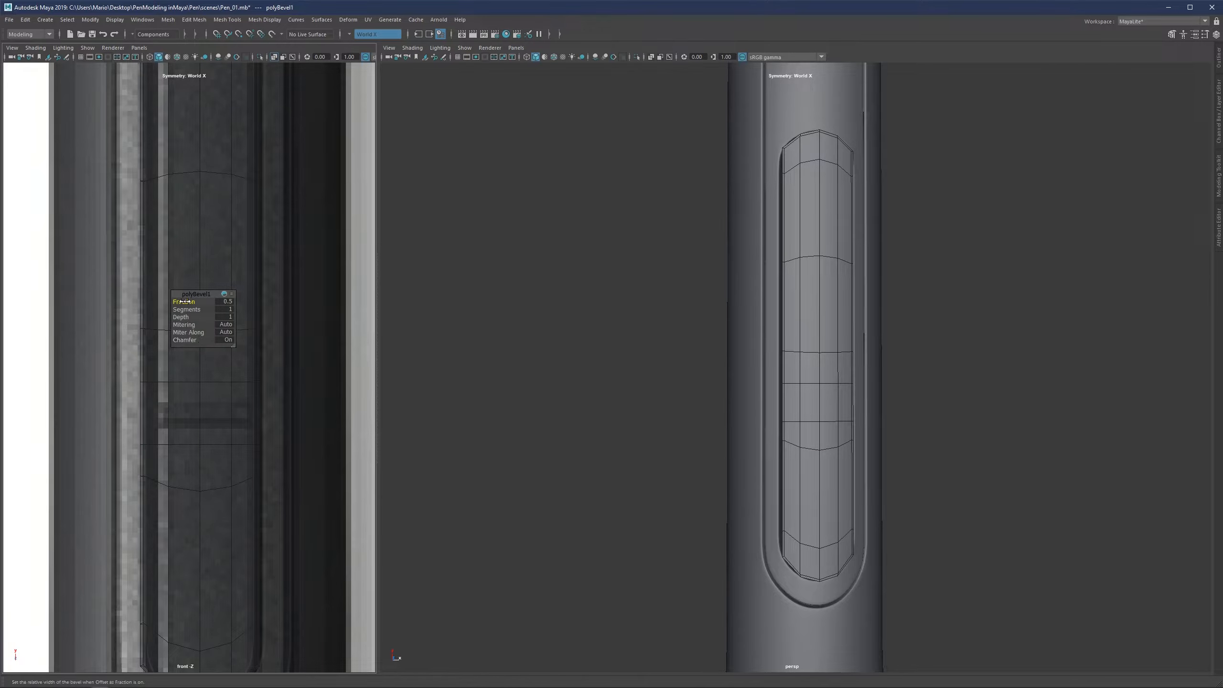
{"action": "middle_click_drag", "start_coordinate": [76, 356], "coordinate": [72, 355]}
Isolate the inner button and delete the loop of faces forming the rear strip of its side wall
{"action": "key", "text": "space"}
{"action": "scroll", "coordinate": [747, 398], "scroll_direction": "up", "scroll_amount": 5}
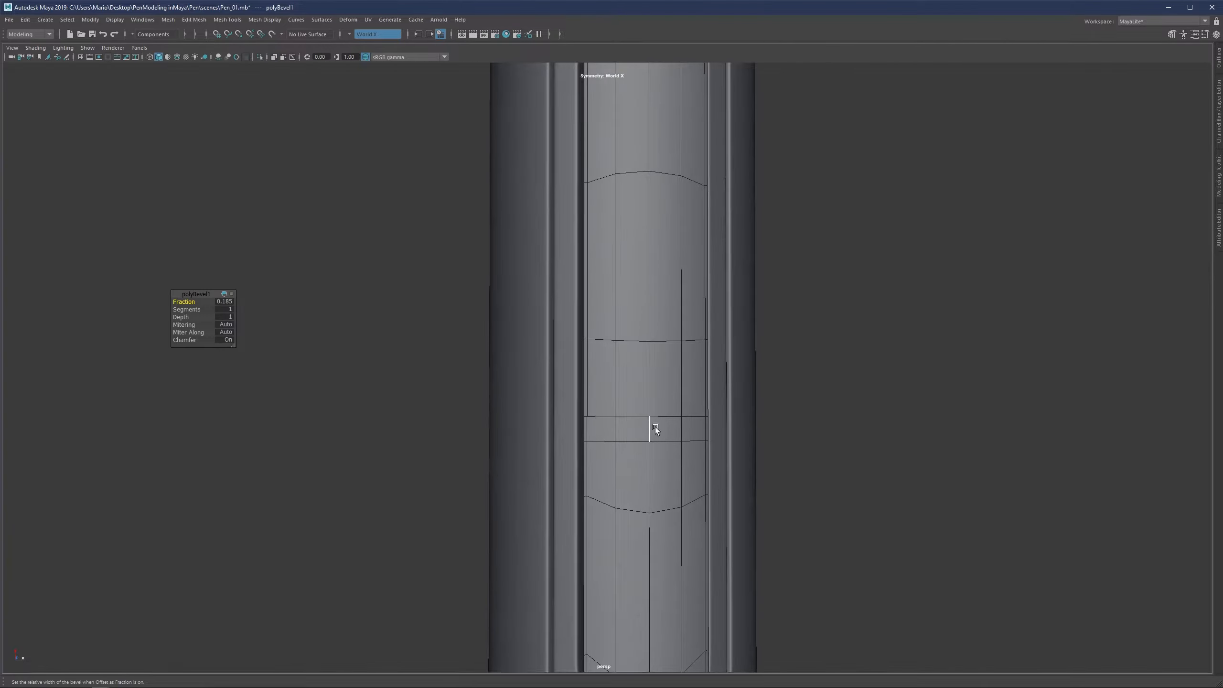
{"action": "key", "text": "q"}
{"action": "scroll", "coordinate": [605, 381], "scroll_direction": "up", "scroll_amount": 3}
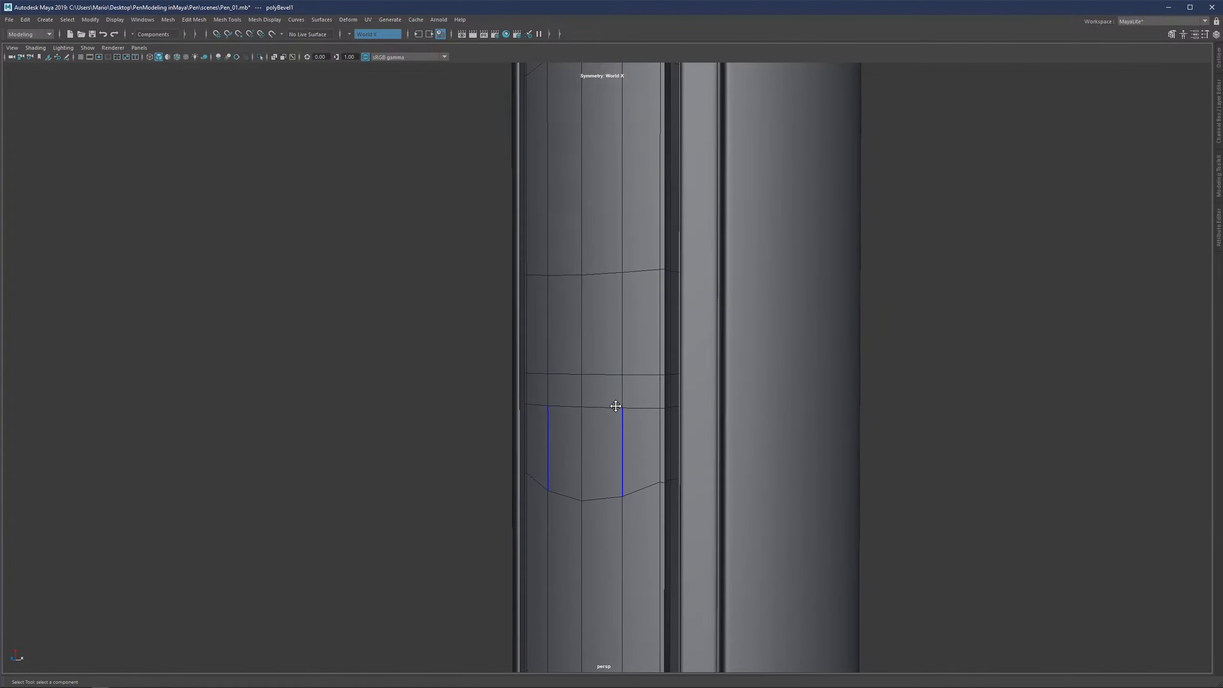
{"action": "middle_click_drag", "start_coordinate": [620, 410], "coordinate": [590, 372], "text": "alt"}
{"action": "scroll", "coordinate": [587, 370], "scroll_direction": "up", "scroll_amount": 3}
{"action": "key", "text": "F8"}
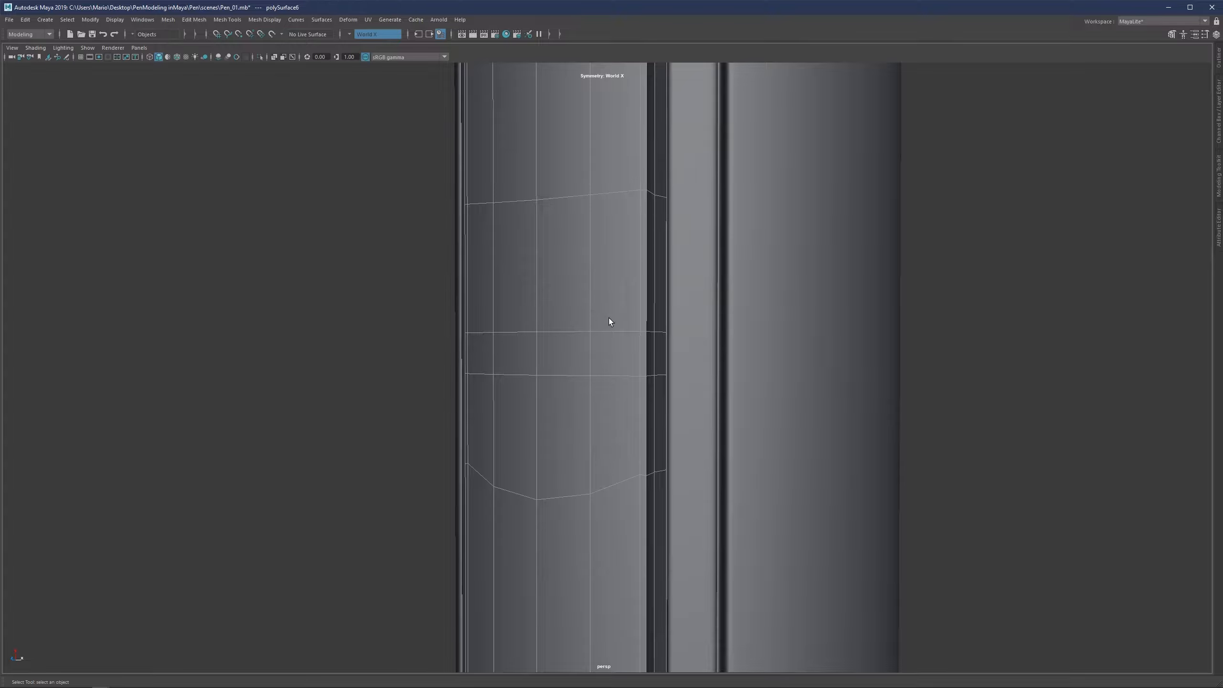
{"action": "key", "text": "ctrl+1"}
{"action": "left_click_drag", "start_coordinate": [609, 322], "coordinate": [637, 360], "text": "alt"}
{"action": "key", "text": "F11"}
{"action": "double_click", "coordinate": [654, 354]}
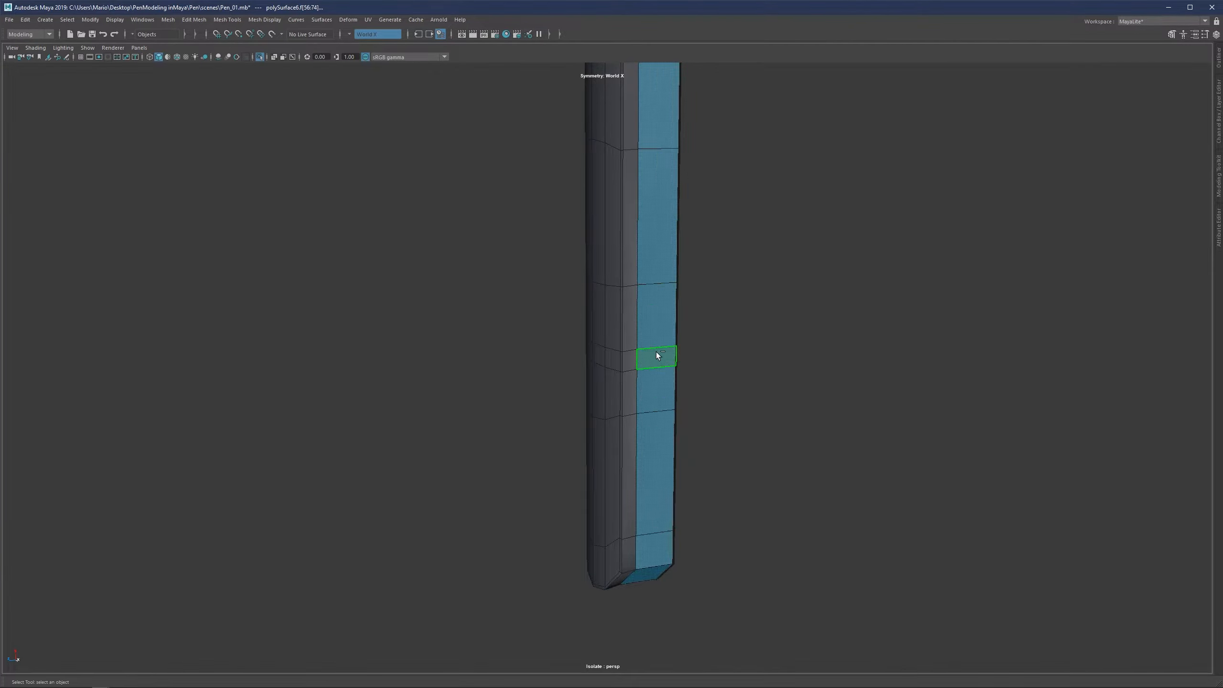
{"action": "key", "text": "Delete"}
Extrude the inner button's open border edges backward to form a new side wall strip
{"action": "key", "text": "F10"}
{"action": "double_click", "coordinate": [637, 314]}
{"action": "key", "text": "w"}
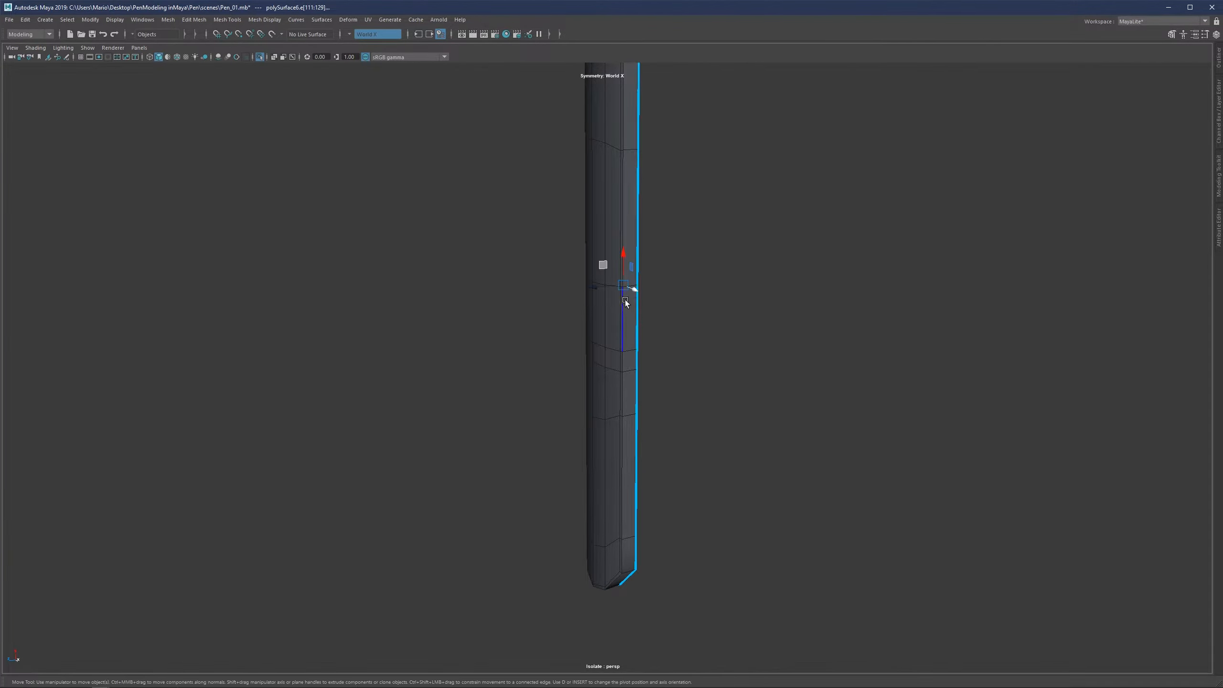
{"action": "left_click_drag", "start_coordinate": [601, 290], "coordinate": [613, 311], "text": "shift"}
Examine the smoothed inner button's side wall, both isolated and in place in the pen's groove
{"action": "key", "text": "3"}
{"action": "left_click", "coordinate": [707, 323]}
{"action": "left_click", "coordinate": [613, 312]}
{"action": "key", "text": "1"}
{"action": "scroll", "coordinate": [602, 332], "scroll_direction": "up", "scroll_amount": 3}
{"action": "middle_click_drag", "start_coordinate": [599, 330], "coordinate": [602, 353], "text": "alt"}
{"action": "left_click_drag", "start_coordinate": [602, 352], "coordinate": [573, 351], "text": "alt"}
{"action": "scroll", "coordinate": [610, 355], "scroll_direction": "down", "scroll_amount": 1}
{"action": "key", "text": "3"}
{"action": "left_click", "coordinate": [690, 358]}
{"action": "left_click_drag", "start_coordinate": [662, 341], "coordinate": [618, 363], "text": "alt"}
{"action": "left_click", "coordinate": [621, 367]}
{"action": "key", "text": "ctrl+1"}
{"action": "key", "text": "1"}
{"action": "scroll", "coordinate": [635, 357], "scroll_direction": "up", "scroll_amount": 3}
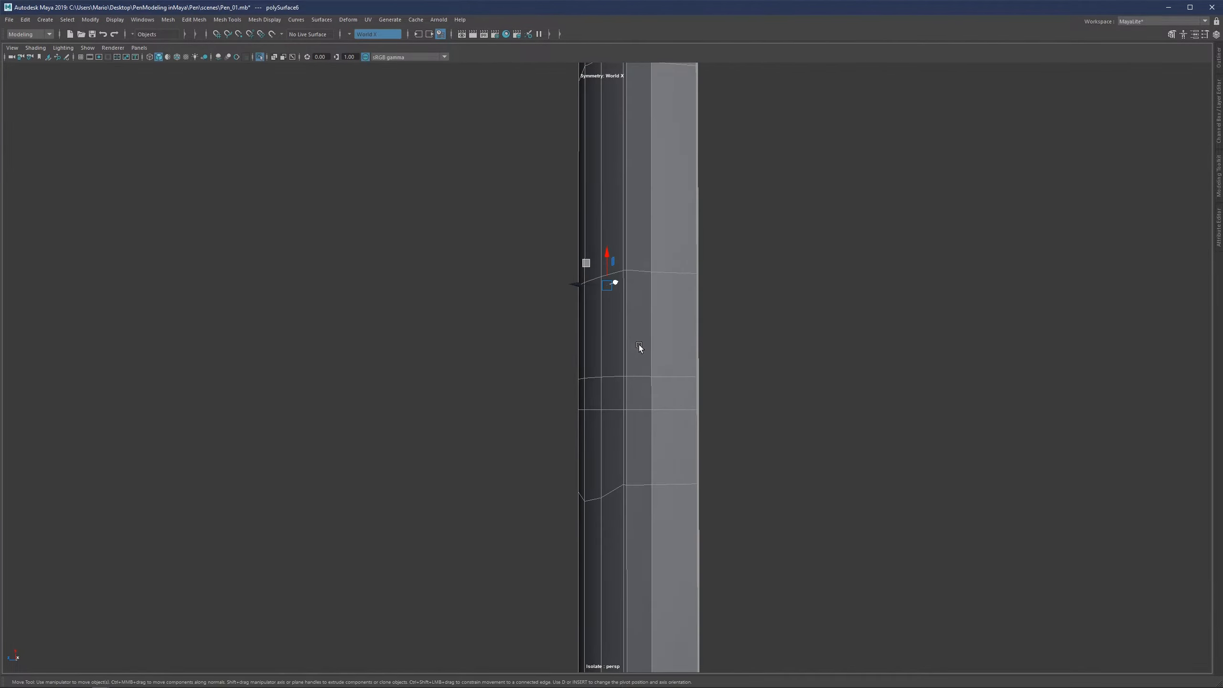
Delete both face loops of the inner button's side wall, leaving only the front surface with its rim
{"action": "right_click_drag", "start_coordinate": [638, 344], "coordinate": [639, 363]}
{"action": "double_click", "coordinate": [641, 387]}
{"action": "key", "text": "Delete"}
{"action": "double_click", "coordinate": [671, 382]}
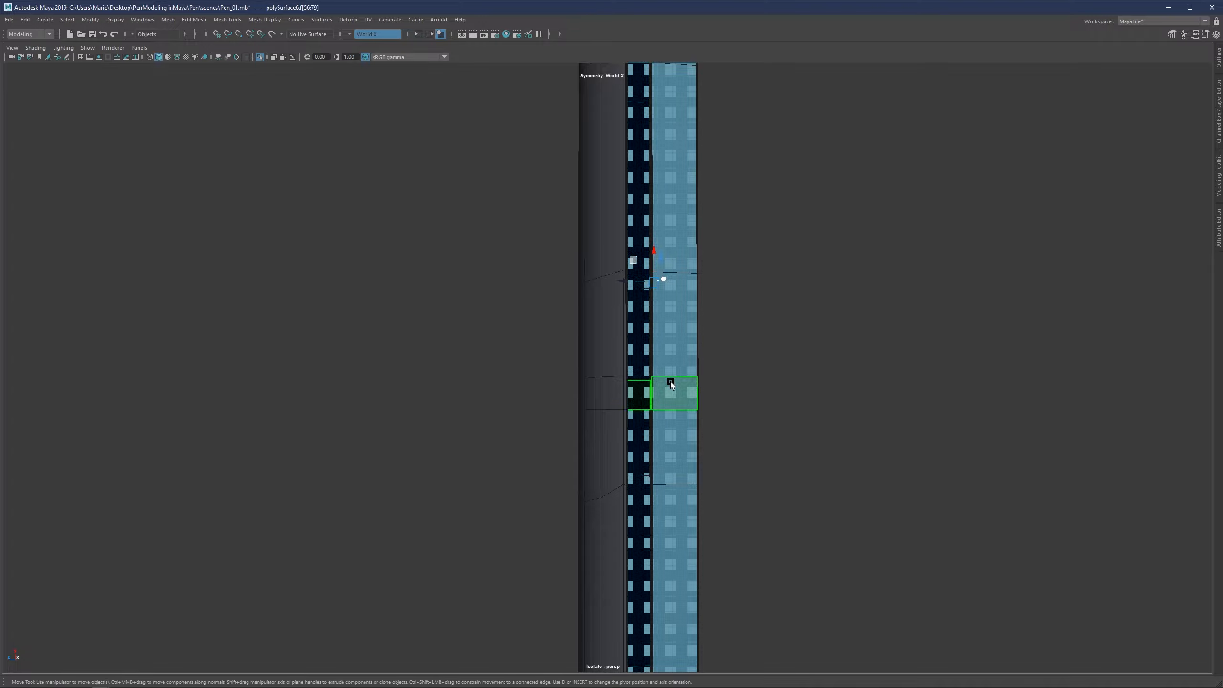
{"action": "key", "text": "Delete"}
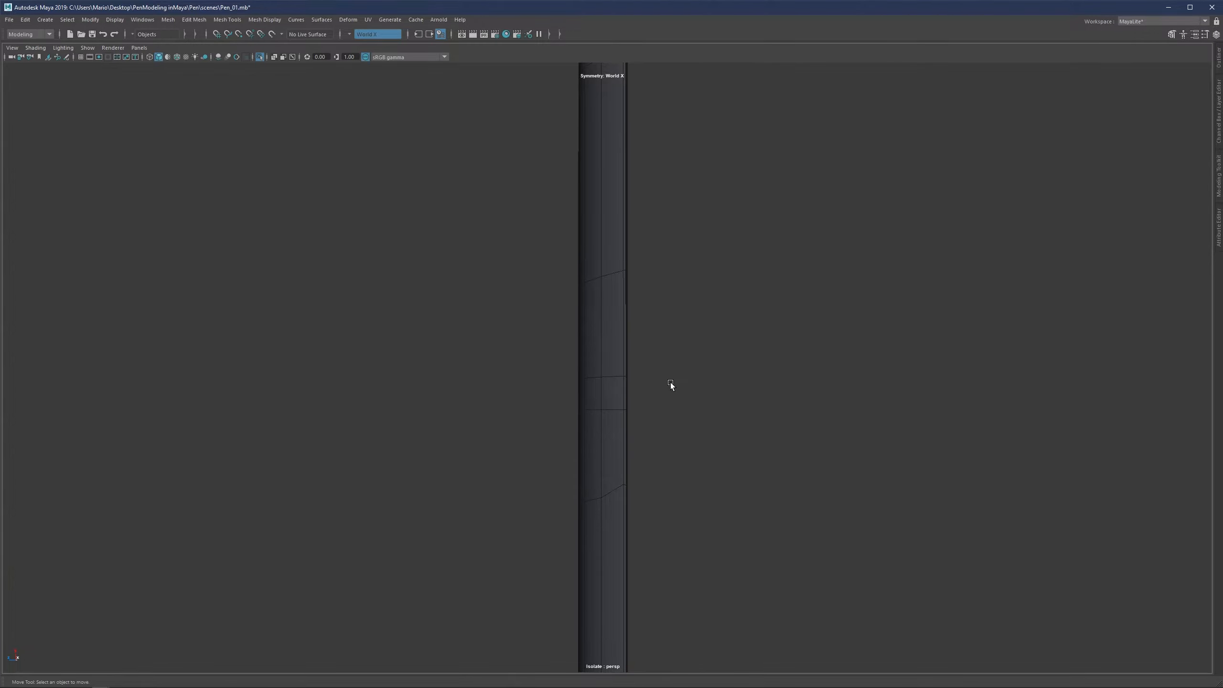
Extrude the inner button's border edges backward into a single side wall and check its smoothed shape within the pen
{"action": "double_click", "coordinate": [629, 350]}
{"action": "left_click_drag", "start_coordinate": [579, 281], "coordinate": [645, 284], "text": "shift"}
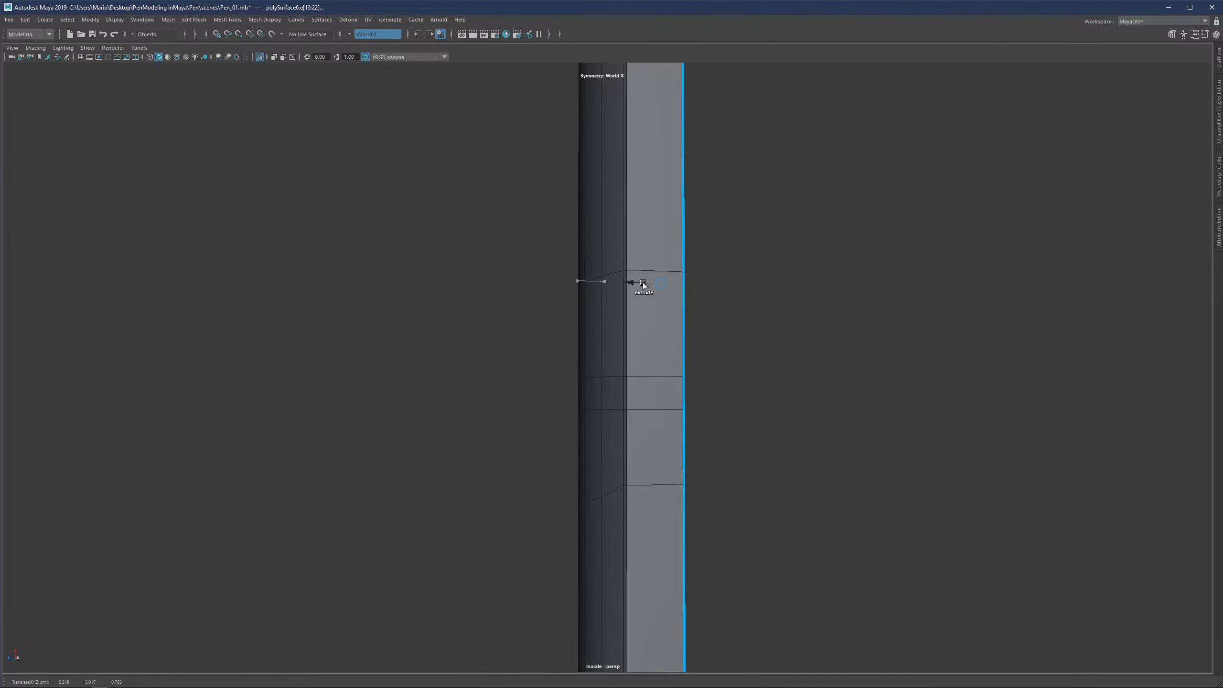
{"action": "key", "text": "3"}
{"action": "left_click", "coordinate": [724, 350]}
{"action": "scroll", "coordinate": [656, 326], "scroll_direction": "down", "scroll_amount": 4}
{"action": "key", "text": "ctrl+1"}
{"action": "left_click_drag", "start_coordinate": [642, 338], "coordinate": [612, 371], "text": "alt"}
{"action": "left_click", "coordinate": [614, 374]}
{"action": "key", "text": "ctrl+1"}
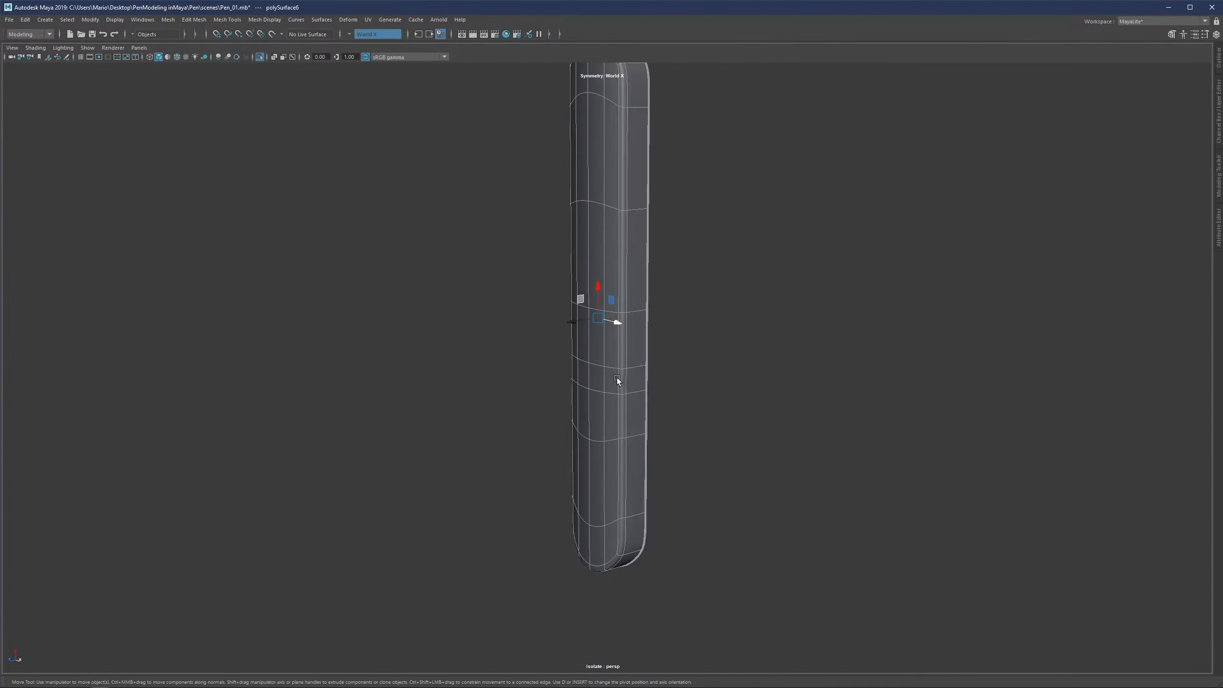
Insert an edge loop running lengthwise around the inner button's side wall, close to the front surface
{"action": "scroll", "coordinate": [618, 378], "scroll_direction": "up", "scroll_amount": 3}
{"action": "middle_click_drag", "start_coordinate": [617, 378], "coordinate": [590, 336], "text": "alt"}
{"action": "scroll", "coordinate": [591, 337], "scroll_direction": "up", "scroll_amount": 3}
{"action": "mouse_move", "coordinate": [591, 336]}
{"action": "left_mouse_down", "text": "alt"}
{"action": "mouse_move", "coordinate": [575, 331]}
{"action": "mouse_move", "coordinate": [608, 331]}
{"action": "left_mouse_up", "text": "alt"}
{"action": "key", "text": "1"}
{"action": "key", "text": "ctrl+shift+x"}
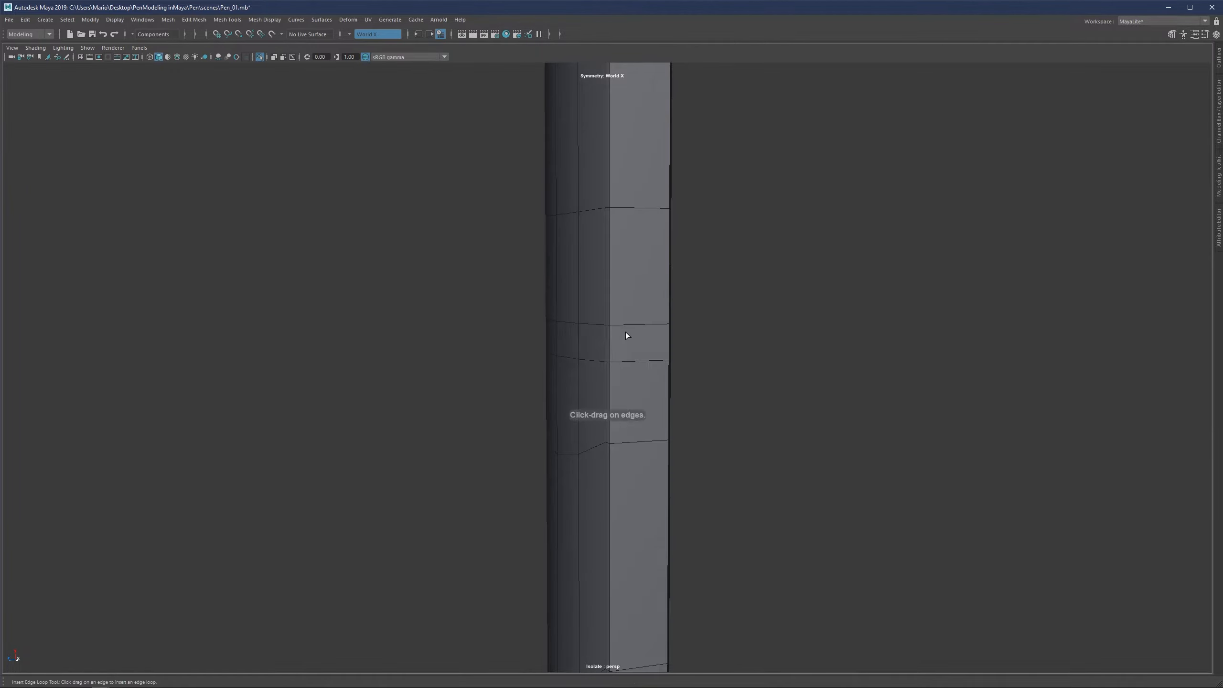
{"action": "left_click", "coordinate": [628, 327], "text": "ctrl"}
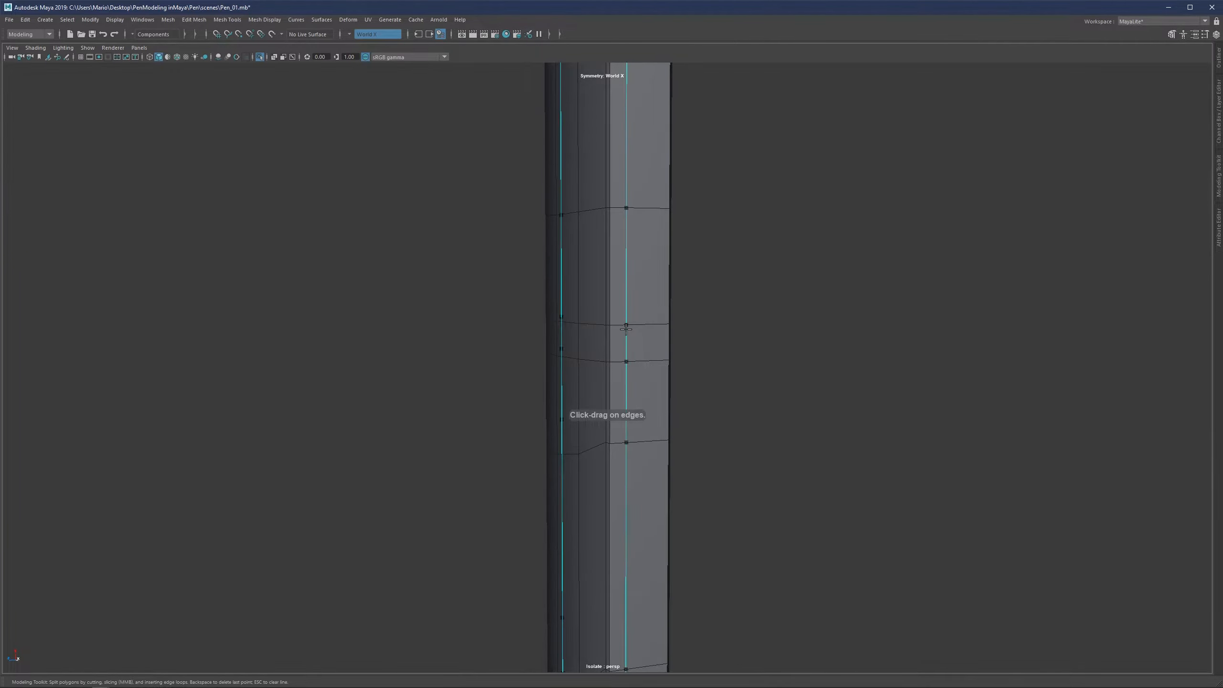
{"action": "key", "text": "q"}
{"action": "scroll", "coordinate": [624, 347], "scroll_direction": "down", "scroll_amount": 3}
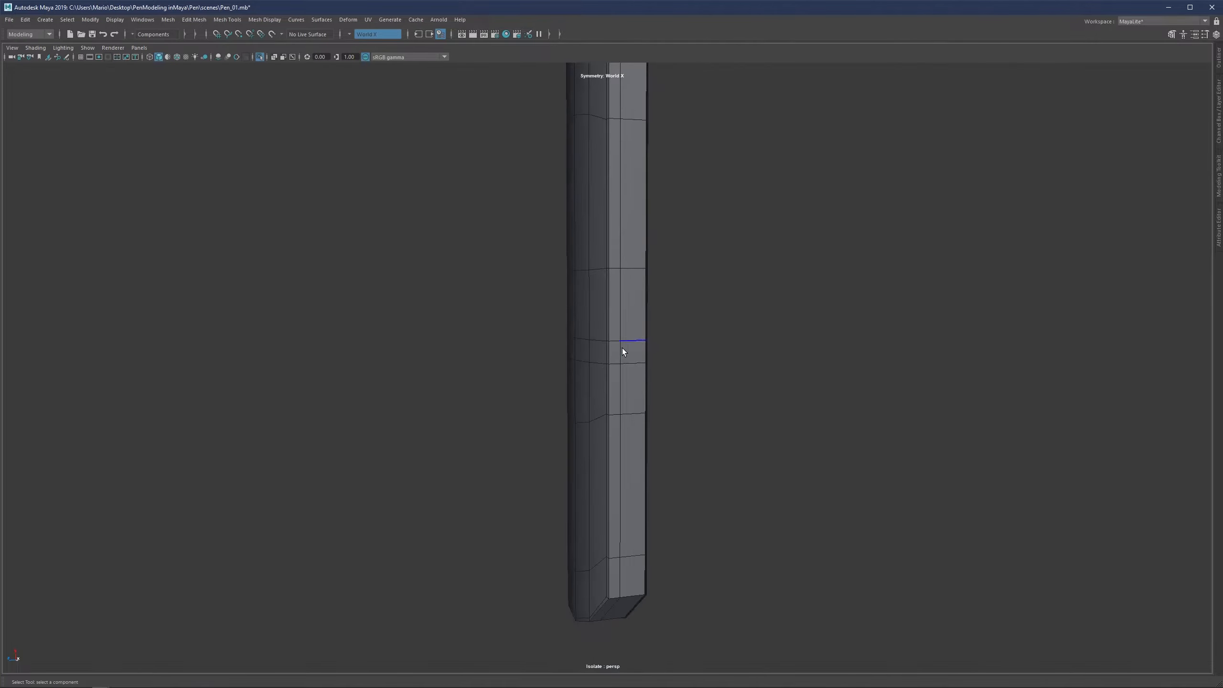
Delete the beveled band of faces across the button's front and upper side wall to open a gap between its halves
{"action": "key", "text": "space"}
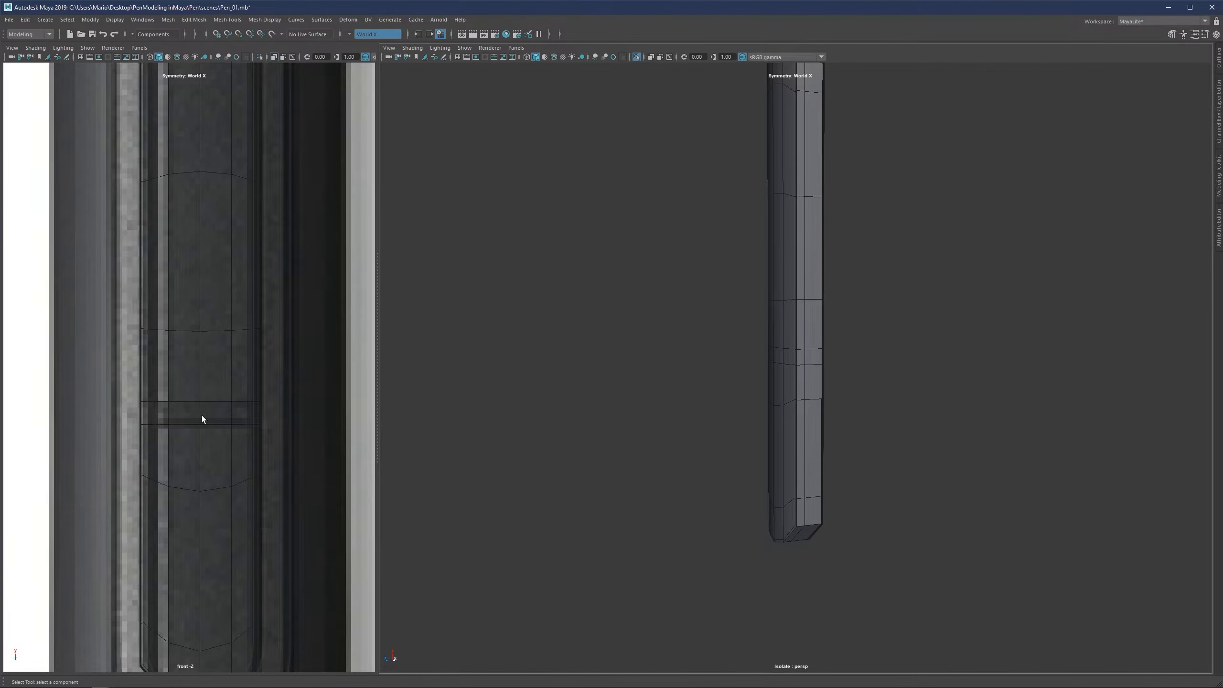
{"action": "key", "text": "space"}
{"action": "left_click", "coordinate": [622, 346]}
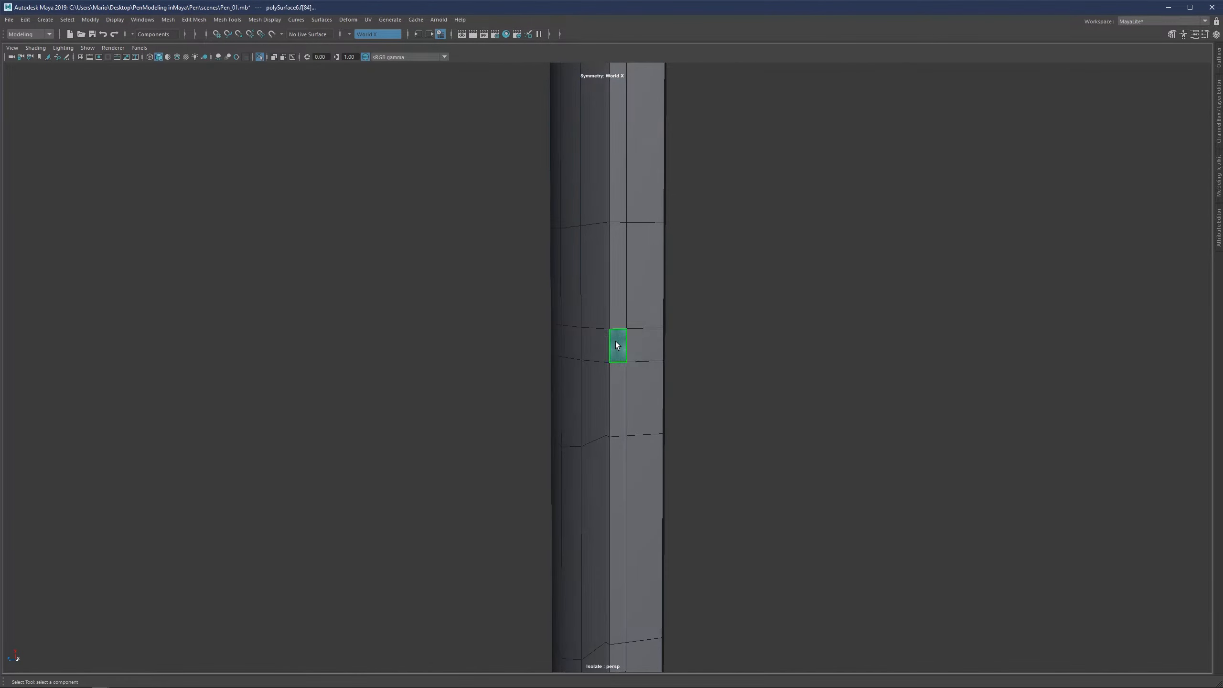
{"action": "left_click_drag", "start_coordinate": [617, 345], "coordinate": [602, 296], "text": "alt"}
{"action": "left_click", "coordinate": [566, 349]}
{"action": "double_click", "coordinate": [566, 350], "text": "shift"}
{"action": "key", "text": "Delete"}
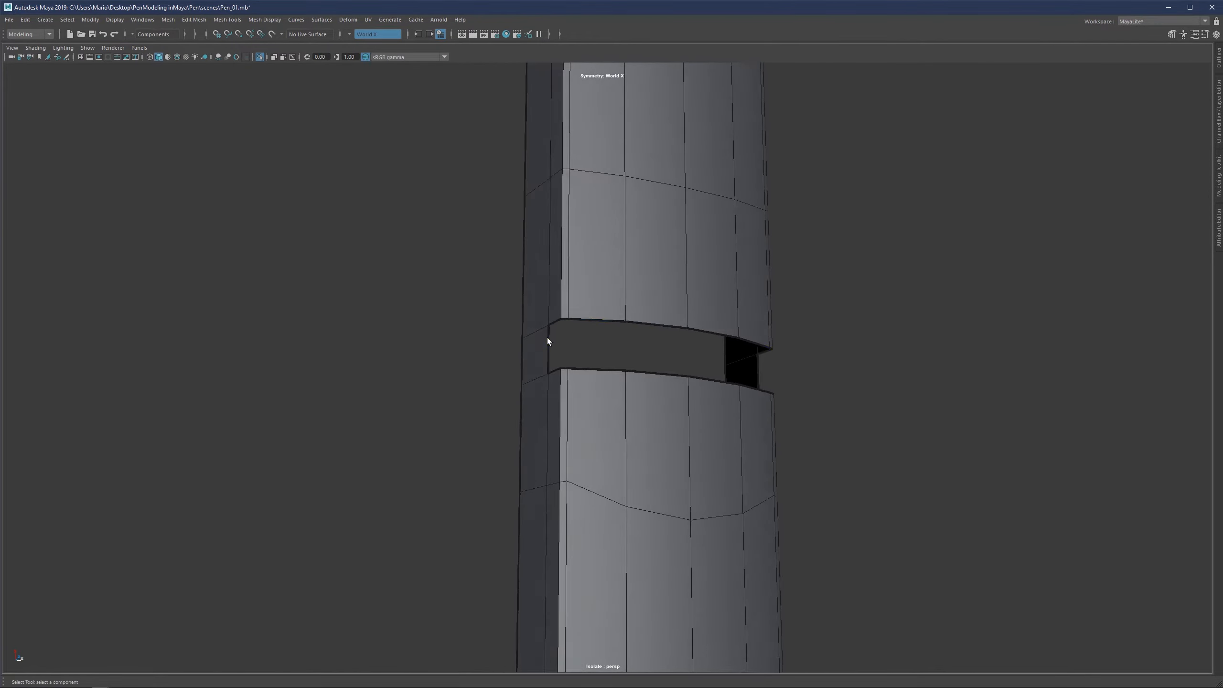
Bridge the two opposite side edges of the gap to create a floor between the button halves
{"action": "left_click", "coordinate": [552, 340]}
{"action": "left_click_drag", "start_coordinate": [625, 339], "coordinate": [635, 341], "text": "alt"}
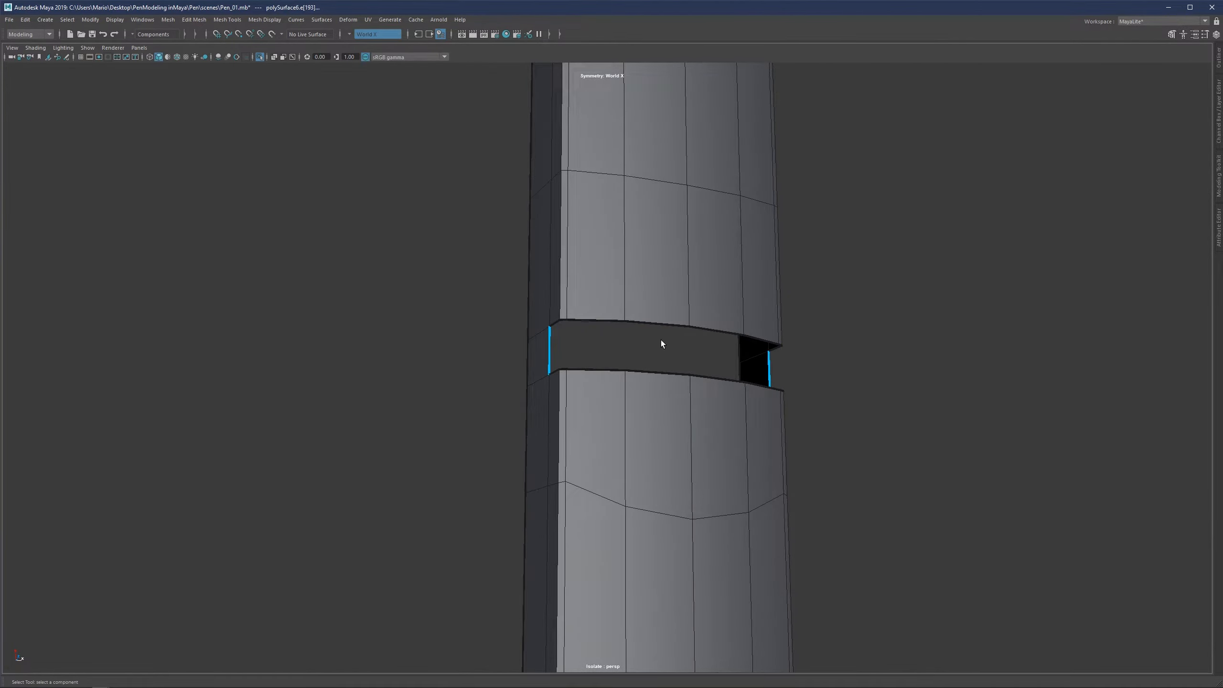
{"action": "right_click", "coordinate": [692, 344], "text": "shift"}
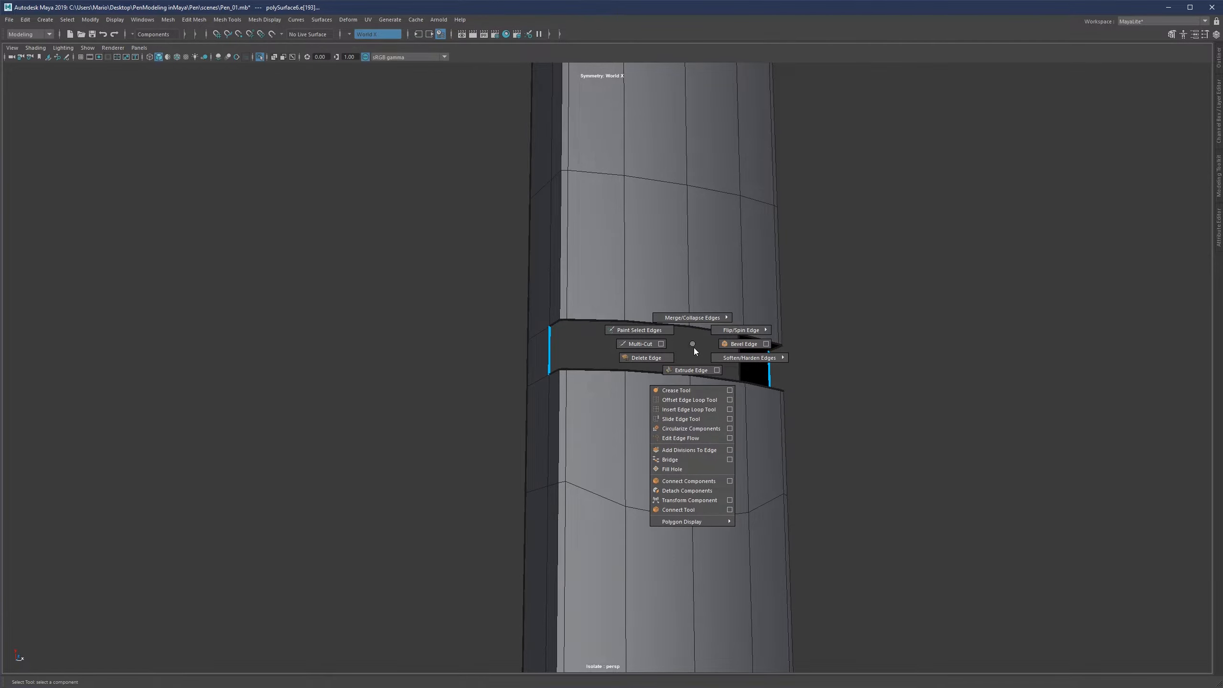
{"action": "left_click", "coordinate": [684, 459]}
{"action": "left_click", "coordinate": [822, 411]}
Select the open border at the end of the upper button half and fill the hole
{"action": "left_click_drag", "start_coordinate": [857, 401], "coordinate": [672, 291], "text": "alt"}
{"action": "double_click", "coordinate": [652, 313]}
{"action": "right_click", "coordinate": [673, 290], "text": "shift"}
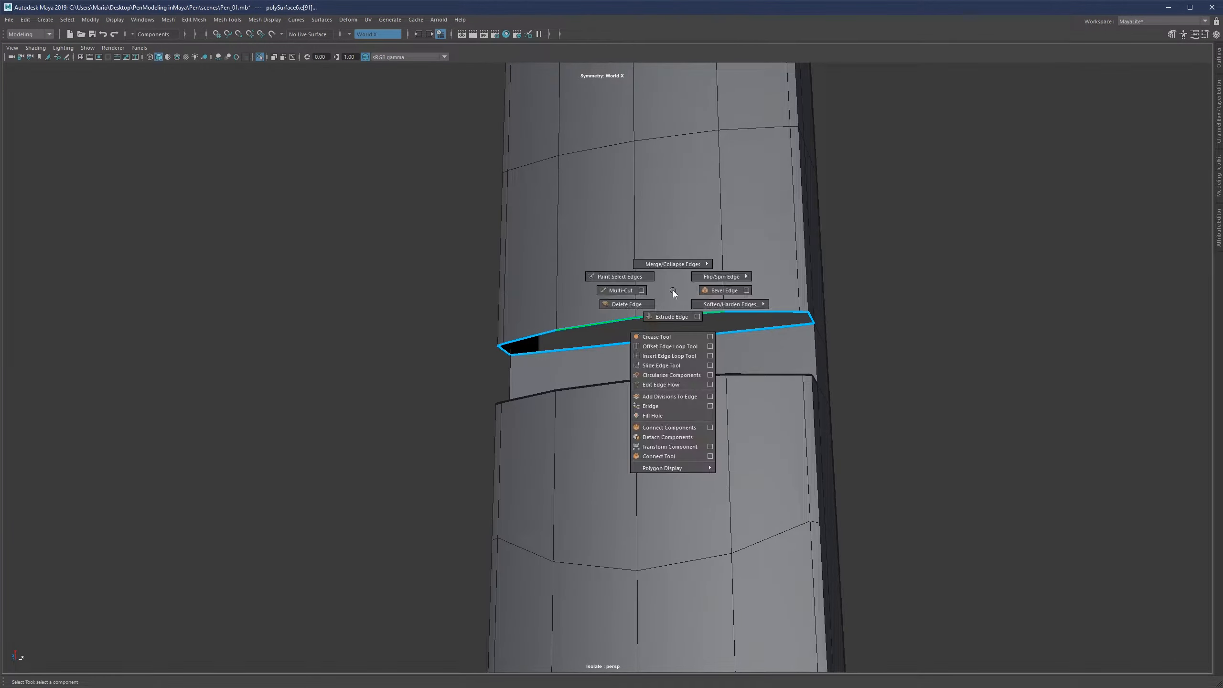
{"action": "left_click", "coordinate": [660, 418]}
Fill the open border at the end of the lower button half by repeating the Fill Hole command
{"action": "left_click_drag", "start_coordinate": [596, 311], "coordinate": [668, 371], "text": "alt"}
{"action": "double_click", "coordinate": [589, 377]}
{"action": "key", "text": "g"}
{"action": "left_click", "coordinate": [426, 371]}
Examine the floor face and the filled end caps in the gap between the button halves
{"action": "mouse_move", "coordinate": [595, 383]}
{"action": "left_mouse_down", "text": "alt"}
{"action": "mouse_move", "coordinate": [634, 334]}
{"action": "mouse_move", "coordinate": [705, 326]}
{"action": "mouse_move", "coordinate": [623, 352]}
{"action": "mouse_move", "coordinate": [614, 341]}
{"action": "mouse_move", "coordinate": [614, 379]}
{"action": "left_mouse_up", "text": "alt"}
{"action": "left_click", "coordinate": [622, 372]}
{"action": "left_click_drag", "start_coordinate": [605, 340], "coordinate": [585, 265], "text": "alt"}
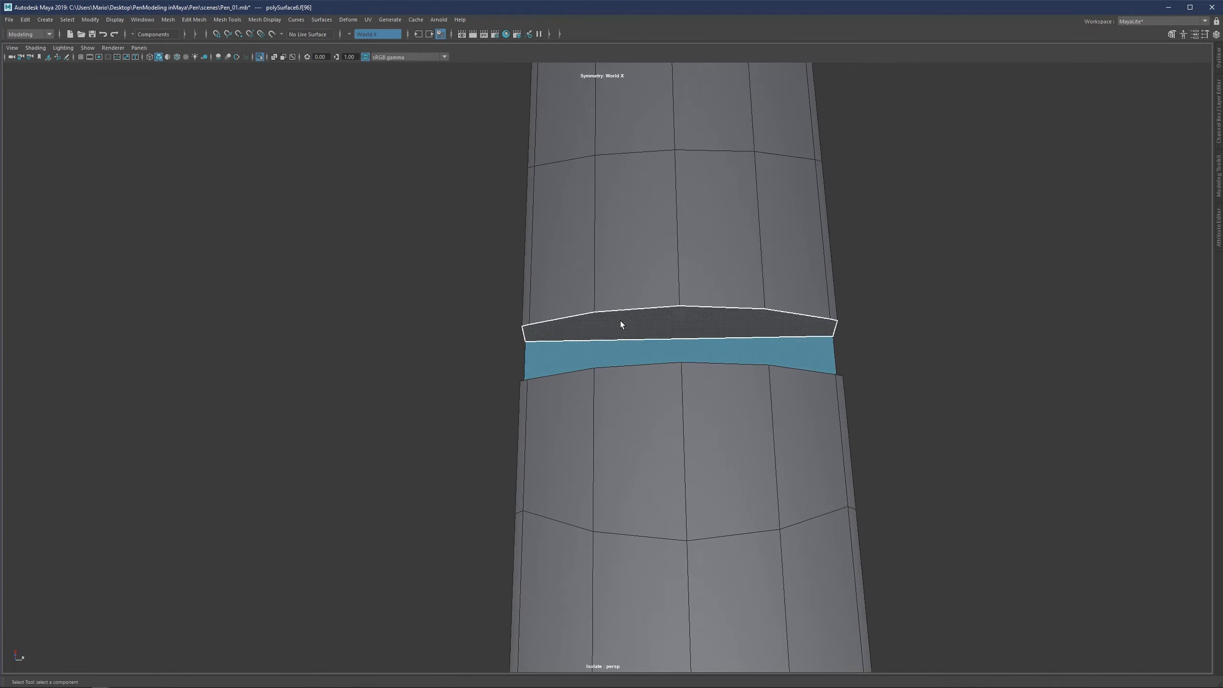
{"action": "left_click", "coordinate": [621, 322]}
{"action": "key", "text": "f"}
{"action": "middle_click_drag", "start_coordinate": [535, 354], "coordinate": [608, 352], "text": "alt"}
{"action": "left_click_drag", "start_coordinate": [609, 351], "coordinate": [598, 337], "text": "alt"}
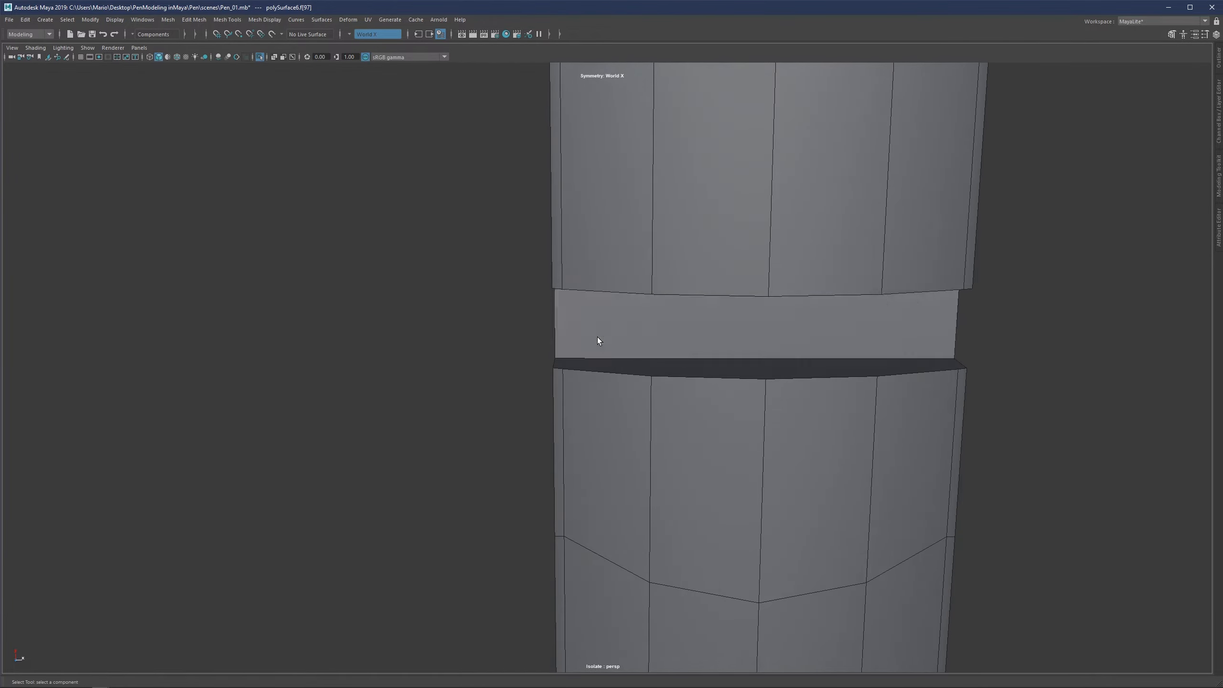
{"action": "middle_click_drag", "start_coordinate": [757, 349], "coordinate": [681, 349], "text": "alt"}
Switch the button to vertex editing and turn off modeling symmetry
{"action": "right_click_drag", "start_coordinate": [695, 357], "coordinate": [693, 325]}
{"action": "middle_click_drag", "start_coordinate": [693, 325], "coordinate": [690, 357], "text": "alt"}
{"action": "left_click_drag", "start_coordinate": [690, 358], "coordinate": [687, 348], "text": "alt"}
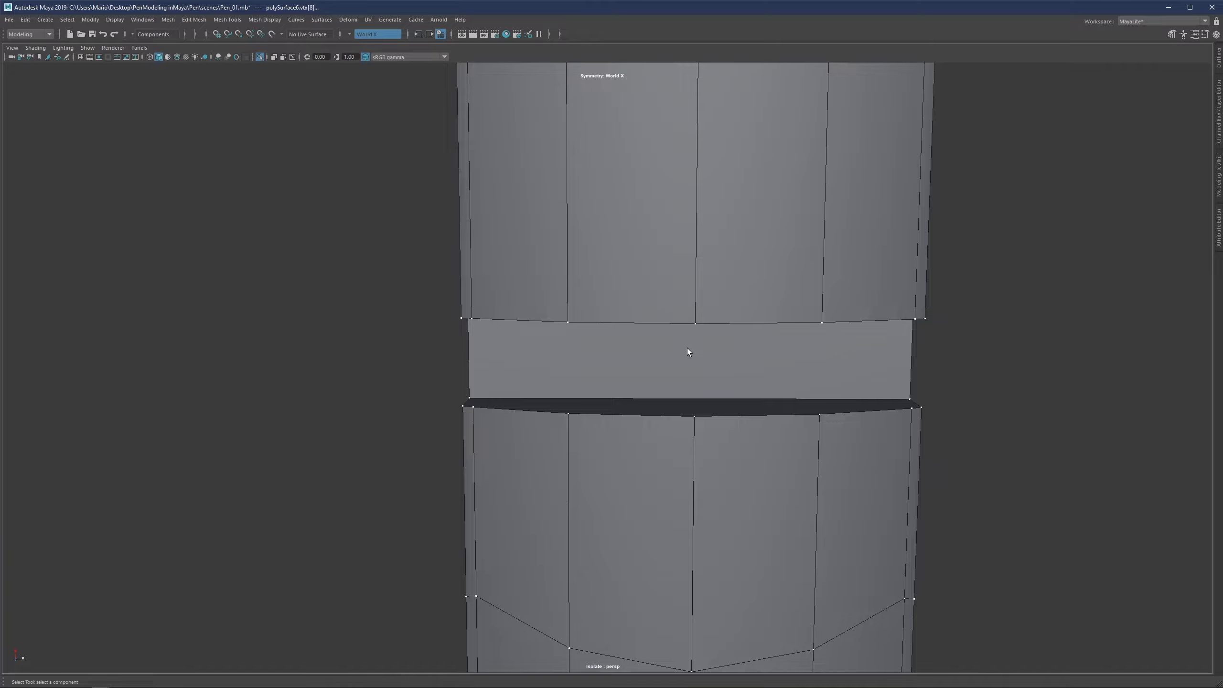
{"action": "key", "text": "ctrl+shift+x"}
{"action": "key", "text": "q"}
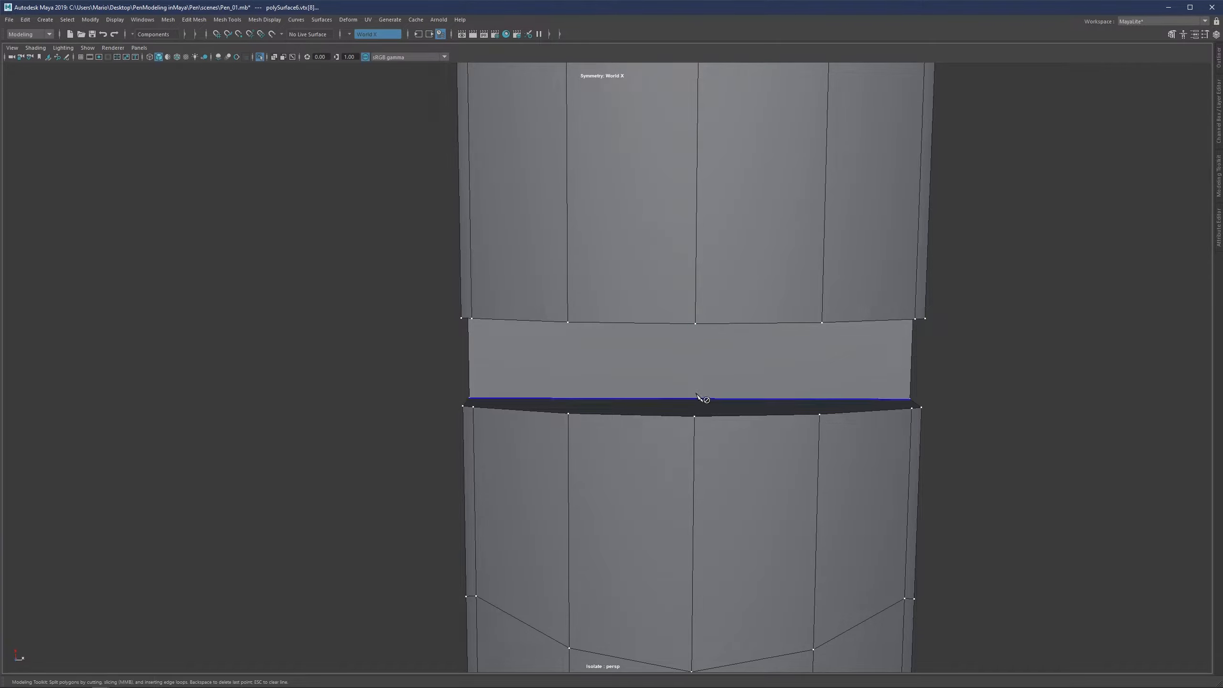
{"action": "right_click_drag", "start_coordinate": [713, 359], "coordinate": [710, 258]}
{"action": "left_click_drag", "start_coordinate": [709, 259], "coordinate": [709, 257]}
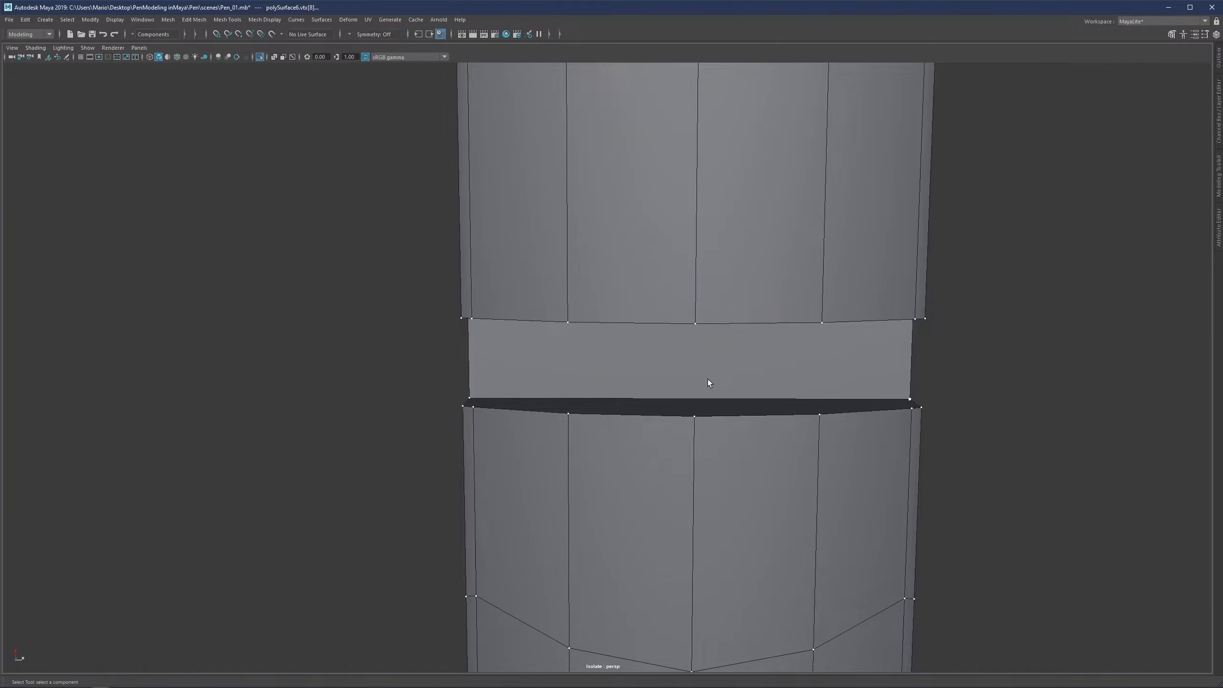
Cut a centered edge across the gap floor with Multi-Cut, running from one button half to the other
{"action": "middle_click_drag", "start_coordinate": [707, 377], "coordinate": [652, 363], "text": "alt"}
{"action": "key", "text": "ctrl+shift+x"}
{"action": "left_click", "coordinate": [421, 387]}
{"action": "key", "text": "Escape"}
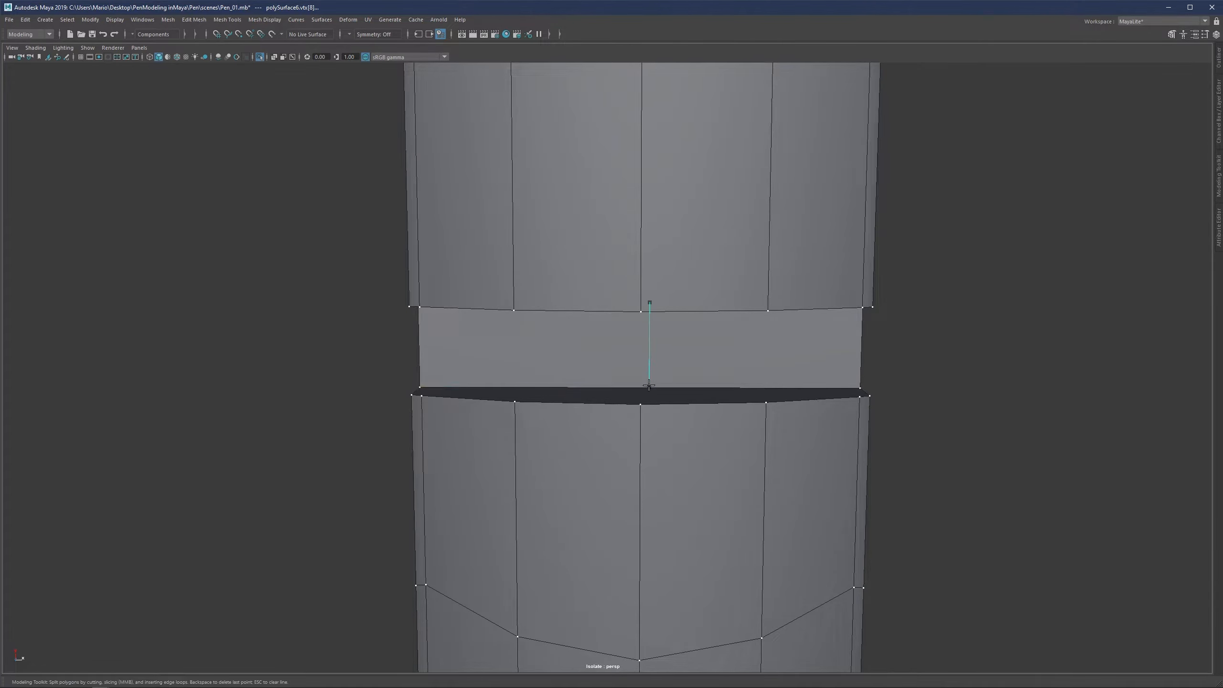
{"action": "middle_click", "coordinate": [712, 380], "text": "ctrl"}
{"action": "left_click_drag", "start_coordinate": [666, 382], "coordinate": [657, 330], "text": "alt"}
{"action": "key", "text": "q"}
{"action": "scroll", "coordinate": [652, 317], "scroll_direction": "up", "scroll_amount": 2}
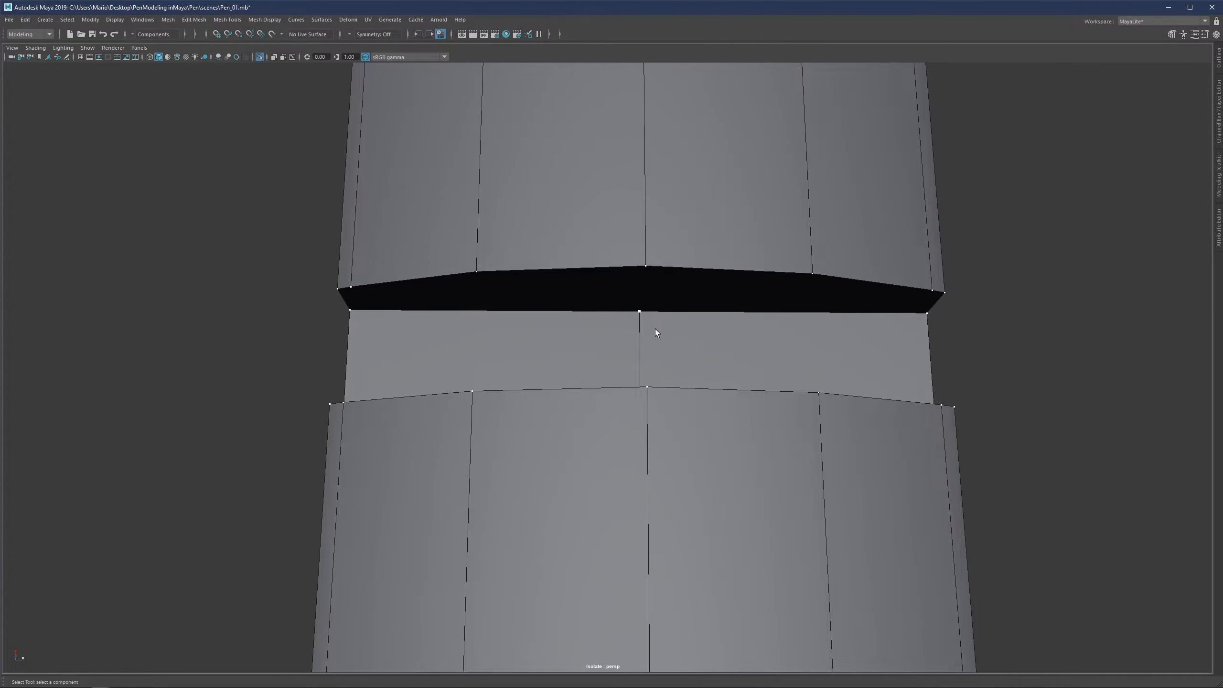
Connect the floor's middle vertices to the middle rim vertices across both the upper and lower end caps
{"action": "right_click", "coordinate": [675, 288], "text": "shift"}
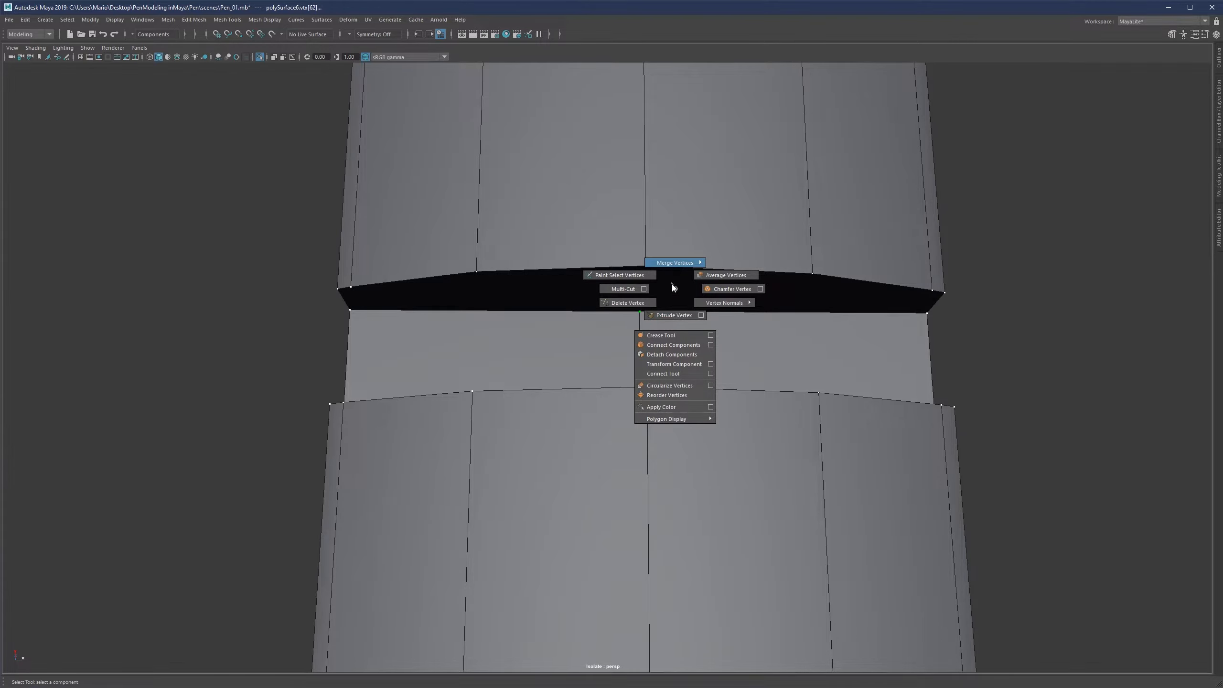
{"action": "left_click", "coordinate": [666, 345]}
{"action": "left_click_drag", "start_coordinate": [660, 317], "coordinate": [652, 405], "text": "alt"}
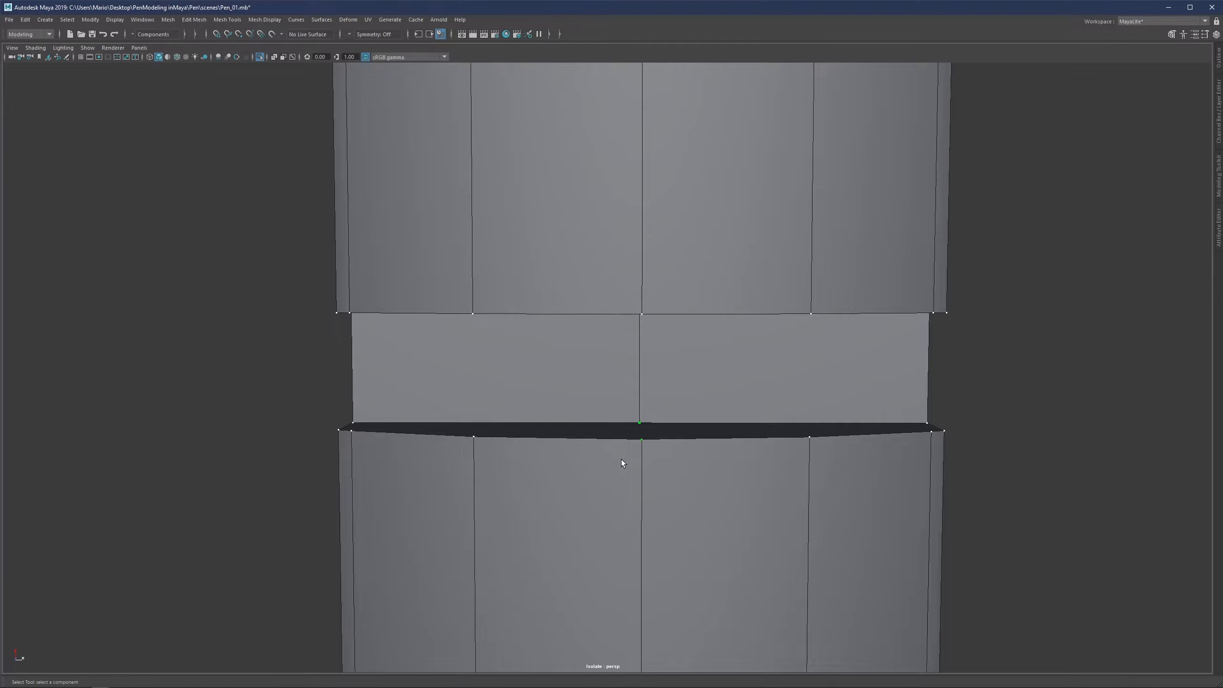
{"action": "left_click_drag", "start_coordinate": [622, 461], "coordinate": [633, 437], "text": "alt"}
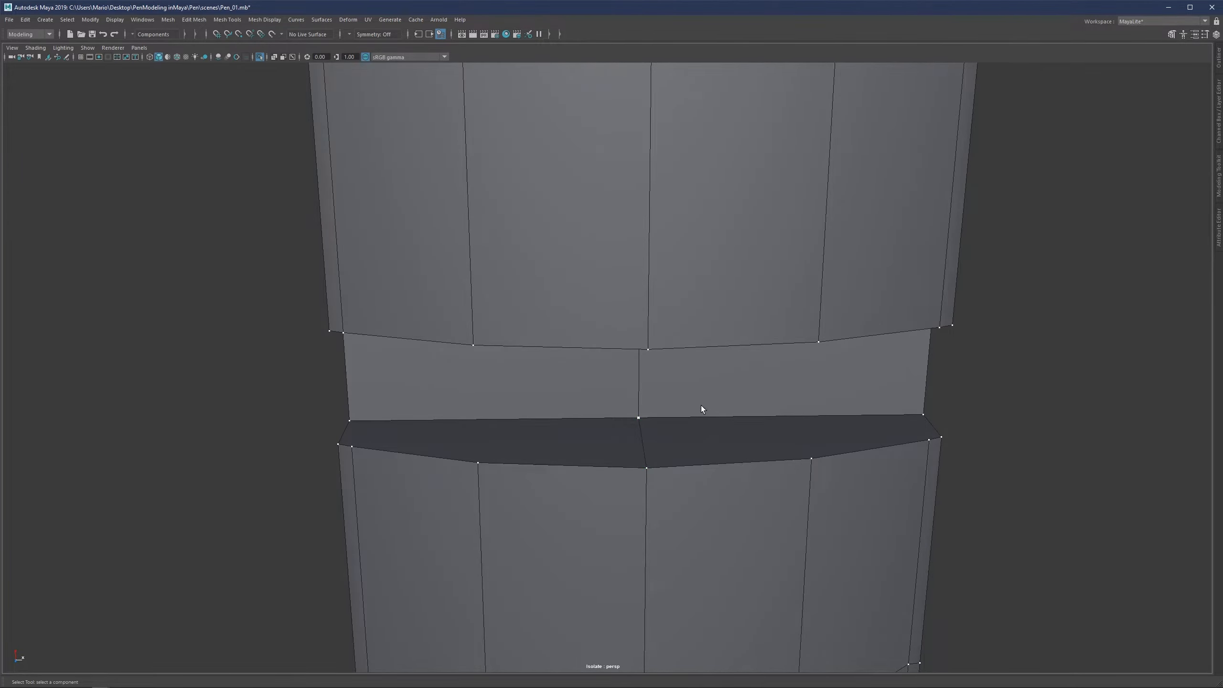
{"action": "left_click_drag", "start_coordinate": [701, 407], "coordinate": [695, 302], "text": "alt"}
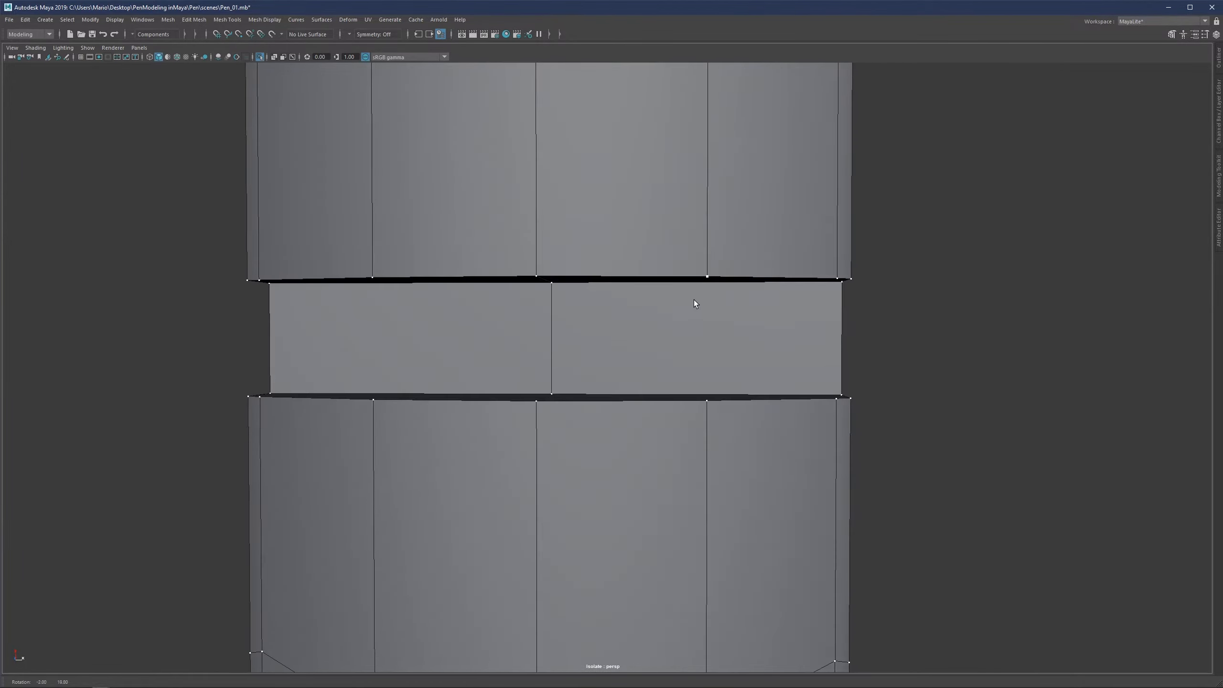
Cut a centered edge through each half of the gap floor with Multi-Cut, dividing it into four faces
{"action": "right_click_drag", "start_coordinate": [708, 310], "coordinate": [751, 311], "text": "shift"}
{"action": "left_click", "coordinate": [697, 394], "text": "ctrl"}
{"action": "left_click", "coordinate": [408, 389], "text": "ctrl"}
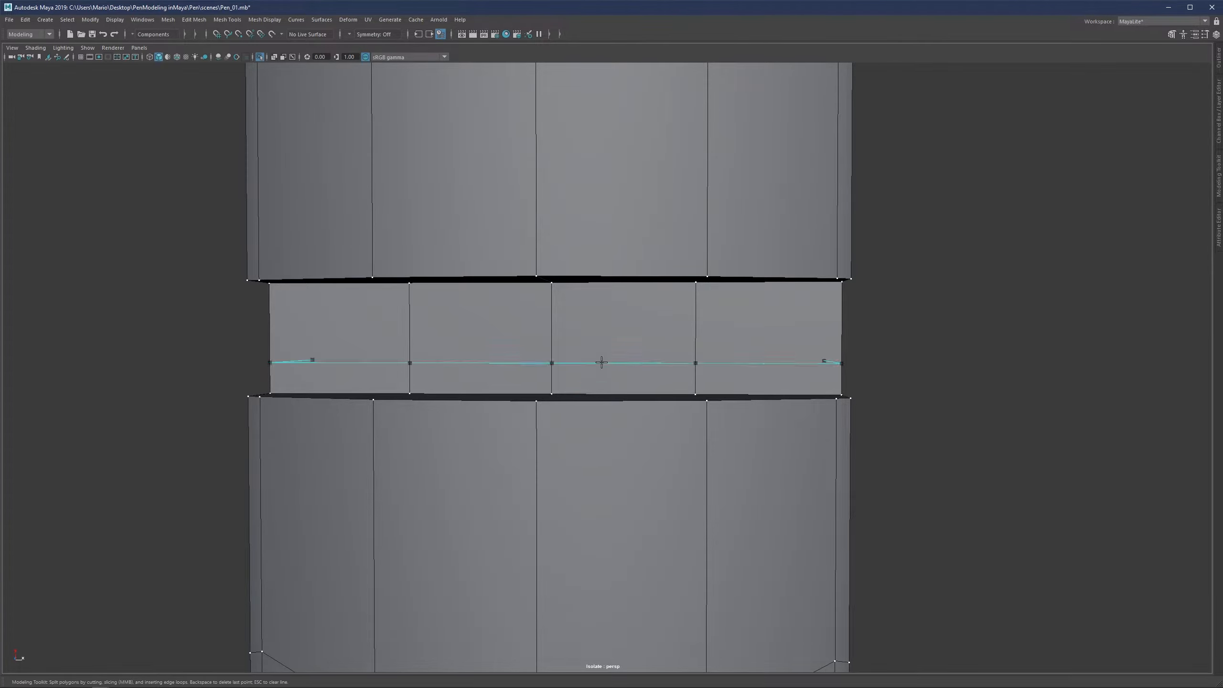
{"action": "left_click", "coordinate": [446, 344]}
Turn on World X symmetry and connect the floor's quarter vertices to the matching rim vertices across the lower and upper end caps
{"action": "left_click_drag", "start_coordinate": [446, 343], "coordinate": [378, 448], "text": "alt"}
{"action": "key", "text": "q"}
{"action": "mouse_move", "coordinate": [488, 346]}
{"action": "right_mouse_down", "text": "shift"}
{"action": "mouse_move", "coordinate": [477, 404]}
{"action": "mouse_move", "coordinate": [488, 338]}
{"action": "right_mouse_up", "text": "shift"}
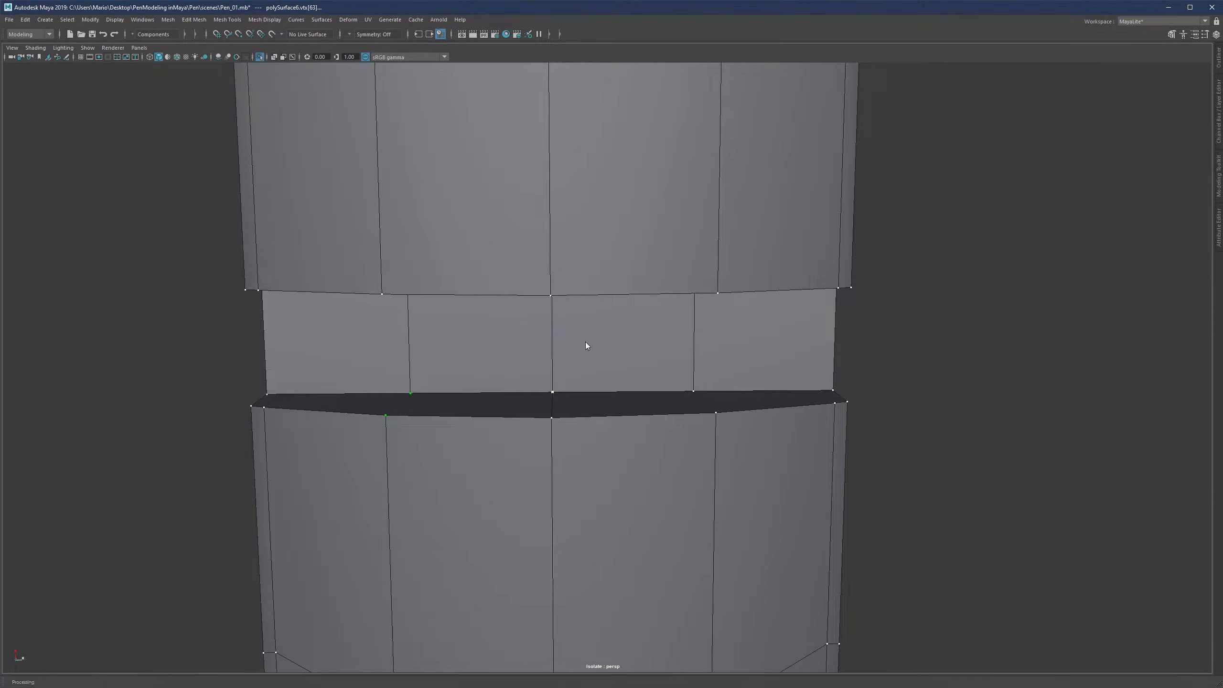
{"action": "right_click_drag", "start_coordinate": [584, 342], "coordinate": [552, 305], "text": "ctrl+shift"}
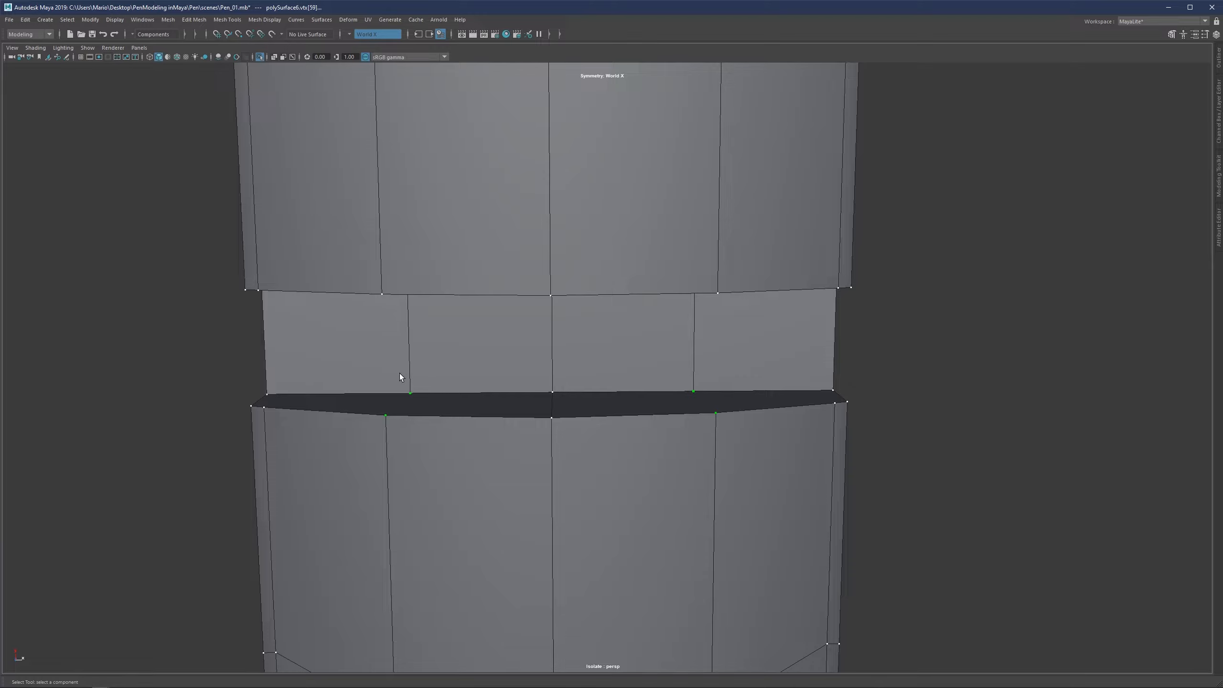
{"action": "right_click_drag", "start_coordinate": [405, 350], "coordinate": [428, 337], "text": "shift"}
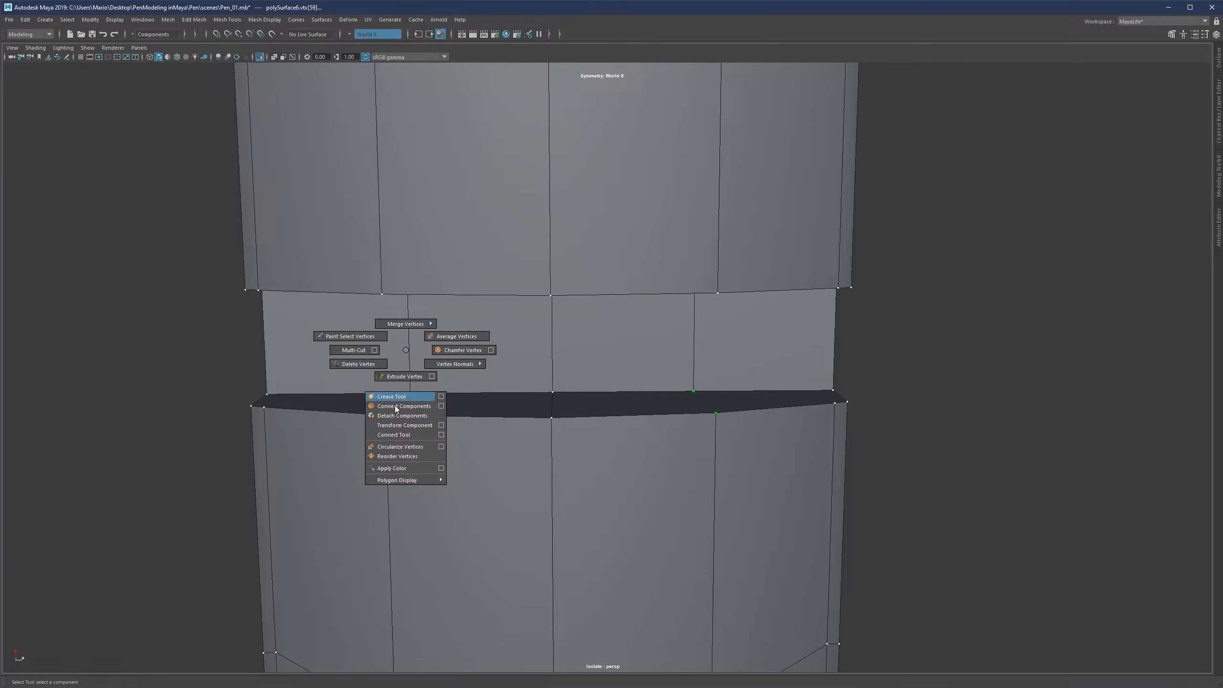
{"action": "right_click_drag", "start_coordinate": [396, 408], "coordinate": [396, 409], "text": "shift"}
{"action": "left_click_drag", "start_coordinate": [685, 339], "coordinate": [687, 292], "text": "alt"}
{"action": "key", "text": "g"}
{"action": "left_click_drag", "start_coordinate": [620, 273], "coordinate": [624, 250], "text": "alt"}
Cut an edge near each outer end of the gap floor and connect it to the rim's support vertices across both end caps
{"action": "left_click_drag", "start_coordinate": [399, 310], "coordinate": [474, 378], "text": "alt"}
{"action": "middle_click_drag", "start_coordinate": [473, 378], "coordinate": [497, 369], "text": "alt"}
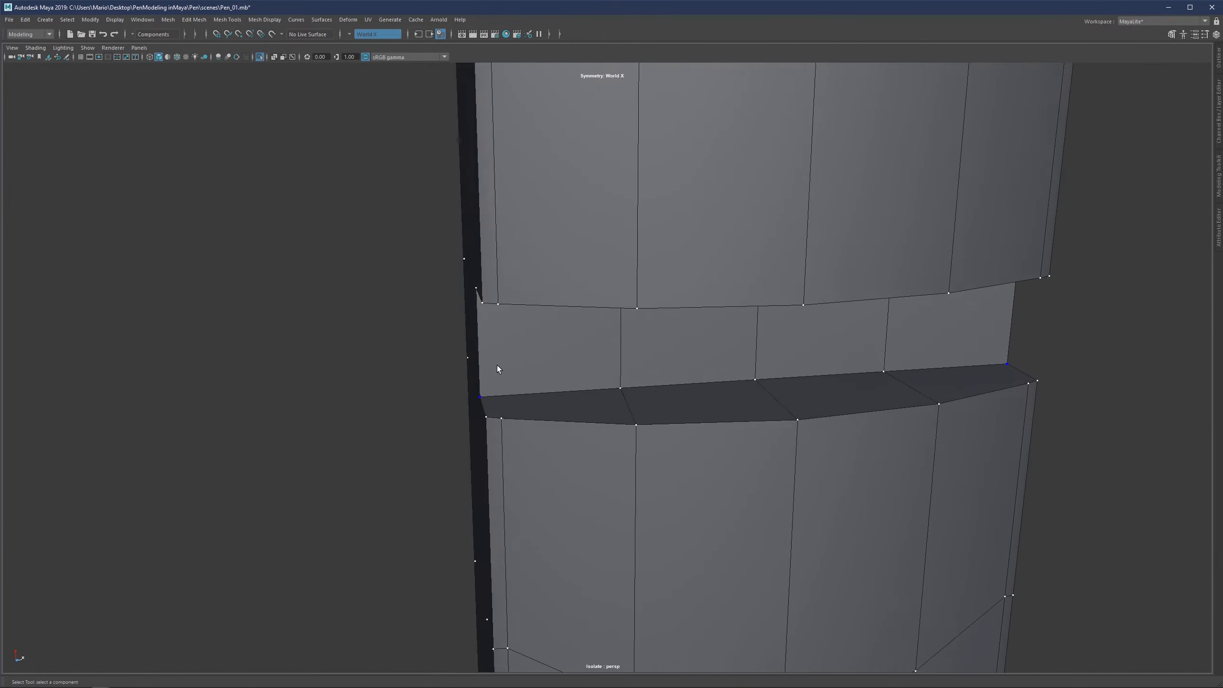
{"action": "key", "text": "ctrl+shift+x"}
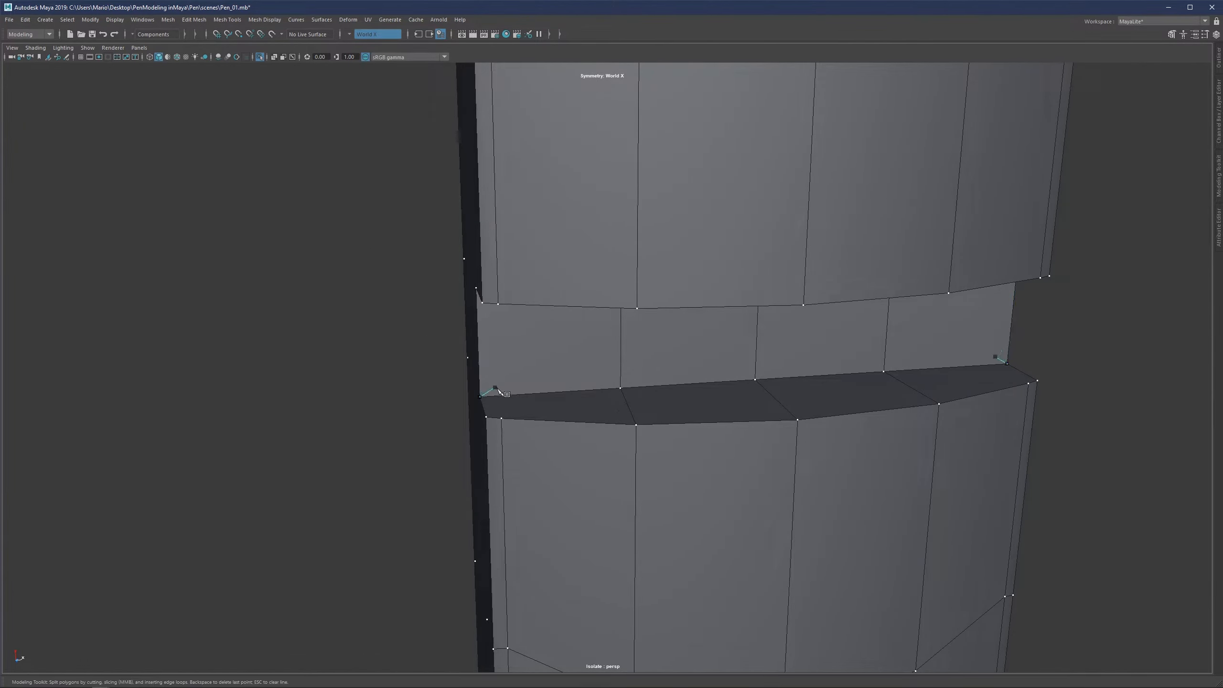
{"action": "left_click", "coordinate": [497, 391], "text": "ctrl"}
{"action": "key", "text": "q"}
{"action": "right_click_drag", "start_coordinate": [528, 369], "coordinate": [517, 421], "text": "shift"}
{"action": "left_click_drag", "start_coordinate": [514, 406], "coordinate": [509, 255], "text": "alt"}
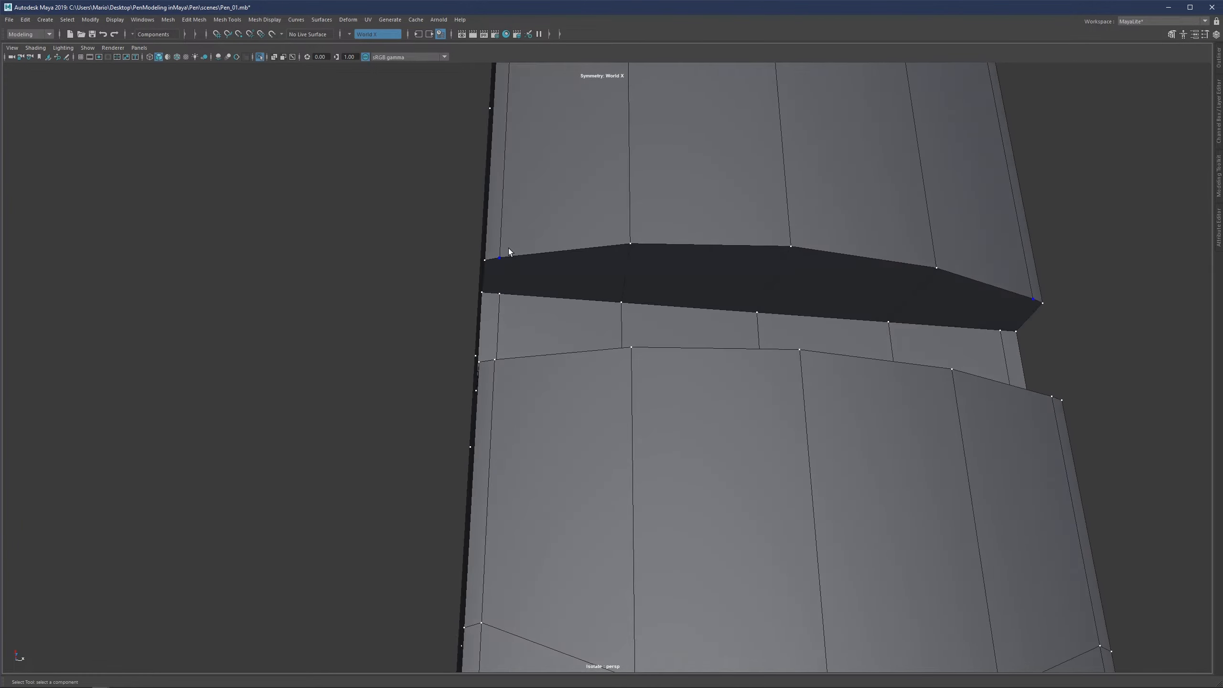
{"action": "left_click_drag", "start_coordinate": [497, 312], "coordinate": [497, 312]}
{"action": "right_click_drag", "start_coordinate": [507, 293], "coordinate": [506, 352], "text": "shift"}
Examine the gap in smooth preview, then return the button to object mode and its unsmoothed display
{"action": "scroll", "coordinate": [554, 324], "scroll_direction": "down", "scroll_amount": 3}
{"action": "left_click_drag", "start_coordinate": [633, 322], "coordinate": [577, 337], "text": "alt"}
{"action": "scroll", "coordinate": [580, 337], "scroll_direction": "down", "scroll_amount": 3}
{"action": "key", "text": "3"}
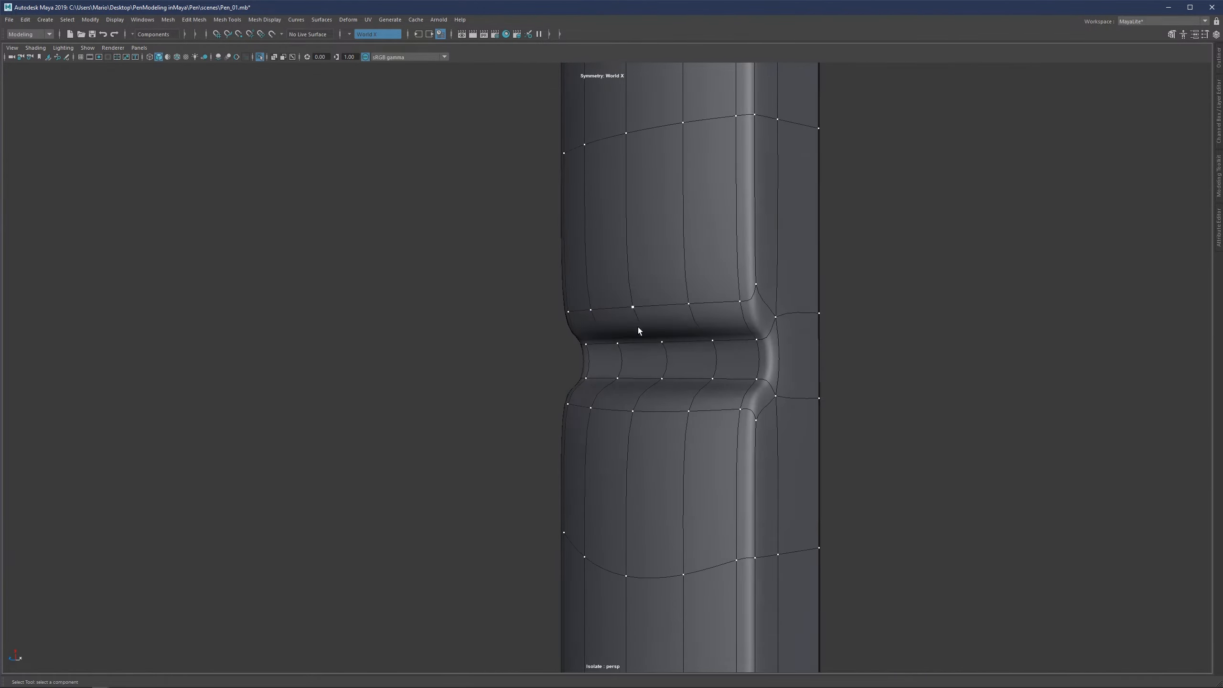
{"action": "key", "text": "F8"}
{"action": "left_click_drag", "start_coordinate": [799, 316], "coordinate": [633, 369], "text": "alt"}
{"action": "left_click", "coordinate": [719, 367]}
{"action": "key", "text": "1"}
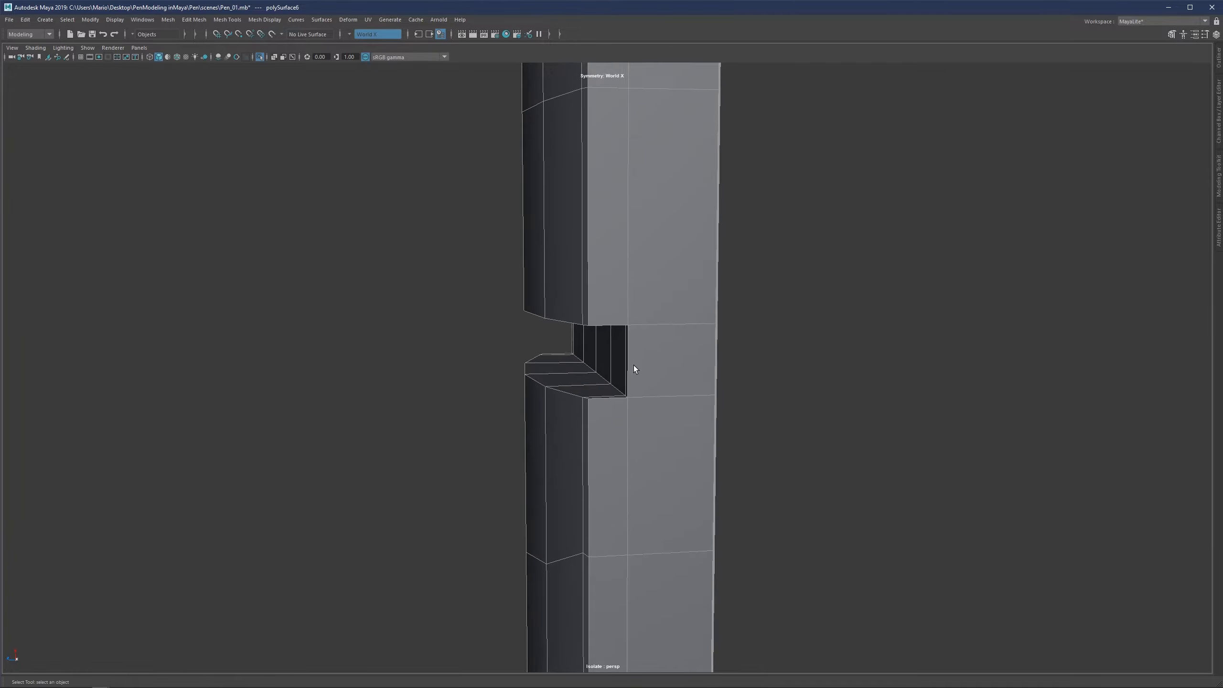
Insert a centered edge loop around the gap with Multi-Cut and move its floor edges deeper into the button
{"action": "key", "text": "ctrl+shift+x"}
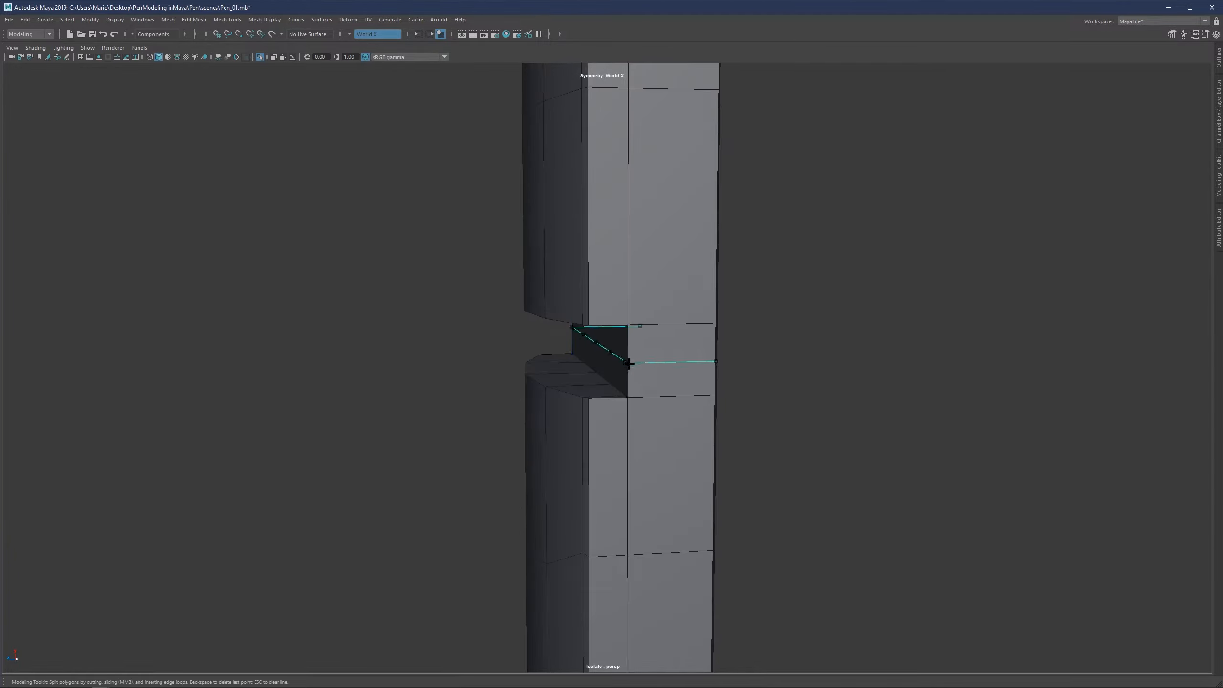
{"action": "middle_click", "coordinate": [628, 363], "text": "ctrl"}
{"action": "left_click_drag", "start_coordinate": [634, 354], "coordinate": [630, 380], "text": "alt"}
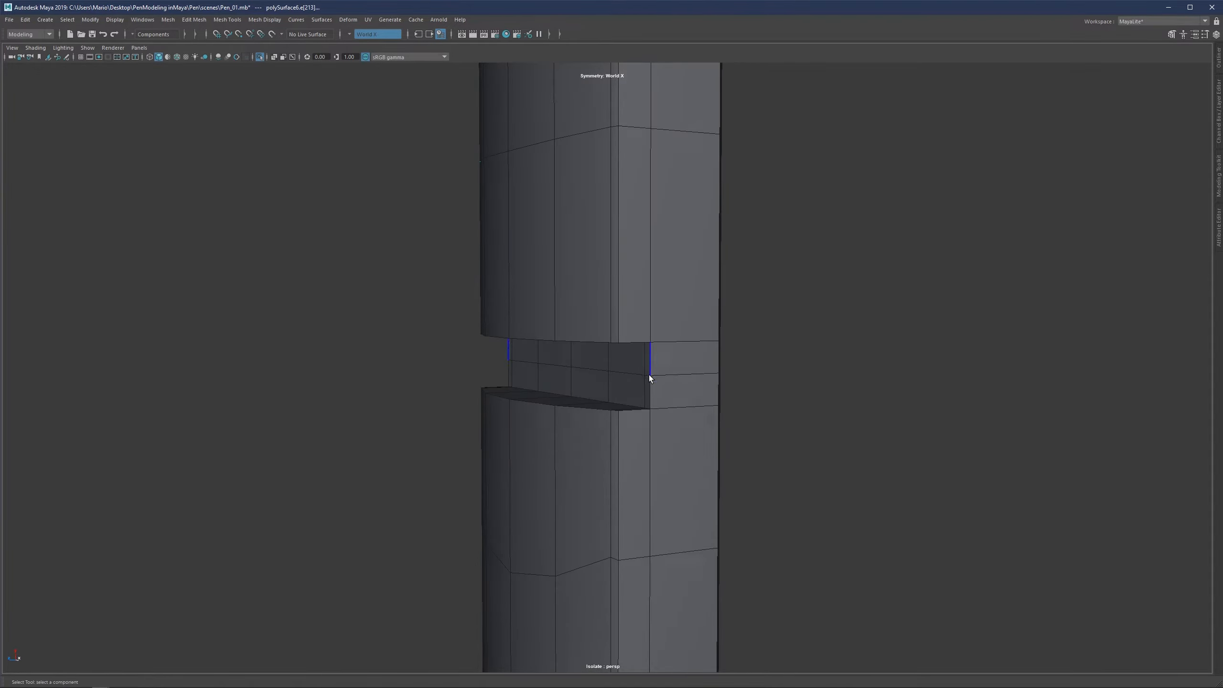
{"action": "double_click", "coordinate": [635, 374]}
{"action": "left_click_drag", "start_coordinate": [513, 322], "coordinate": [488, 323], "text": "alt"}
{"action": "key", "text": "w"}
{"action": "left_click_drag", "start_coordinate": [592, 383], "coordinate": [570, 367], "text": "alt"}
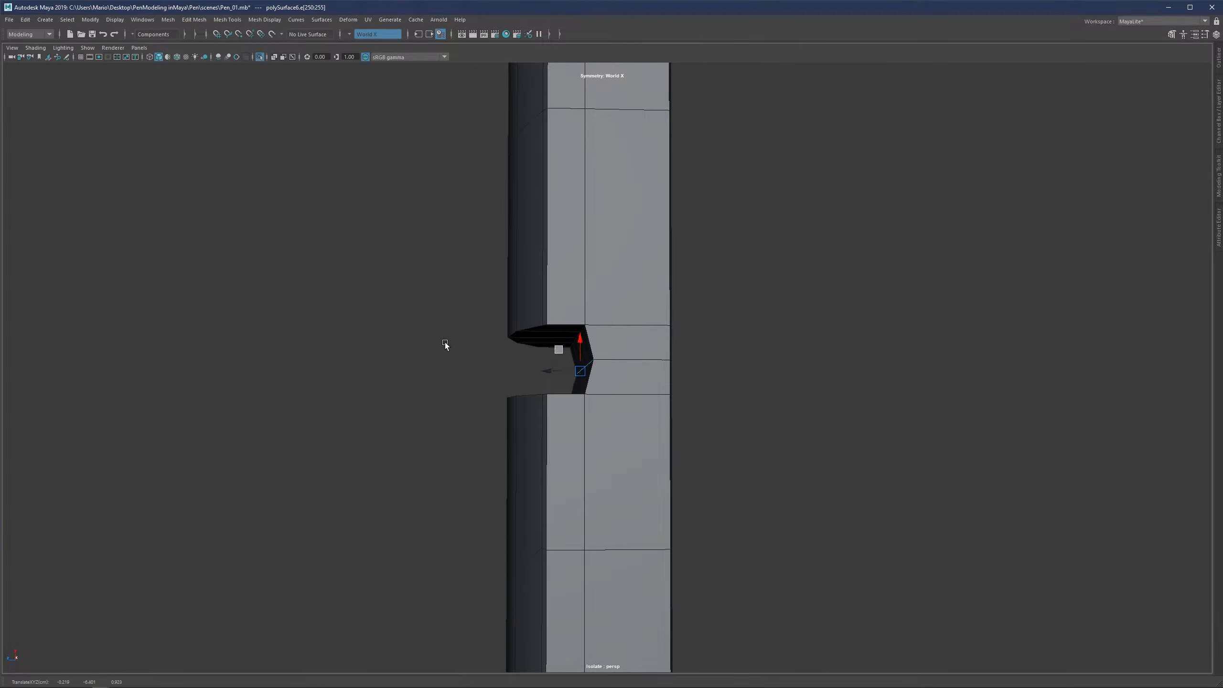
{"action": "left_click_drag", "start_coordinate": [446, 344], "coordinate": [537, 346], "text": "alt"}
Reselect the gap floor's center edges and compare the button's smoothed and unsmoothed shapes
{"action": "key", "text": "q"}
{"action": "left_click", "coordinate": [444, 333]}
{"action": "left_click_drag", "start_coordinate": [445, 333], "coordinate": [509, 335], "text": "alt"}
{"action": "left_click", "coordinate": [650, 374]}
{"action": "mouse_move", "coordinate": [650, 373]}
{"action": "left_mouse_down", "text": "alt"}
{"action": "mouse_move", "coordinate": [620, 334]}
{"action": "mouse_move", "coordinate": [597, 361]}
{"action": "mouse_move", "coordinate": [599, 347]}
{"action": "mouse_move", "coordinate": [589, 383]}
{"action": "mouse_move", "coordinate": [637, 379]}
{"action": "mouse_move", "coordinate": [610, 377]}
{"action": "mouse_move", "coordinate": [644, 346]}
{"action": "mouse_move", "coordinate": [648, 361]}
{"action": "left_mouse_up", "text": "alt"}
{"action": "left_click", "coordinate": [583, 384]}
{"action": "double_click", "coordinate": [611, 389]}
{"action": "left_click", "coordinate": [564, 390], "text": "ctrl"}
{"action": "key", "text": "w"}
{"action": "key", "text": "3"}
{"action": "key", "text": "1"}
{"action": "key", "text": "3"}
{"action": "key", "text": "1"}
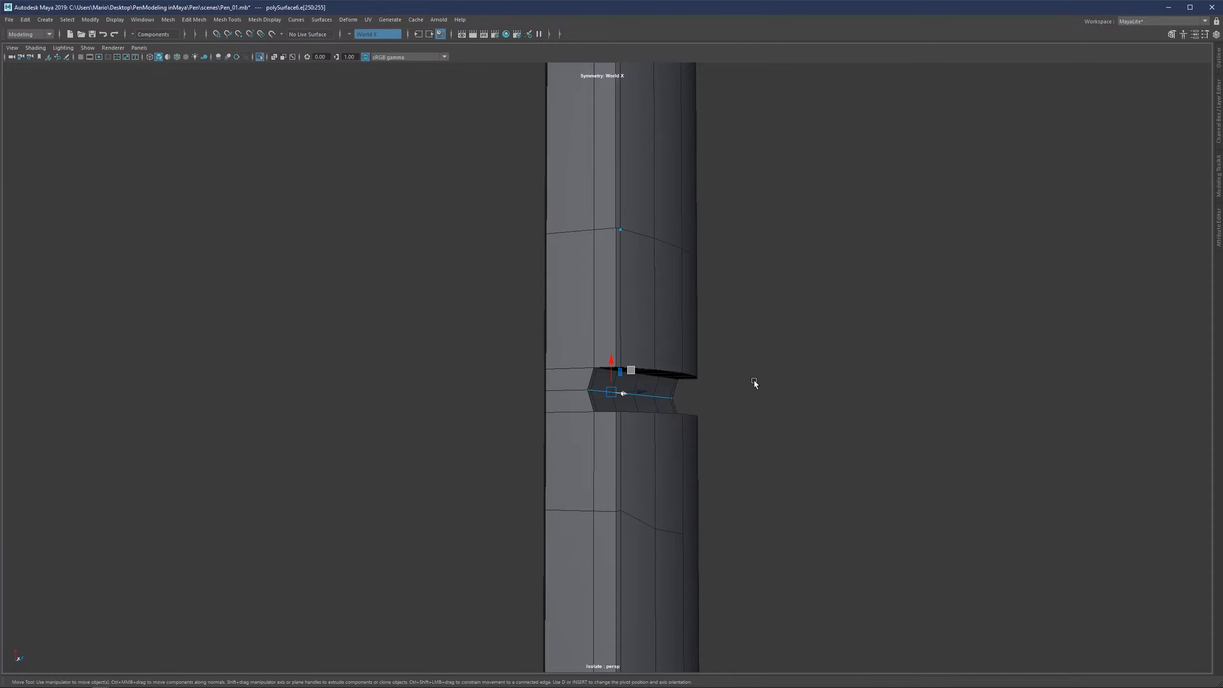
{"action": "left_click_drag", "start_coordinate": [756, 382], "coordinate": [715, 393], "text": "alt"}
{"action": "scroll", "coordinate": [703, 389], "scroll_direction": "up", "scroll_amount": 3}
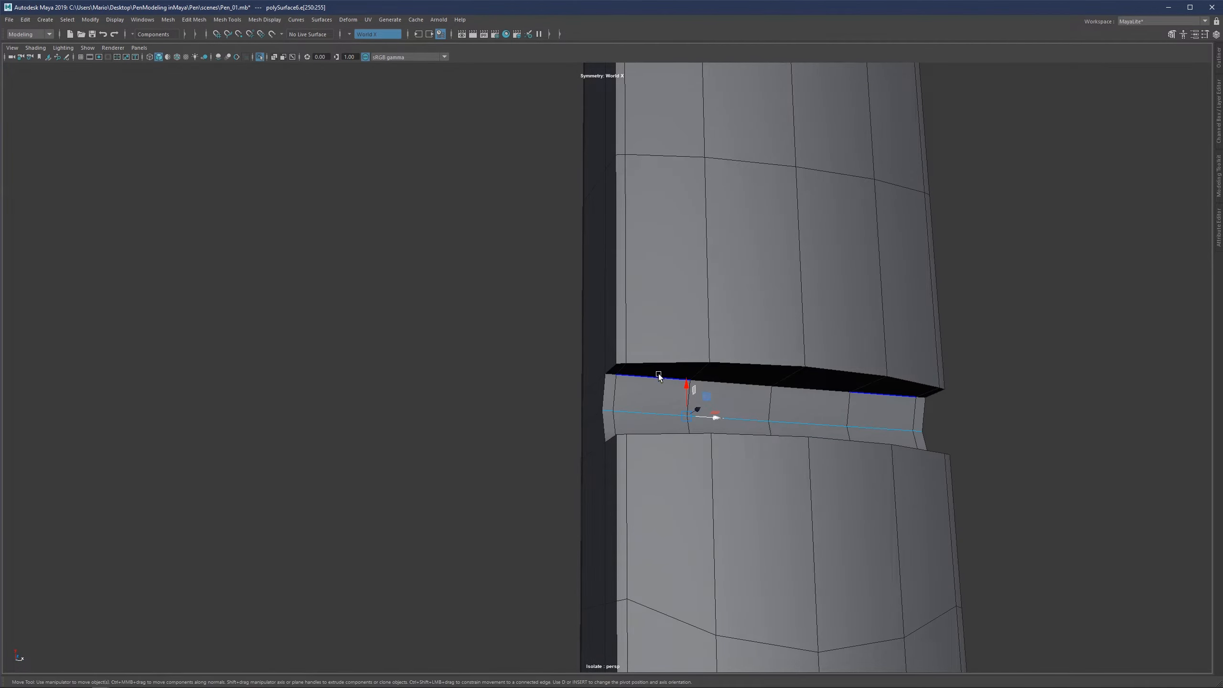
{"action": "left_click", "coordinate": [616, 289]}
{"action": "mouse_move", "coordinate": [617, 292]}
{"action": "left_mouse_down", "text": "alt"}
{"action": "mouse_move", "coordinate": [632, 329]}
{"action": "mouse_move", "coordinate": [618, 329]}
{"action": "left_mouse_up", "text": "alt"}
{"action": "key", "text": "g"}
{"action": "left_click", "coordinate": [622, 370]}
{"action": "left_click_drag", "start_coordinate": [622, 370], "coordinate": [622, 369]}
{"action": "left_click", "coordinate": [606, 310]}
{"action": "key", "text": "ctrl+z"}
{"action": "key", "text": "ctrl+z"}
{"action": "key", "text": "q"}
{"action": "left_click_drag", "start_coordinate": [655, 316], "coordinate": [648, 321], "text": "alt"}
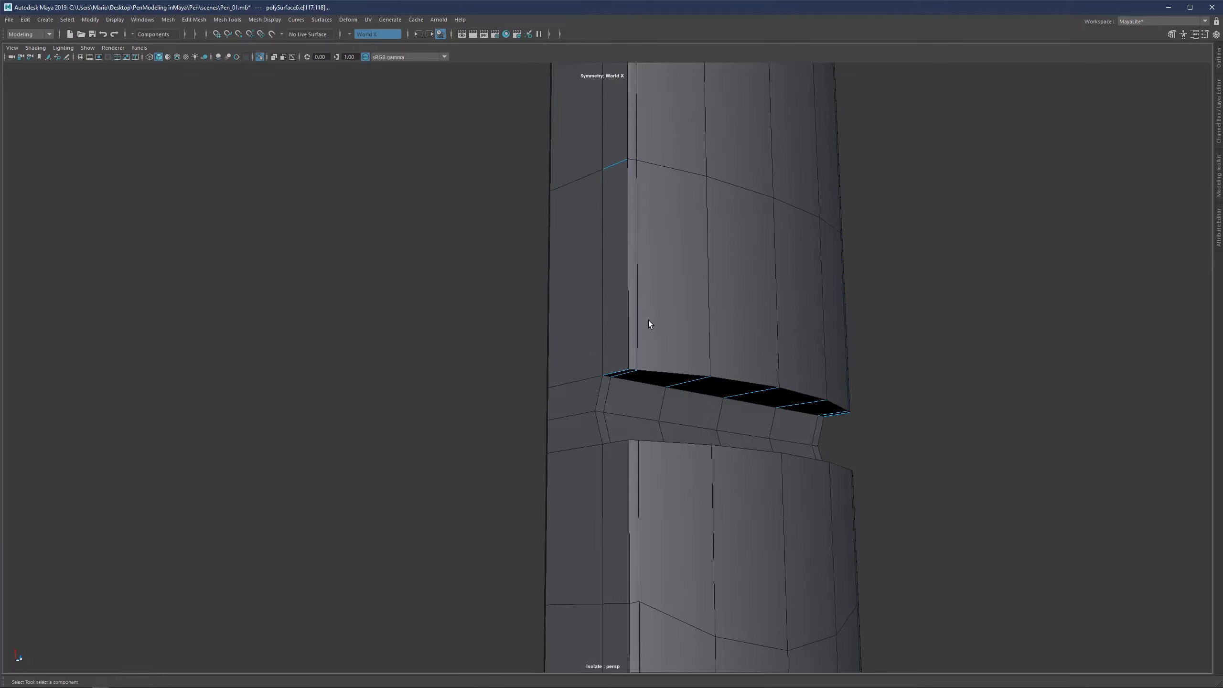
Delete the support edge loops running just inside the raised face's border on both button halves
{"action": "left_click_drag", "start_coordinate": [669, 383], "coordinate": [636, 339], "text": "alt"}
{"action": "double_click", "coordinate": [665, 366]}
{"action": "scroll", "coordinate": [665, 361], "scroll_direction": "down", "scroll_amount": 3}
{"action": "double_click", "coordinate": [626, 343]}
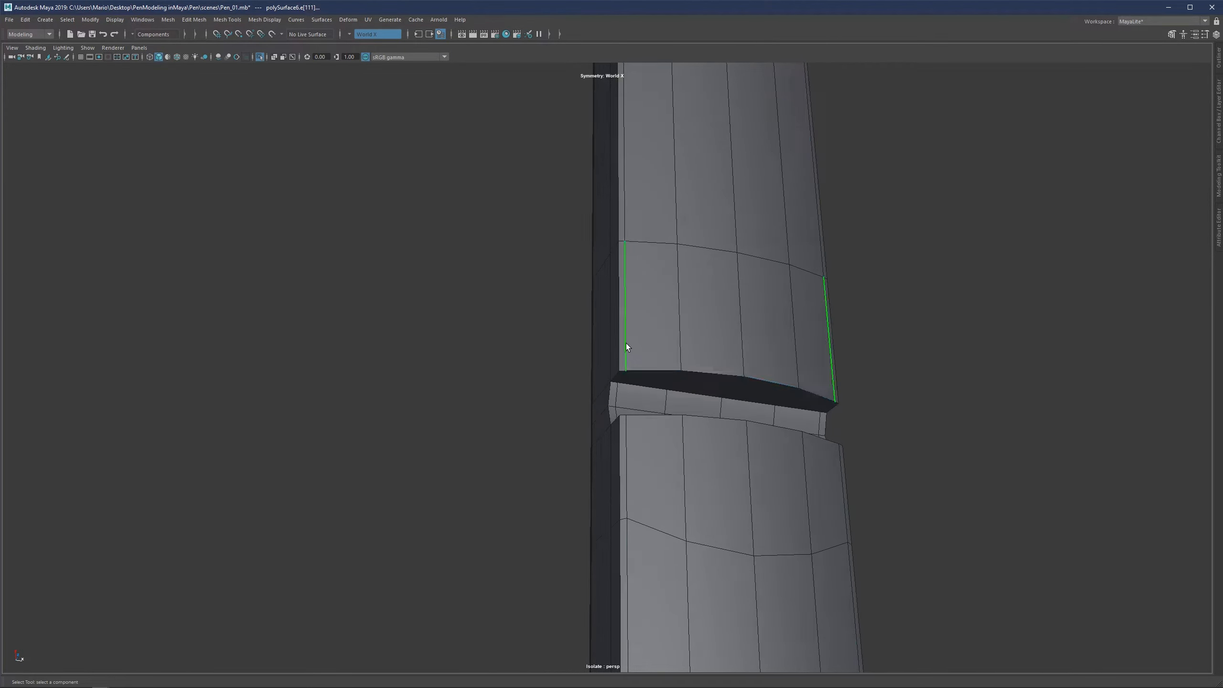
{"action": "left_click_drag", "start_coordinate": [626, 343], "coordinate": [623, 340], "text": "alt"}
{"action": "scroll", "coordinate": [623, 341], "scroll_direction": "down", "scroll_amount": 5}
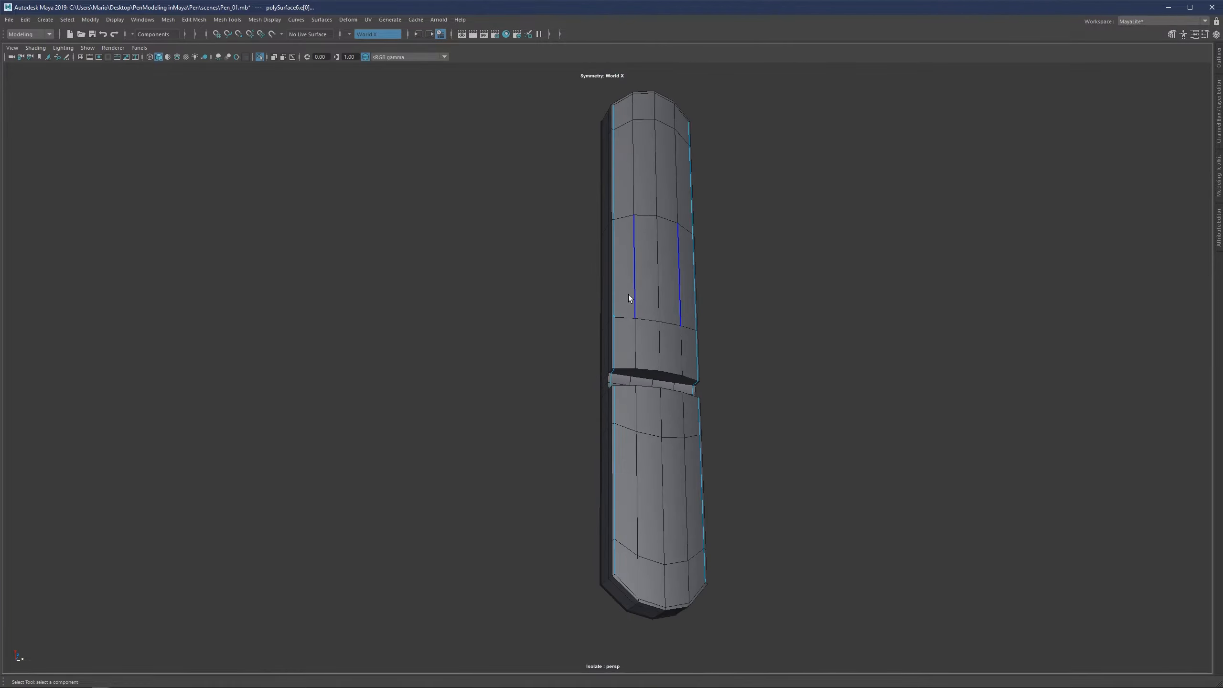
{"action": "double_click", "coordinate": [625, 99], "text": "shift"}
{"action": "left_click", "coordinate": [620, 344]}
{"action": "key", "text": "3"}
{"action": "key", "text": "1"}
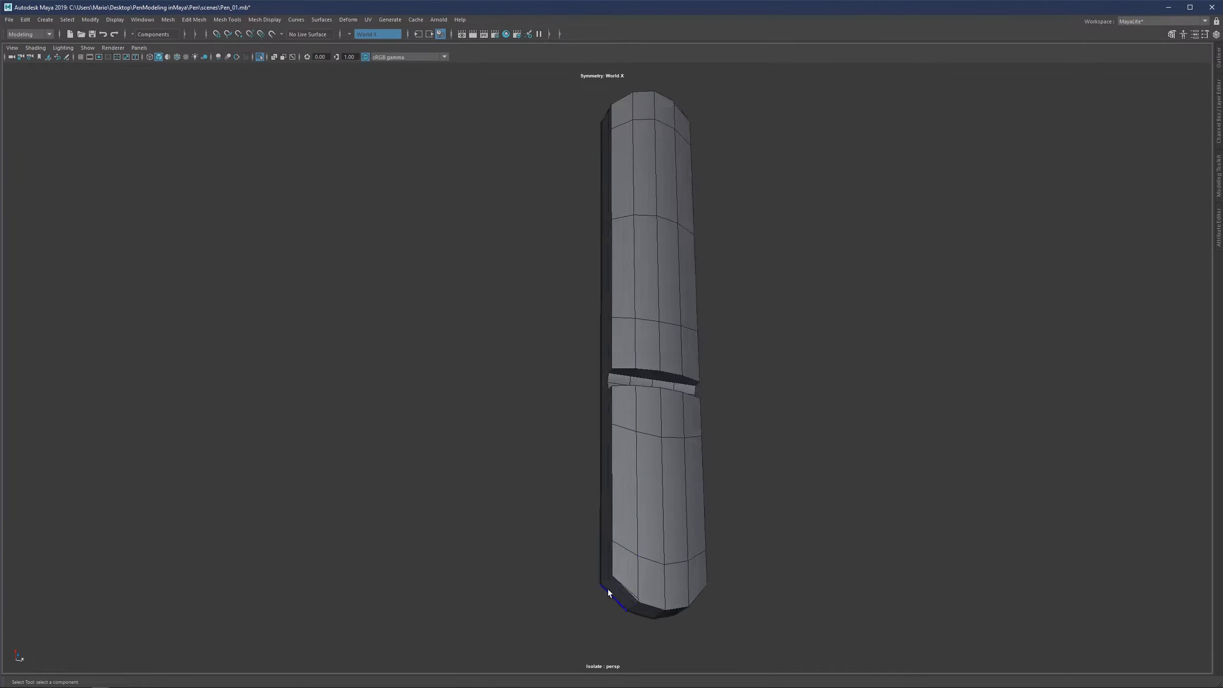
Turn off modeling symmetry and delete the leftover support edges at the button's lower and upper rounded ends
{"action": "scroll", "coordinate": [584, 446], "scroll_direction": "up", "scroll_amount": 3}
{"action": "right_click_drag", "start_coordinate": [613, 468], "coordinate": [610, 400], "text": "ctrl+shift"}
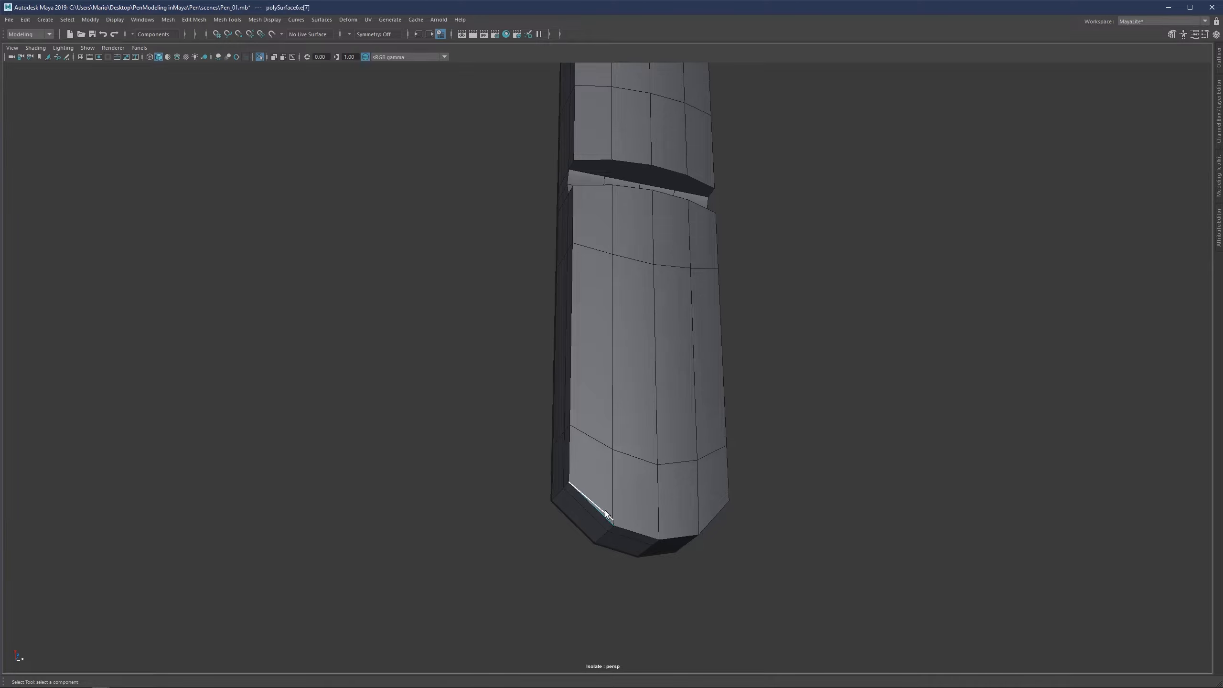
{"action": "key", "text": "3"}
{"action": "left_click_drag", "start_coordinate": [640, 306], "coordinate": [610, 308], "text": "alt"}
{"action": "middle_click_drag", "start_coordinate": [605, 167], "coordinate": [596, 253], "text": "alt"}
{"action": "left_click_drag", "start_coordinate": [597, 253], "coordinate": [588, 218], "text": "alt"}
{"action": "scroll", "coordinate": [589, 213], "scroll_direction": "up", "scroll_amount": 3}
{"action": "middle_click_drag", "start_coordinate": [590, 208], "coordinate": [564, 436], "text": "alt"}
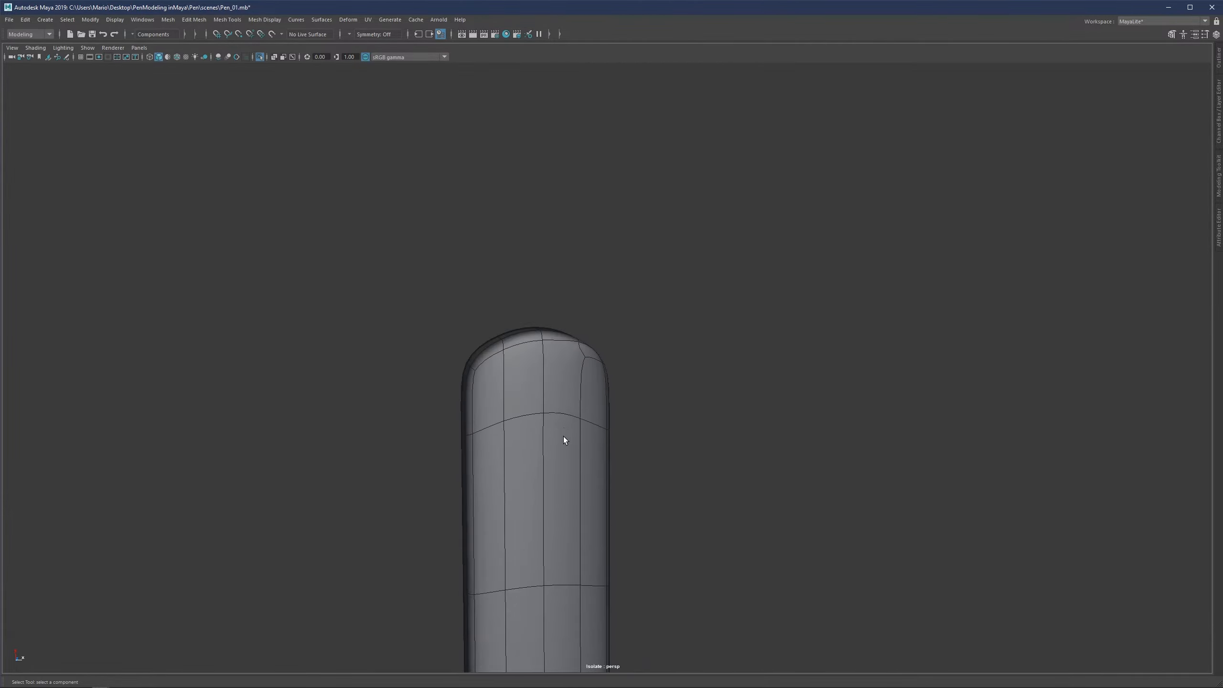
{"action": "left_click_drag", "start_coordinate": [585, 386], "coordinate": [594, 346], "text": "alt"}
{"action": "scroll", "coordinate": [597, 356], "scroll_direction": "up", "scroll_amount": 5}
{"action": "key", "text": "1"}
{"action": "key", "text": "3"}
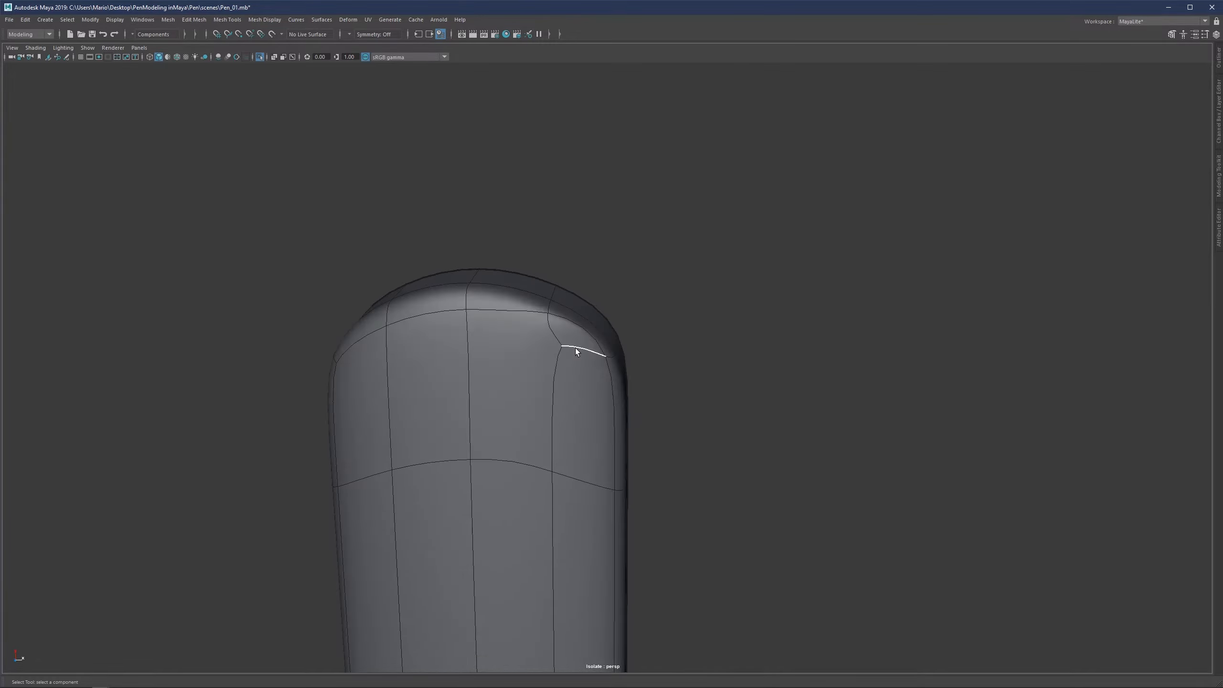
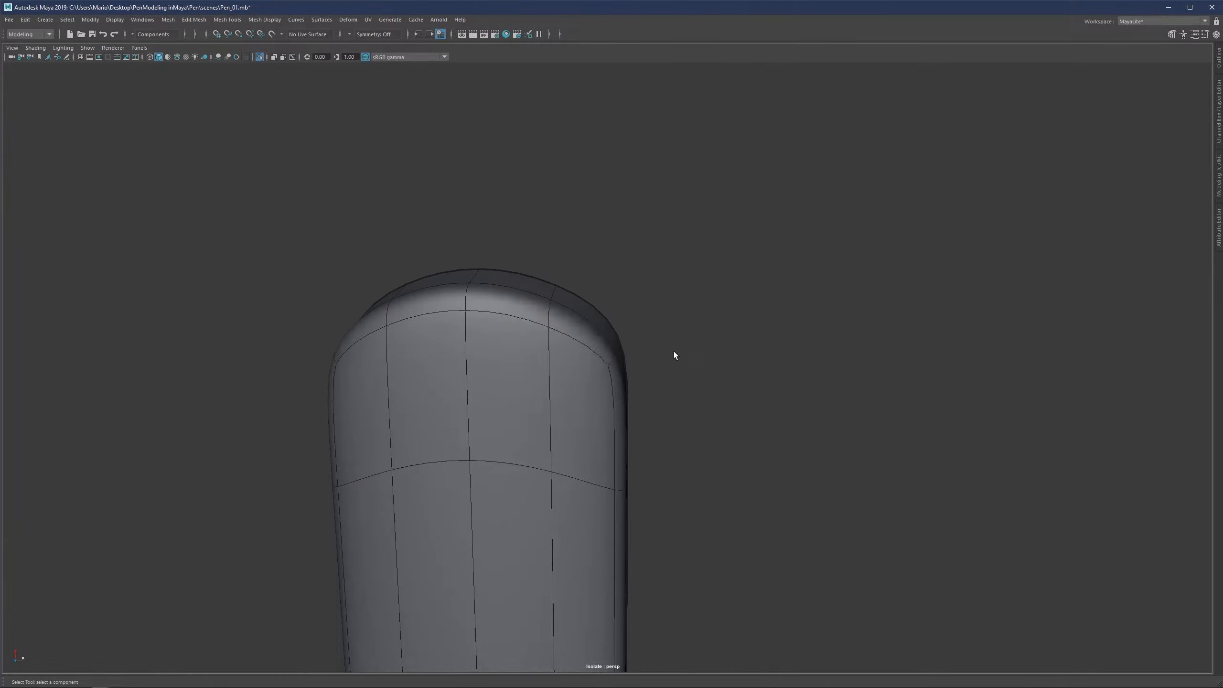
{"action": "key", "text": "1"}
{"action": "key", "text": "3"}
Leave isolation and inspect the smoothed button in place on the full pen from several angles
{"action": "key", "text": "F8"}
{"action": "scroll", "coordinate": [576, 410], "scroll_direction": "down", "scroll_amount": 3}
{"action": "key", "text": "1"}
{"action": "left_click_drag", "start_coordinate": [589, 426], "coordinate": [503, 429], "text": "alt"}
{"action": "scroll", "coordinate": [578, 506], "scroll_direction": "down", "scroll_amount": 3}
{"action": "middle_click_drag", "start_coordinate": [635, 585], "coordinate": [631, 208], "text": "alt"}
{"action": "scroll", "coordinate": [606, 289], "scroll_direction": "down", "scroll_amount": 2}
{"action": "left_click_drag", "start_coordinate": [580, 347], "coordinate": [736, 337], "text": "alt"}
{"action": "scroll", "coordinate": [620, 361], "scroll_direction": "down", "scroll_amount": 5}
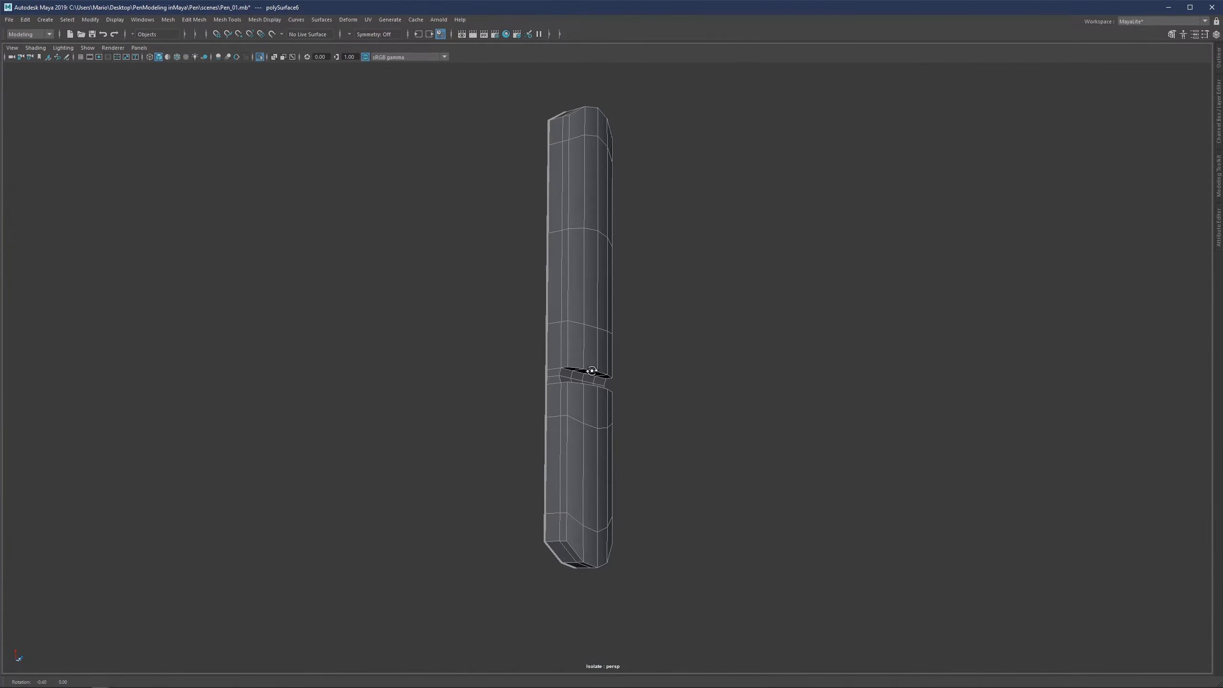
{"action": "left_click_drag", "start_coordinate": [587, 372], "coordinate": [557, 379], "text": "alt"}
{"action": "key", "text": "3"}
{"action": "key", "text": "ctrl+1"}
{"action": "left_click", "coordinate": [667, 328]}
{"action": "scroll", "coordinate": [661, 335], "scroll_direction": "down", "scroll_amount": 2}
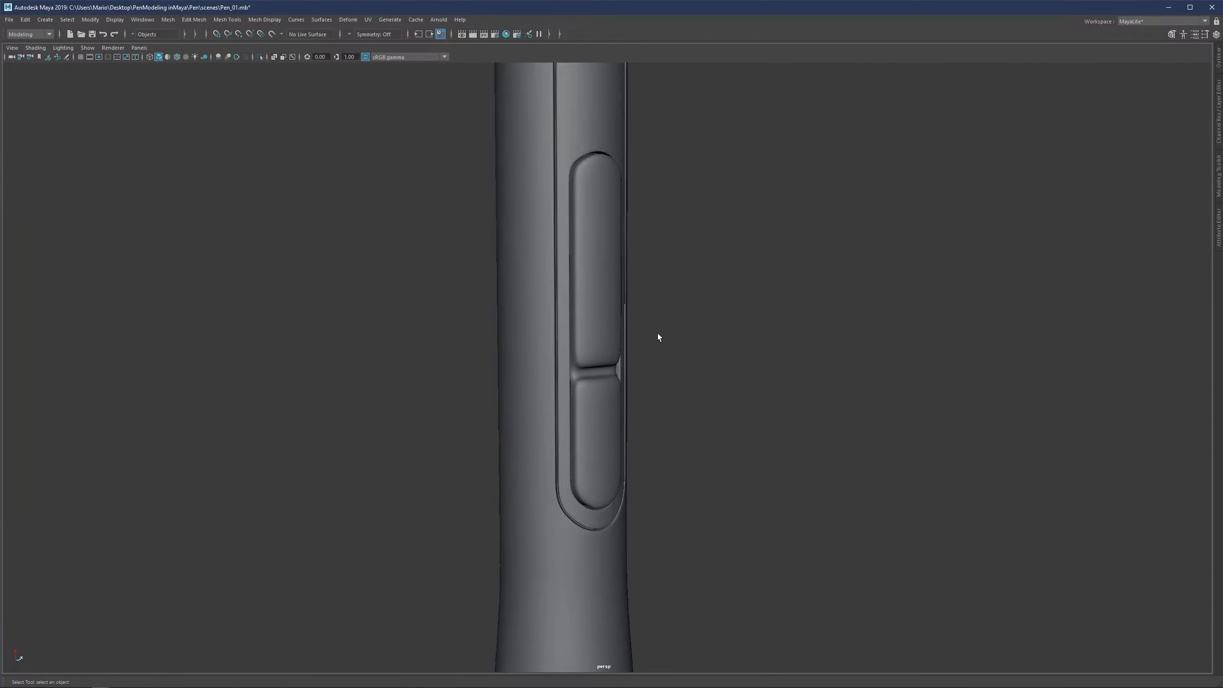
{"action": "left_click_drag", "start_coordinate": [661, 335], "coordinate": [477, 325], "text": "alt"}
{"action": "scroll", "coordinate": [530, 347], "scroll_direction": "down", "scroll_amount": 3}
{"action": "left_click_drag", "start_coordinate": [557, 363], "coordinate": [576, 344], "text": "alt"}
{"action": "scroll", "coordinate": [606, 350], "scroll_direction": "up", "scroll_amount": 4}
Isolate the unsmoothed button and select the border edges of the raised face on both halves
{"action": "left_click", "coordinate": [607, 355]}
{"action": "key", "text": "1"}
{"action": "key", "text": "ctrl+1"}
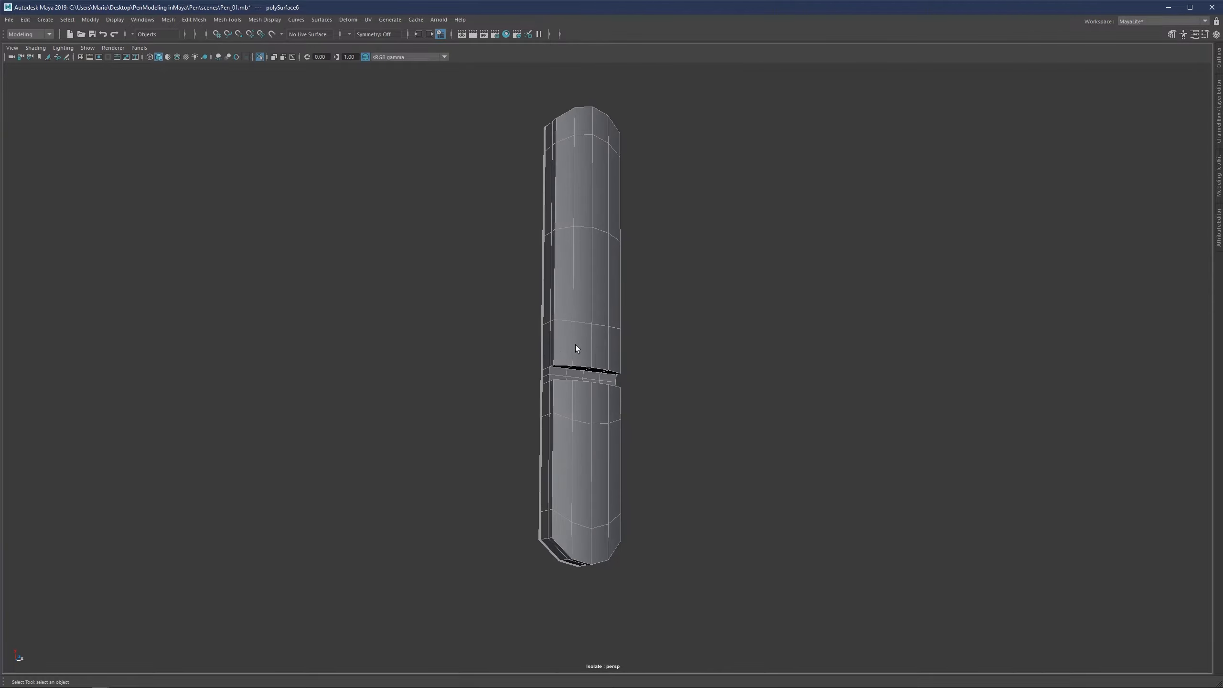
{"action": "scroll", "coordinate": [576, 344], "scroll_direction": "up", "scroll_amount": 3}
{"action": "right_click_drag", "start_coordinate": [522, 351], "coordinate": [519, 334]}
{"action": "double_click", "coordinate": [511, 336]}
{"action": "scroll", "coordinate": [511, 336], "scroll_direction": "down", "scroll_amount": 3}
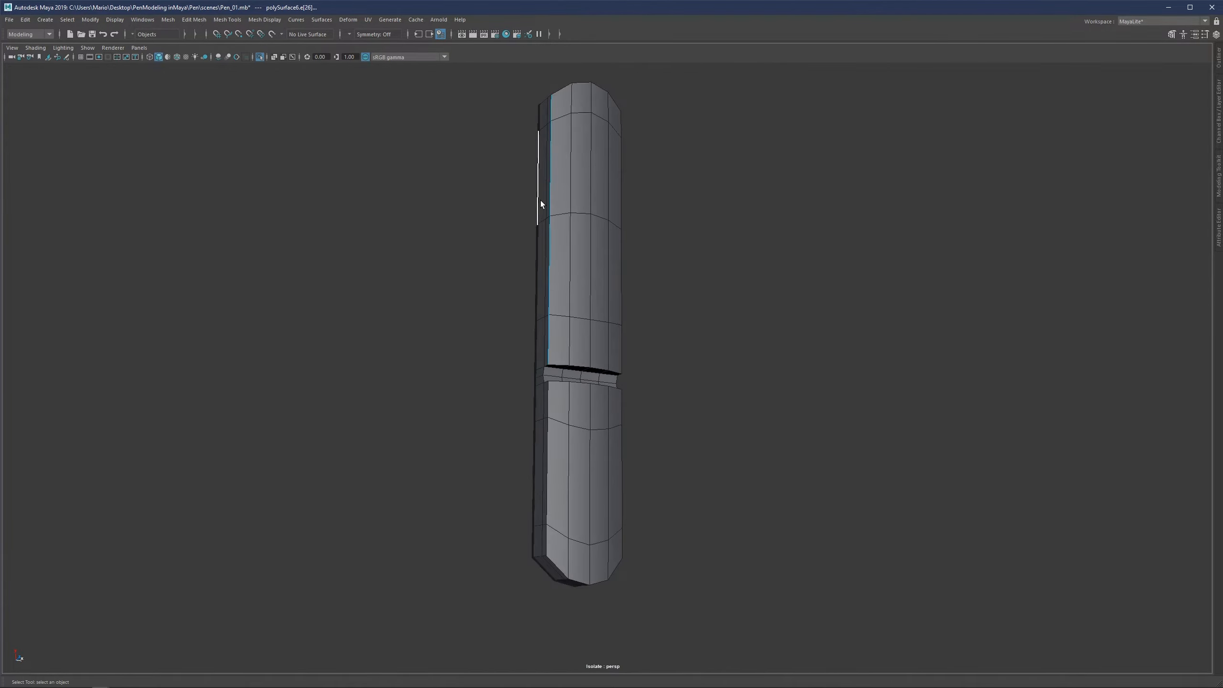
{"action": "double_click", "coordinate": [549, 404], "text": "shift"}
{"action": "scroll", "coordinate": [564, 380], "scroll_direction": "up", "scroll_amount": 3}
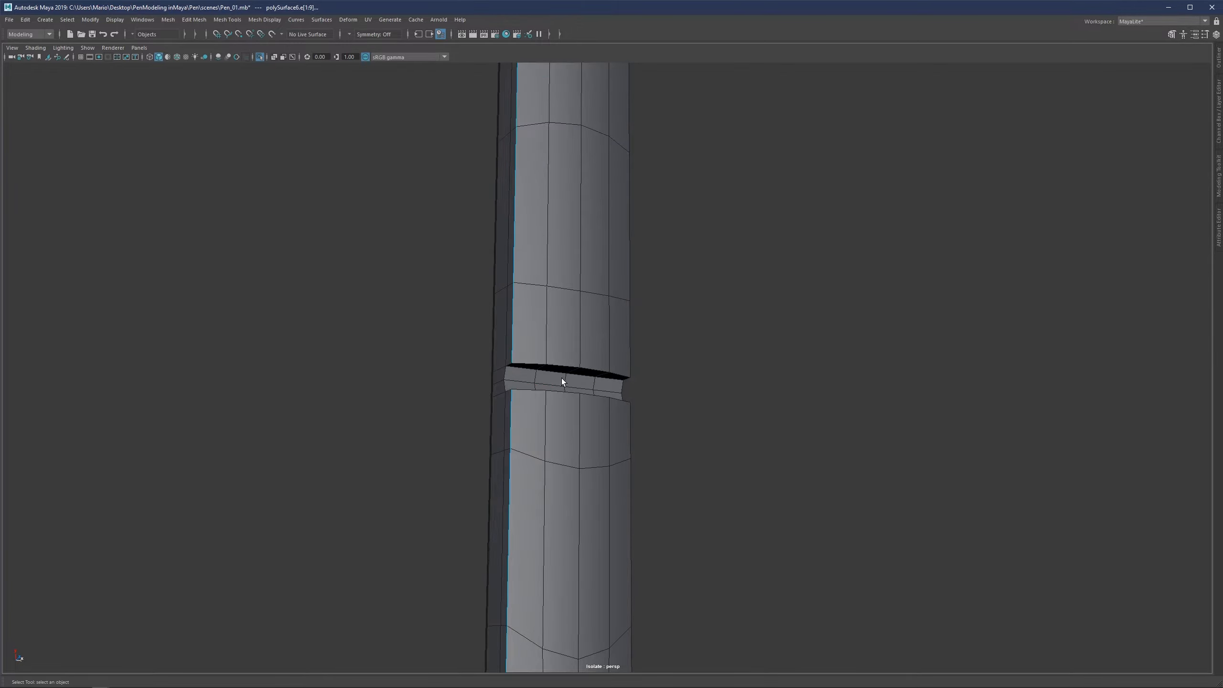
Turn on World X symmetry and add the remaining rim edges around the gap to the border edge selection
{"action": "left_click_drag", "start_coordinate": [505, 337], "coordinate": [483, 404], "text": "alt"}
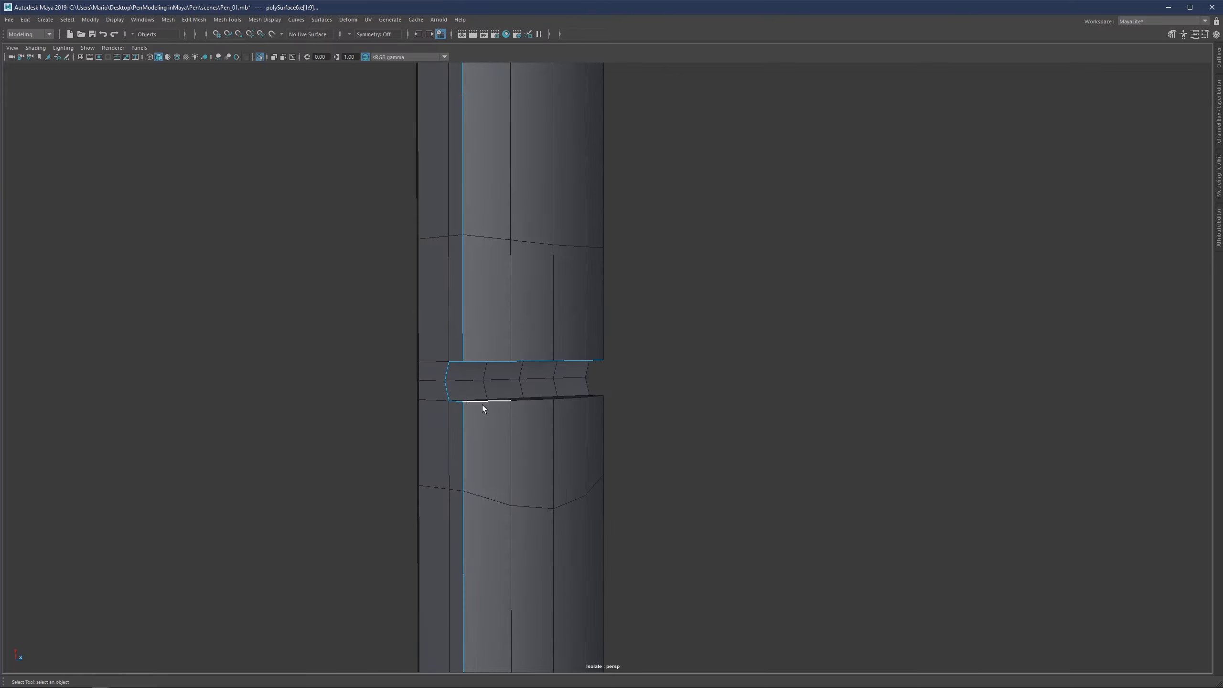
{"action": "double_click", "coordinate": [482, 404]}
{"action": "key", "text": "ctrl+z"}
{"action": "key", "text": "ctrl+z"}
{"action": "right_click_drag", "start_coordinate": [572, 394], "coordinate": [534, 357], "text": "ctrl+shift"}
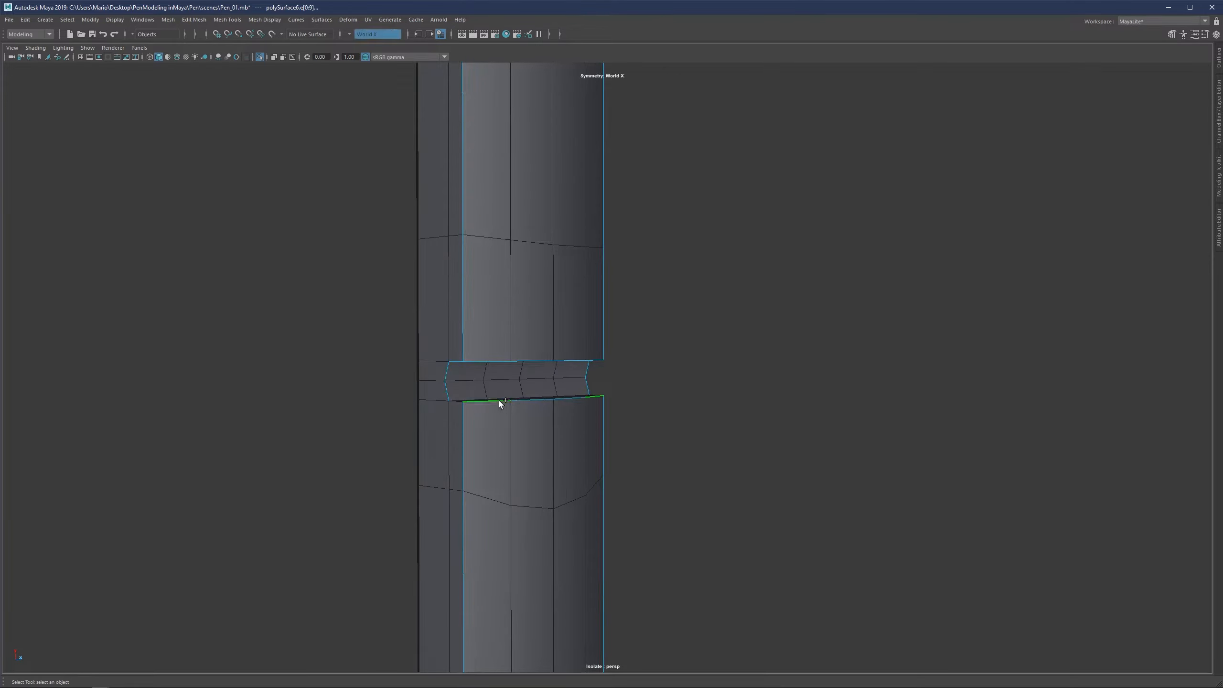
{"action": "left_click", "coordinate": [499, 401]}
Check the selected edges around the gap and along the full border of both button halves
{"action": "left_click_drag", "start_coordinate": [458, 399], "coordinate": [458, 406], "text": "alt"}
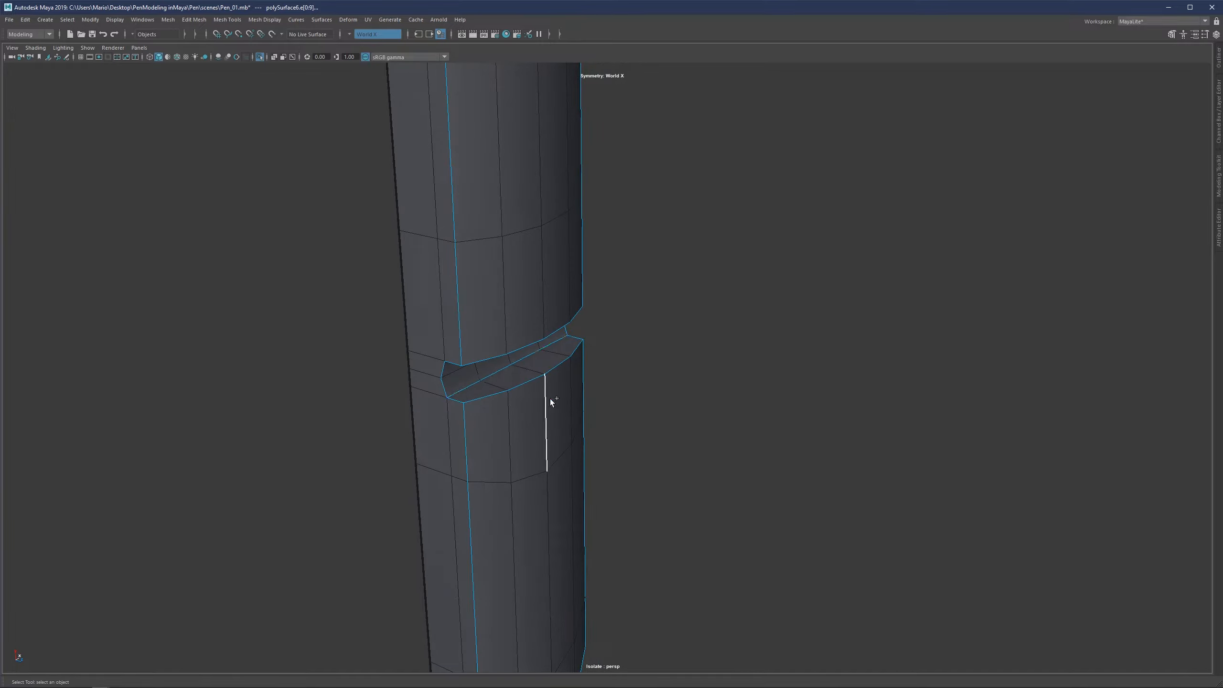
{"action": "left_click_drag", "start_coordinate": [551, 399], "coordinate": [473, 358], "text": "alt"}
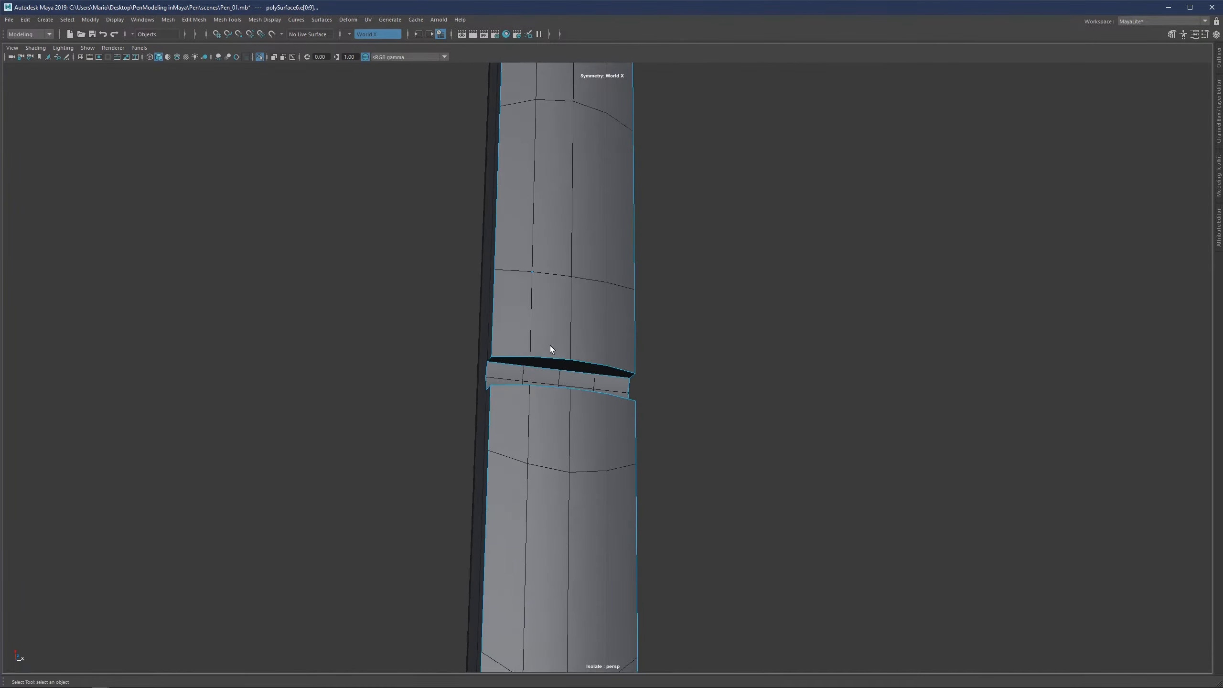
{"action": "left_click_drag", "start_coordinate": [550, 347], "coordinate": [463, 360], "text": "alt"}
{"action": "left_click_drag", "start_coordinate": [526, 335], "coordinate": [573, 319], "text": "alt"}
{"action": "scroll", "coordinate": [608, 366], "scroll_direction": "down", "scroll_amount": 4}
{"action": "middle_click_drag", "start_coordinate": [645, 453], "coordinate": [649, 555], "text": "alt"}
{"action": "left_click_drag", "start_coordinate": [554, 271], "coordinate": [618, 304], "text": "alt"}
{"action": "scroll", "coordinate": [619, 313], "scroll_direction": "up", "scroll_amount": 3}
{"action": "middle_click_drag", "start_coordinate": [601, 389], "coordinate": [583, 302], "text": "alt"}
{"action": "mouse_move", "coordinate": [588, 280]}
{"action": "left_mouse_down", "text": "alt"}
{"action": "mouse_move", "coordinate": [470, 281]}
{"action": "mouse_move", "coordinate": [582, 290]}
{"action": "left_mouse_up", "text": "alt"}
{"action": "scroll", "coordinate": [582, 289], "scroll_direction": "up", "scroll_amount": 2}
{"action": "middle_click_drag", "start_coordinate": [582, 290], "coordinate": [576, 371], "text": "alt"}
{"action": "left_click_drag", "start_coordinate": [577, 372], "coordinate": [572, 295], "text": "alt"}
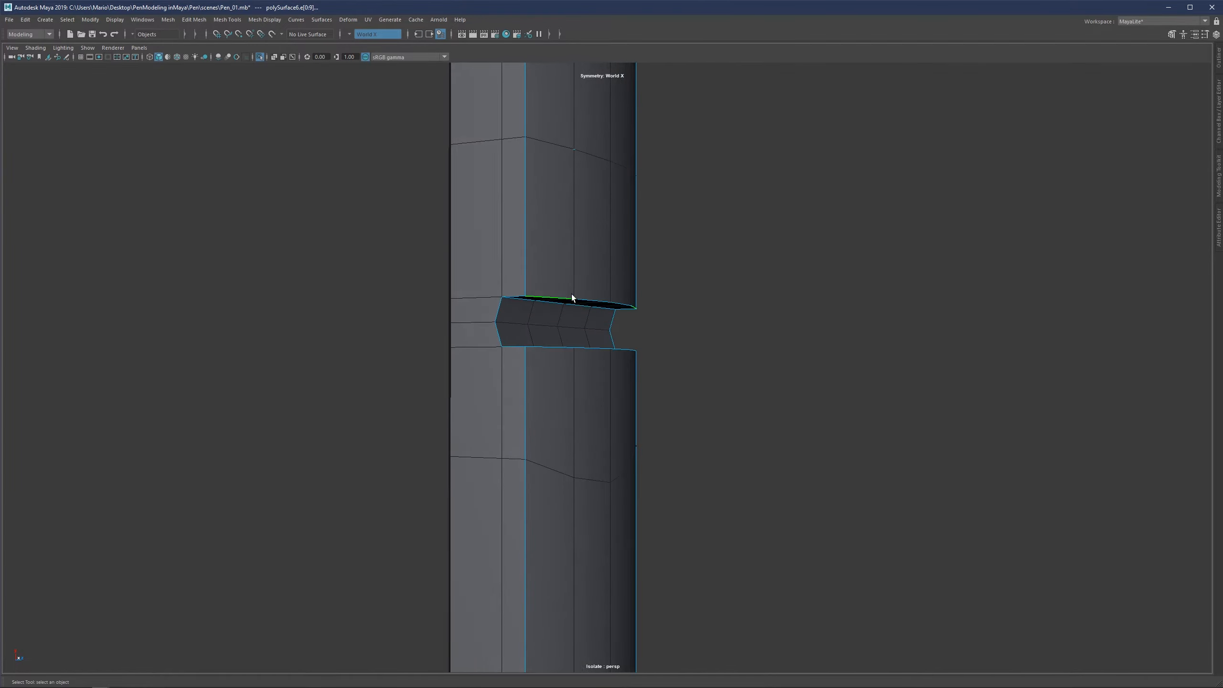
Bevel the selected border and gap edges with Chamfer off and a Fraction of 0.405
{"action": "key", "text": "ctrl+b"}
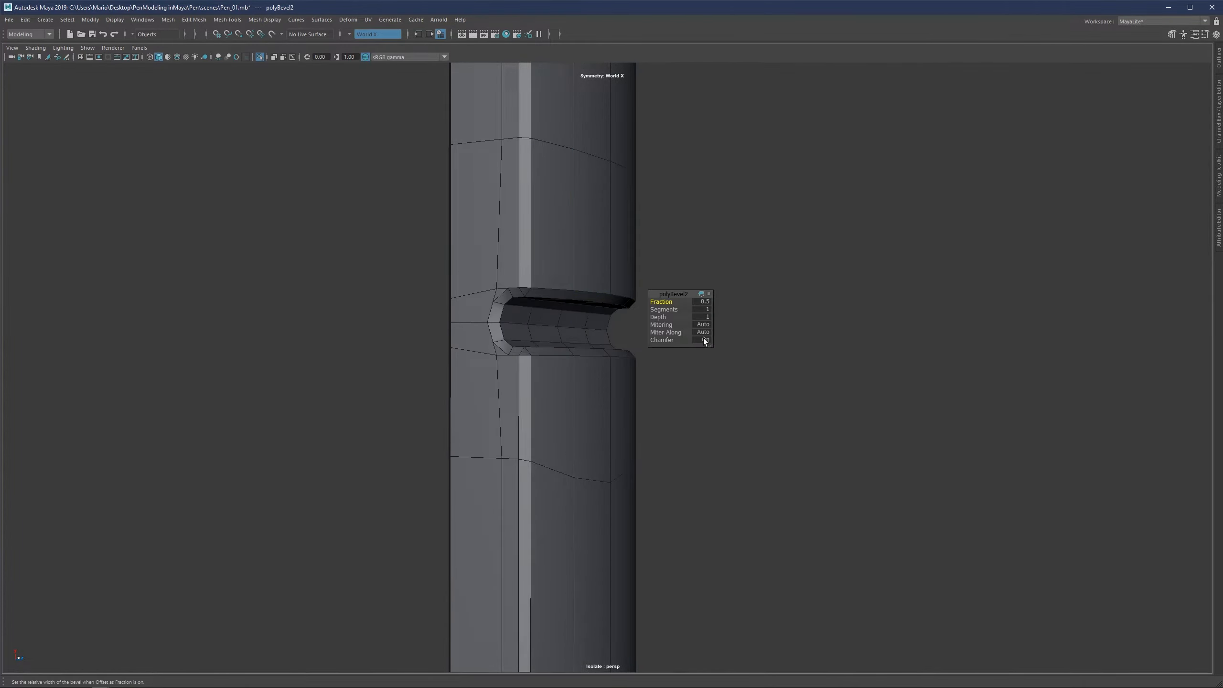
{"action": "left_click", "coordinate": [703, 340]}
{"action": "left_click_drag", "start_coordinate": [662, 301], "coordinate": [616, 303]}
Examine the beveled support edges around the gap and along the button's sides
{"action": "scroll", "coordinate": [502, 303], "scroll_direction": "down", "scroll_amount": 3}
{"action": "scroll", "coordinate": [527, 314], "scroll_direction": "up", "scroll_amount": 4}
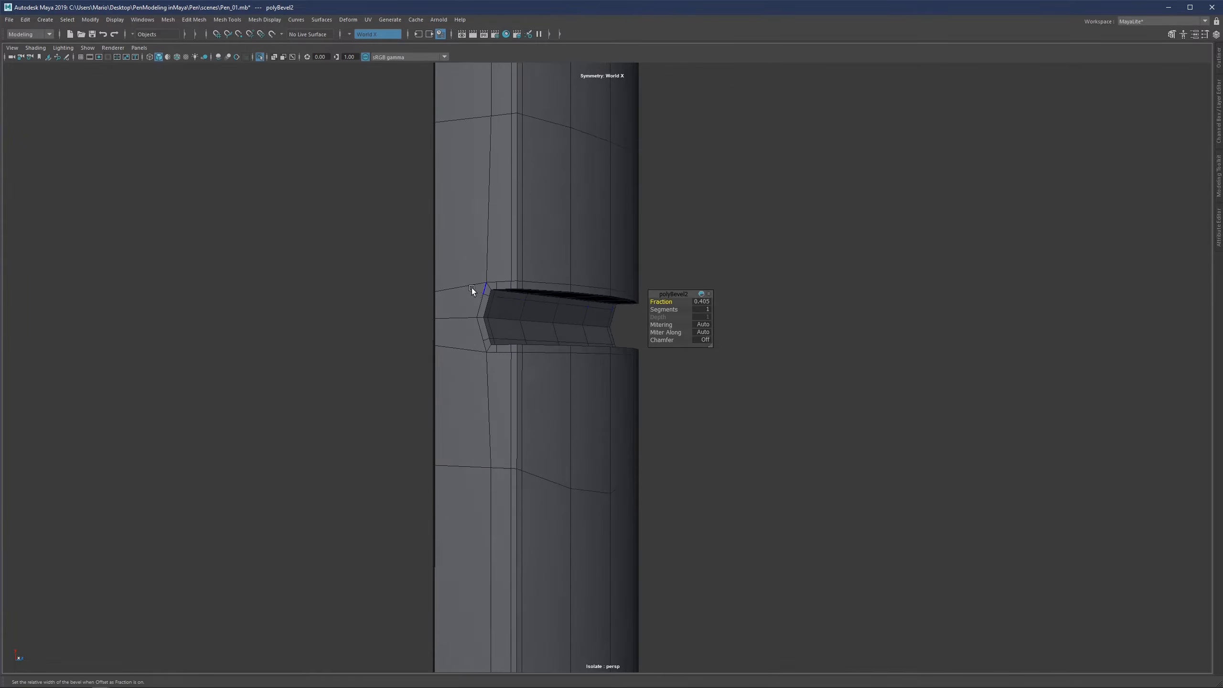
{"action": "left_click_drag", "start_coordinate": [472, 287], "coordinate": [493, 285], "text": "alt"}
{"action": "middle_click_drag", "start_coordinate": [493, 249], "coordinate": [503, 302], "text": "alt"}
{"action": "scroll", "coordinate": [507, 282], "scroll_direction": "up", "scroll_amount": 1}
{"action": "scroll", "coordinate": [533, 374], "scroll_direction": "down", "scroll_amount": 3}
{"action": "left_click_drag", "start_coordinate": [533, 373], "coordinate": [469, 371], "text": "alt"}
{"action": "scroll", "coordinate": [475, 428], "scroll_direction": "up", "scroll_amount": 3}
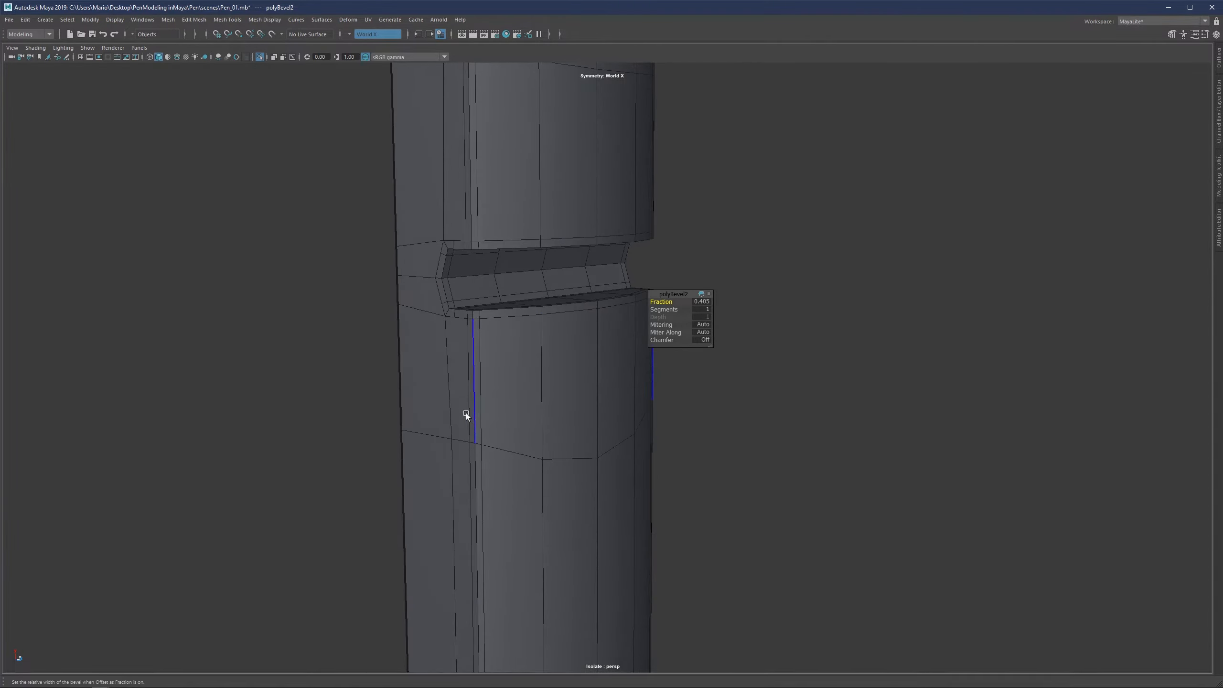
{"action": "middle_click_drag", "start_coordinate": [504, 181], "coordinate": [495, 338], "text": "alt"}
{"action": "scroll", "coordinate": [474, 331], "scroll_direction": "down", "scroll_amount": 2}
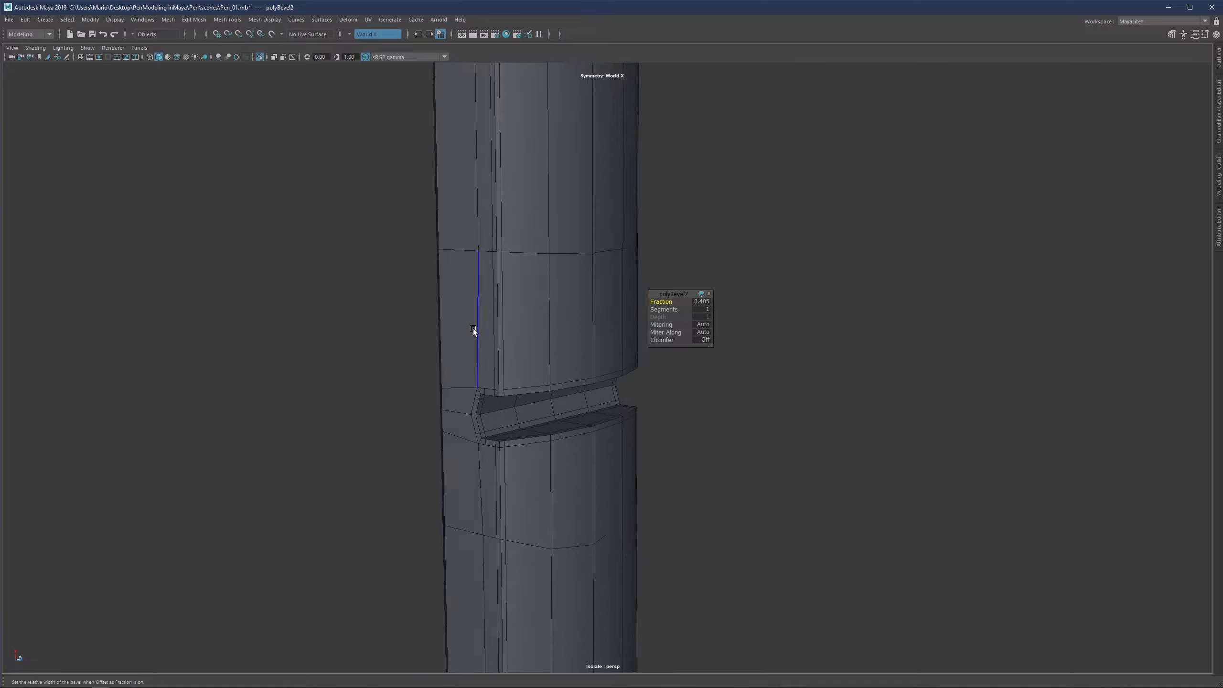
Preview the beveled button smoothed and examine its mesh around the gap's side corners
{"action": "left_click_drag", "start_coordinate": [520, 330], "coordinate": [469, 324], "text": "alt"}
{"action": "scroll", "coordinate": [505, 344], "scroll_direction": "down", "scroll_amount": 3}
{"action": "key", "text": "3"}
{"action": "left_click", "coordinate": [750, 393]}
{"action": "scroll", "coordinate": [601, 365], "scroll_direction": "down", "scroll_amount": 5}
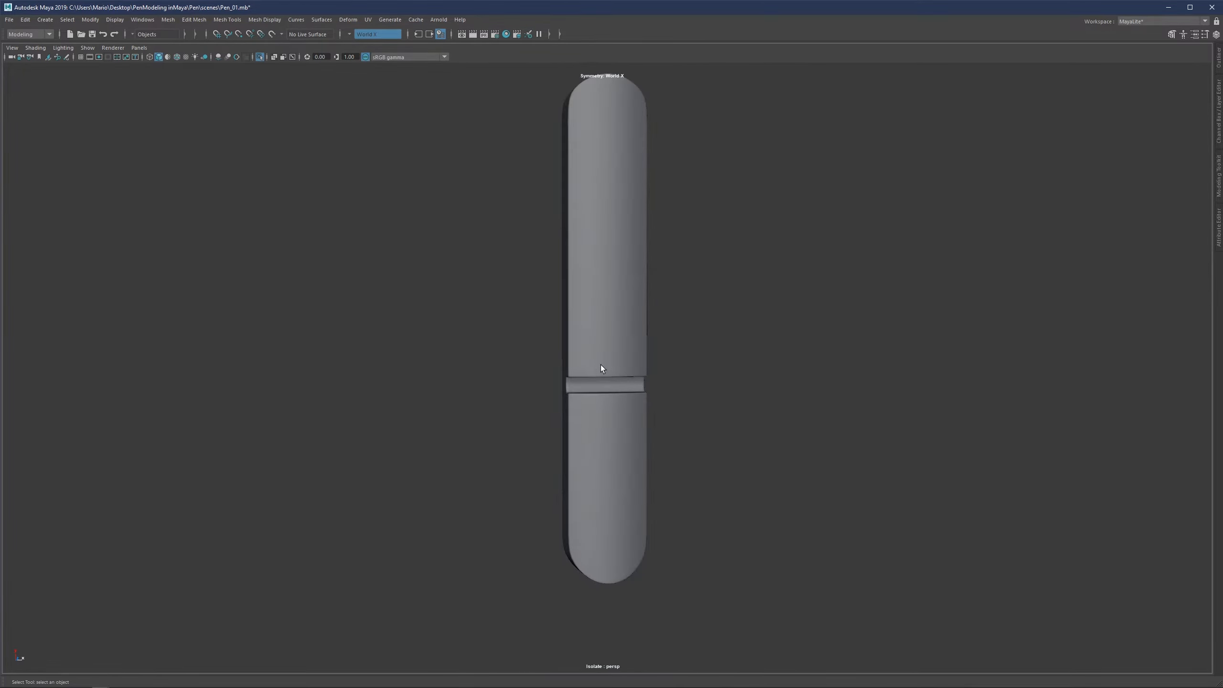
{"action": "mouse_move", "coordinate": [600, 365]}
{"action": "left_mouse_down", "text": "alt"}
{"action": "mouse_move", "coordinate": [623, 363]}
{"action": "mouse_move", "coordinate": [509, 364]}
{"action": "mouse_move", "coordinate": [662, 367]}
{"action": "mouse_move", "coordinate": [525, 366]}
{"action": "mouse_move", "coordinate": [636, 364]}
{"action": "mouse_move", "coordinate": [606, 361]}
{"action": "left_mouse_up", "text": "alt"}
{"action": "left_click", "coordinate": [606, 361]}
{"action": "key", "text": "ctrl+1"}
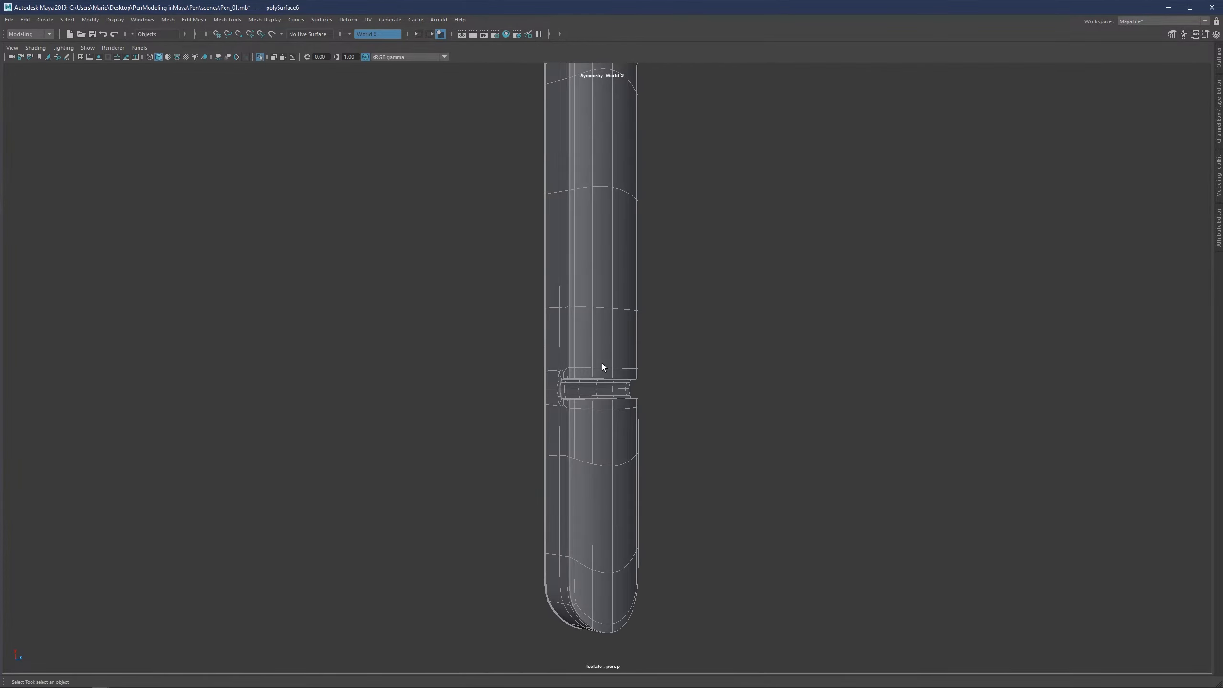
{"action": "scroll", "coordinate": [602, 364], "scroll_direction": "up", "scroll_amount": 6}
{"action": "left_click_drag", "start_coordinate": [503, 291], "coordinate": [490, 268], "text": "alt"}
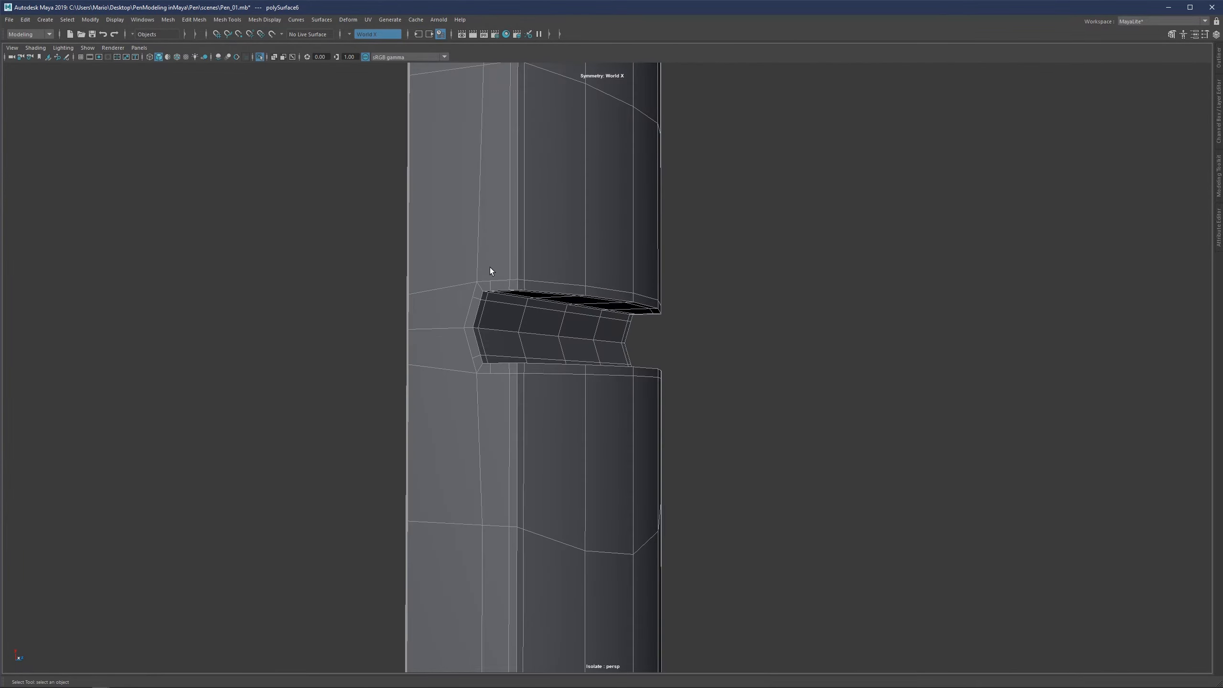
{"action": "middle_click_drag", "start_coordinate": [490, 269], "coordinate": [520, 377], "text": "alt"}
{"action": "scroll", "coordinate": [497, 379], "scroll_direction": "up", "scroll_amount": 3}
{"action": "scroll", "coordinate": [497, 378], "scroll_direction": "down", "scroll_amount": 3}
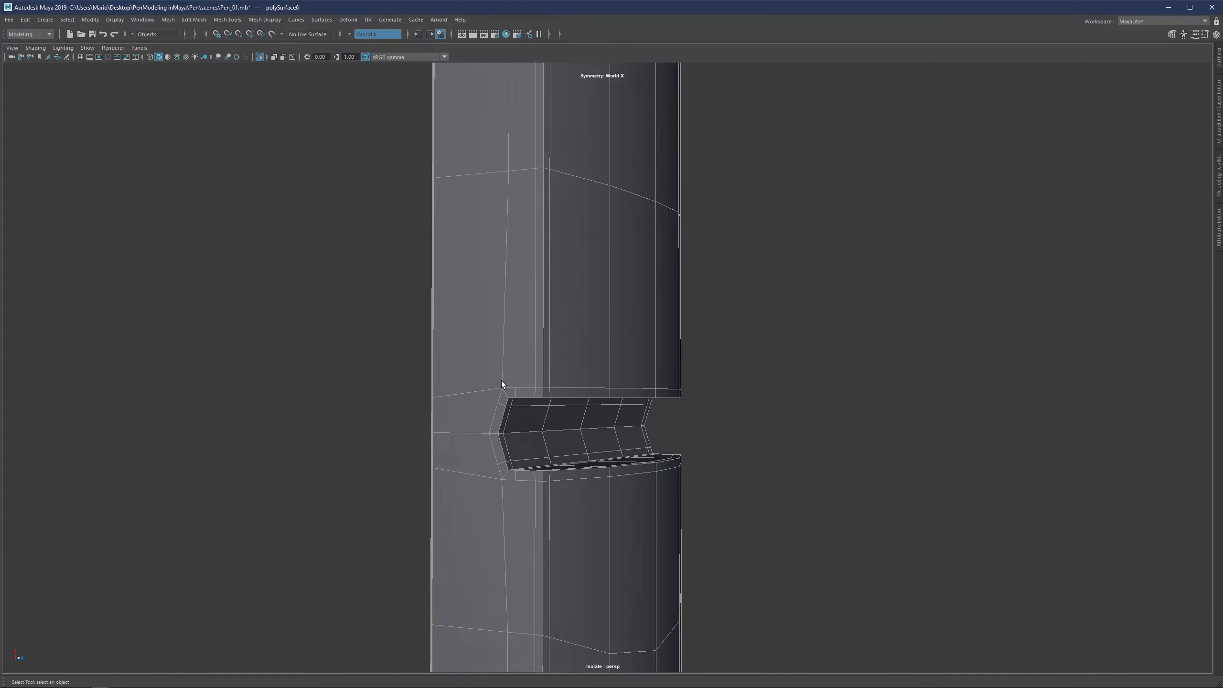
Undo the bevel on the button's border and gap edges
{"action": "key", "text": "ctrl+z"}
{"action": "key", "text": "ctrl+z"}
{"action": "key", "text": "ctrl+z"}
{"action": "key", "text": "ctrl+z"}
{"action": "key", "text": "ctrl+z"}
{"action": "key", "text": "ctrl+z"}
{"action": "key", "text": "ctrl+z"}
{"action": "scroll", "coordinate": [713, 358], "scroll_direction": "down", "scroll_amount": 3}
{"action": "left_click", "coordinate": [757, 360]}
{"action": "scroll", "coordinate": [683, 353], "scroll_direction": "down", "scroll_amount": 3}
{"action": "left_click_drag", "start_coordinate": [622, 344], "coordinate": [568, 350], "text": "alt"}
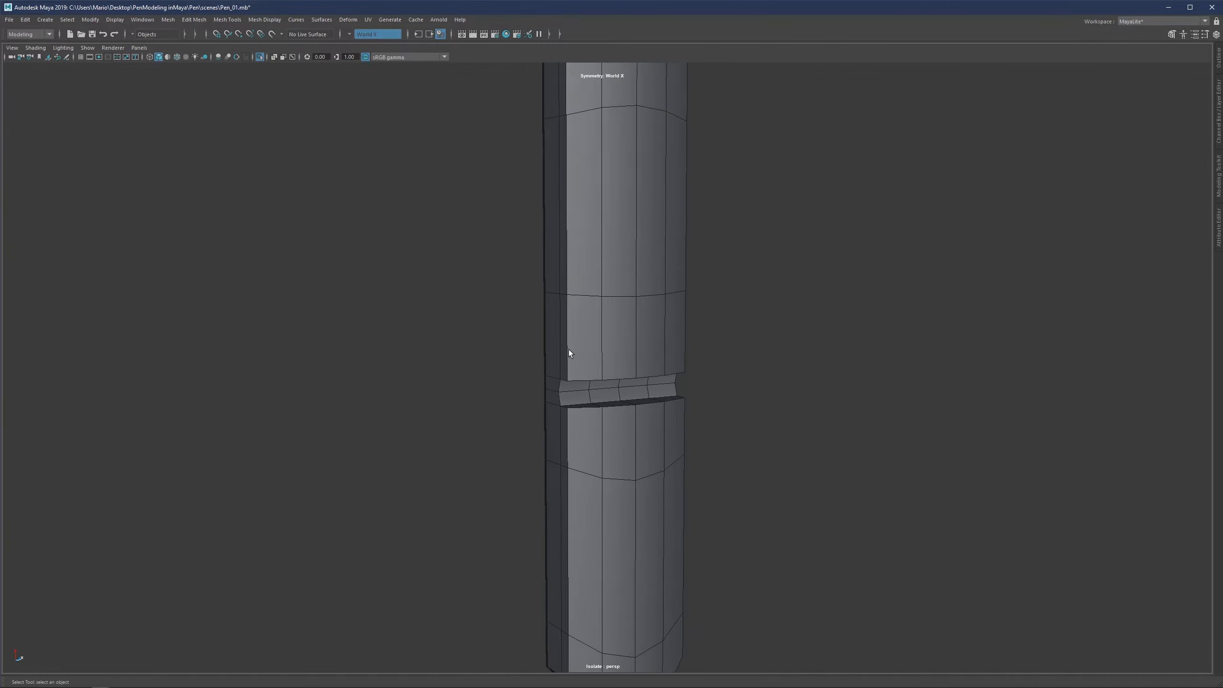
Insert two Multi-Cut edge loops on each side of the gap and a lengthwise loop along the button's side wall
{"action": "left_click", "coordinate": [600, 351], "text": "ctrl"}
{"action": "left_click", "coordinate": [626, 440], "text": "ctrl"}
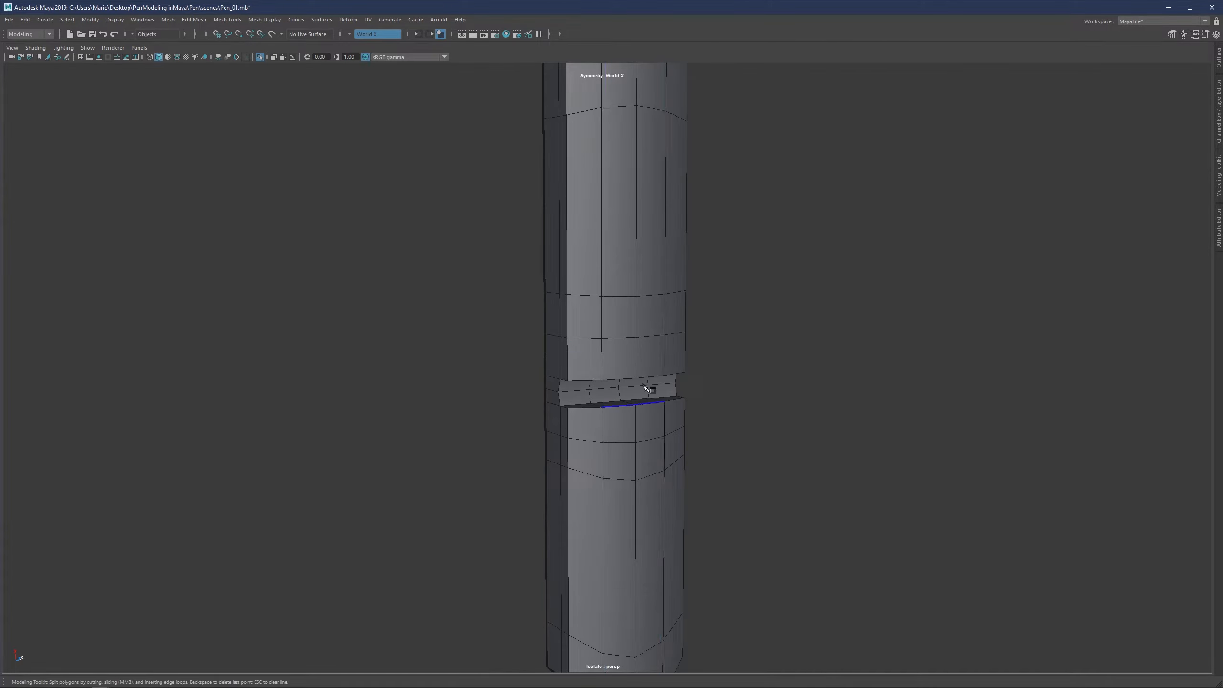
{"action": "mouse_move", "coordinate": [524, 351]}
{"action": "left_mouse_down", "text": "alt"}
{"action": "mouse_move", "coordinate": [541, 338]}
{"action": "mouse_move", "coordinate": [531, 371]}
{"action": "mouse_move", "coordinate": [510, 369]}
{"action": "left_mouse_up", "text": "alt"}
{"action": "middle_click", "coordinate": [571, 355], "text": "ctrl"}
{"action": "middle_click", "coordinate": [573, 425], "text": "ctrl"}
{"action": "scroll", "coordinate": [573, 365], "scroll_direction": "up", "scroll_amount": 2}
{"action": "middle_click", "coordinate": [525, 353], "text": "ctrl"}
{"action": "scroll", "coordinate": [550, 365], "scroll_direction": "down", "scroll_amount": 2}
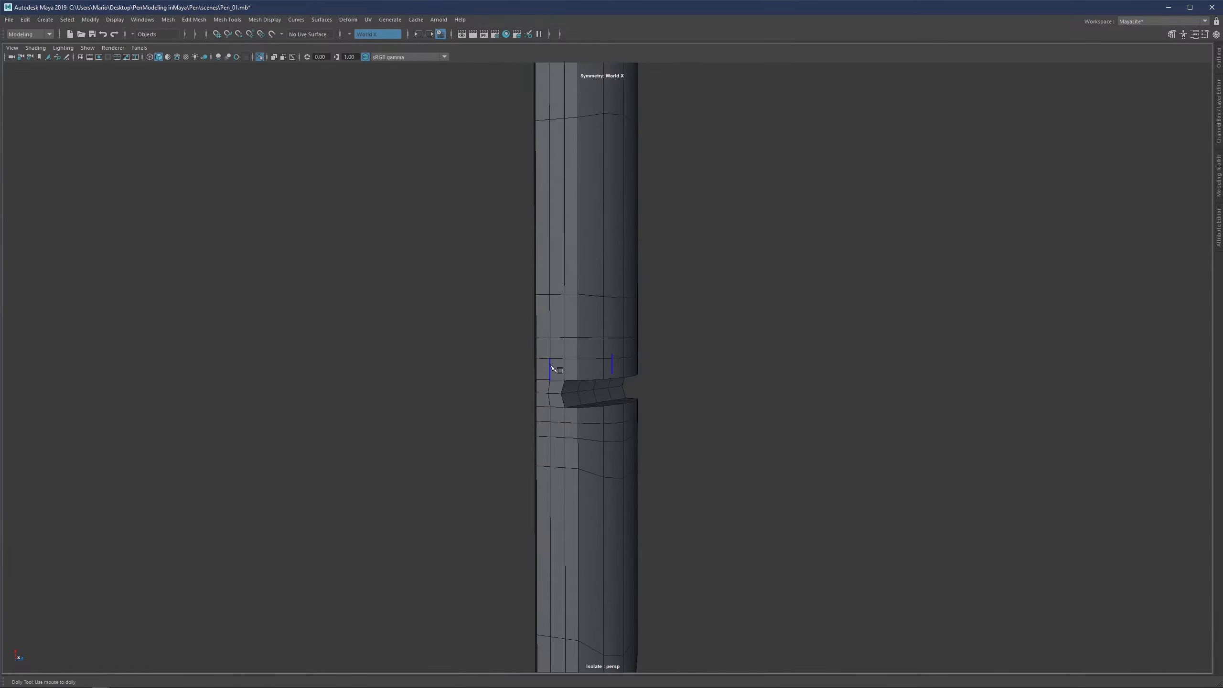
Insert centered edge loops across the button, one in the lower half and two in the upper half
{"action": "scroll", "coordinate": [557, 358], "scroll_direction": "down", "scroll_amount": 3}
{"action": "left_click_drag", "start_coordinate": [670, 352], "coordinate": [555, 365], "text": "alt"}
{"action": "middle_click", "coordinate": [634, 511], "text": "ctrl"}
{"action": "middle_click", "coordinate": [638, 269], "text": "ctrl"}
{"action": "middle_click", "coordinate": [624, 136], "text": "ctrl"}
{"action": "scroll", "coordinate": [687, 423], "scroll_direction": "down", "scroll_amount": 2}
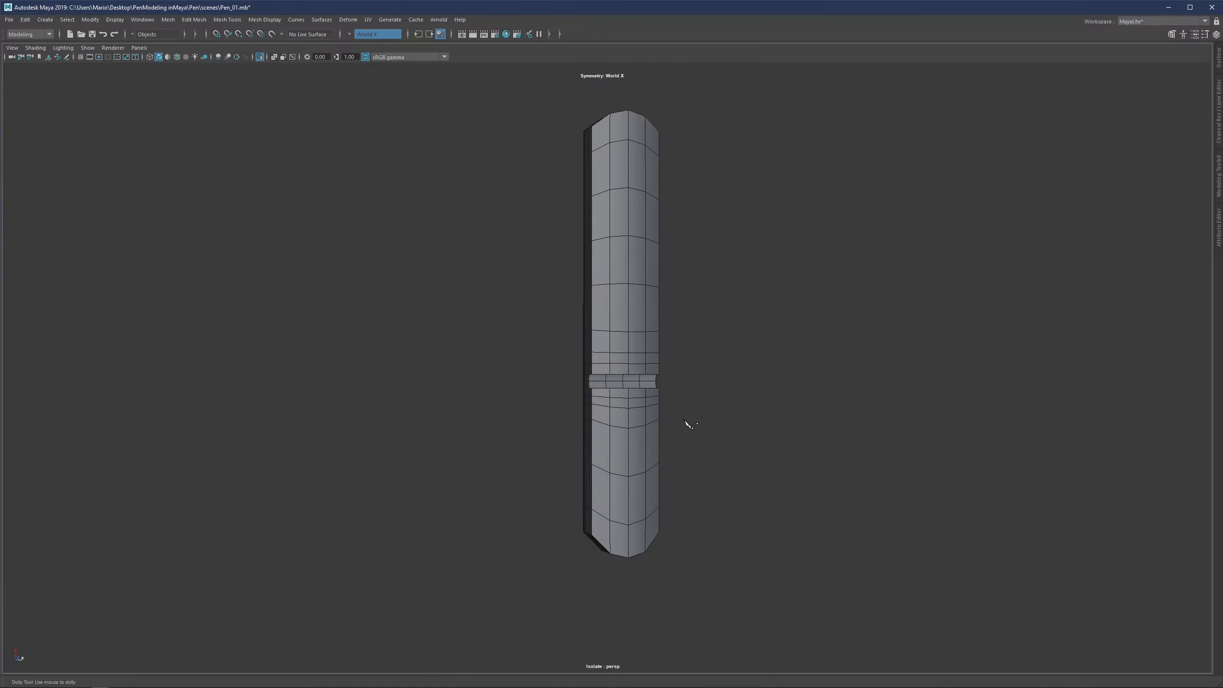
Select the full border edges of both button halves together with the rim edges around the gap
{"action": "scroll", "coordinate": [596, 320], "scroll_direction": "up", "scroll_amount": 5}
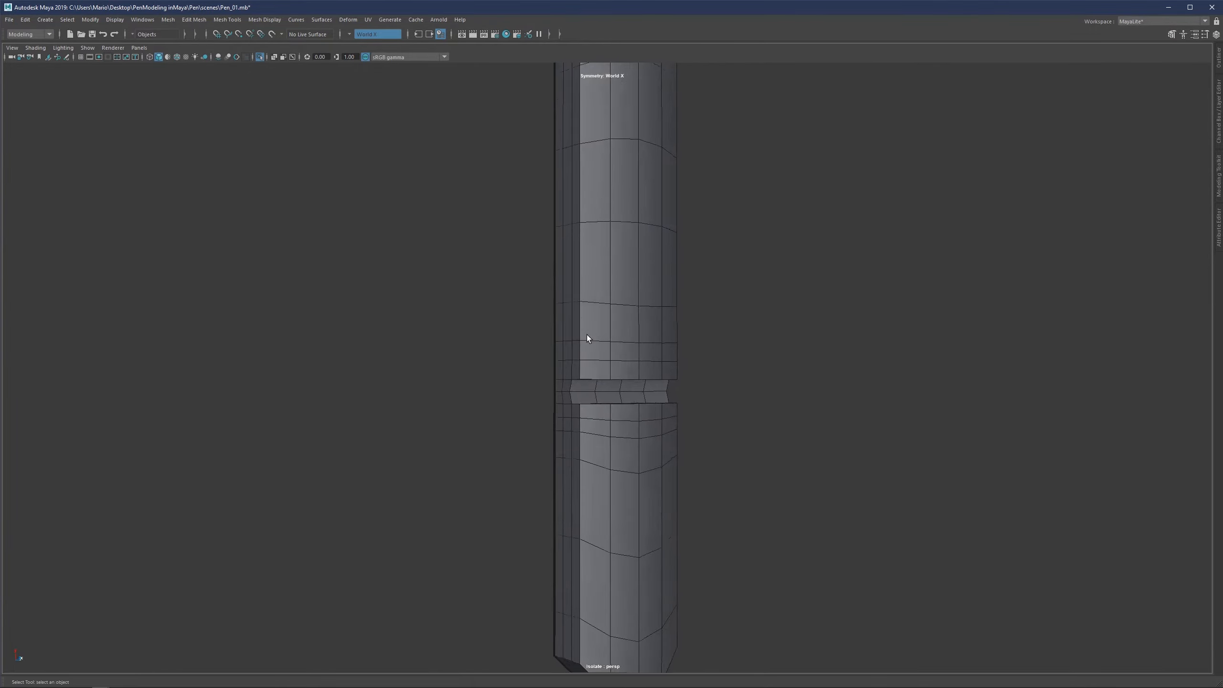
{"action": "left_click_drag", "start_coordinate": [559, 306], "coordinate": [548, 377], "text": "alt"}
{"action": "double_click", "coordinate": [545, 377]}
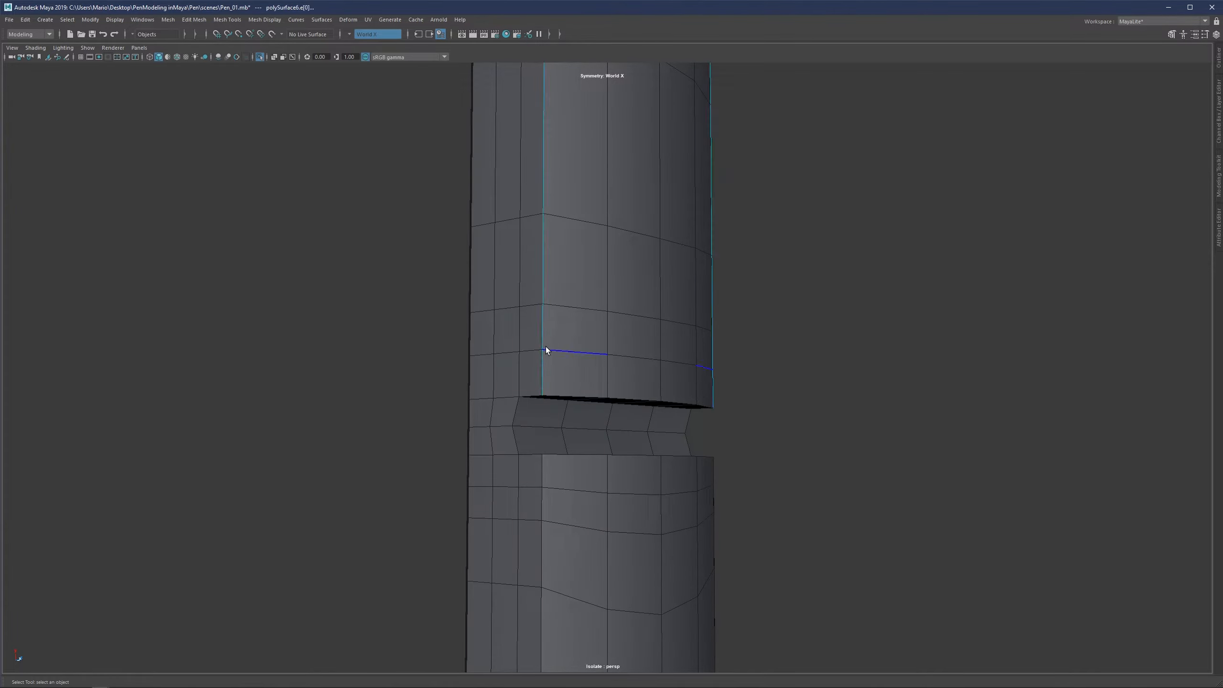
{"action": "double_click", "coordinate": [517, 408], "text": "shift"}
{"action": "left_click_drag", "start_coordinate": [560, 433], "coordinate": [555, 567], "text": "alt"}
{"action": "double_click", "coordinate": [534, 495], "text": "shift"}
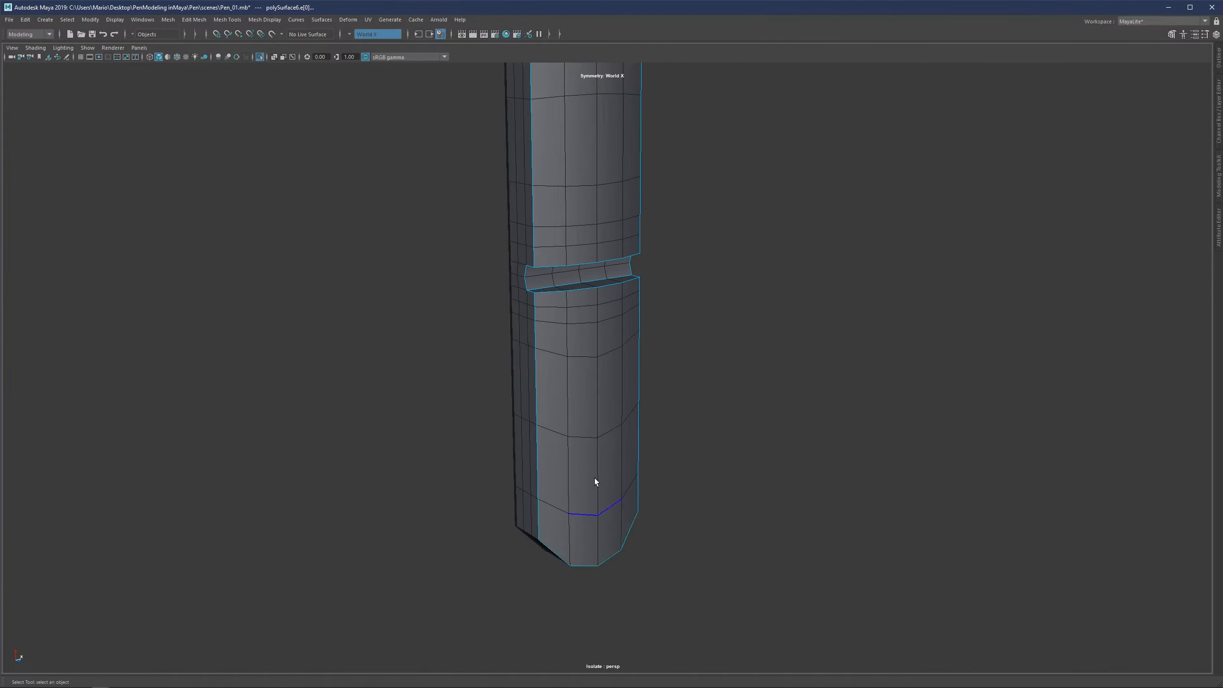
{"action": "left_click_drag", "start_coordinate": [594, 480], "coordinate": [550, 396], "text": "alt"}
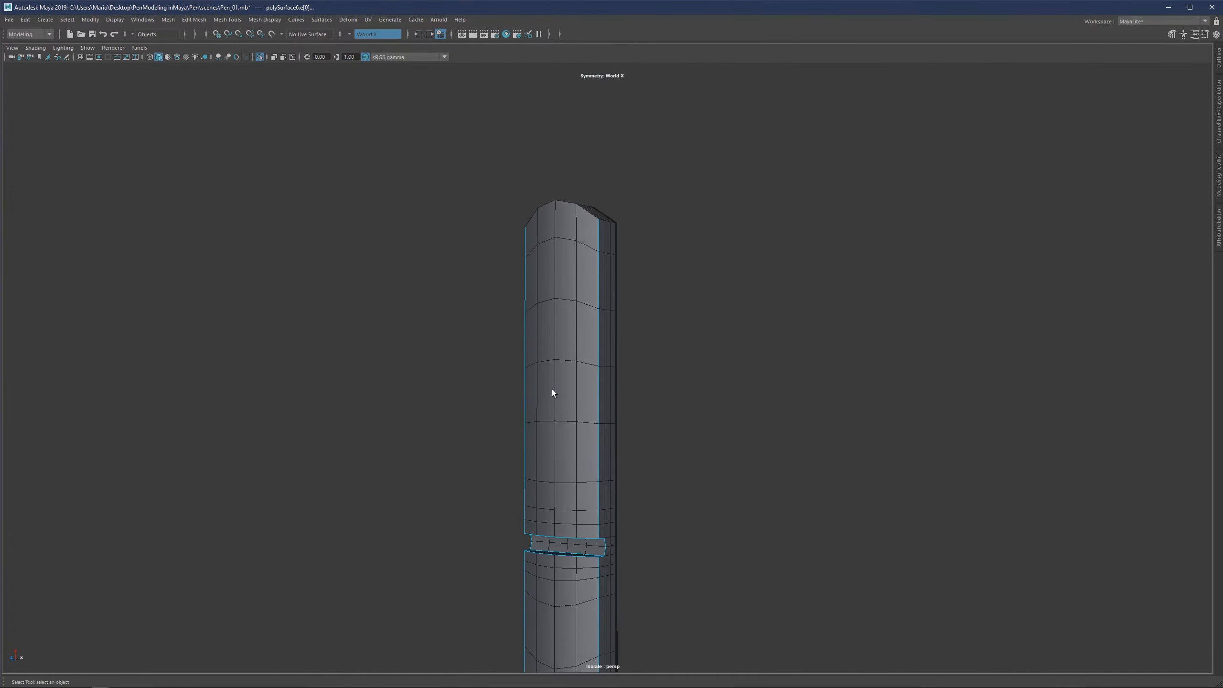
{"action": "double_click", "coordinate": [585, 216], "text": "shift"}
Bevel the selected border and gap edges with a Fraction of 0.5 and Miter Along set to Center
{"action": "scroll", "coordinate": [602, 328], "scroll_direction": "down", "scroll_amount": 3}
{"action": "middle_click_drag", "start_coordinate": [626, 525], "coordinate": [603, 347], "text": "alt"}
{"action": "scroll", "coordinate": [600, 380], "scroll_direction": "up", "scroll_amount": 4}
{"action": "scroll", "coordinate": [532, 268], "scroll_direction": "up", "scroll_amount": 4}
{"action": "left_click_drag", "start_coordinate": [532, 268], "coordinate": [452, 234], "text": "alt"}
{"action": "left_click_drag", "start_coordinate": [531, 335], "coordinate": [546, 358], "text": "alt"}
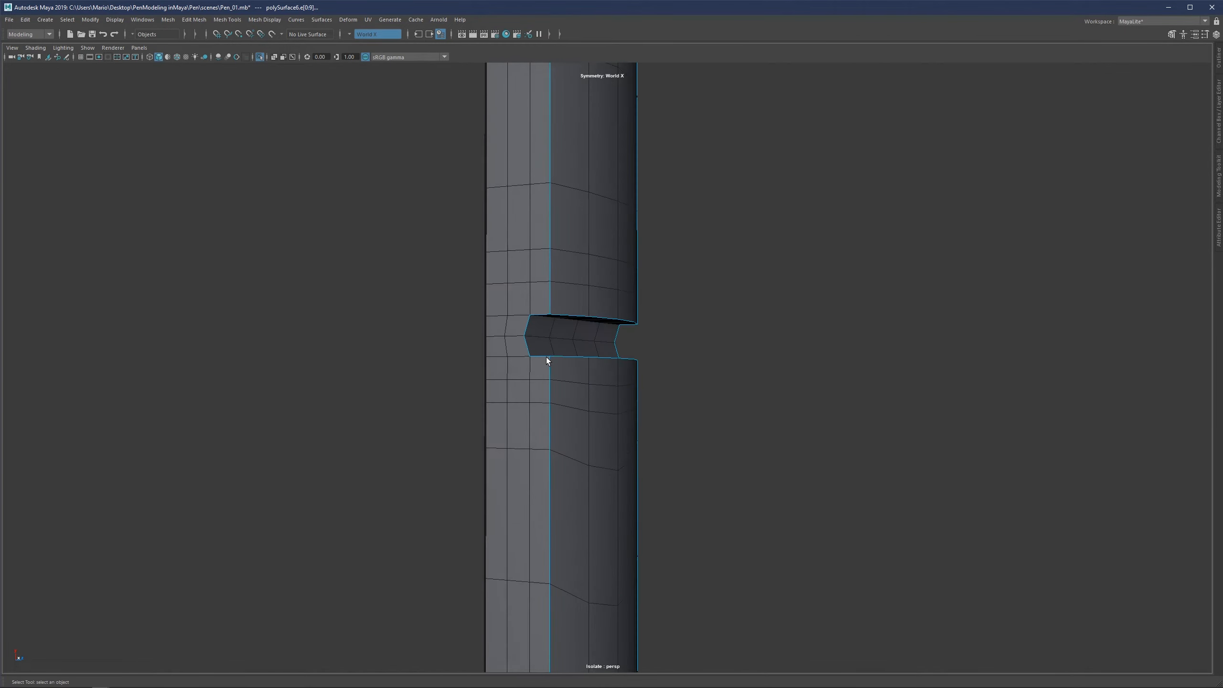
{"action": "key", "text": "ctrl+b"}
{"action": "left_click", "coordinate": [704, 335]}
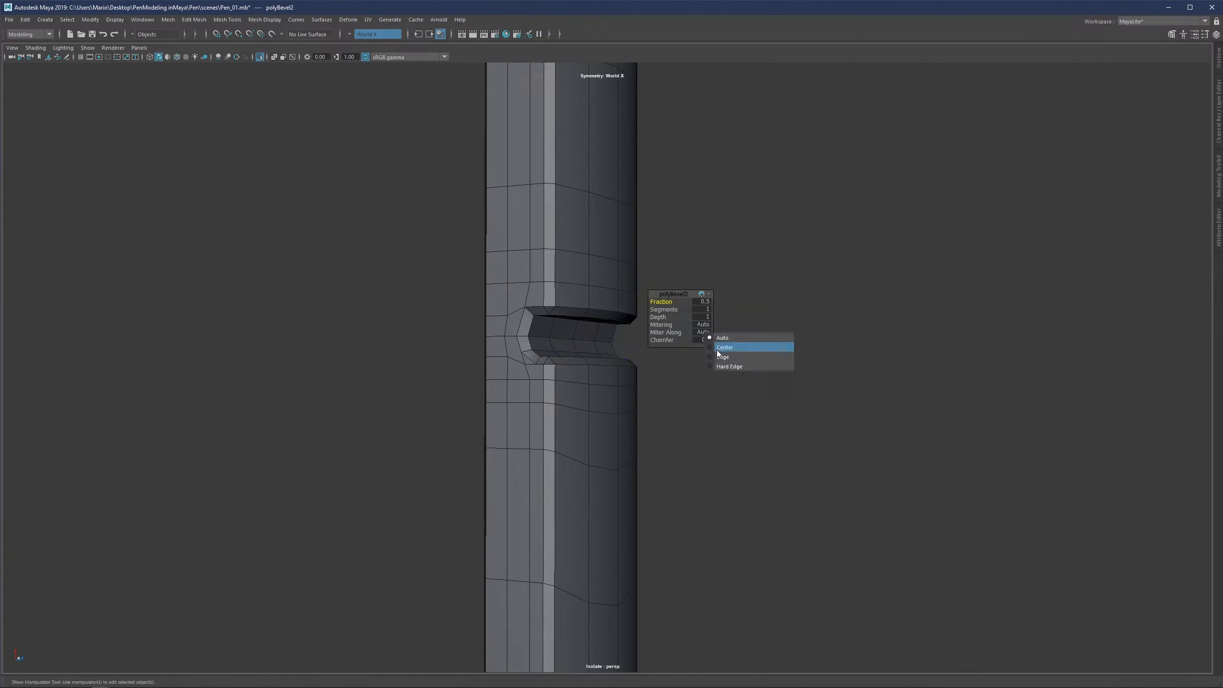
{"action": "left_click", "coordinate": [717, 348]}
Turn the bevel's Chamfer off and compare Uniform and Auto mitering at the gap corners
{"action": "left_click", "coordinate": [705, 325]}
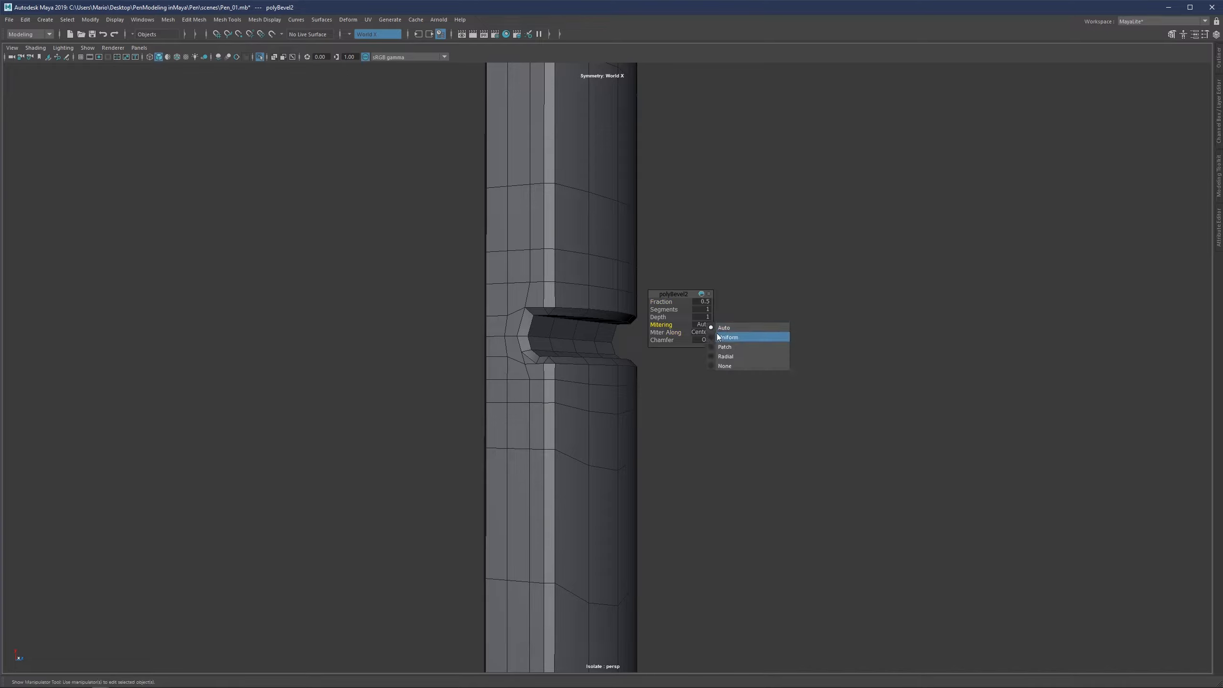
{"action": "left_click", "coordinate": [719, 337]}
{"action": "left_click", "coordinate": [710, 326]}
{"action": "left_click", "coordinate": [715, 328]}
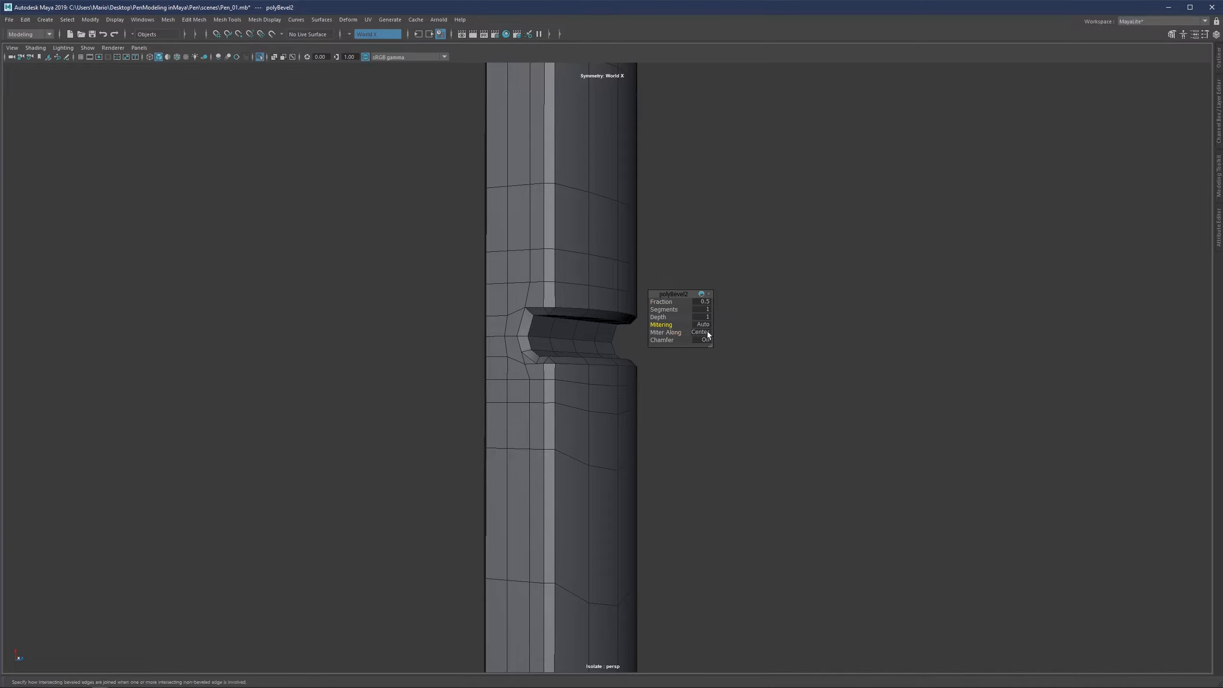
{"action": "left_click", "coordinate": [707, 338]}
{"action": "left_click", "coordinate": [709, 325]}
{"action": "left_click", "coordinate": [716, 338]}
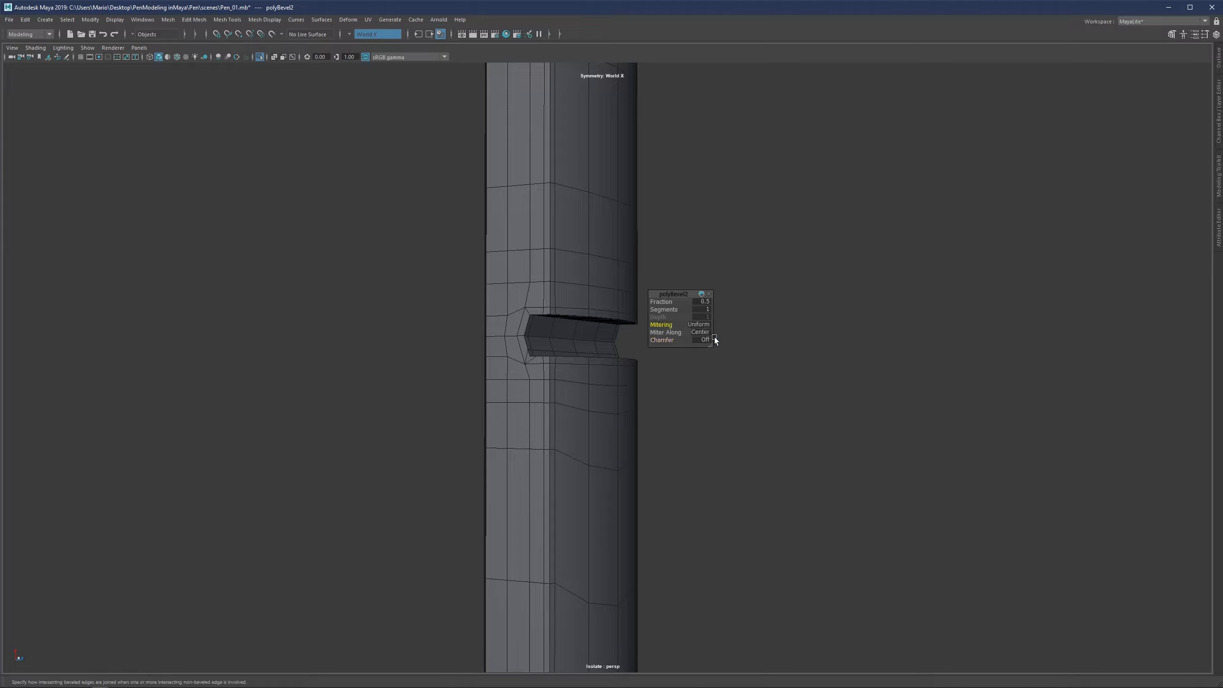
{"action": "scroll", "coordinate": [578, 341], "scroll_direction": "up", "scroll_amount": 2}
{"action": "left_click", "coordinate": [709, 325]}
{"action": "left_click", "coordinate": [716, 331]}
{"action": "left_click_drag", "start_coordinate": [414, 385], "coordinate": [472, 315], "text": "alt"}
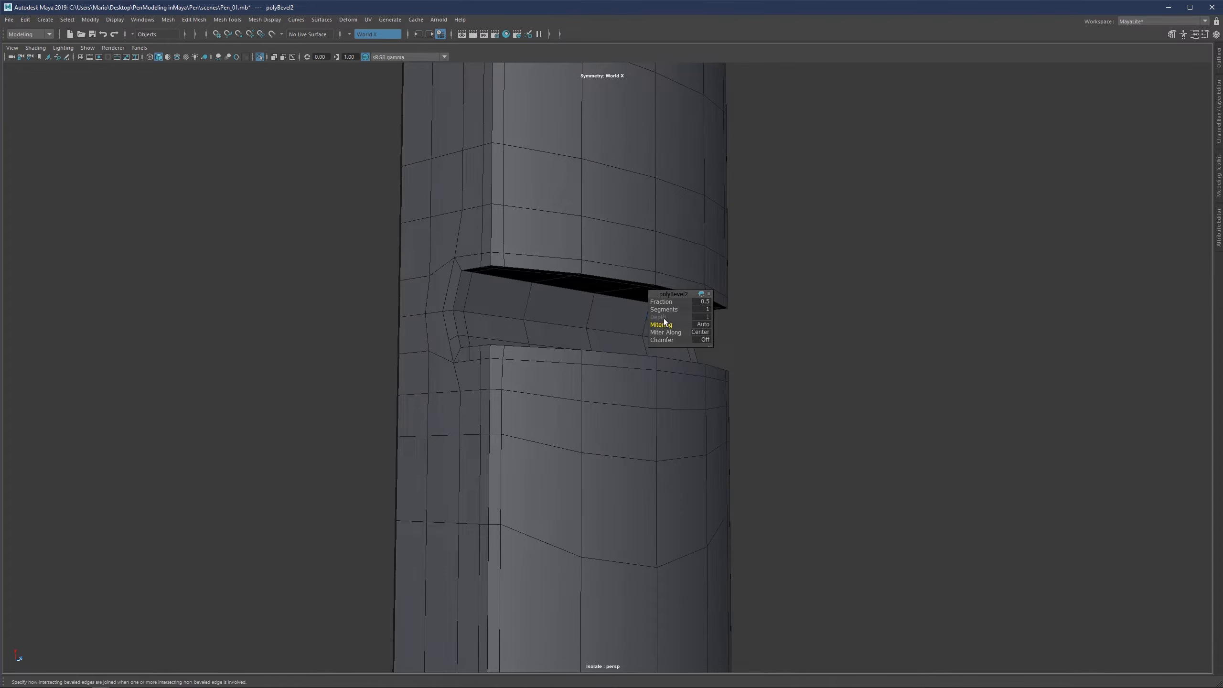
Revisit the bevel's Miter Along option and undo the bevel along with its setting changes
{"action": "left_click", "coordinate": [703, 331]}
{"action": "left_click", "coordinate": [761, 334]}
{"action": "left_click_drag", "start_coordinate": [537, 316], "coordinate": [449, 355], "text": "alt"}
{"action": "key", "text": "ctrl+z"}
{"action": "key", "text": "ctrl+z"}
{"action": "key", "text": "ctrl+z"}
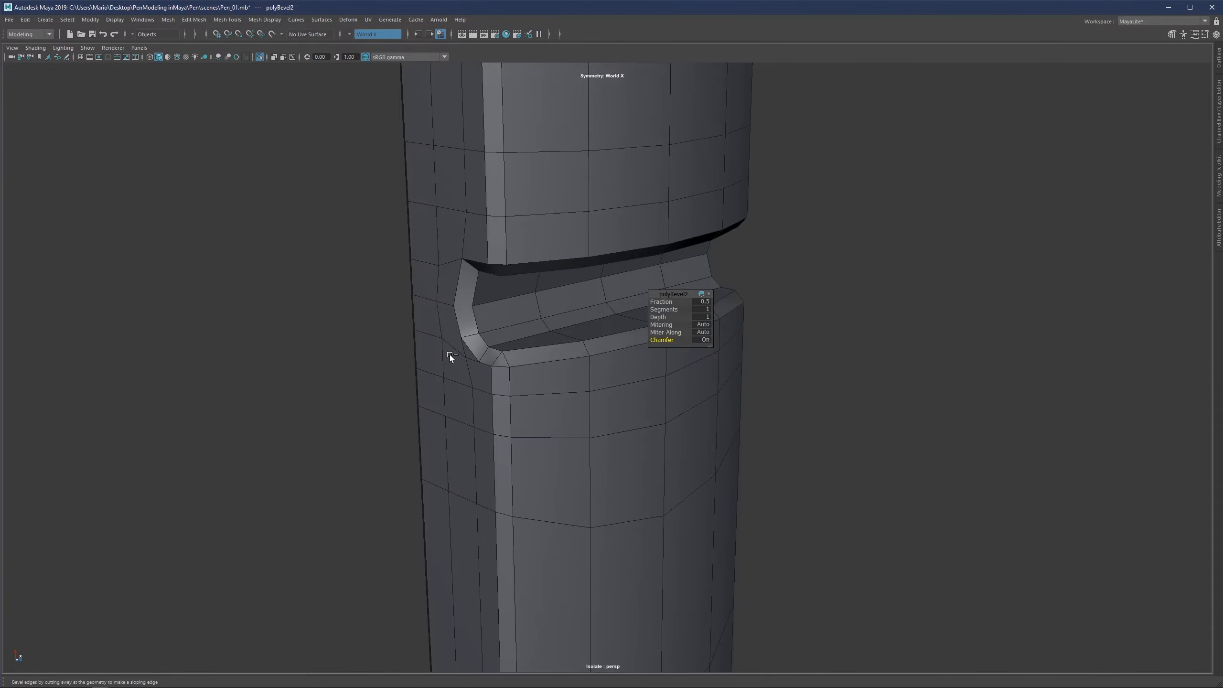
{"action": "left_click_drag", "start_coordinate": [502, 321], "coordinate": [468, 262], "text": "alt"}
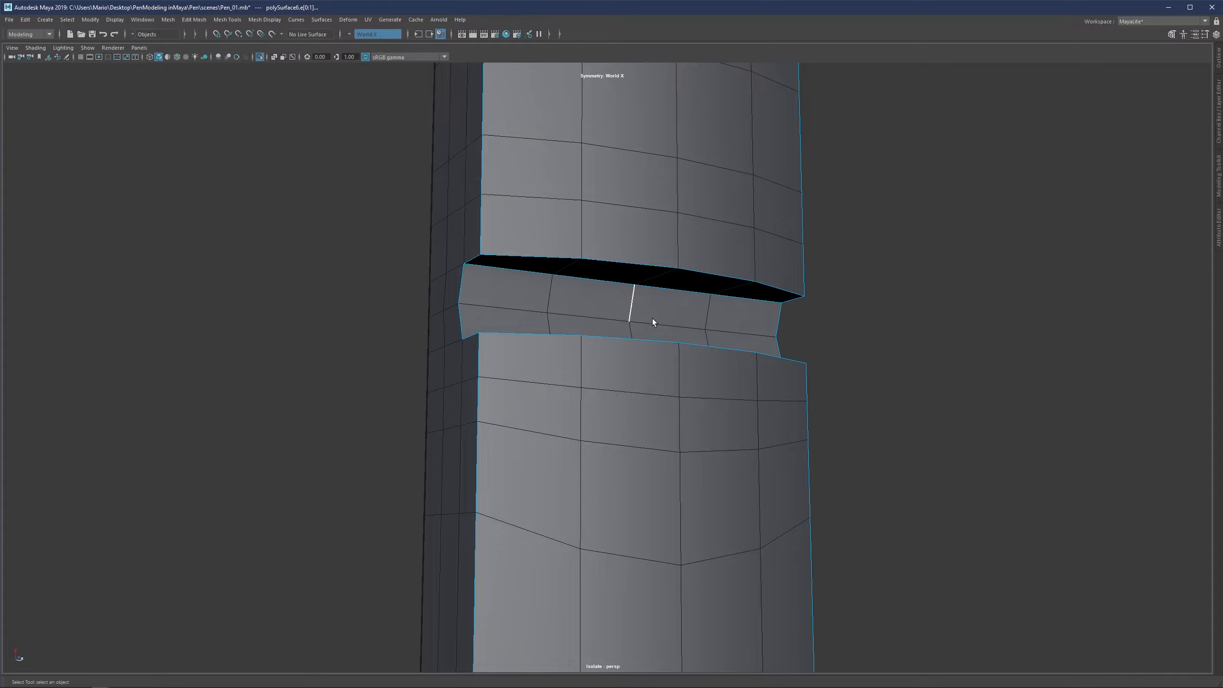
Try the bevel with its default settings on the selected edges, undo it and recheck the edges around the gap
{"action": "left_click_drag", "start_coordinate": [652, 319], "coordinate": [567, 328], "text": "alt"}
{"action": "key", "text": "ctrl+b"}
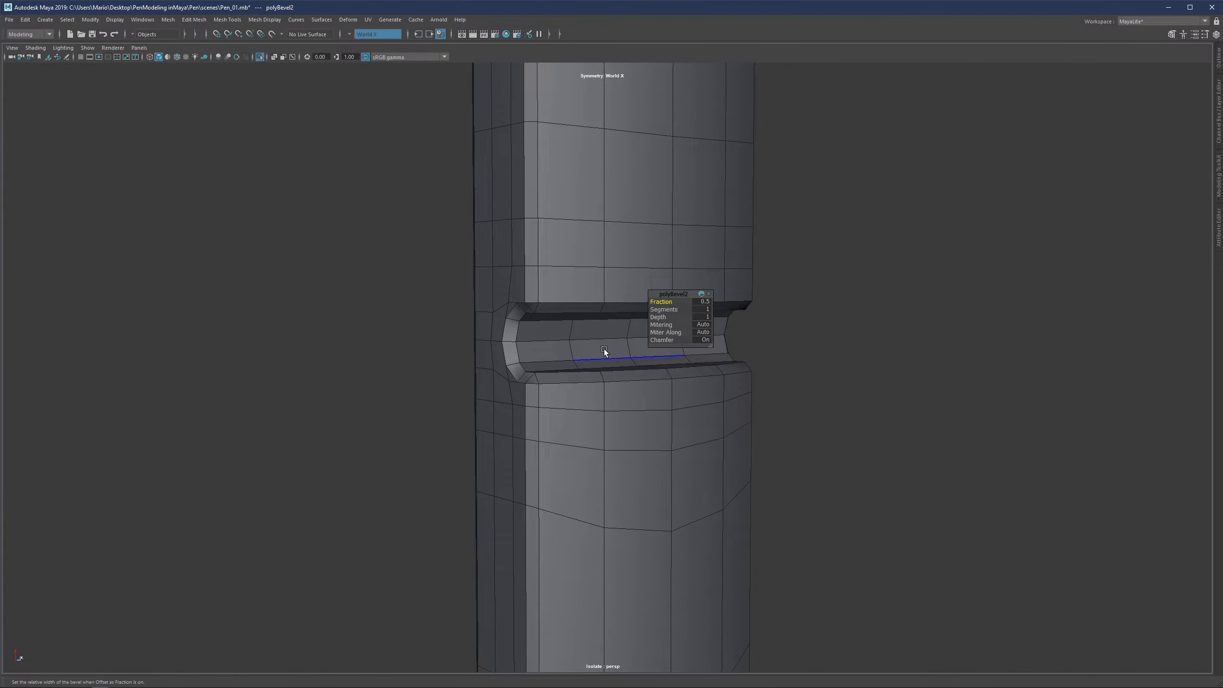
{"action": "key", "text": "ctrl+z"}
{"action": "left_click_drag", "start_coordinate": [541, 312], "coordinate": [541, 366], "text": "alt"}
{"action": "left_click_drag", "start_coordinate": [638, 361], "coordinate": [670, 397], "text": "alt"}
{"action": "left_click_drag", "start_coordinate": [575, 410], "coordinate": [562, 377], "text": "alt"}
{"action": "key", "text": "ctrl+b"}
{"action": "key", "text": "ctrl+z"}
{"action": "key", "text": "q"}
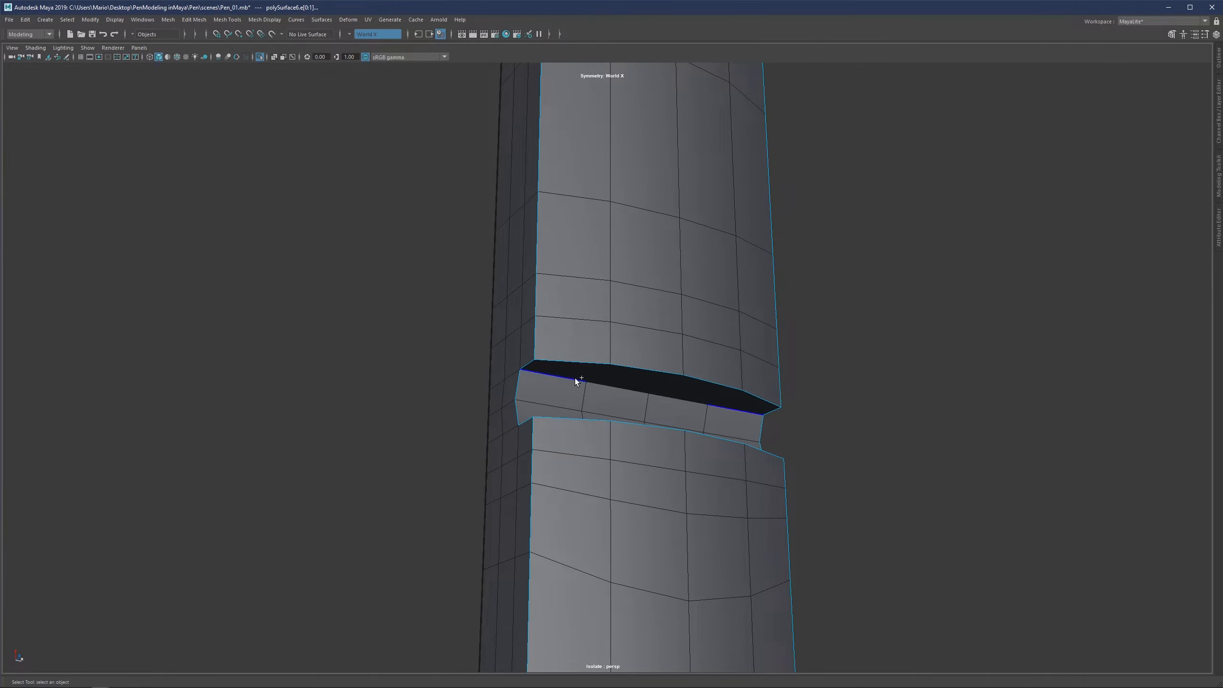
{"action": "left_click_drag", "start_coordinate": [576, 379], "coordinate": [582, 437], "text": "alt"}
{"action": "left_click_drag", "start_coordinate": [780, 433], "coordinate": [633, 382], "text": "alt"}
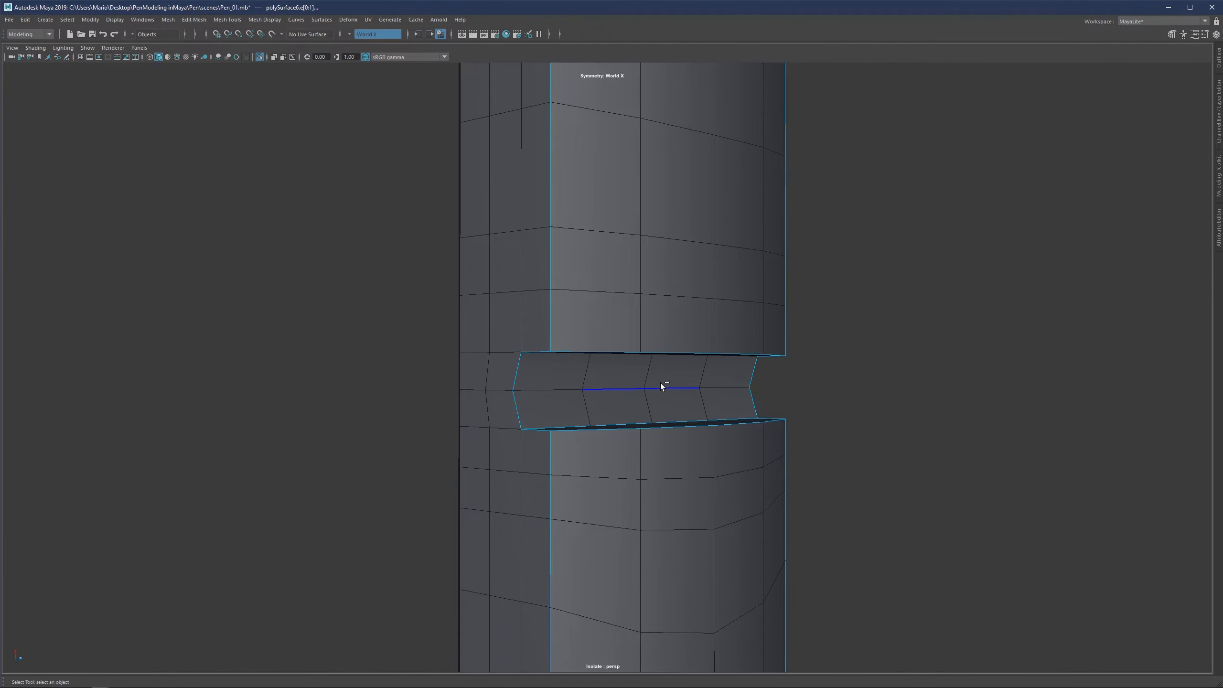
Bevel the selected border and gap edges with a Fraction of 0.5 and Chamfer off, and preview the smoothed corner
{"action": "key", "text": "ctrl+b"}
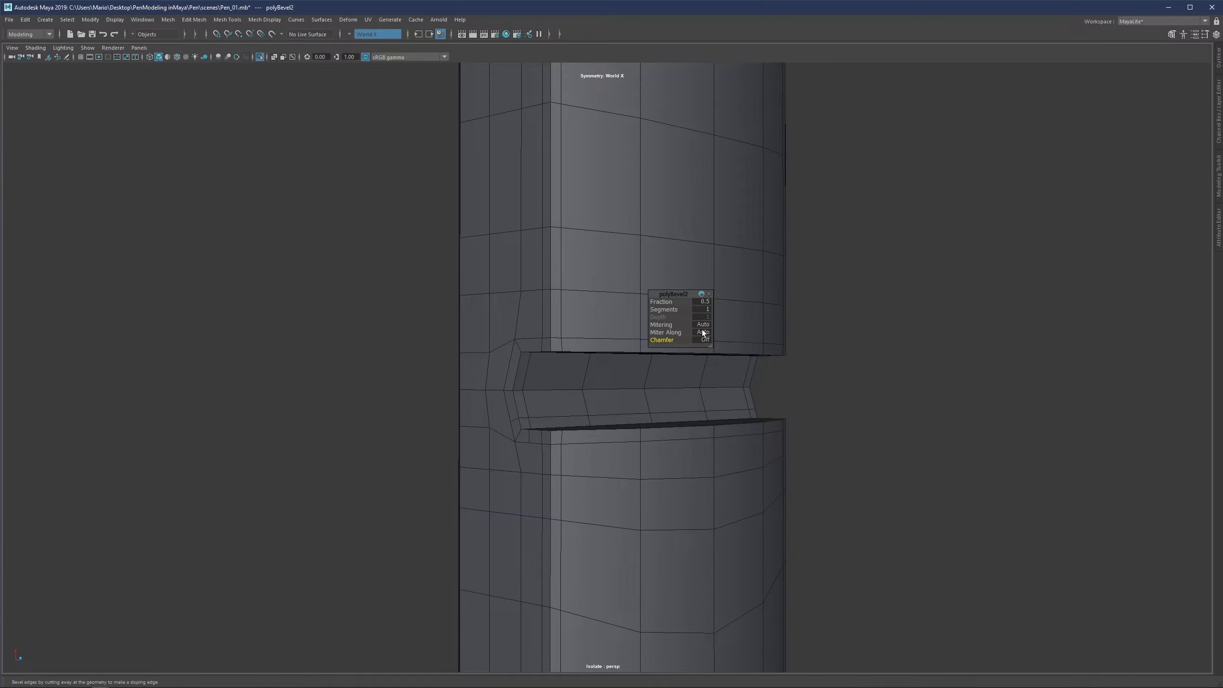
{"action": "left_click_drag", "start_coordinate": [496, 350], "coordinate": [533, 353], "text": "alt"}
{"action": "scroll", "coordinate": [532, 353], "scroll_direction": "up", "scroll_amount": 2}
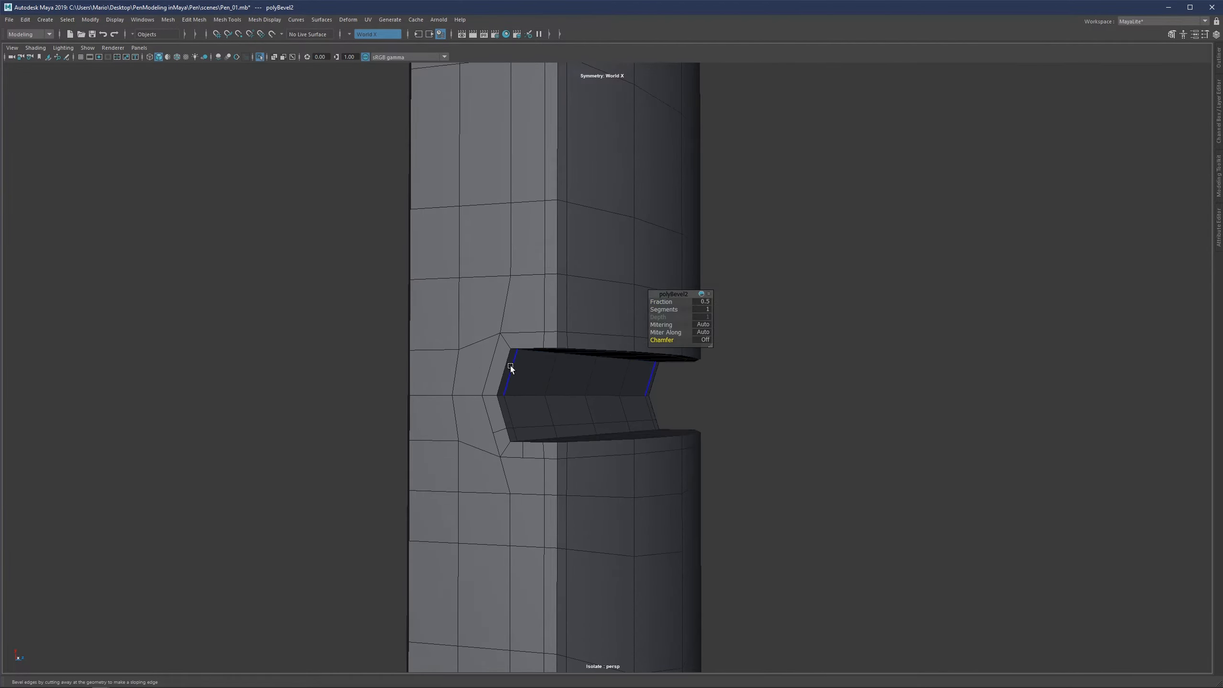
{"action": "key", "text": "3"}
{"action": "key", "text": "1"}
{"action": "left_click_drag", "start_coordinate": [503, 423], "coordinate": [533, 433], "text": "alt"}
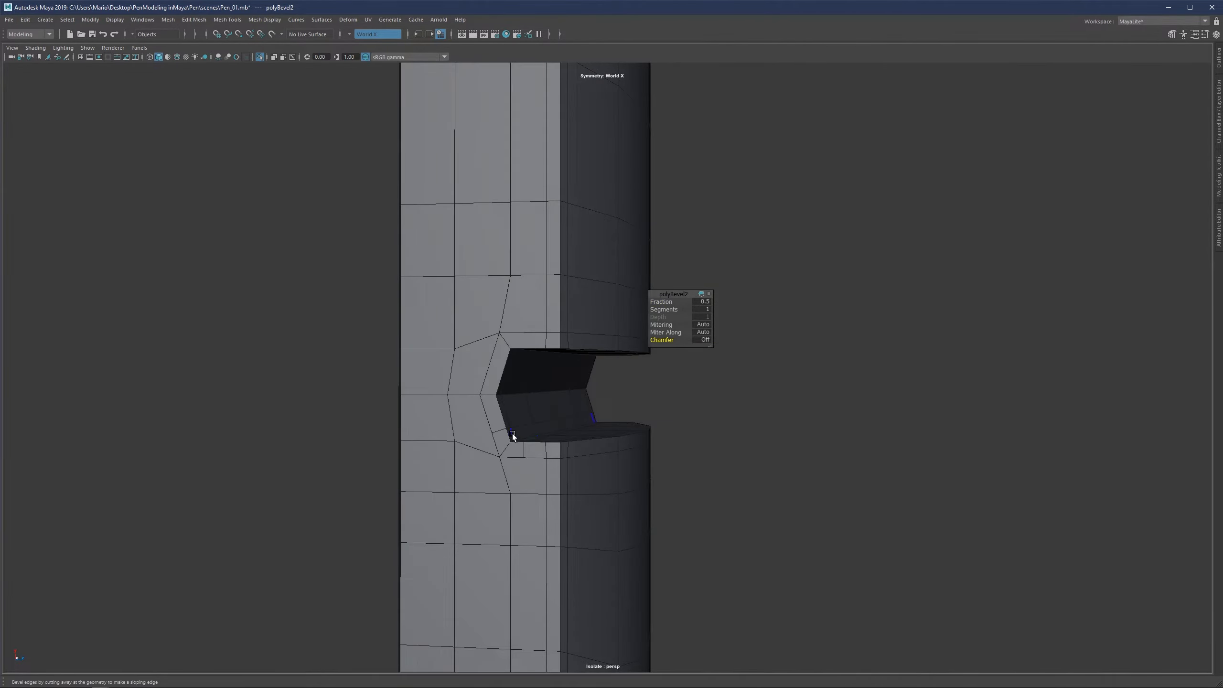
Cut three new edges with Multi-Cut linking the support edges at the gap's lower corner to the surrounding side-wall vertices
{"action": "scroll", "coordinate": [509, 458], "scroll_direction": "up", "scroll_amount": 3}
{"action": "key", "text": "ctrl+shift+x"}
{"action": "middle_click_drag", "start_coordinate": [477, 502], "coordinate": [495, 431], "text": "alt"}
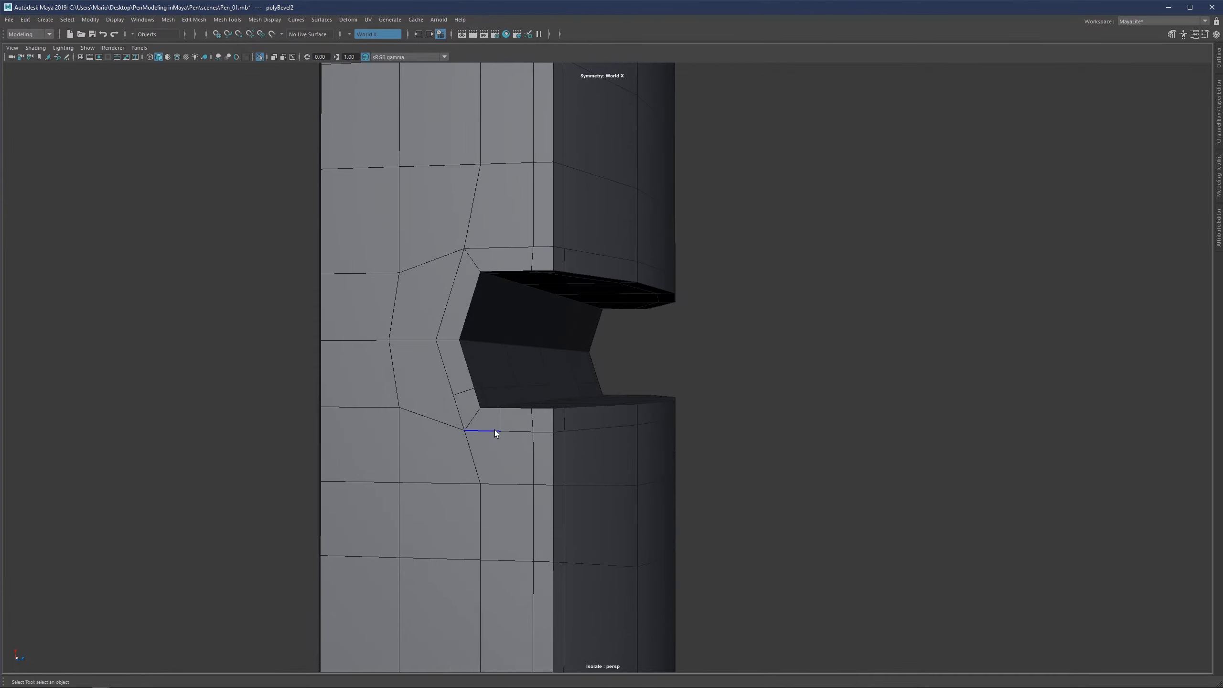
{"action": "left_click", "coordinate": [480, 483]}
{"action": "key", "text": "Return"}
{"action": "left_click", "coordinate": [465, 431]}
{"action": "left_click", "coordinate": [406, 478]}
{"action": "key", "text": "Return"}
{"action": "left_click", "coordinate": [453, 395]}
{"action": "key", "text": "Return"}
Delete the two old edges meeting at the lower corner's support vertex and check the resulting face
{"action": "key", "text": "q"}
{"action": "left_click", "coordinate": [469, 445]}
{"action": "key", "text": "Delete"}
{"action": "scroll", "coordinate": [479, 446], "scroll_direction": "down", "scroll_amount": 3}
{"action": "left_click_drag", "start_coordinate": [488, 447], "coordinate": [509, 427], "text": "alt"}
{"action": "key", "text": "F11"}
{"action": "left_click", "coordinate": [480, 412]}
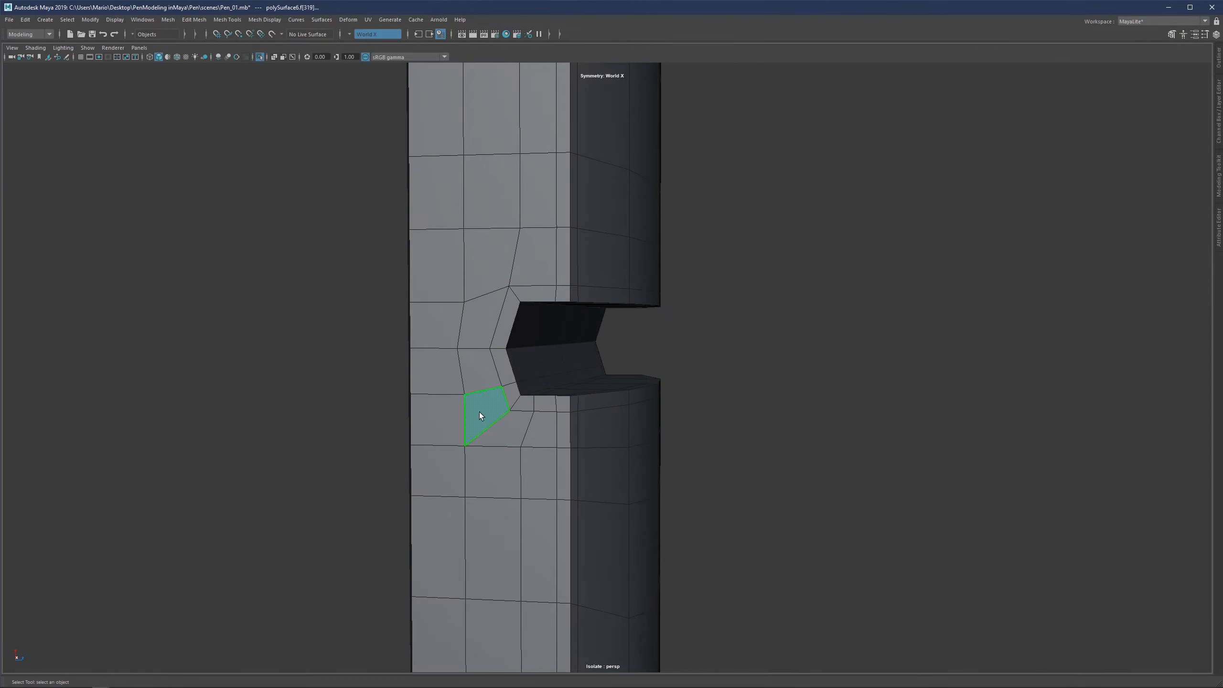
Compare the smoothed gap with its unsmoothed mesh, examining the upper and lower corners
{"action": "key", "text": "3"}
{"action": "key", "text": "1"}
{"action": "key", "text": "3"}
{"action": "left_click", "coordinate": [742, 373]}
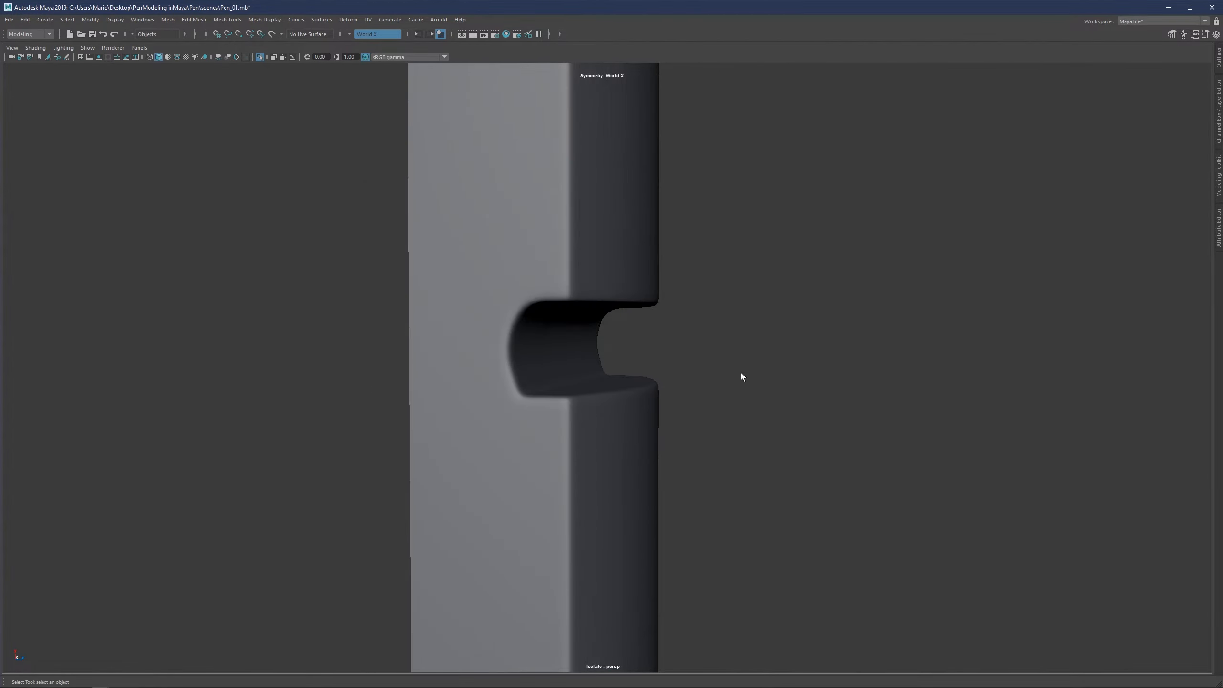
{"action": "left_click_drag", "start_coordinate": [532, 398], "coordinate": [551, 395], "text": "alt"}
{"action": "left_click_drag", "start_coordinate": [516, 305], "coordinate": [508, 359], "text": "alt"}
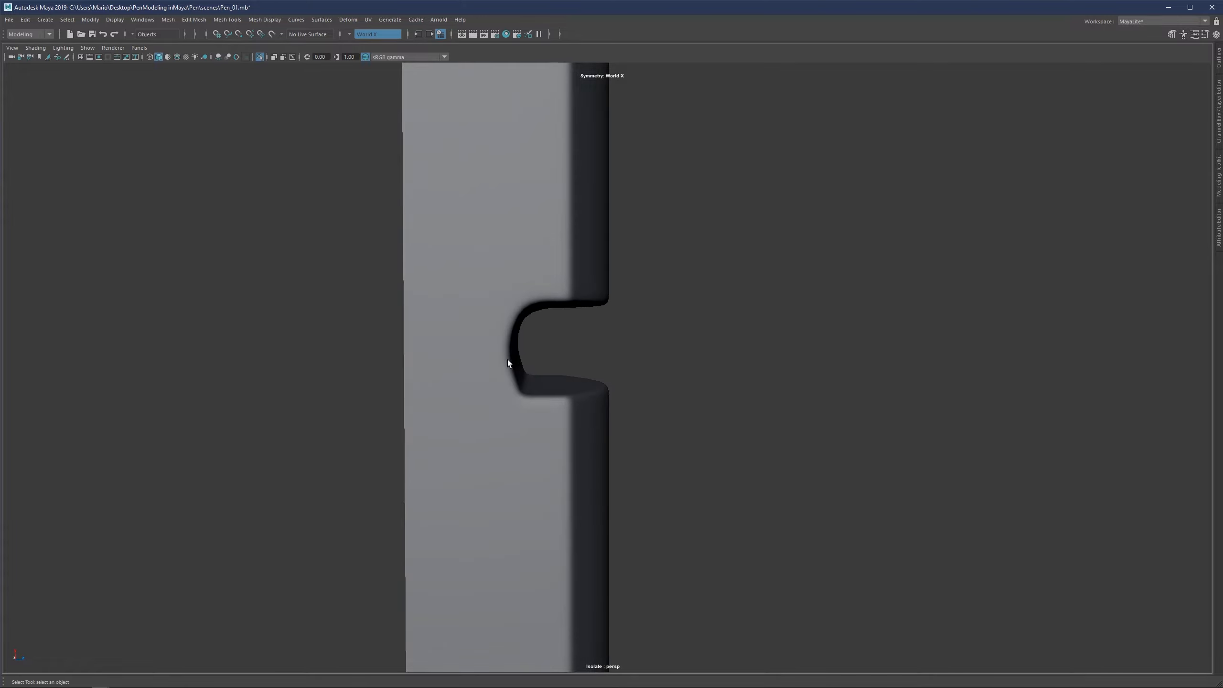
{"action": "left_click", "coordinate": [522, 405]}
{"action": "key", "text": "1"}
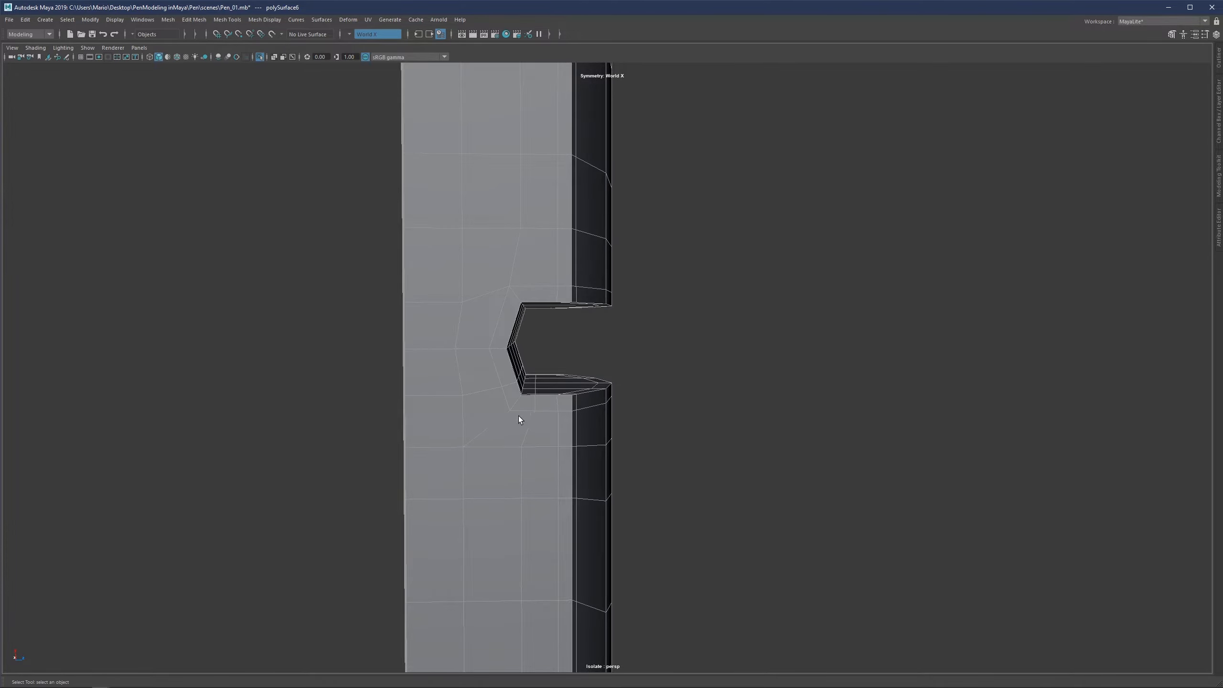
Select the short edges crossing the support strip at the gap's lower corner
{"action": "right_click_drag", "start_coordinate": [518, 416], "coordinate": [518, 372]}
{"action": "left_click", "coordinate": [514, 297]}
{"action": "left_click_drag", "start_coordinate": [513, 297], "coordinate": [514, 295], "text": "alt"}
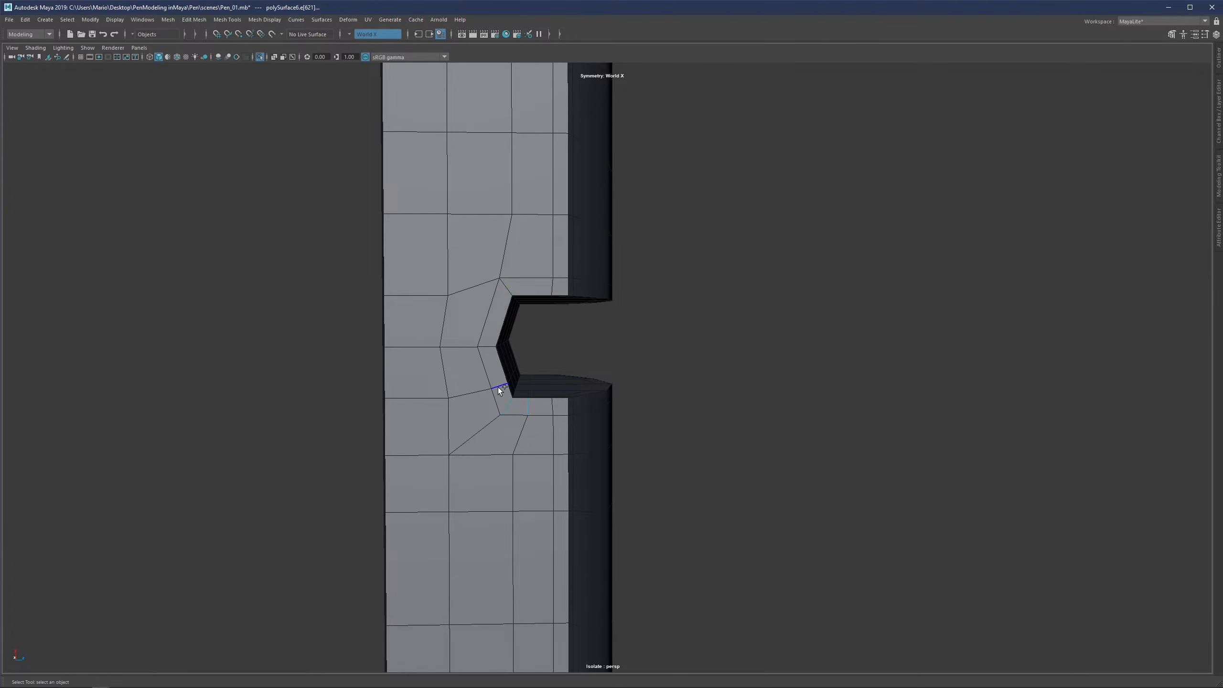
{"action": "left_click_drag", "start_coordinate": [531, 457], "coordinate": [485, 396], "text": "alt"}
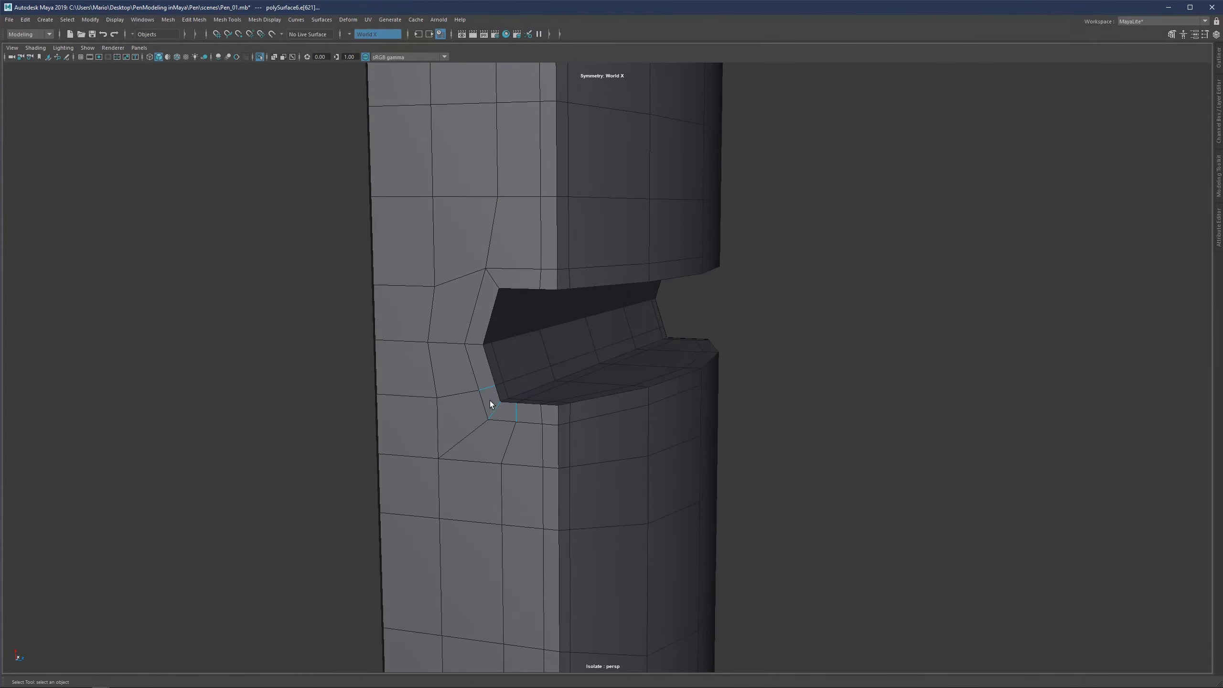
Undo the short-edge selection and the deletion of the two edges at the gap's lower corner
{"action": "key", "text": "ctrl+z"}
{"action": "key", "text": "ctrl+z"}
{"action": "key", "text": "ctrl+z"}
{"action": "key", "text": "ctrl+z"}
{"action": "key", "text": "ctrl+z"}
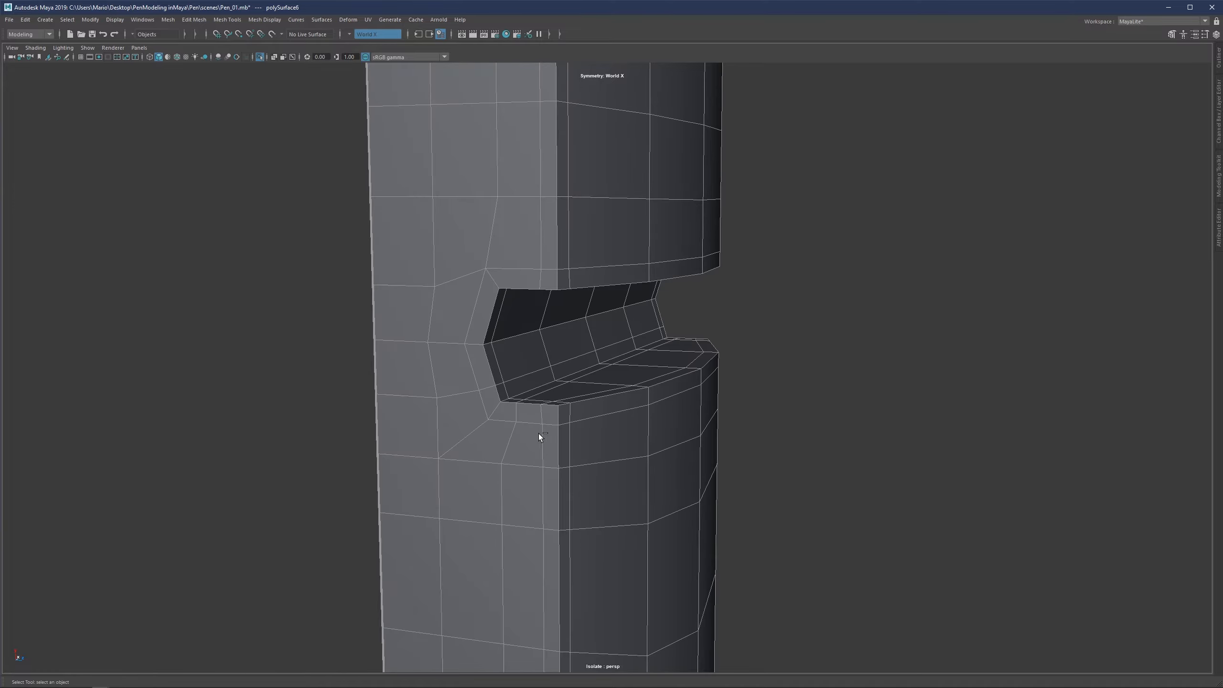
{"action": "key", "text": "ctrl+z"}
{"action": "key", "text": "ctrl+z"}
{"action": "key", "text": "ctrl+z"}
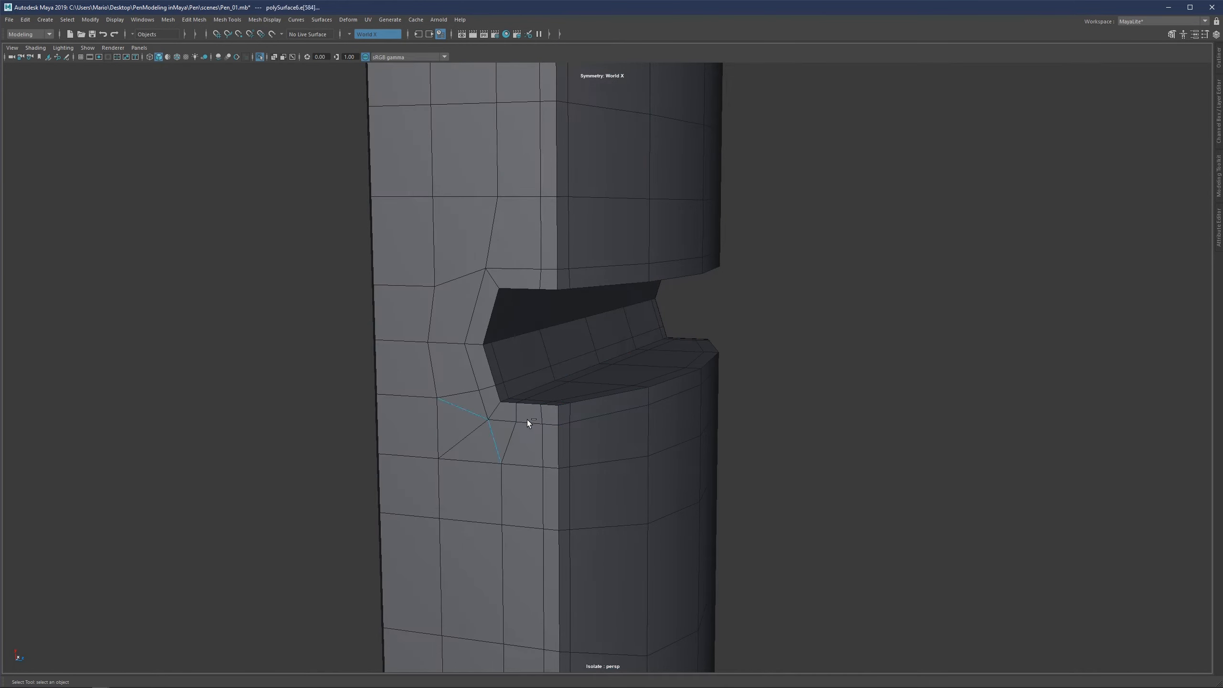
Undo the remaining support-edge edits around the gap back to the bevel operation
{"action": "key", "text": "ctrl+z"}
{"action": "key", "text": "ctrl+z"}
{"action": "key", "text": "ctrl+z"}
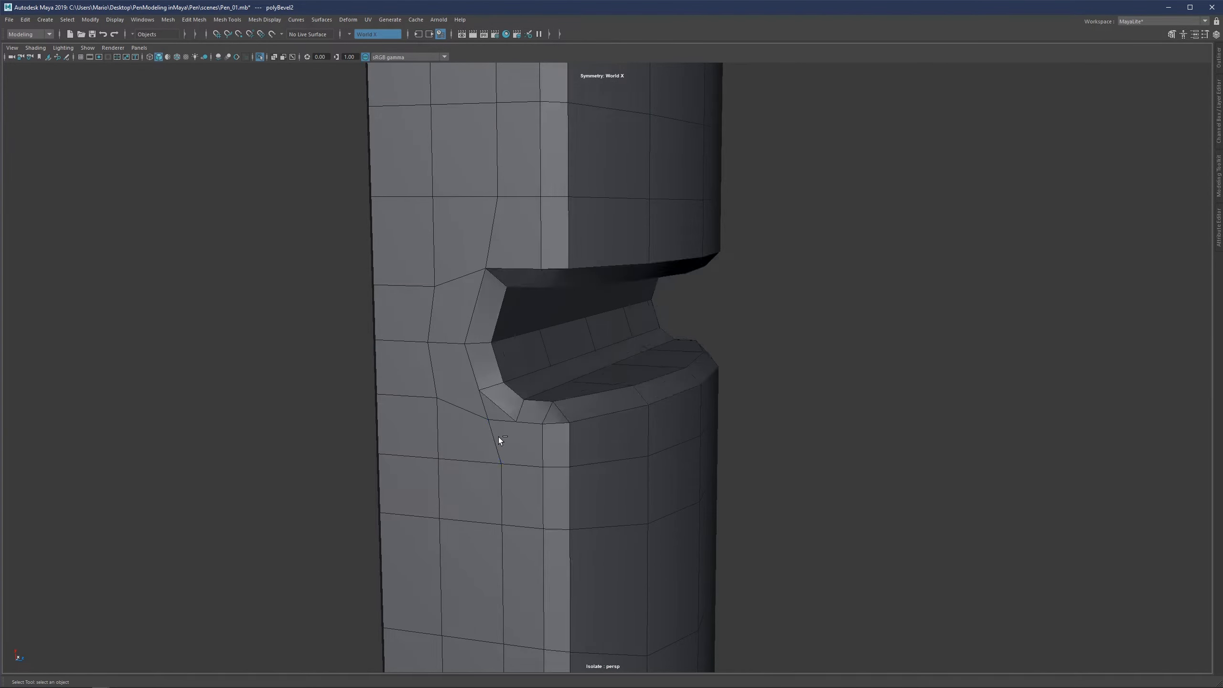
{"action": "left_click_drag", "start_coordinate": [574, 348], "coordinate": [505, 279], "text": "alt"}
{"action": "left_click_drag", "start_coordinate": [560, 319], "coordinate": [546, 362], "text": "alt"}
{"action": "scroll", "coordinate": [616, 353], "scroll_direction": "down", "scroll_amount": 3}
Bevel the button's rim and gap edges with Chamfer off and a fraction of 0.419, and inspect the top end
{"action": "key", "text": "ctrl+b"}
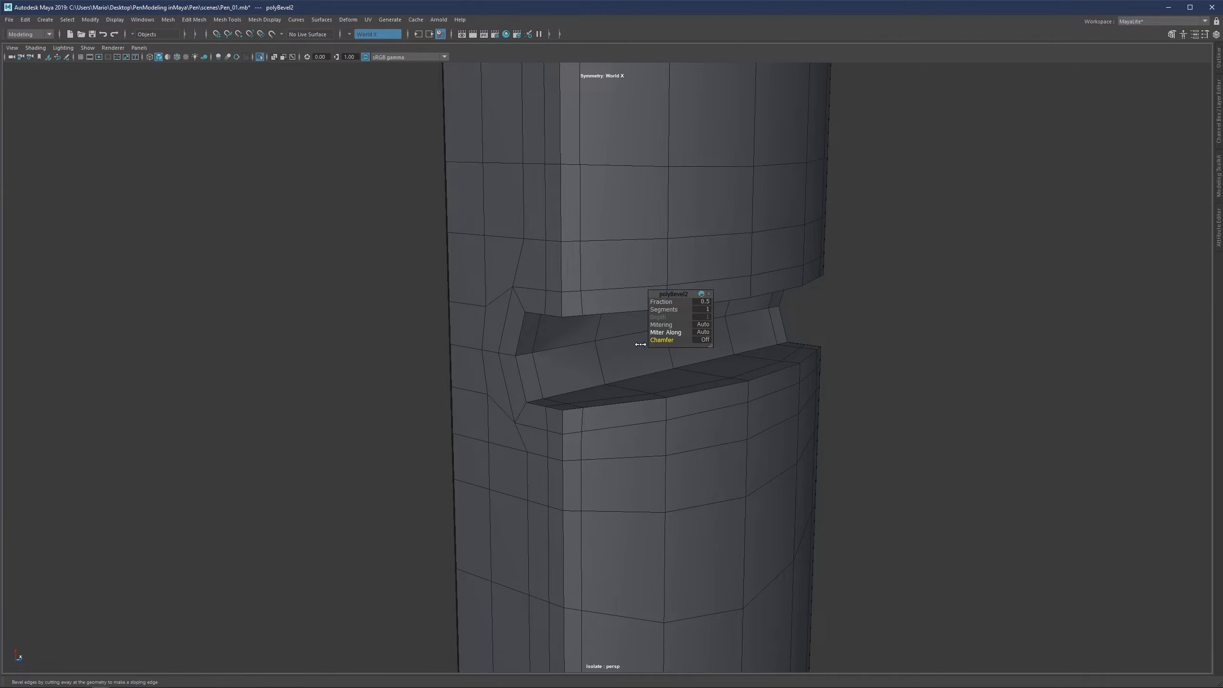
{"action": "left_click_drag", "start_coordinate": [670, 302], "coordinate": [508, 333]}
{"action": "scroll", "coordinate": [564, 330], "scroll_direction": "down", "scroll_amount": 3}
{"action": "scroll", "coordinate": [530, 344], "scroll_direction": "down", "scroll_amount": 6}
{"action": "middle_click_drag", "start_coordinate": [626, 434], "coordinate": [608, 345], "text": "alt"}
{"action": "left_click_drag", "start_coordinate": [613, 340], "coordinate": [568, 351], "text": "alt"}
{"action": "middle_click_drag", "start_coordinate": [619, 313], "coordinate": [534, 637], "text": "alt"}
{"action": "scroll", "coordinate": [541, 333], "scroll_direction": "up", "scroll_amount": 4}
{"action": "middle_click_drag", "start_coordinate": [530, 269], "coordinate": [573, 499], "text": "alt"}
{"action": "scroll", "coordinate": [572, 498], "scroll_direction": "up", "scroll_amount": 5}
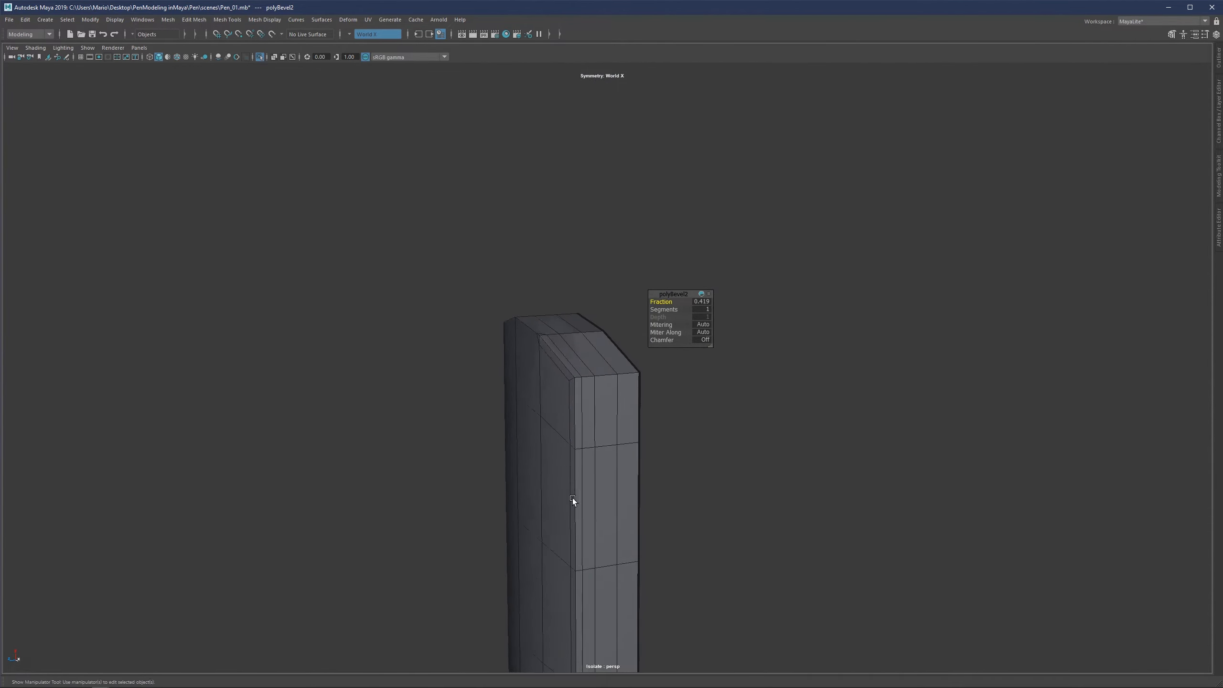
{"action": "left_click_drag", "start_coordinate": [479, 414], "coordinate": [554, 381], "text": "alt"}
{"action": "scroll", "coordinate": [466, 352], "scroll_direction": "up", "scroll_amount": 2}
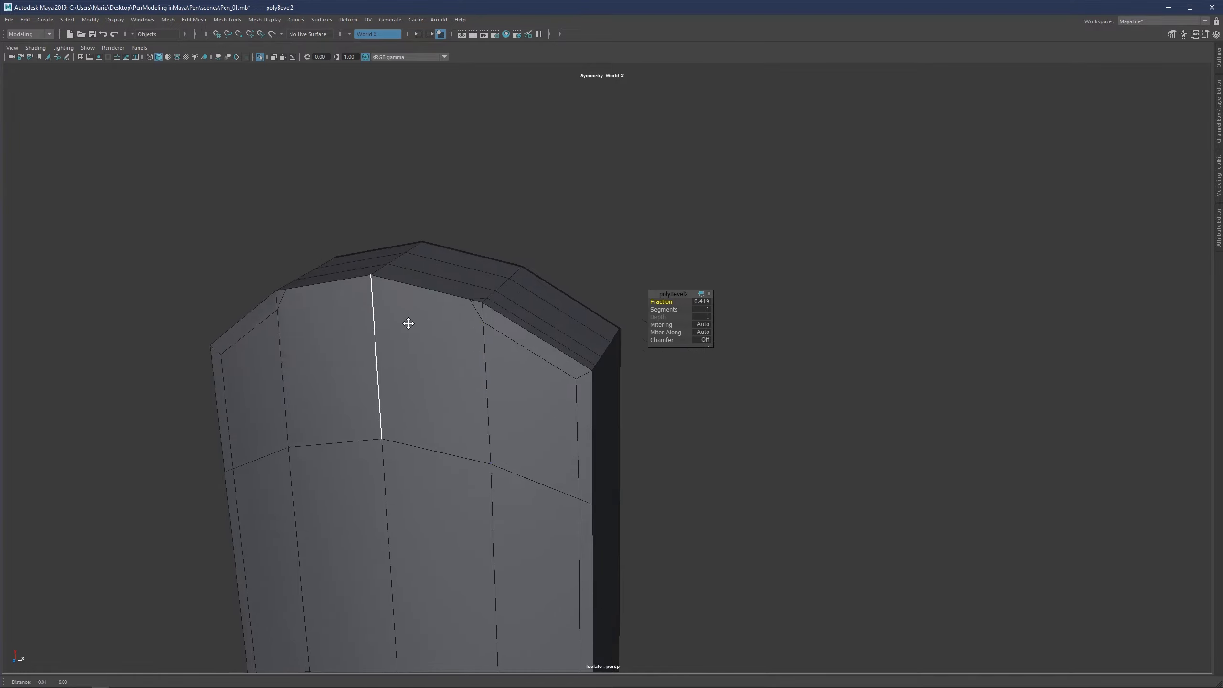
{"action": "left_click_drag", "start_coordinate": [404, 321], "coordinate": [480, 330], "text": "alt"}
Undo the bevel and add the unselected rim edges at the button's top end to the edge selection
{"action": "key", "text": "ctrl+z"}
{"action": "key", "text": "ctrl+z"}
{"action": "key", "text": "ctrl+z"}
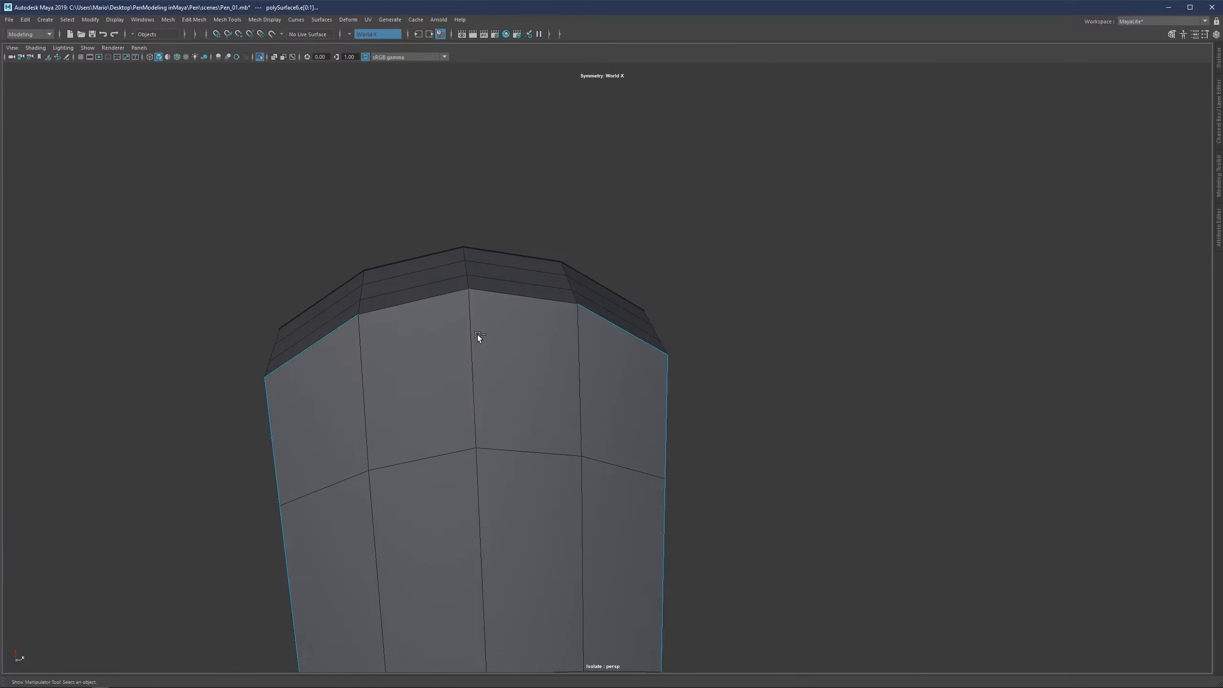
{"action": "left_click", "coordinate": [456, 299], "text": "shift"}
{"action": "scroll", "coordinate": [543, 318], "scroll_direction": "down", "scroll_amount": 8}
{"action": "middle_click_drag", "start_coordinate": [579, 470], "coordinate": [608, 180], "text": "alt"}
{"action": "scroll", "coordinate": [607, 181], "scroll_direction": "down", "scroll_amount": 4}
{"action": "middle_click_drag", "start_coordinate": [614, 517], "coordinate": [619, 241], "text": "alt"}
{"action": "scroll", "coordinate": [587, 291], "scroll_direction": "up", "scroll_amount": 4}
{"action": "middle_click_drag", "start_coordinate": [550, 193], "coordinate": [530, 426], "text": "alt"}
{"action": "scroll", "coordinate": [530, 386], "scroll_direction": "up", "scroll_amount": 4}
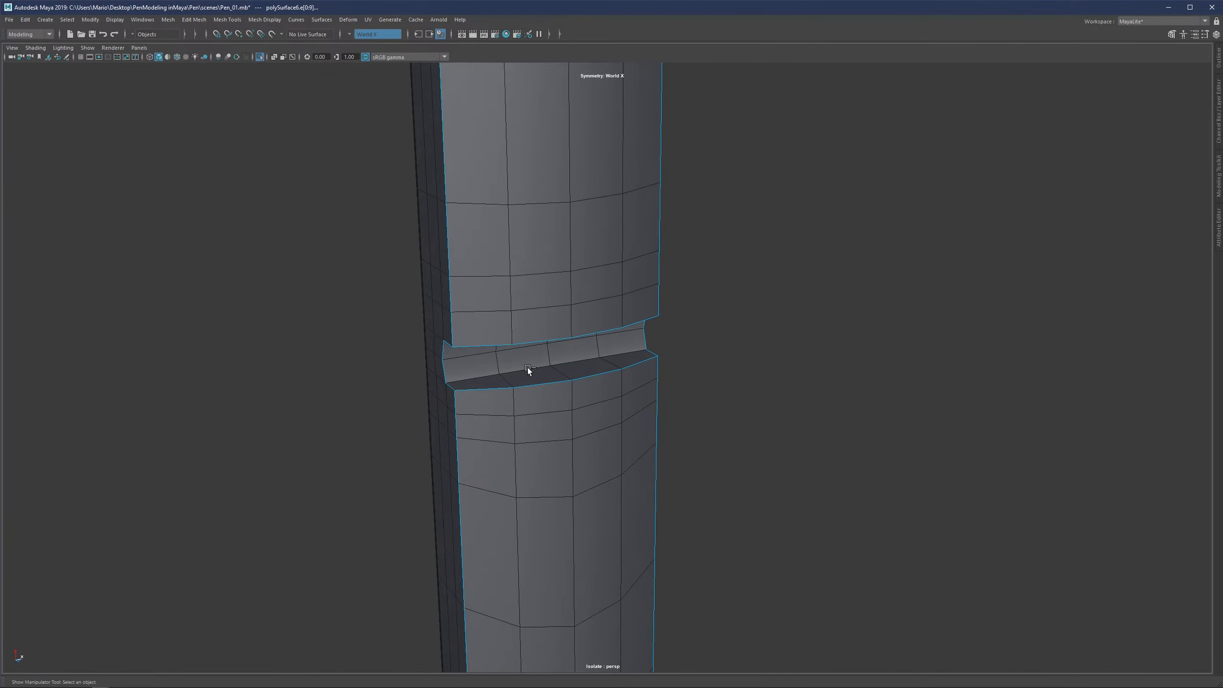
Bevel the selected rim and gap edges with Chamfer Off, Miter Along Center and Mitering Uniform
{"action": "key", "text": "ctrl+b"}
{"action": "left_click", "coordinate": [701, 340]}
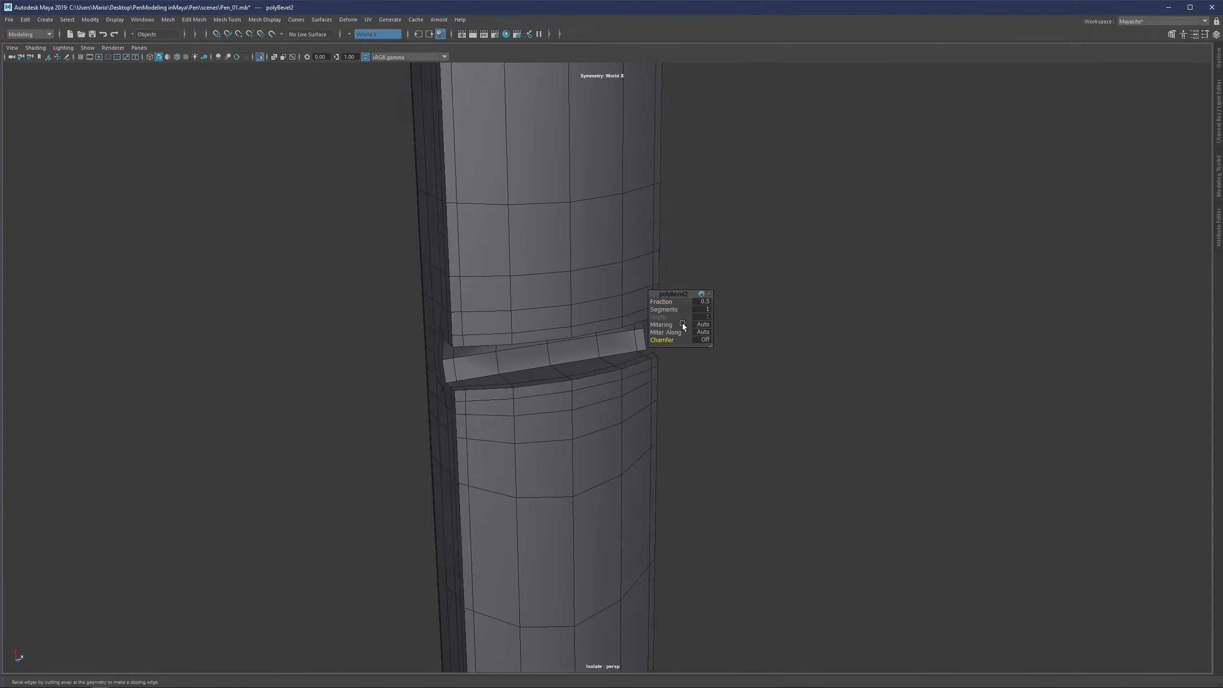
{"action": "left_click", "coordinate": [701, 332]}
{"action": "left_click", "coordinate": [709, 346]}
{"action": "left_click", "coordinate": [701, 326]}
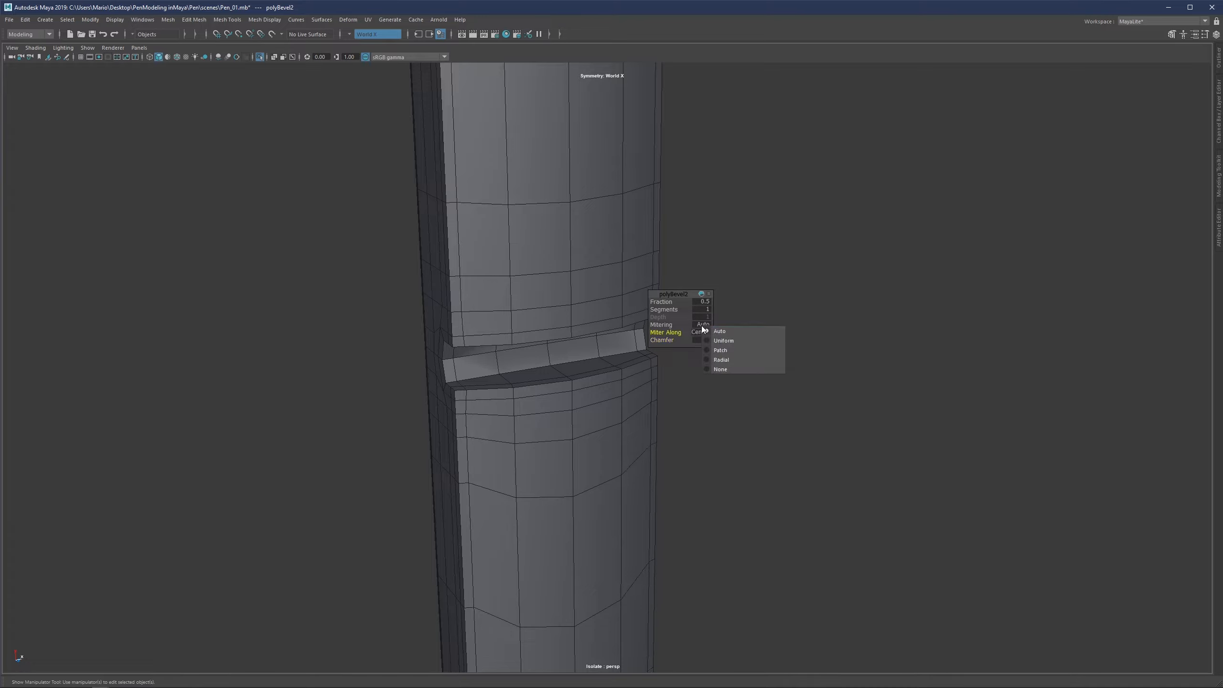
{"action": "left_click", "coordinate": [713, 339]}
{"action": "left_click_drag", "start_coordinate": [451, 350], "coordinate": [478, 343], "text": "alt"}
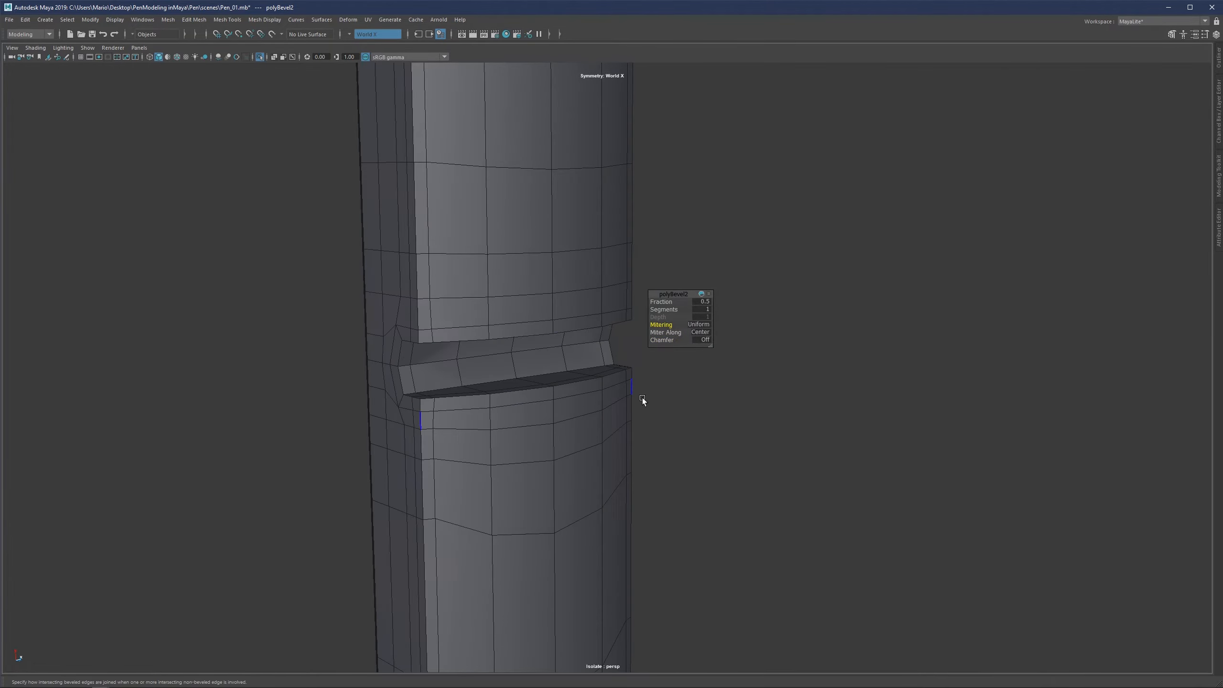
Preview the beveled button smoothed and compare its rounded top end with the unsmoothed mesh
{"action": "key", "text": "3"}
{"action": "left_click", "coordinate": [750, 434]}
{"action": "scroll", "coordinate": [499, 396], "scroll_direction": "down", "scroll_amount": 8}
{"action": "left_click_drag", "start_coordinate": [554, 406], "coordinate": [510, 394], "text": "alt"}
{"action": "left_click", "coordinate": [599, 443]}
{"action": "middle_click_drag", "start_coordinate": [583, 174], "coordinate": [569, 365], "text": "alt"}
{"action": "scroll", "coordinate": [571, 348], "scroll_direction": "up", "scroll_amount": 7}
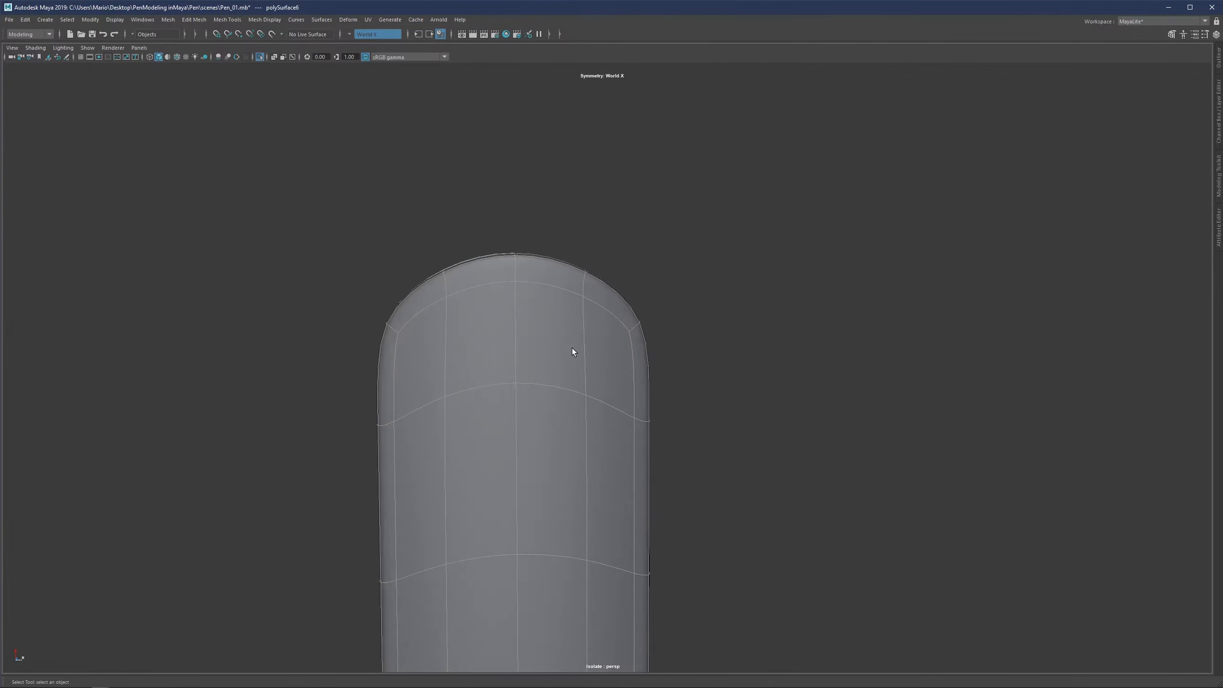
{"action": "left_click_drag", "start_coordinate": [571, 348], "coordinate": [486, 344], "text": "alt"}
{"action": "key", "text": "1"}
{"action": "scroll", "coordinate": [574, 346], "scroll_direction": "down", "scroll_amount": 2}
{"action": "left_click_drag", "start_coordinate": [574, 346], "coordinate": [602, 337], "text": "alt"}
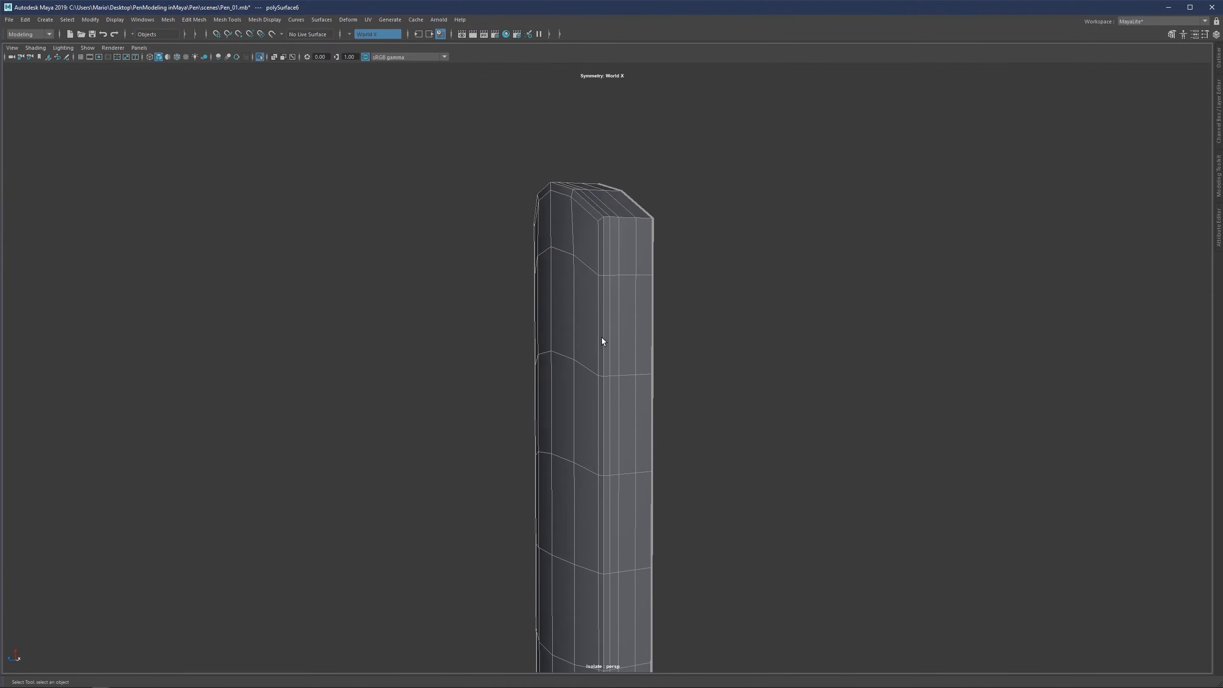
Select the front rim's long side edges above the gap and examine the gap's corners smoothed
{"action": "right_click_drag", "start_coordinate": [602, 338], "coordinate": [600, 302]}
{"action": "left_click", "coordinate": [600, 302]}
{"action": "scroll", "coordinate": [600, 302], "scroll_direction": "down", "scroll_amount": 4}
{"action": "middle_click_drag", "start_coordinate": [595, 507], "coordinate": [599, 310], "text": "alt"}
{"action": "scroll", "coordinate": [599, 311], "scroll_direction": "up", "scroll_amount": 5}
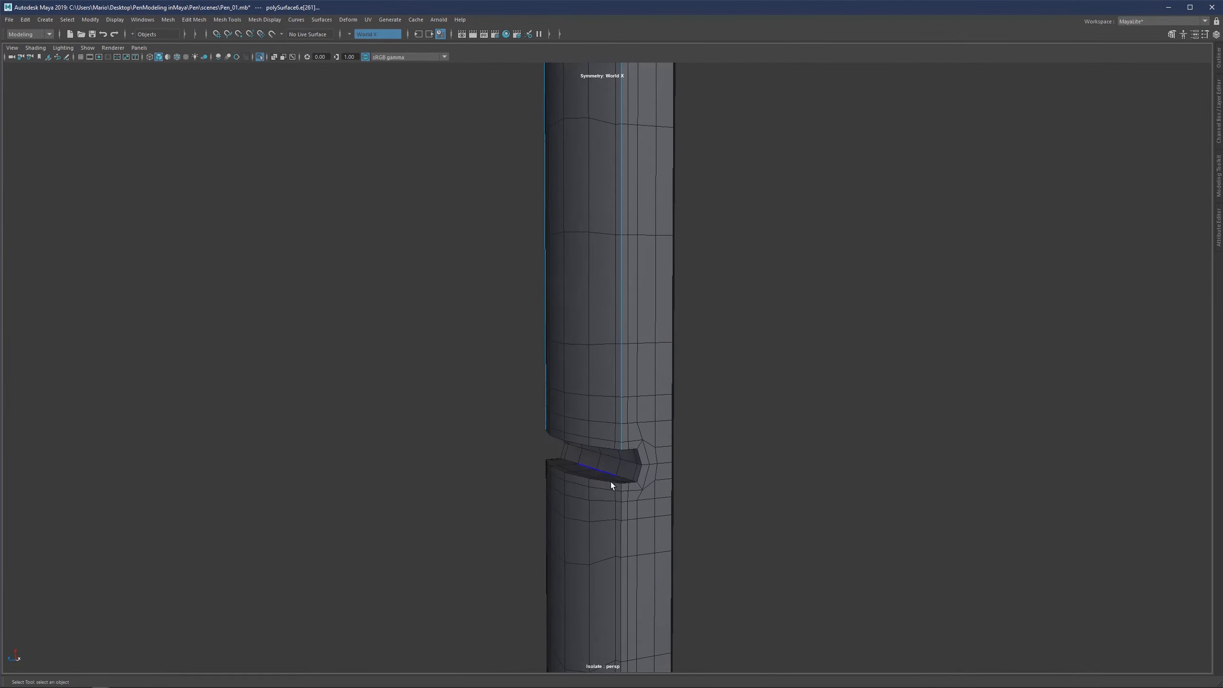
{"action": "scroll", "coordinate": [600, 332], "scroll_direction": "up", "scroll_amount": 4}
{"action": "middle_click_drag", "start_coordinate": [611, 481], "coordinate": [599, 298], "text": "alt"}
{"action": "left_click_drag", "start_coordinate": [599, 297], "coordinate": [534, 289], "text": "alt"}
{"action": "key", "text": "3"}
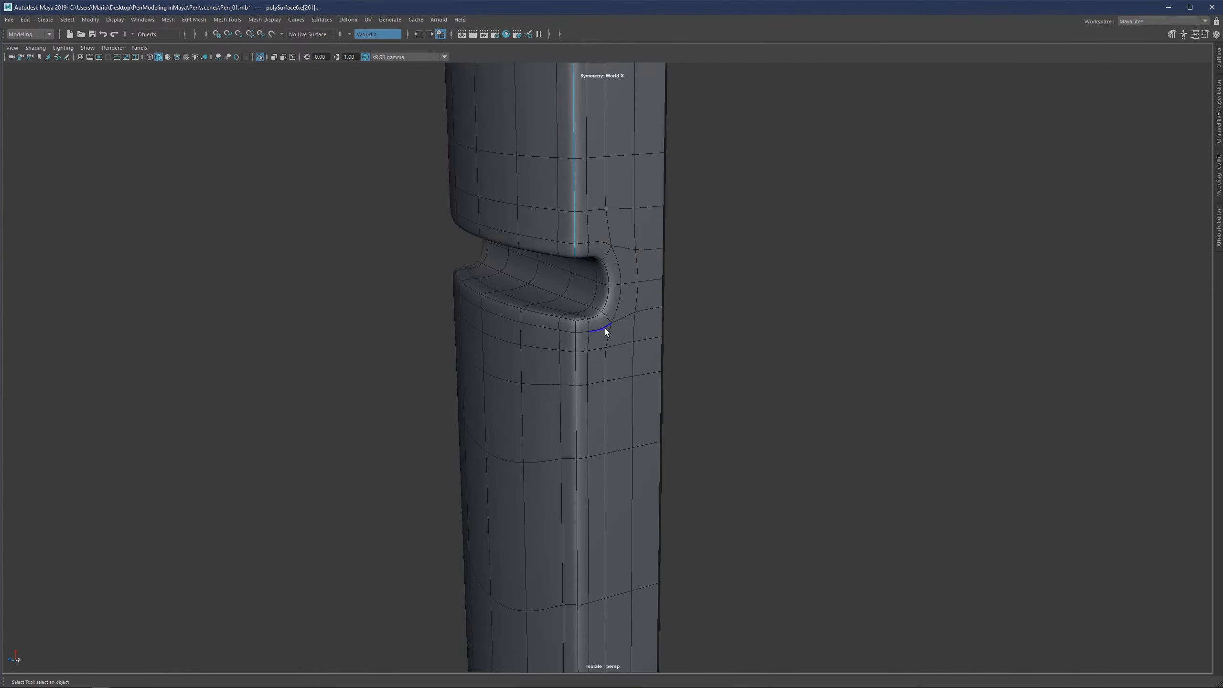
Examine the button's lower half and gap in both unsmoothed and smoothed display
{"action": "right_click_drag", "start_coordinate": [605, 330], "coordinate": [674, 285]}
{"action": "left_click", "coordinate": [800, 233]}
{"action": "scroll", "coordinate": [614, 335], "scroll_direction": "down", "scroll_amount": 4}
{"action": "left_click", "coordinate": [615, 337]}
{"action": "key", "text": "1"}
{"action": "left_click_drag", "start_coordinate": [659, 354], "coordinate": [553, 330], "text": "alt"}
{"action": "scroll", "coordinate": [554, 333], "scroll_direction": "down", "scroll_amount": 3}
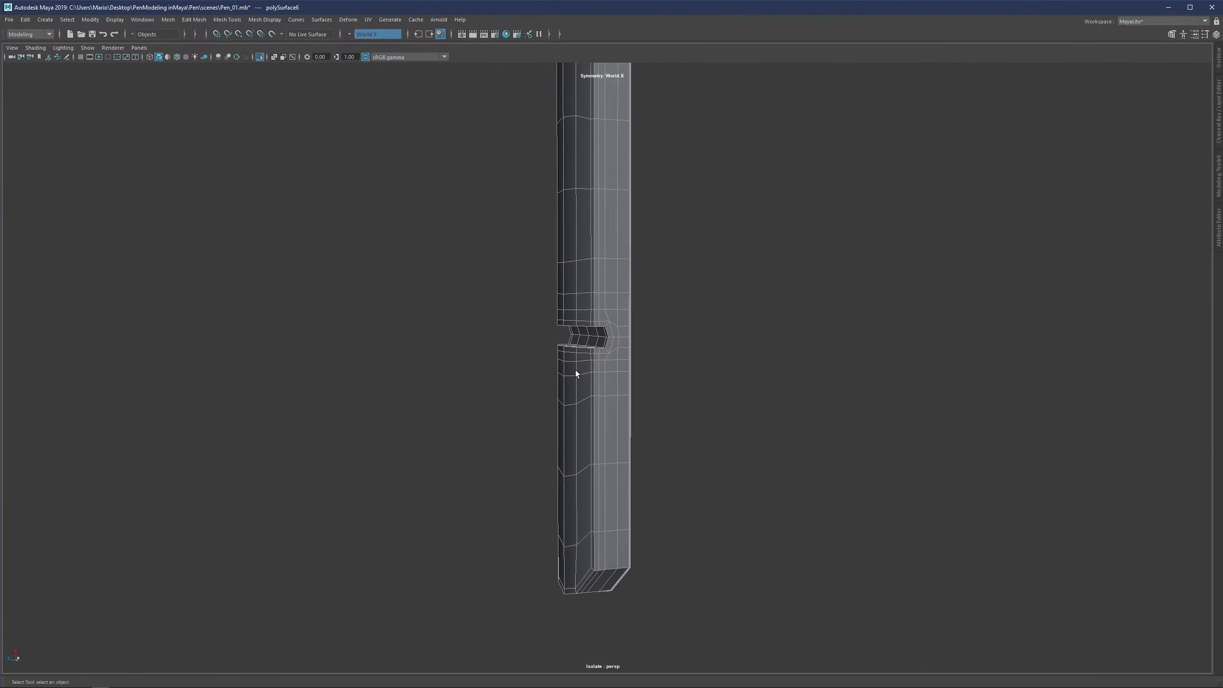
{"action": "middle_click_drag", "start_coordinate": [596, 401], "coordinate": [593, 359], "text": "alt"}
{"action": "scroll", "coordinate": [591, 352], "scroll_direction": "up", "scroll_amount": 4}
{"action": "left_click_drag", "start_coordinate": [589, 345], "coordinate": [663, 357], "text": "alt"}
{"action": "key", "text": "3"}
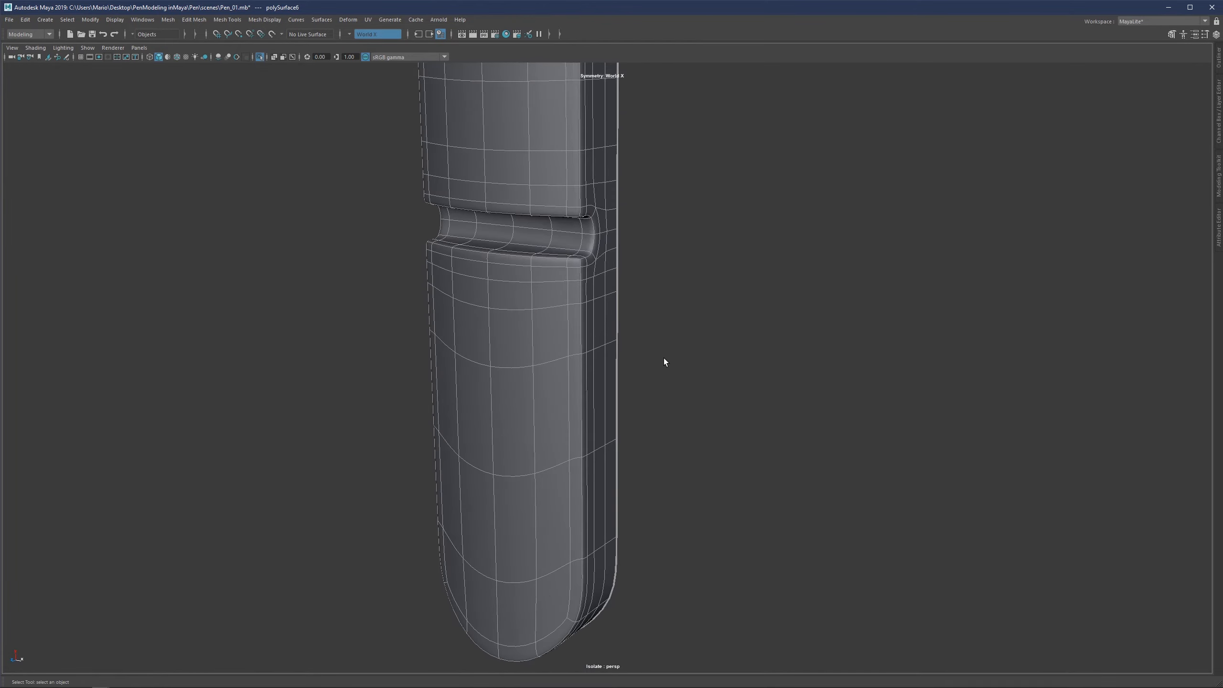
Turn off isolation and examine how the smoothed button sits on the pen body
{"action": "left_click", "coordinate": [729, 276]}
{"action": "scroll", "coordinate": [594, 331], "scroll_direction": "down", "scroll_amount": 4}
{"action": "scroll", "coordinate": [594, 332], "scroll_direction": "down", "scroll_amount": 3}
{"action": "left_click_drag", "start_coordinate": [516, 366], "coordinate": [674, 344], "text": "alt"}
{"action": "key", "text": "ctrl+1"}
{"action": "scroll", "coordinate": [577, 352], "scroll_direction": "down", "scroll_amount": 3}
{"action": "scroll", "coordinate": [592, 379], "scroll_direction": "down", "scroll_amount": 3}
{"action": "scroll", "coordinate": [598, 372], "scroll_direction": "up", "scroll_amount": 3}
{"action": "scroll", "coordinate": [580, 355], "scroll_direction": "up", "scroll_amount": 2}
{"action": "left_click_drag", "start_coordinate": [581, 356], "coordinate": [565, 317], "text": "alt"}
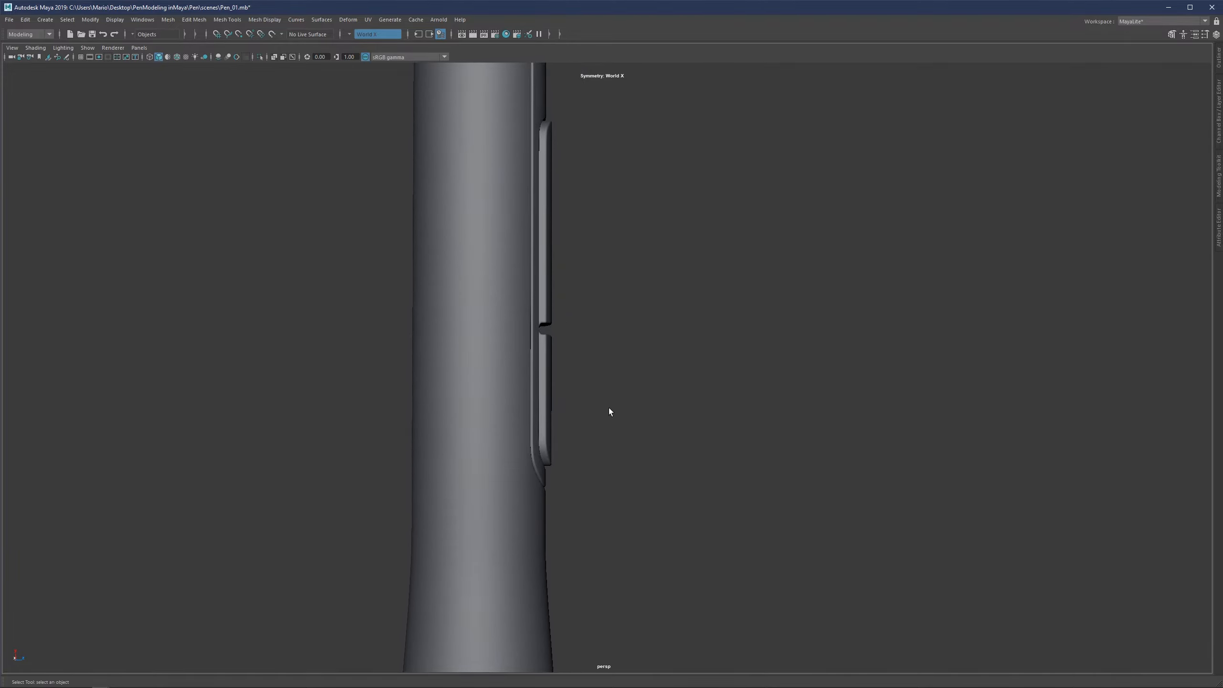
Compare the modeled side button with the front reference image in the two-view layout
{"action": "key", "text": "space"}
{"action": "scroll", "coordinate": [322, 406], "scroll_direction": "down", "scroll_amount": 10}
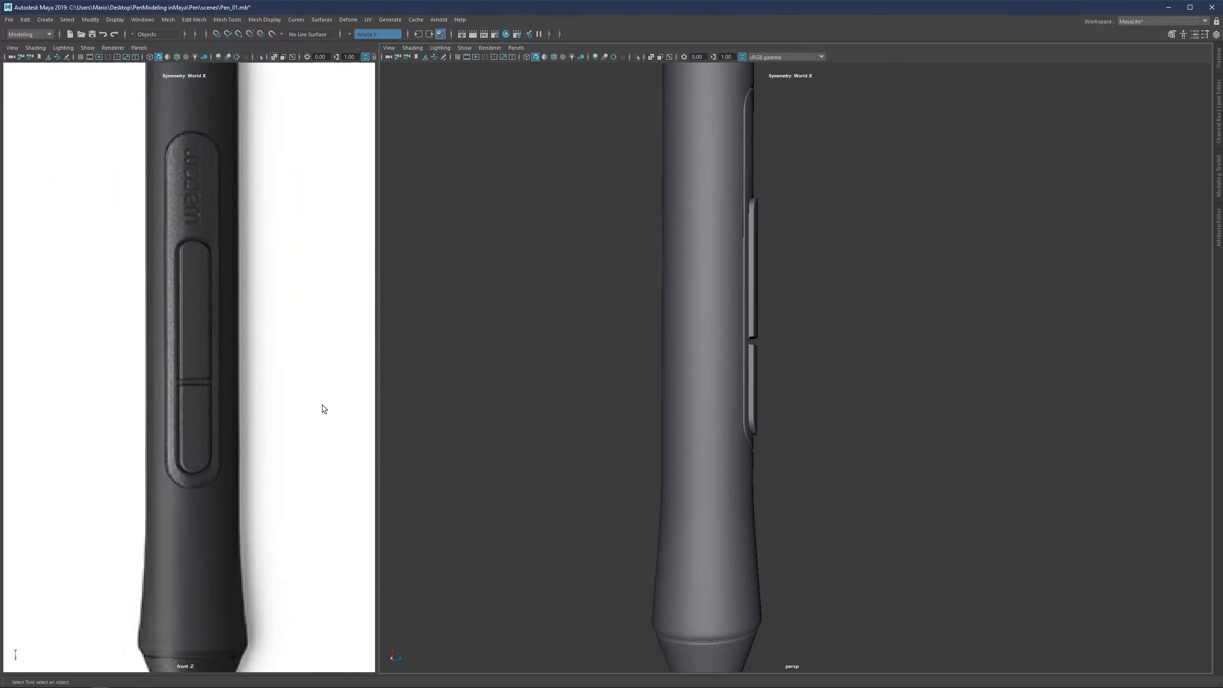
{"action": "middle_click_drag", "start_coordinate": [211, 329], "coordinate": [226, 369], "text": "alt"}
{"action": "scroll", "coordinate": [208, 434], "scroll_direction": "up", "scroll_amount": 3}
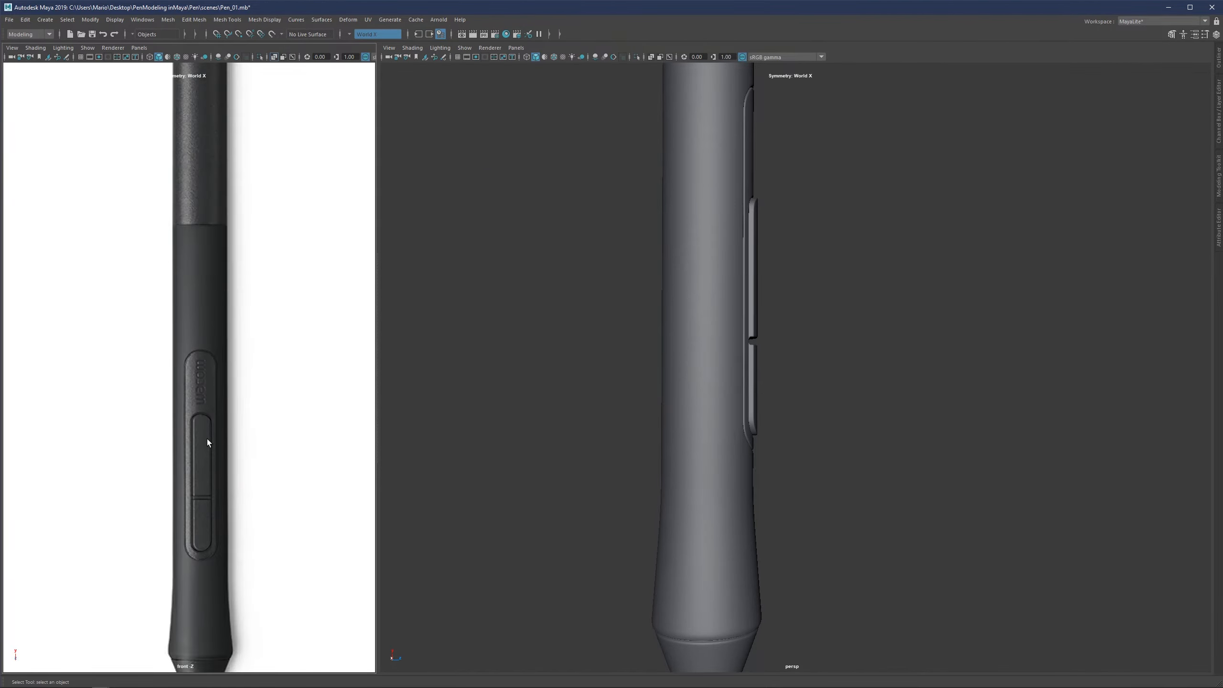
{"action": "middle_click_drag", "start_coordinate": [225, 455], "coordinate": [217, 359], "text": "alt"}
{"action": "scroll", "coordinate": [208, 369], "scroll_direction": "up", "scroll_amount": 2}
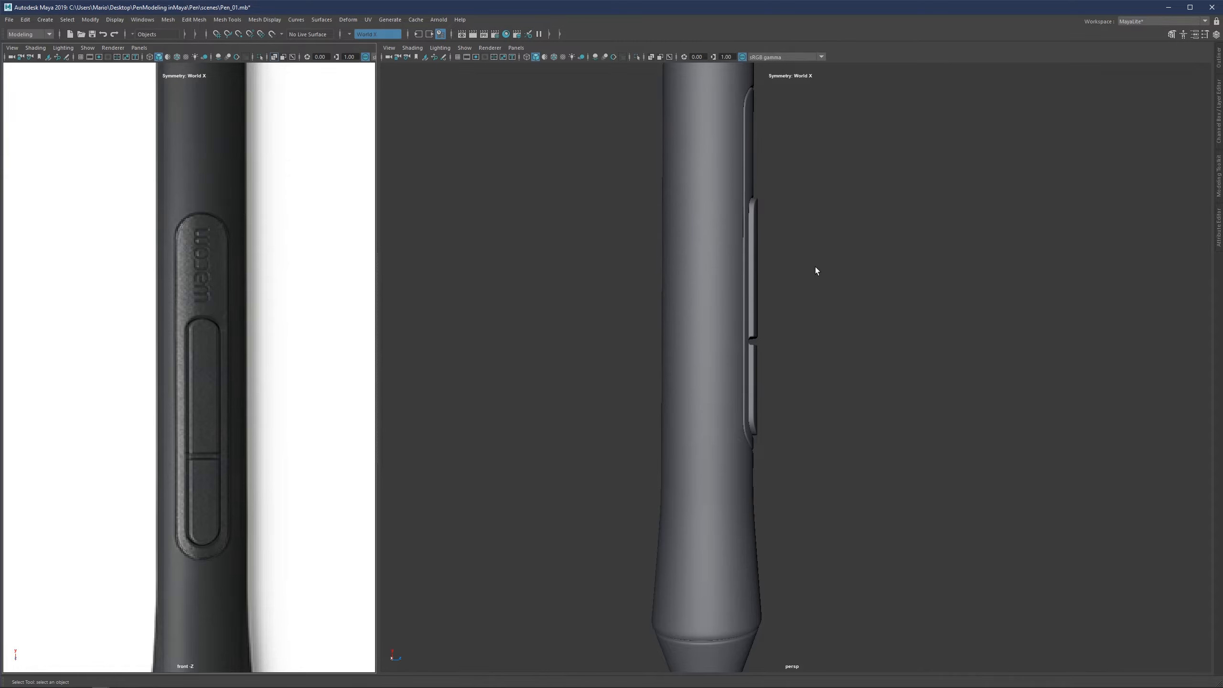
{"action": "key", "text": "space"}
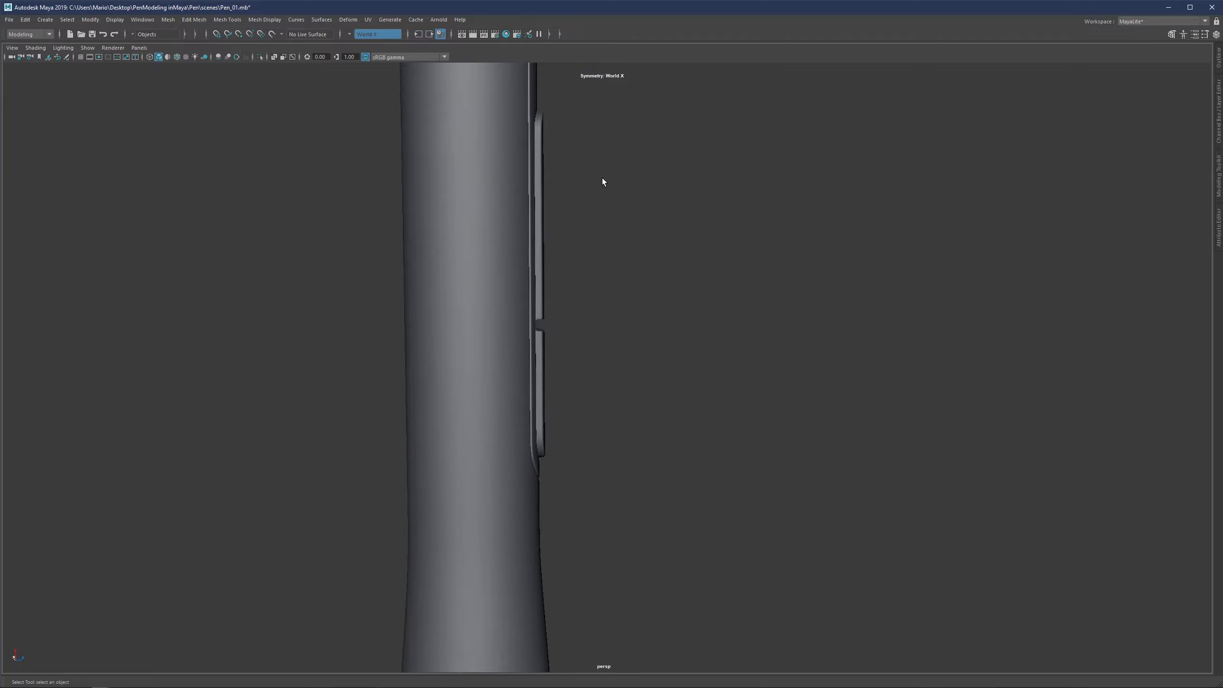
Isolate the unsmoothed button and insert crosswise edge loops between the widely spaced ones above and below the gap with Multi-Cut
{"action": "left_click_drag", "start_coordinate": [538, 322], "coordinate": [508, 349], "text": "alt"}
{"action": "left_click", "coordinate": [539, 349]}
{"action": "key", "text": "ctrl+1"}
{"action": "key", "text": "1"}
{"action": "middle_click_drag", "start_coordinate": [543, 380], "coordinate": [511, 320], "text": "alt"}
{"action": "scroll", "coordinate": [502, 335], "scroll_direction": "up", "scroll_amount": 4}
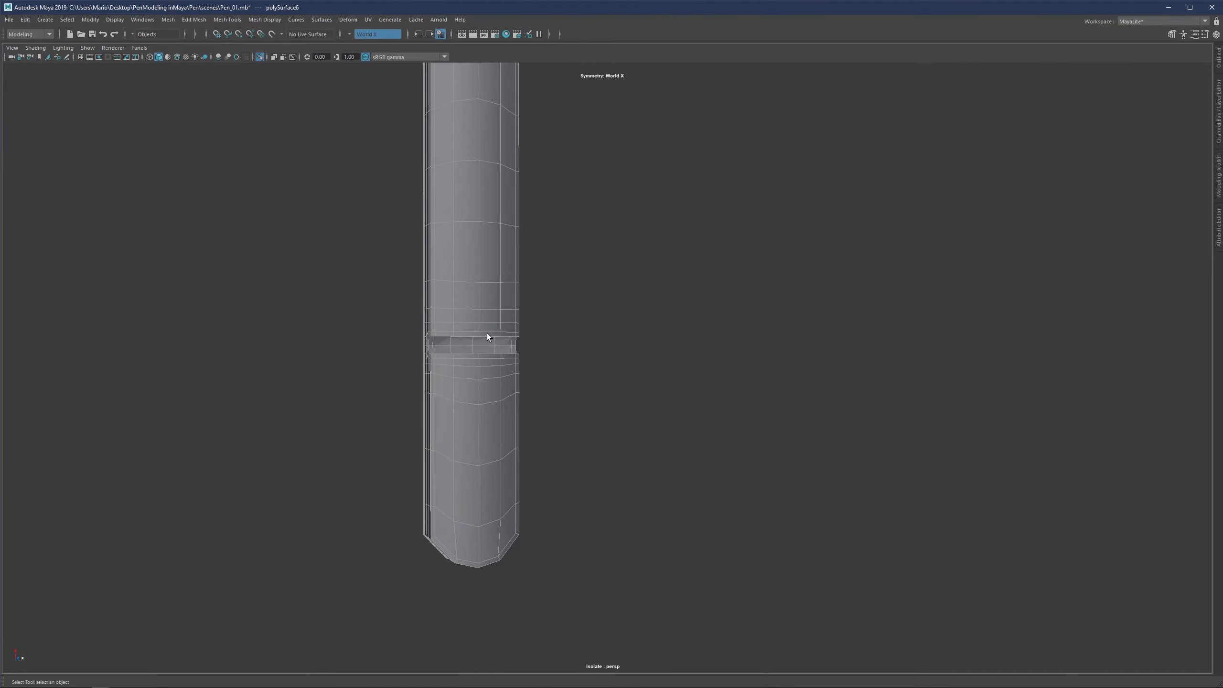
{"action": "key", "text": "ctrl+shift+x"}
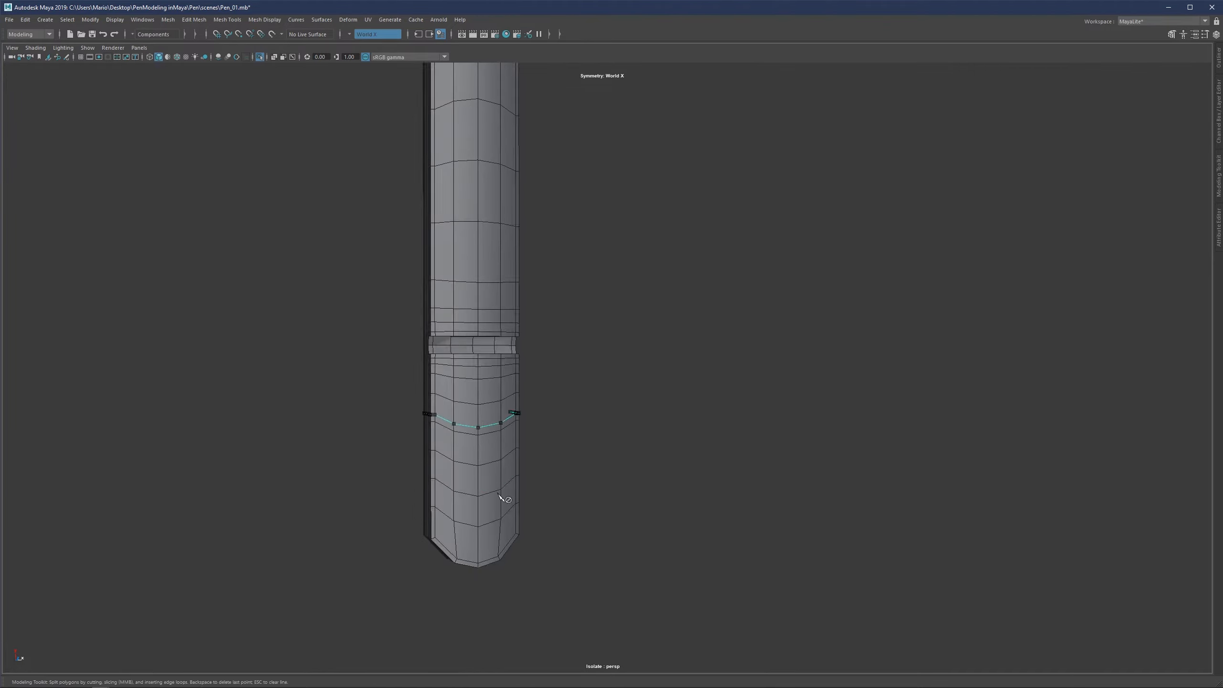
{"action": "middle_click_drag", "start_coordinate": [514, 159], "coordinate": [482, 233], "text": "alt"}
{"action": "scroll", "coordinate": [559, 265], "scroll_direction": "down", "scroll_amount": 3}
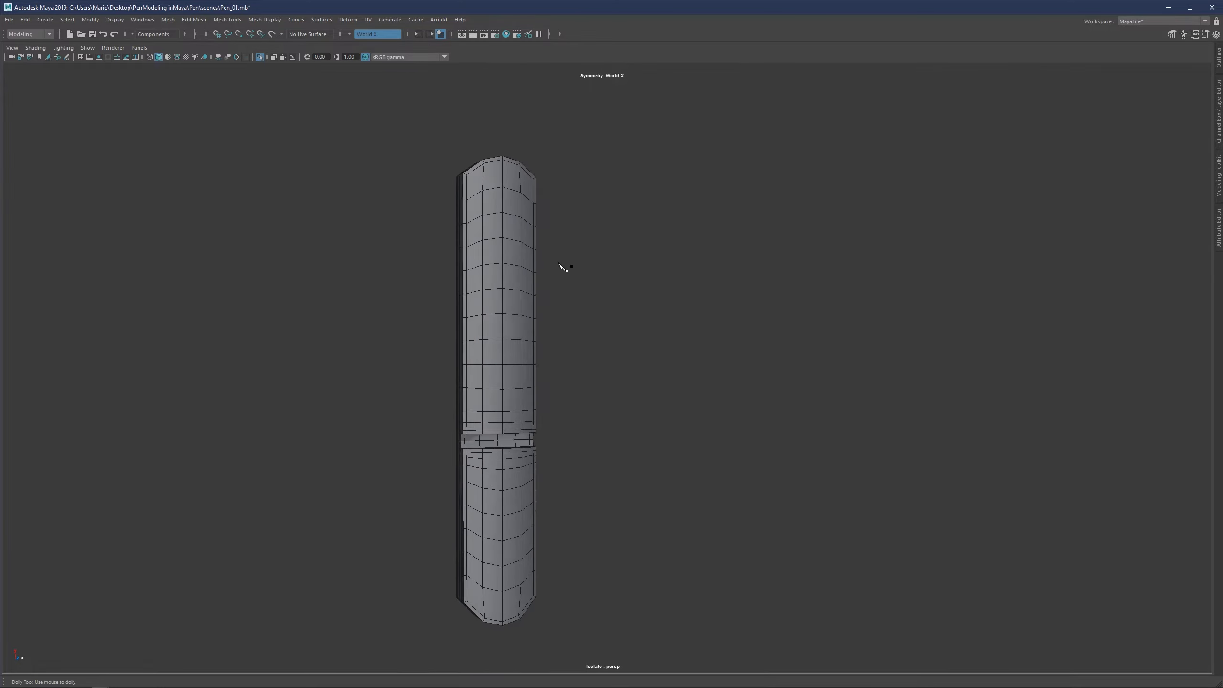
Leave Multi-Cut and check the button with its added edge loops, smoothed and unsmoothed
{"action": "key", "text": "3"}
{"action": "key", "text": "q"}
{"action": "left_click", "coordinate": [604, 269]}
{"action": "left_click", "coordinate": [526, 317]}
{"action": "key", "text": "1"}
{"action": "mouse_move", "coordinate": [527, 317]}
{"action": "left_mouse_down", "text": "alt"}
{"action": "mouse_move", "coordinate": [468, 251]}
{"action": "mouse_move", "coordinate": [479, 344]}
{"action": "mouse_move", "coordinate": [470, 277]}
{"action": "mouse_move", "coordinate": [459, 297]}
{"action": "mouse_move", "coordinate": [468, 291]}
{"action": "mouse_move", "coordinate": [449, 273]}
{"action": "mouse_move", "coordinate": [391, 265]}
{"action": "mouse_move", "coordinate": [453, 263]}
{"action": "mouse_move", "coordinate": [498, 212]}
{"action": "mouse_move", "coordinate": [504, 153]}
{"action": "left_mouse_up", "text": "alt"}
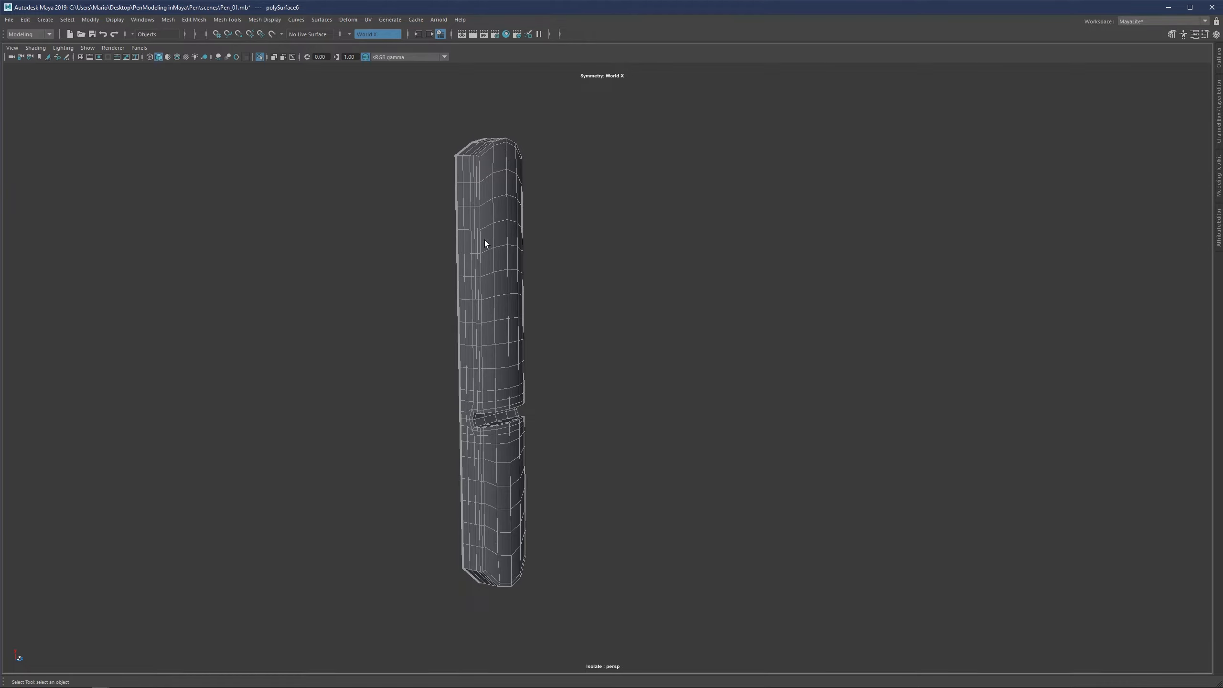
{"action": "mouse_move", "coordinate": [485, 240]}
{"action": "left_mouse_down", "text": "alt"}
{"action": "mouse_move", "coordinate": [448, 256]}
{"action": "mouse_move", "coordinate": [498, 217]}
{"action": "left_mouse_up", "text": "alt"}
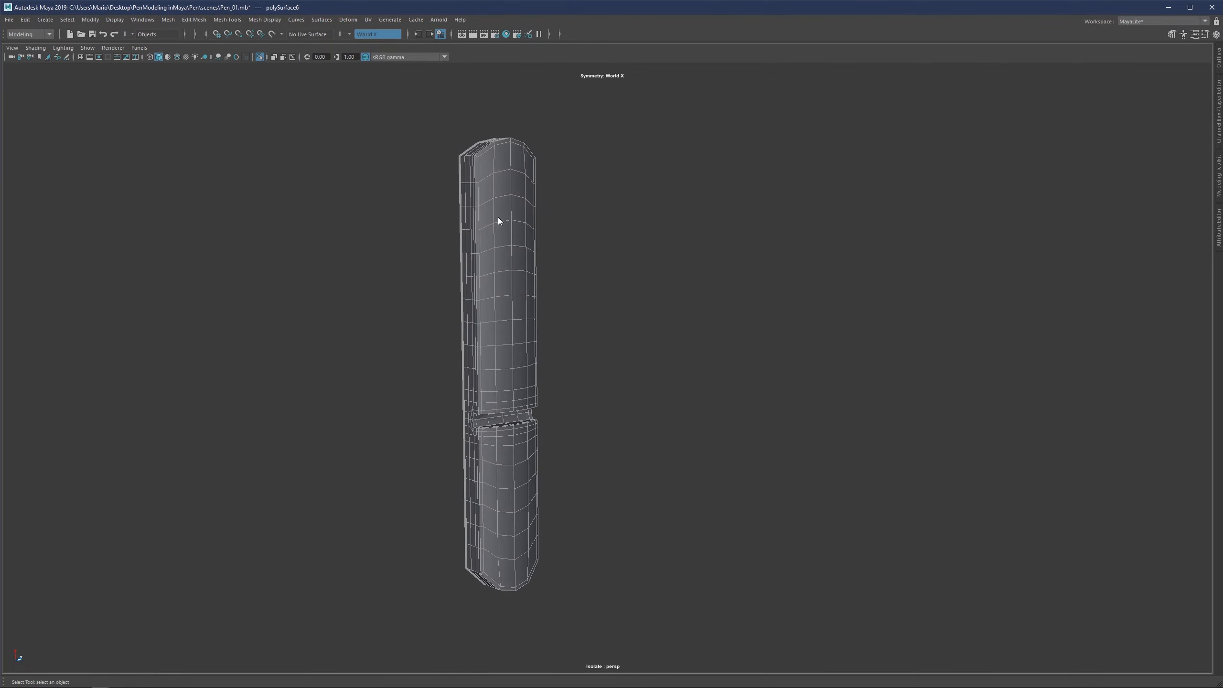
Try removing the neighbouring crosswise edge loops near the top of the button's upper part
{"action": "right_click_drag", "start_coordinate": [500, 253], "coordinate": [501, 244]}
{"action": "double_click", "coordinate": [500, 244]}
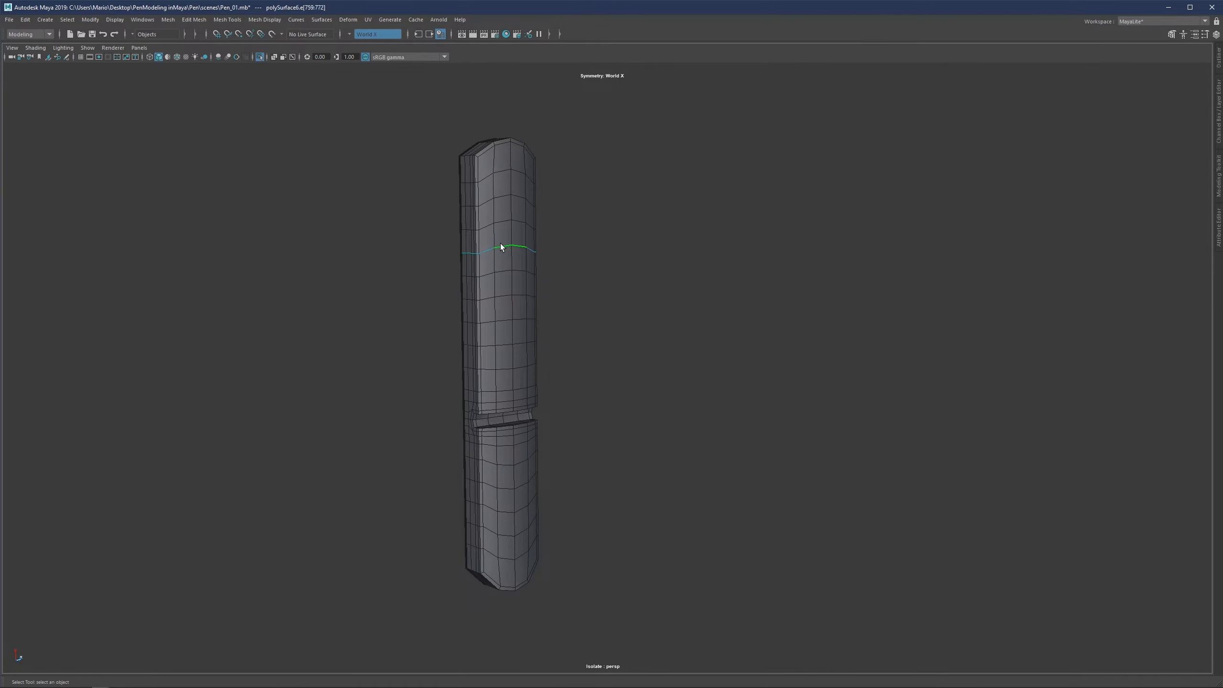
{"action": "double_click", "coordinate": [501, 197], "text": "shift"}
{"action": "key", "text": "ctrl+Delete"}
Delete several more crosswise edge loops between the middle of the upper part and the gap
{"action": "double_click", "coordinate": [502, 367]}
{"action": "left_click", "coordinate": [503, 342], "text": "shift"}
{"action": "double_click", "coordinate": [502, 321], "text": "shift"}
{"action": "left_click", "coordinate": [510, 340]}
{"action": "key", "text": "ctrl+z"}
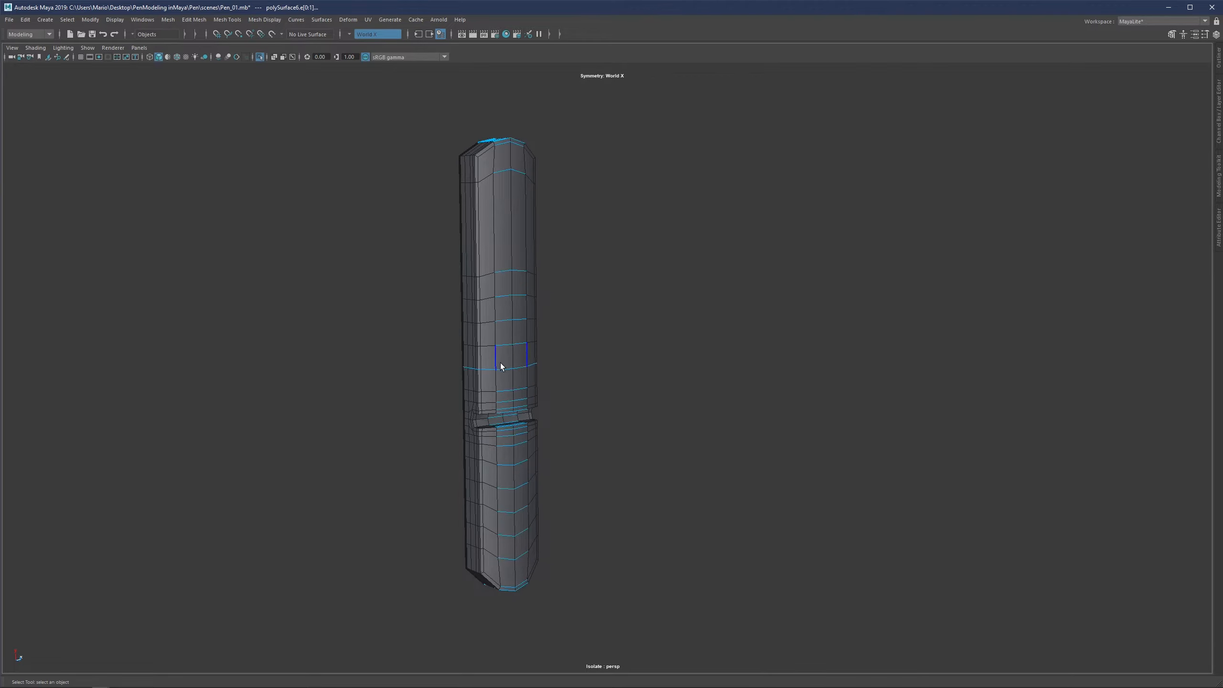
{"action": "left_click", "coordinate": [510, 345]}
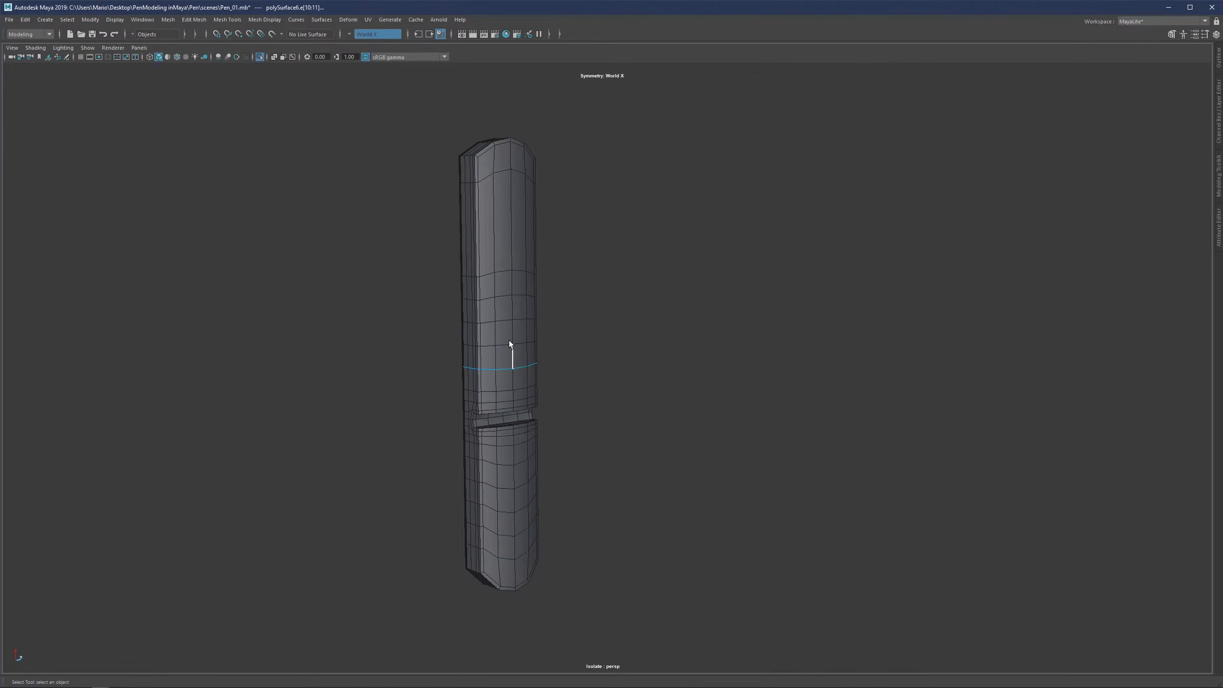
{"action": "double_click", "coordinate": [503, 300], "text": "shift"}
{"action": "key", "text": "ctrl+Delete"}
{"action": "left_click_drag", "start_coordinate": [496, 324], "coordinate": [505, 305], "text": "alt"}
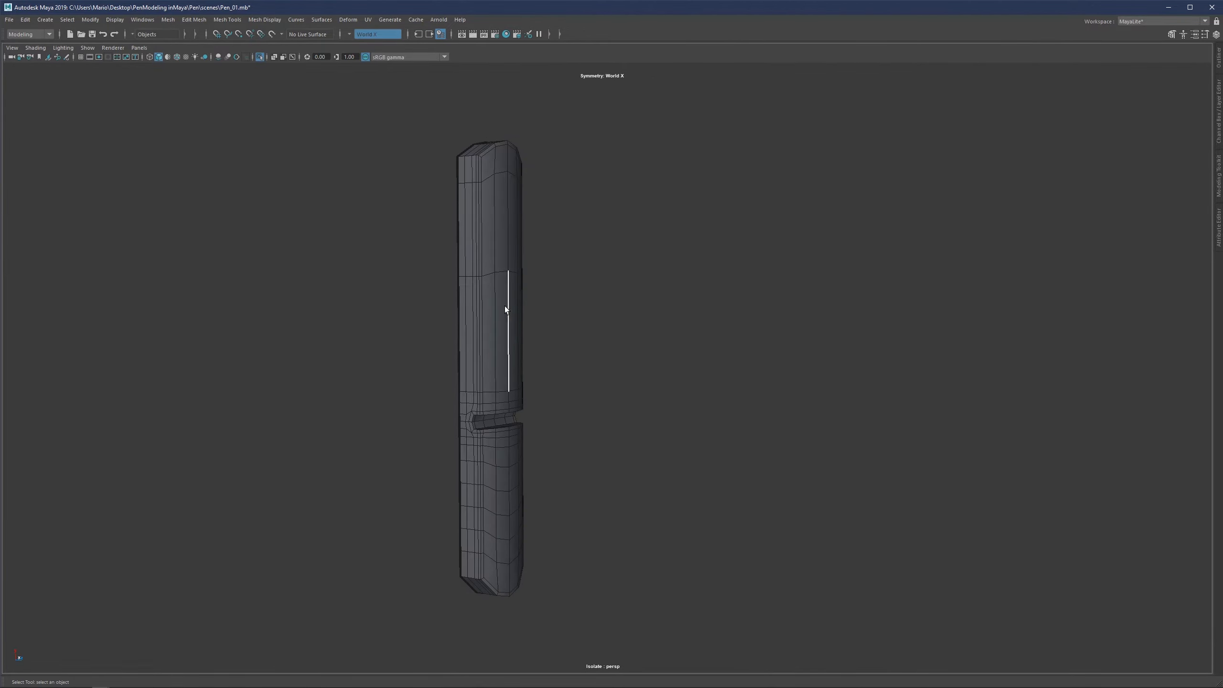
Undo the edge loop deletions on the button's upper part
{"action": "key", "text": "ctrl+z"}
{"action": "key", "text": "ctrl+z"}
{"action": "key", "text": "ctrl+z"}
{"action": "key", "text": "ctrl+z"}
{"action": "key", "text": "ctrl+z"}
{"action": "key", "text": "ctrl+z"}
{"action": "key", "text": "ctrl+z"}
{"action": "key", "text": "ctrl+z"}
{"action": "key", "text": "ctrl+z"}
{"action": "key", "text": "ctrl+z"}
{"action": "key", "text": "ctrl+z"}
Return to object selection, turn on smooth preview for the button and select it
{"action": "right_click_drag", "start_coordinate": [564, 276], "coordinate": [591, 256]}
{"action": "left_click", "coordinate": [448, 312]}
{"action": "left_click", "coordinate": [486, 310]}
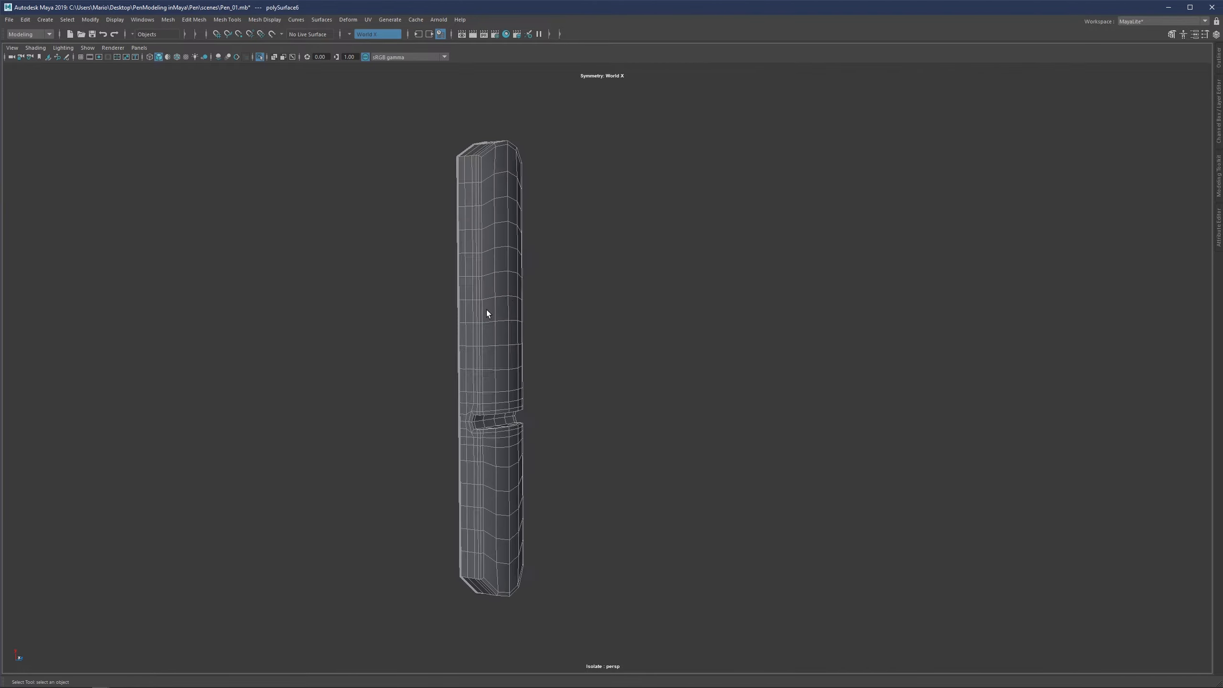
{"action": "key", "text": "3"}
{"action": "left_click", "coordinate": [623, 276]}
{"action": "left_click", "coordinate": [487, 236]}
{"action": "middle_click_drag", "start_coordinate": [503, 207], "coordinate": [469, 262], "text": "alt"}
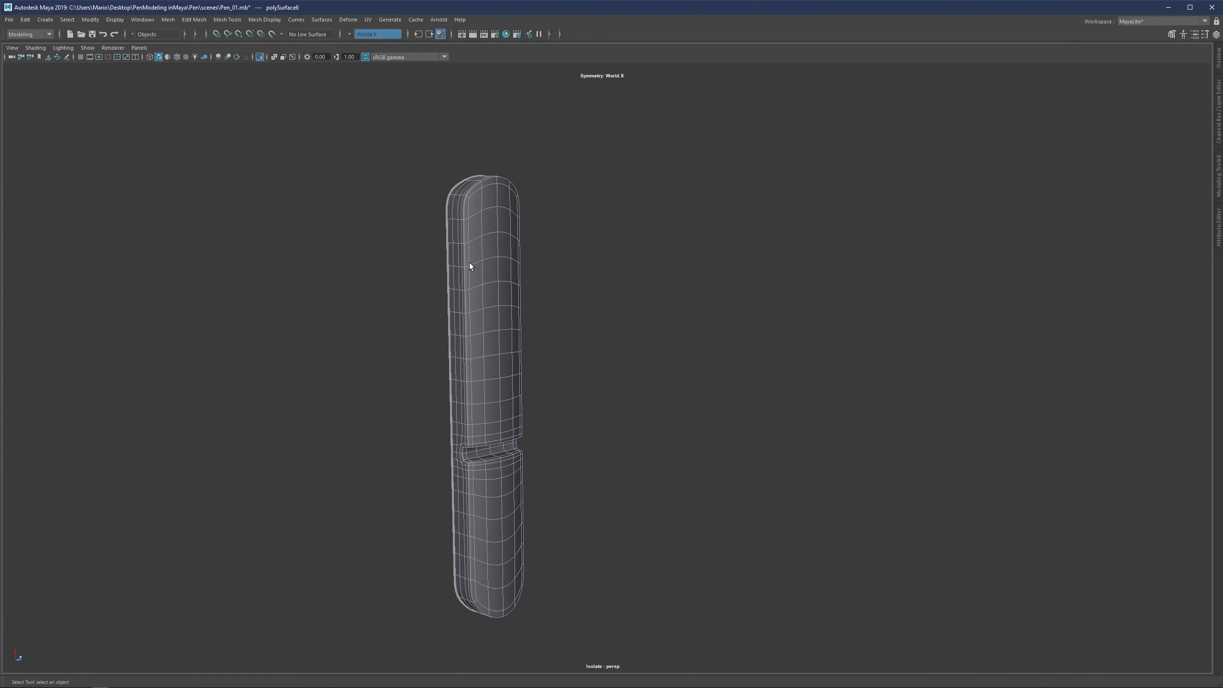
Apply a nonlinear Bend deformer to the button and select its handle in the Outliner
{"action": "left_click", "coordinate": [348, 20]}
{"action": "mouse_move", "coordinate": [374, 165]}
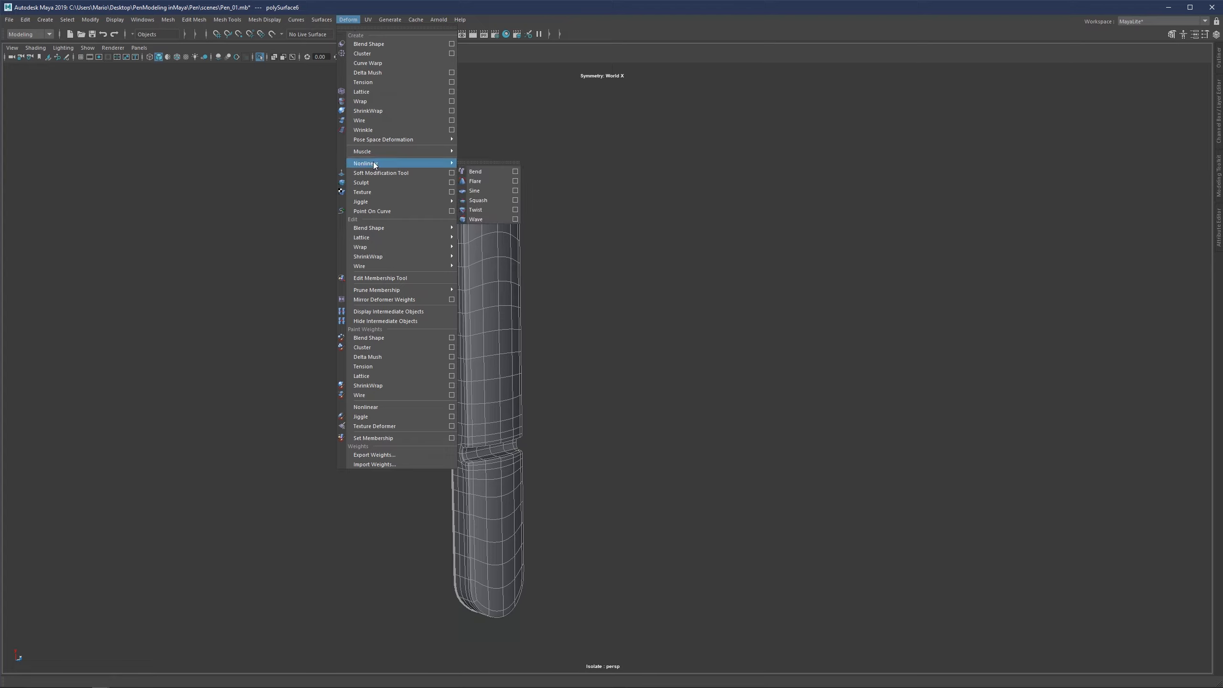
{"action": "left_click", "coordinate": [484, 170]}
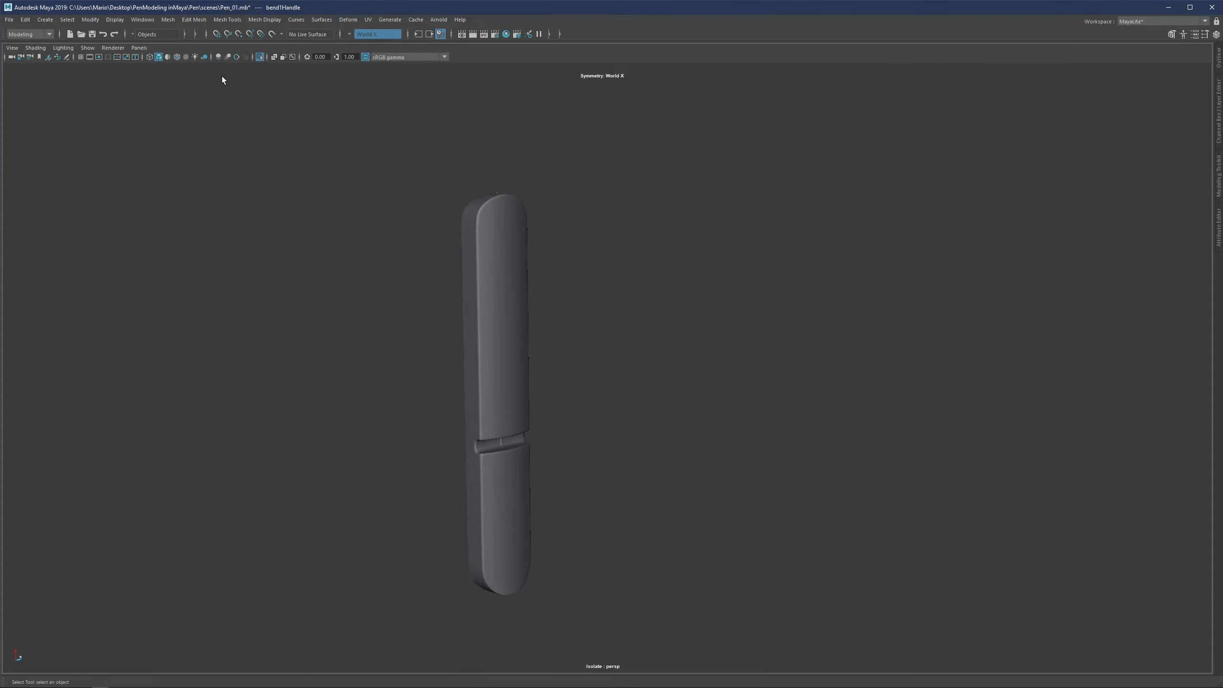
{"action": "left_click", "coordinate": [1220, 64]}
{"action": "left_click", "coordinate": [1128, 145]}
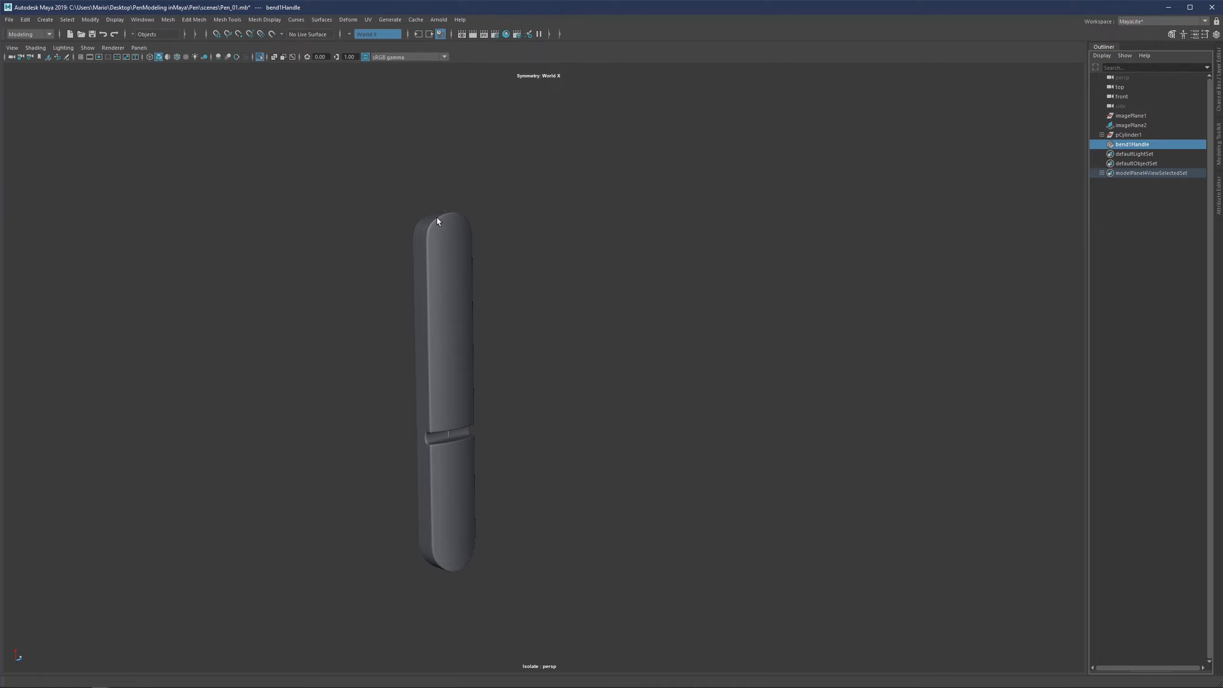
{"action": "scroll", "coordinate": [455, 271], "scroll_direction": "up", "scroll_amount": 1}
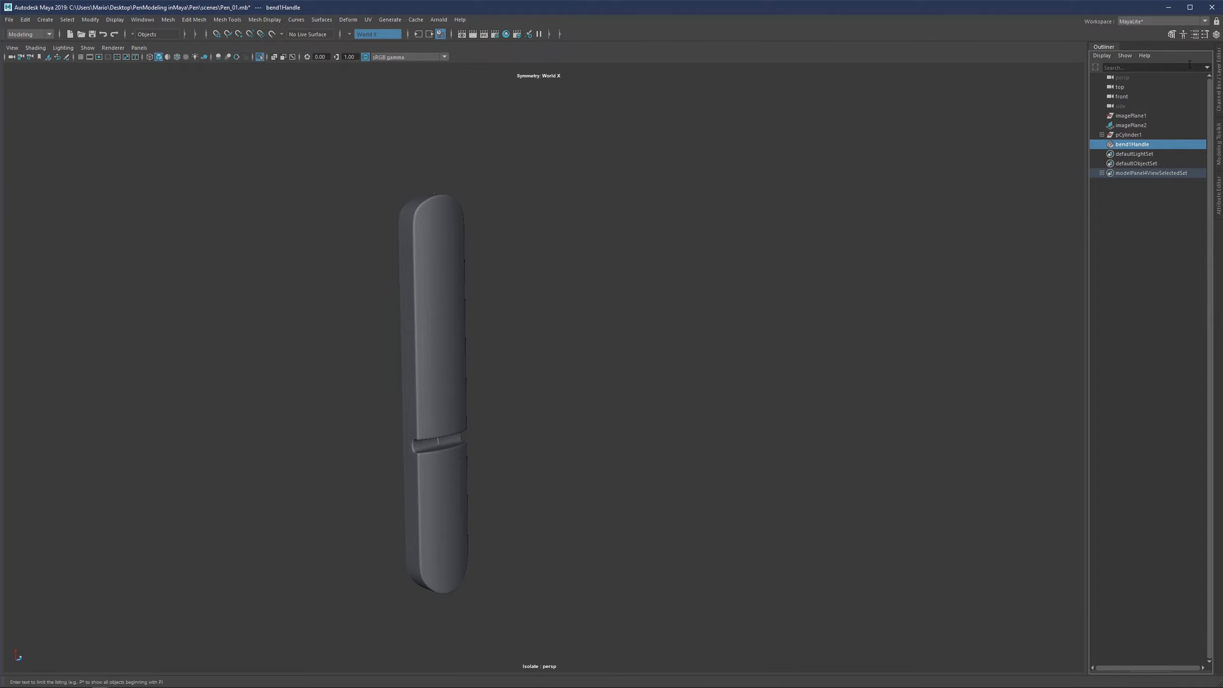
{"action": "left_click", "coordinate": [1110, 46]}
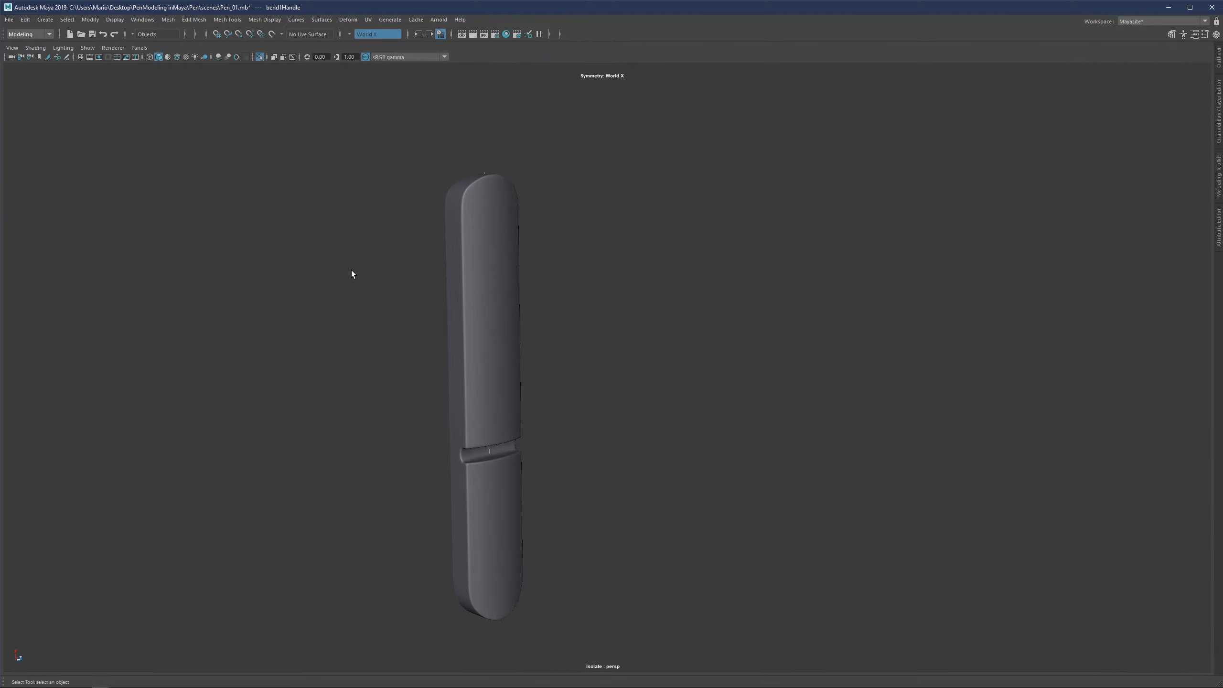
Display the Bend deformer's manipulator handles along the button
{"action": "scroll", "coordinate": [457, 193], "scroll_direction": "up", "scroll_amount": 1}
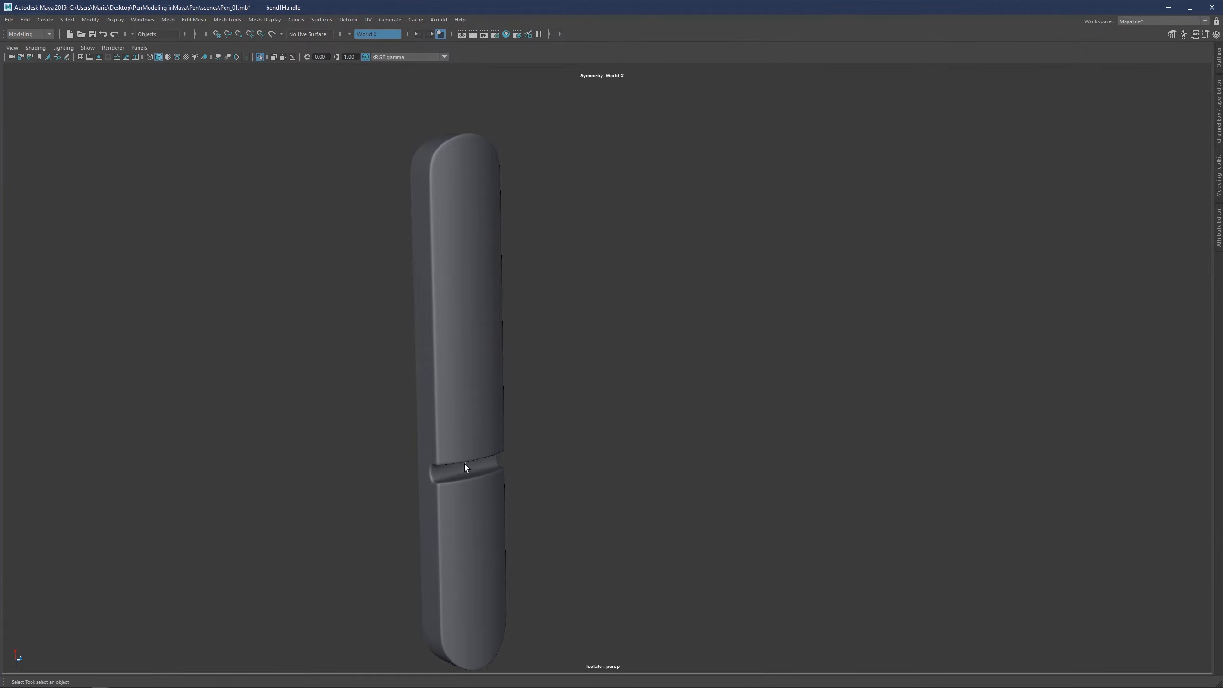
{"action": "key", "text": "t"}
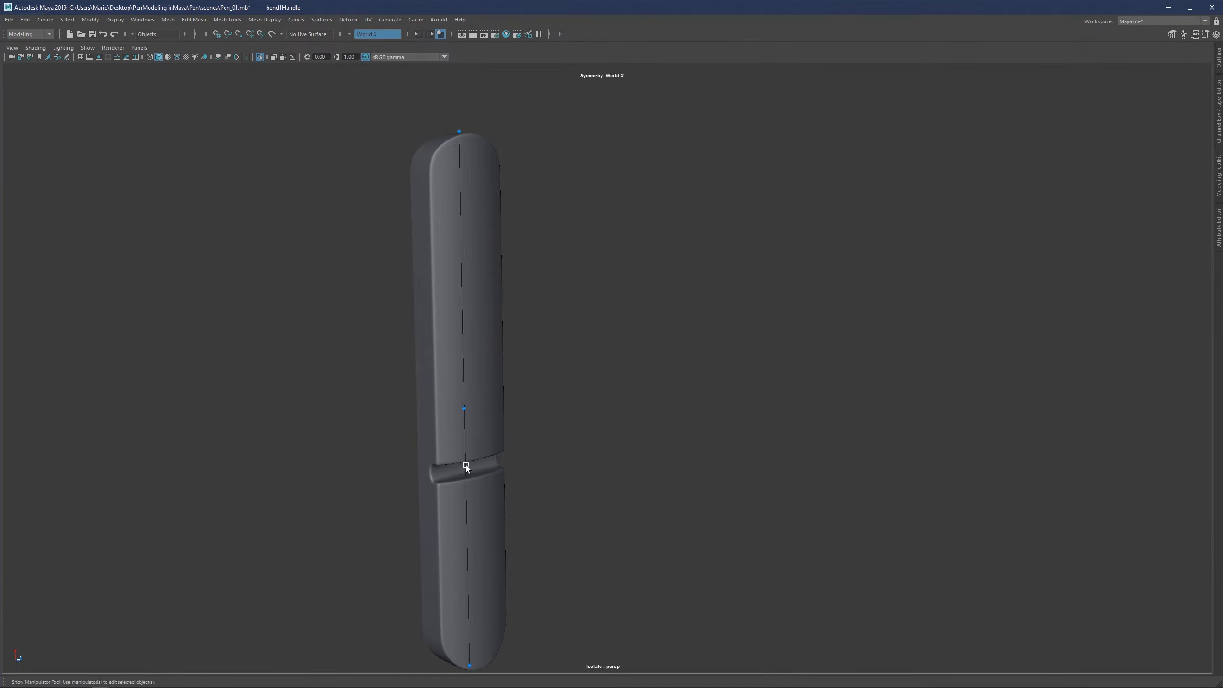
{"action": "scroll", "coordinate": [472, 454], "scroll_direction": "up", "scroll_amount": 3}
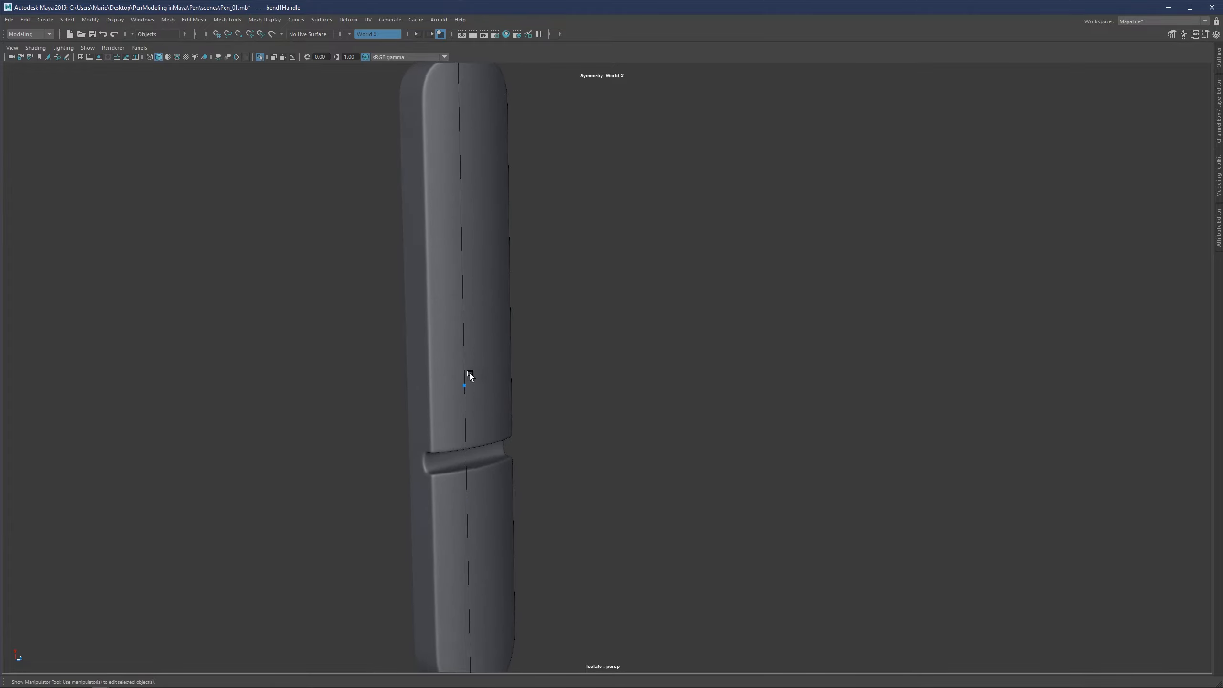
{"action": "scroll", "coordinate": [467, 386], "scroll_direction": "down", "scroll_amount": 3}
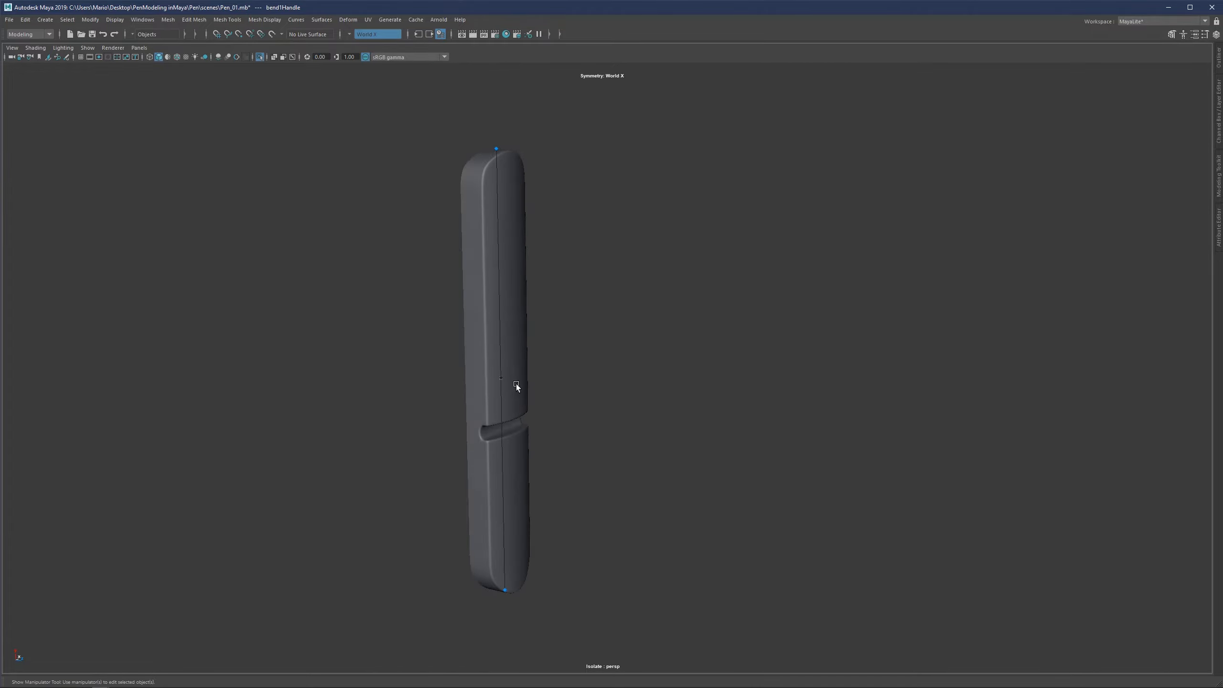